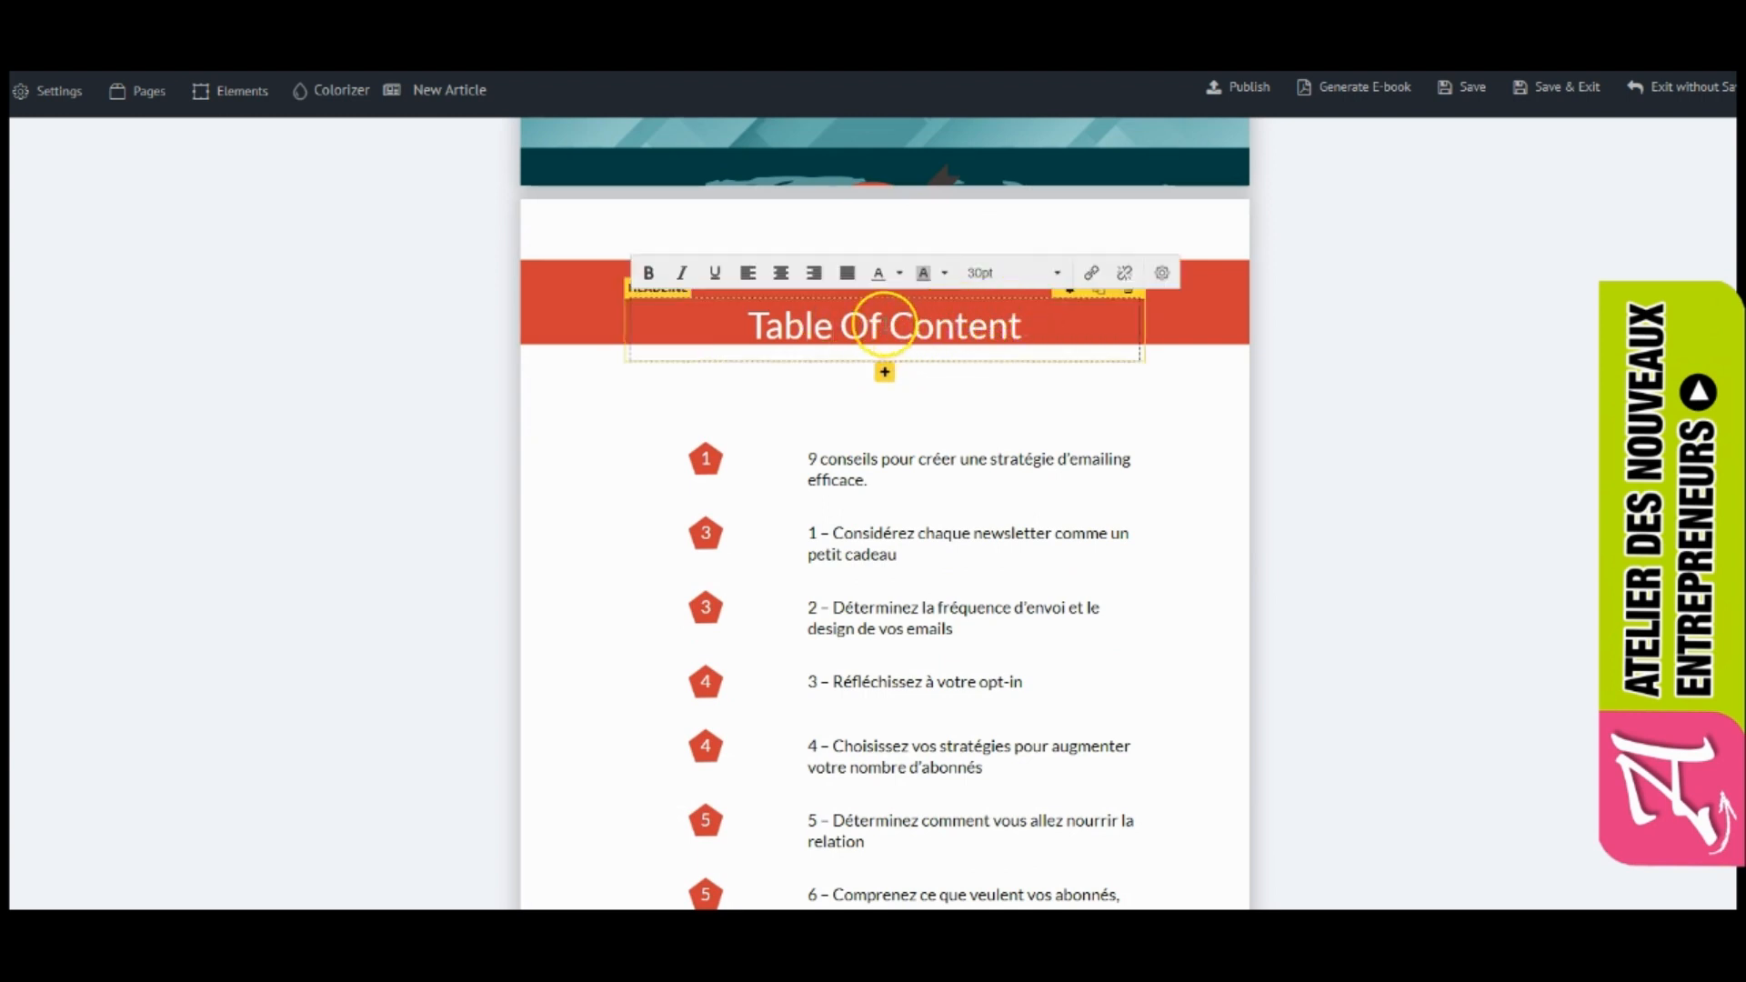
Step: Insert a paragraph text block between the Table Of Content headline and the chapter list
{"action": "left_click", "coordinate": [885, 371]}
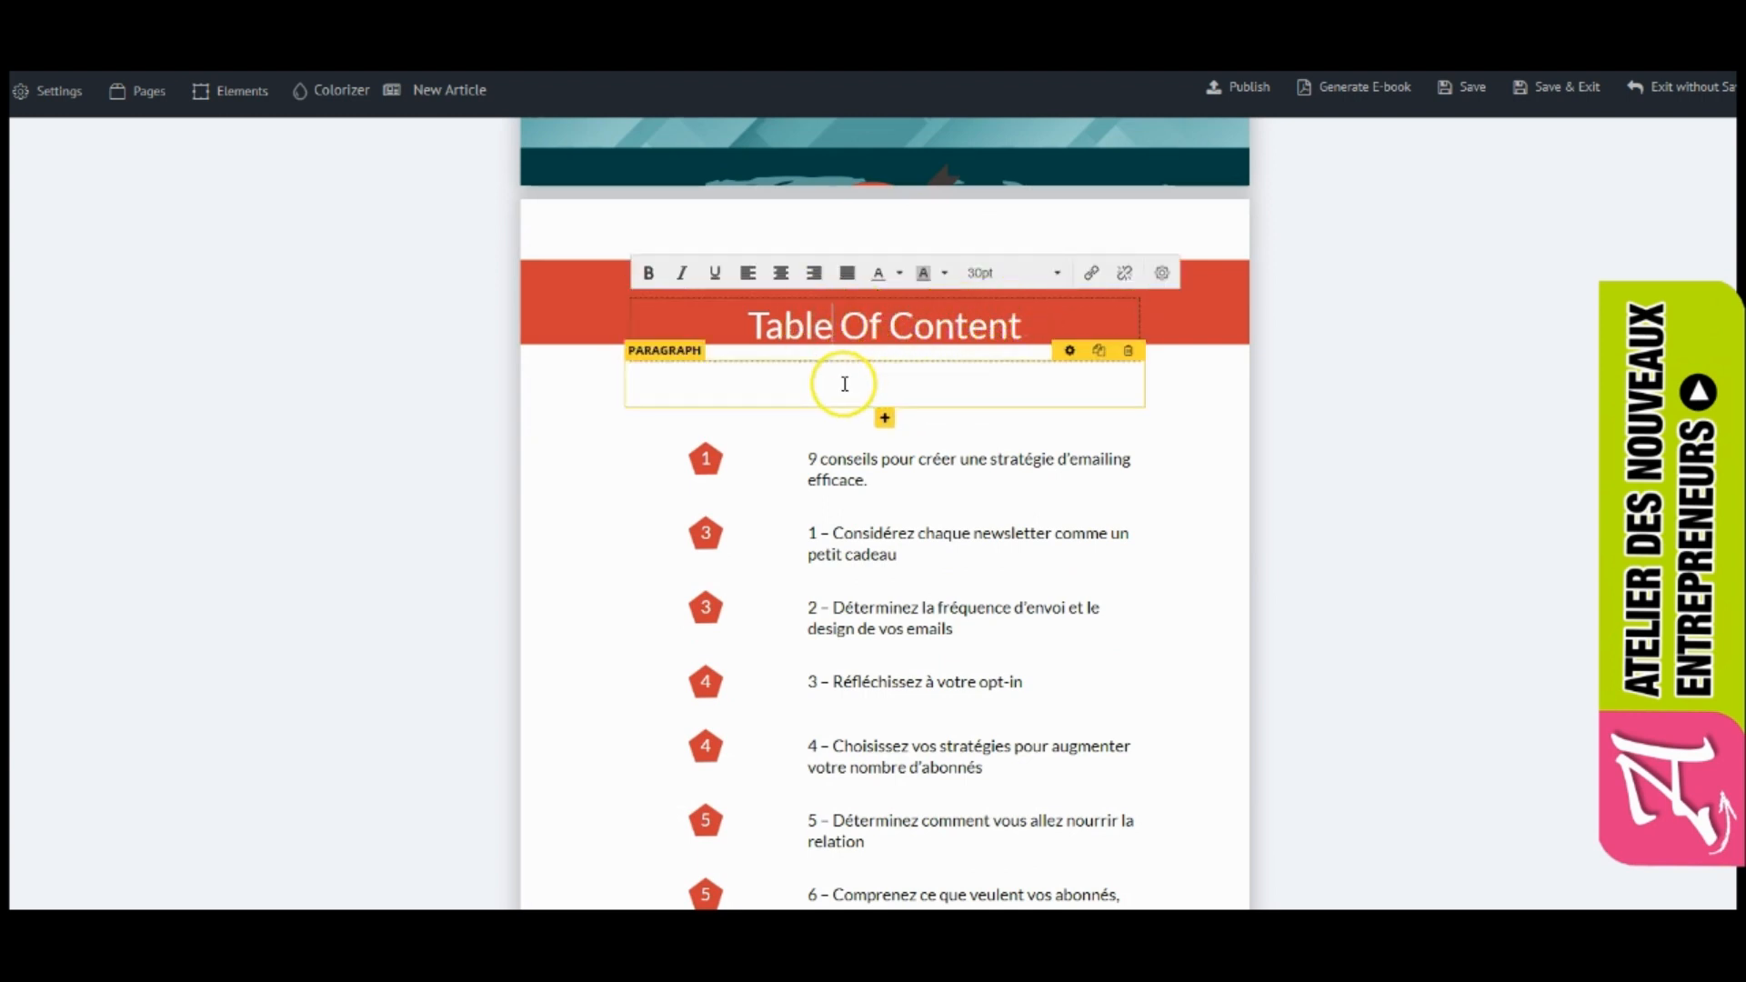
{"action": "left_click", "coordinate": [885, 417]}
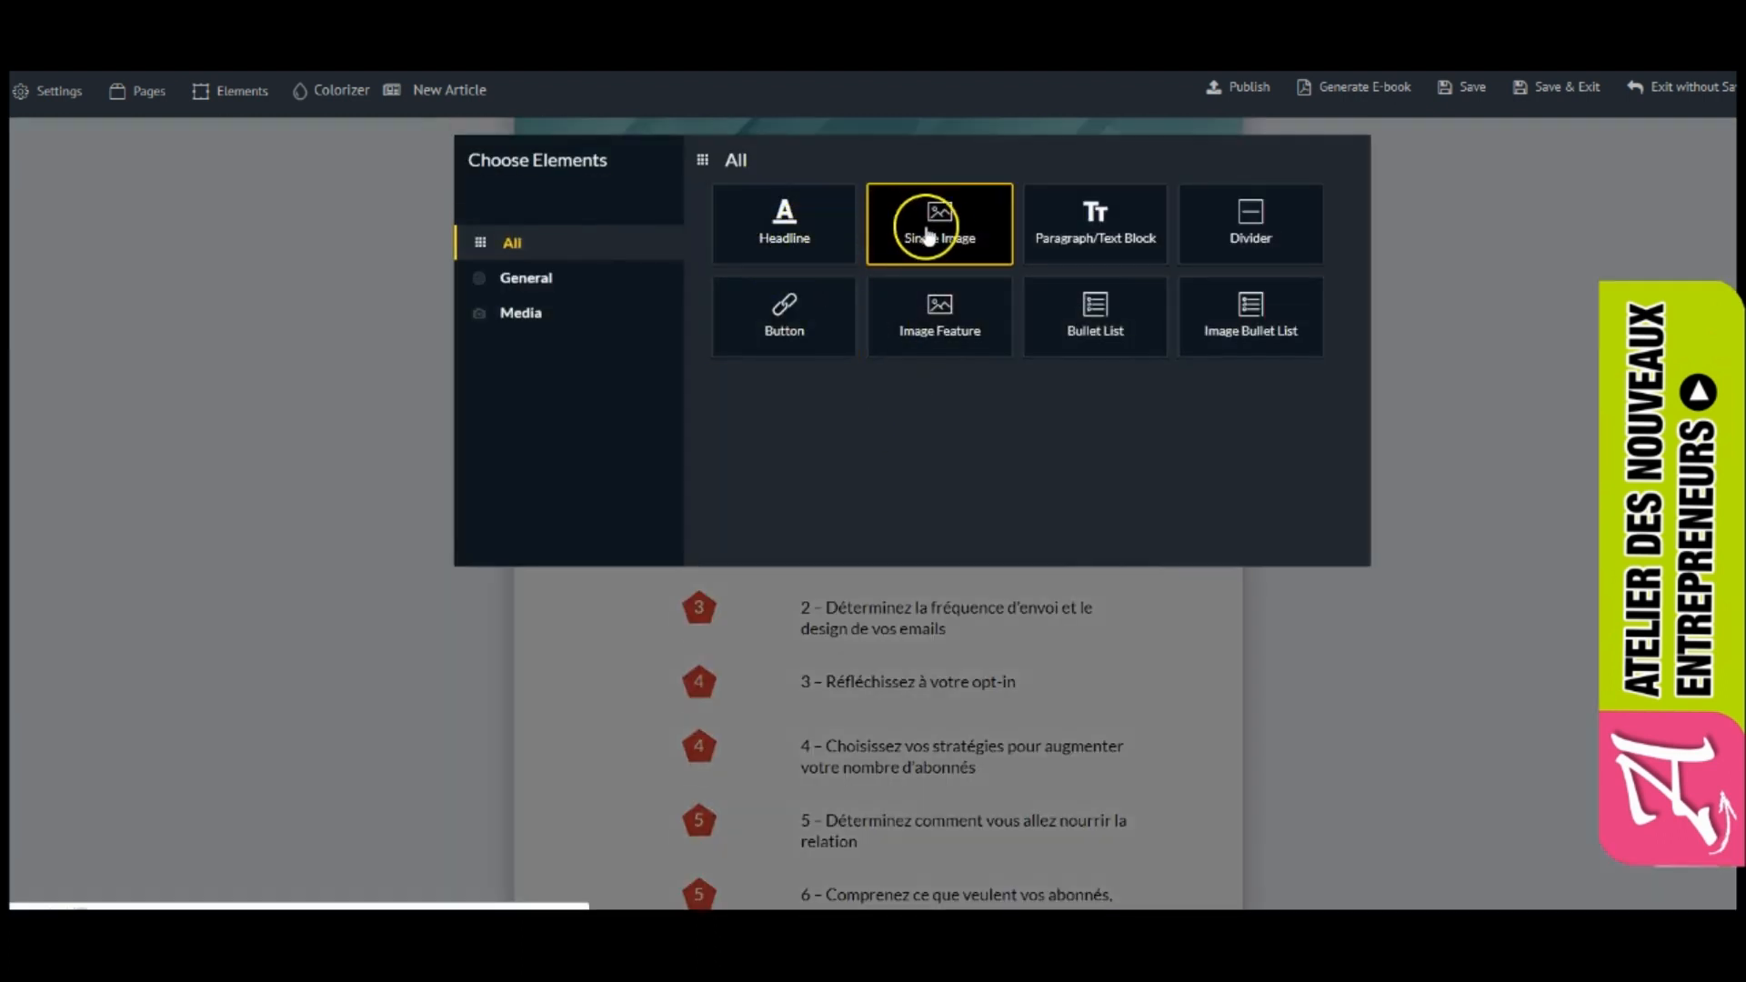
{"action": "left_click", "coordinate": [1077, 243]}
{"action": "left_click", "coordinate": [925, 426]}
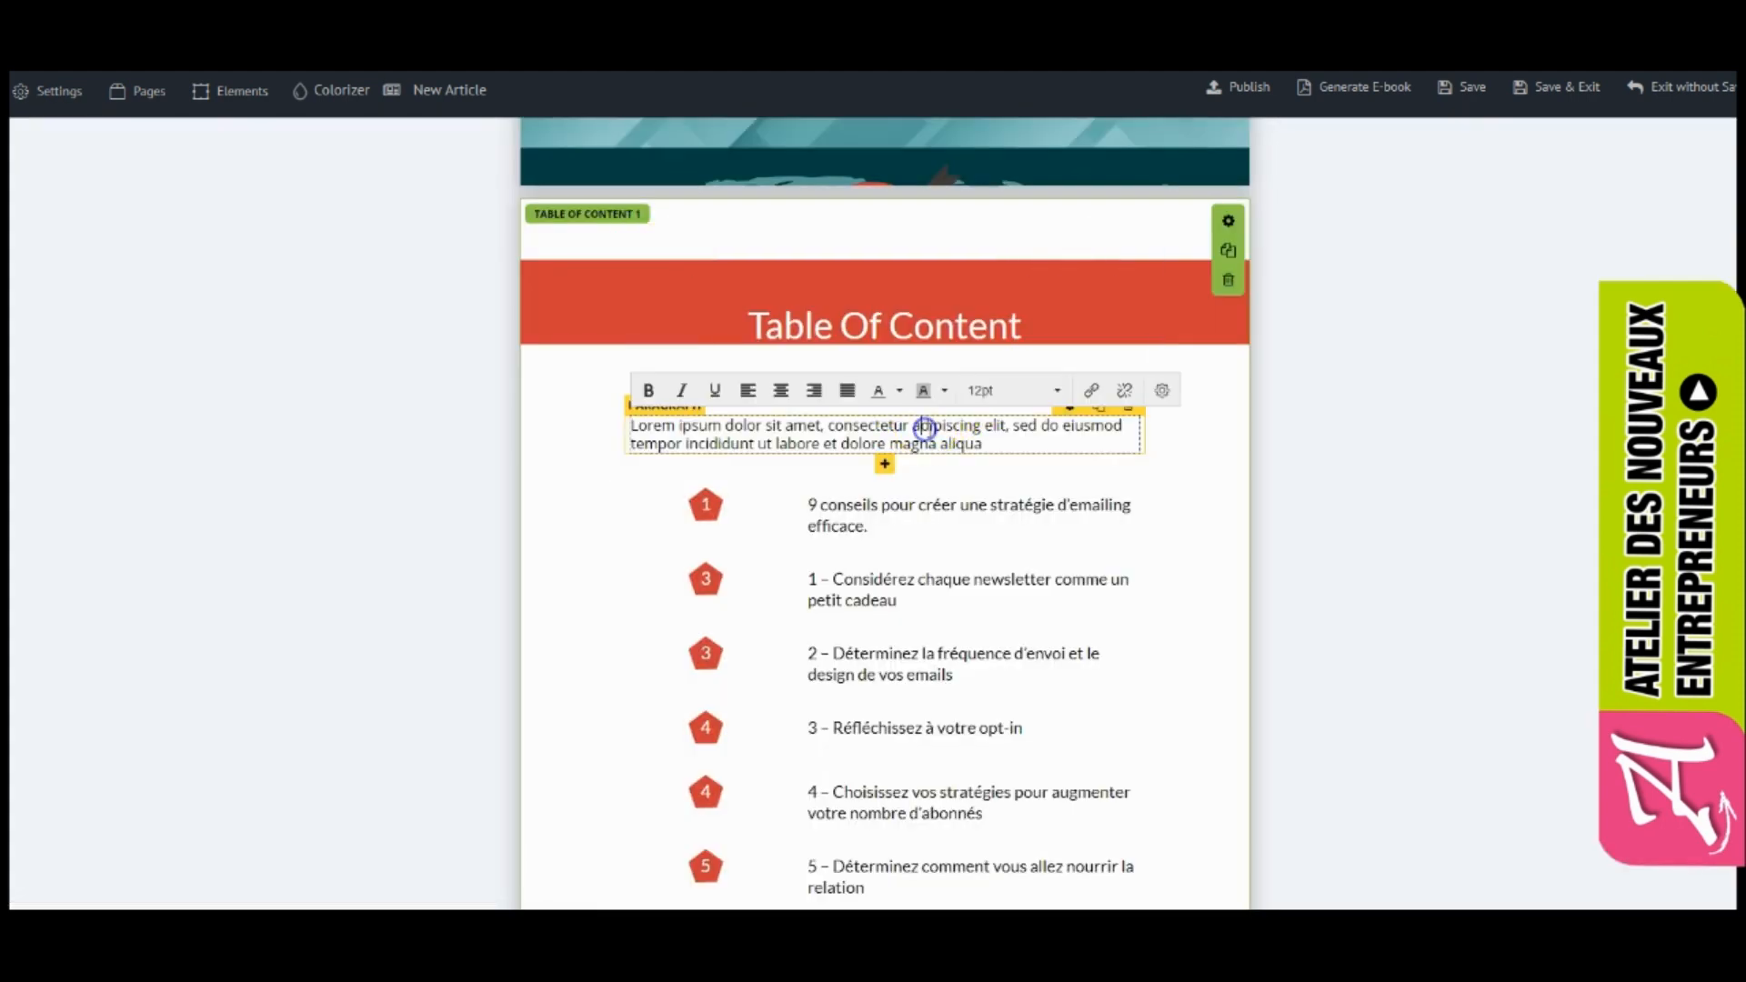
{"action": "left_click", "coordinate": [990, 444]}
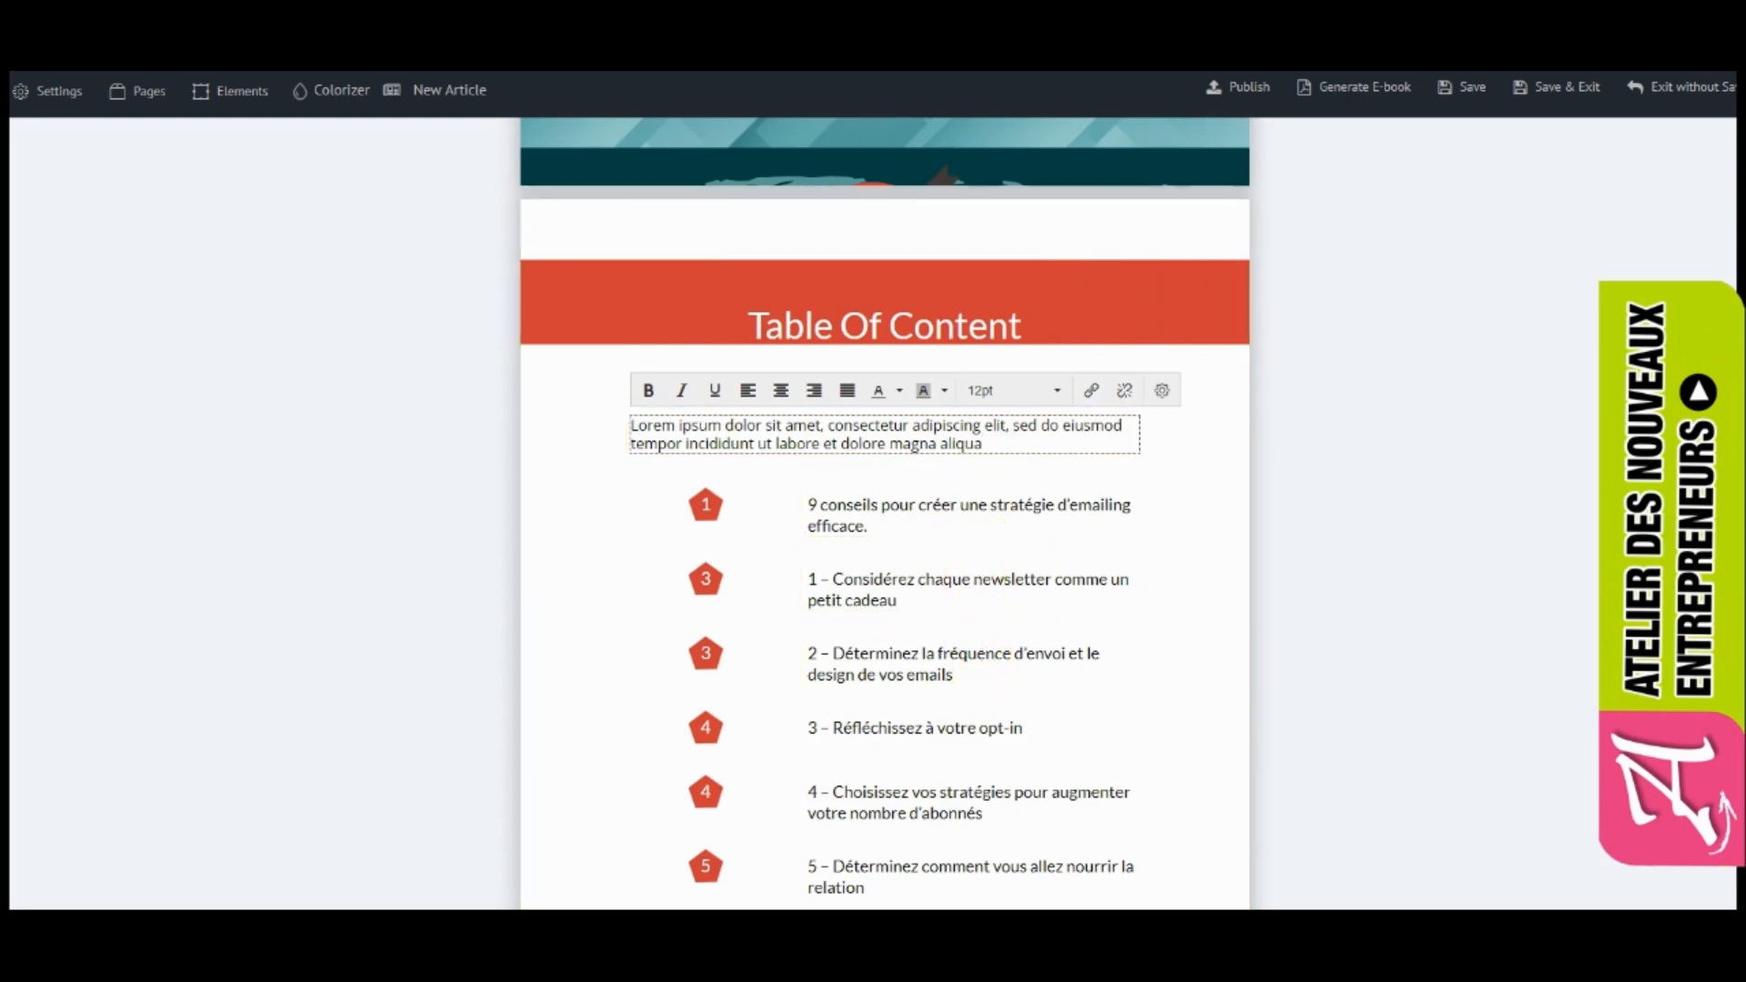
Step: Delete the row containing the large article title image on the second content page
{"action": "scroll", "coordinate": [885, 509], "scroll_direction": "down", "scroll_amount": 8}
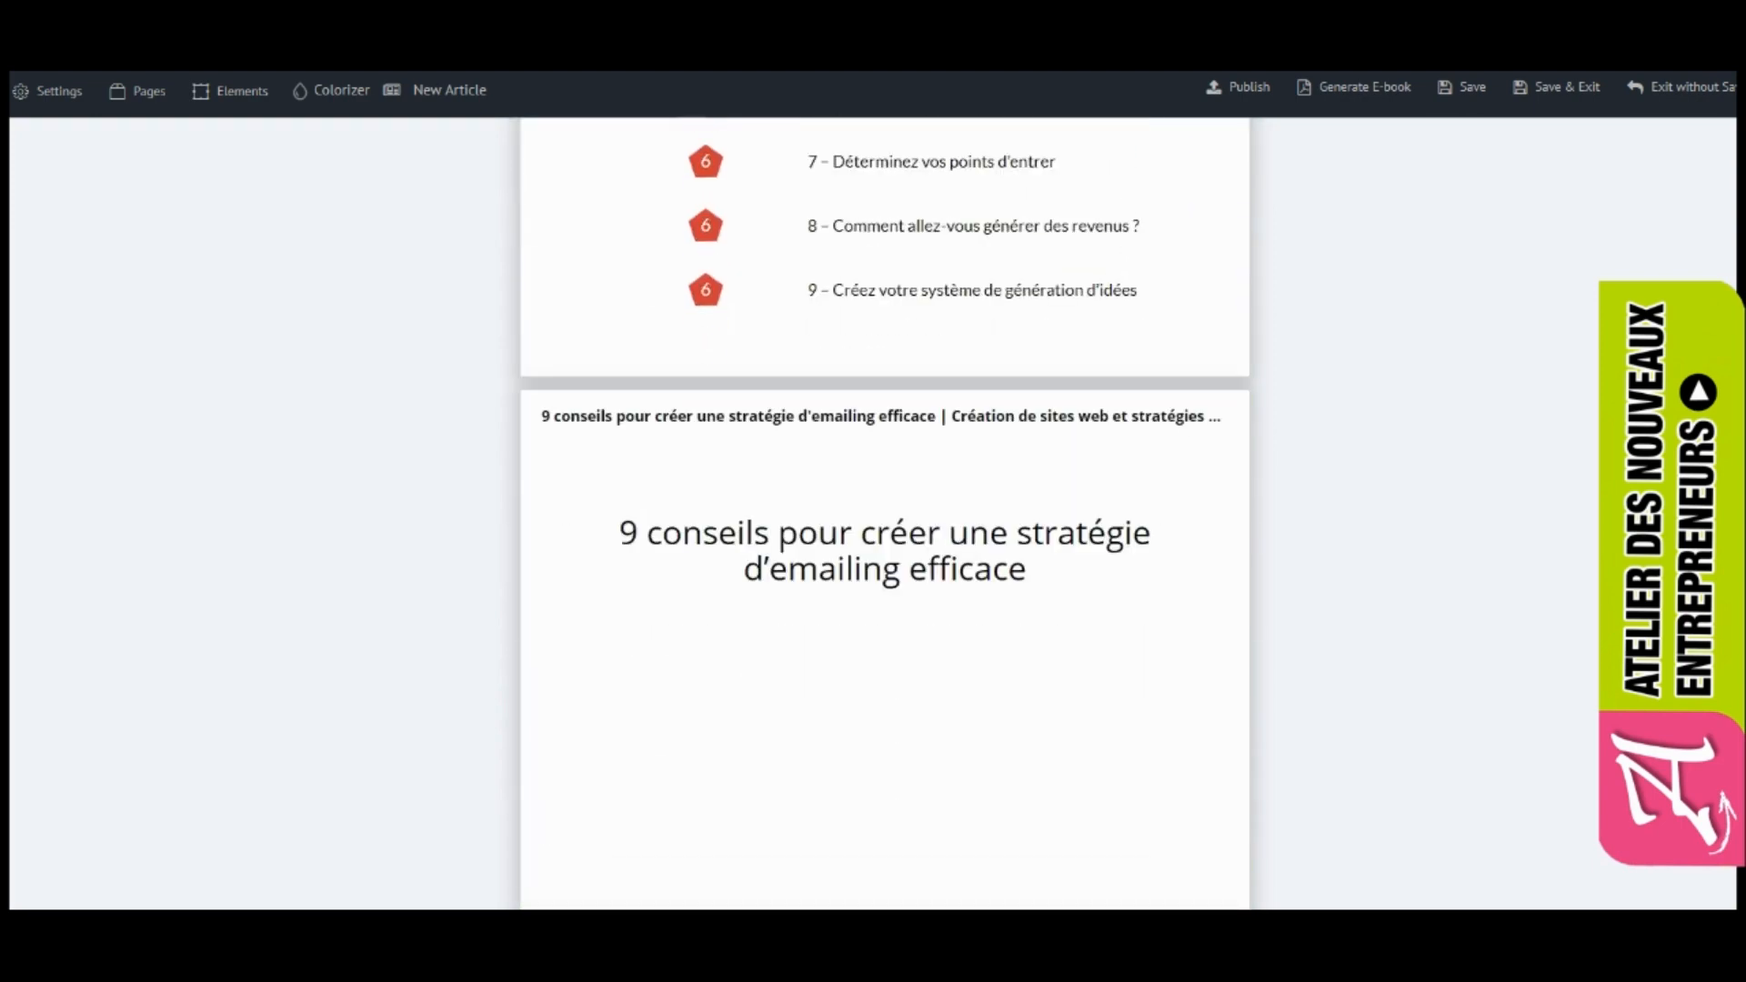
{"action": "scroll", "coordinate": [885, 509], "scroll_direction": "up", "scroll_amount": 3}
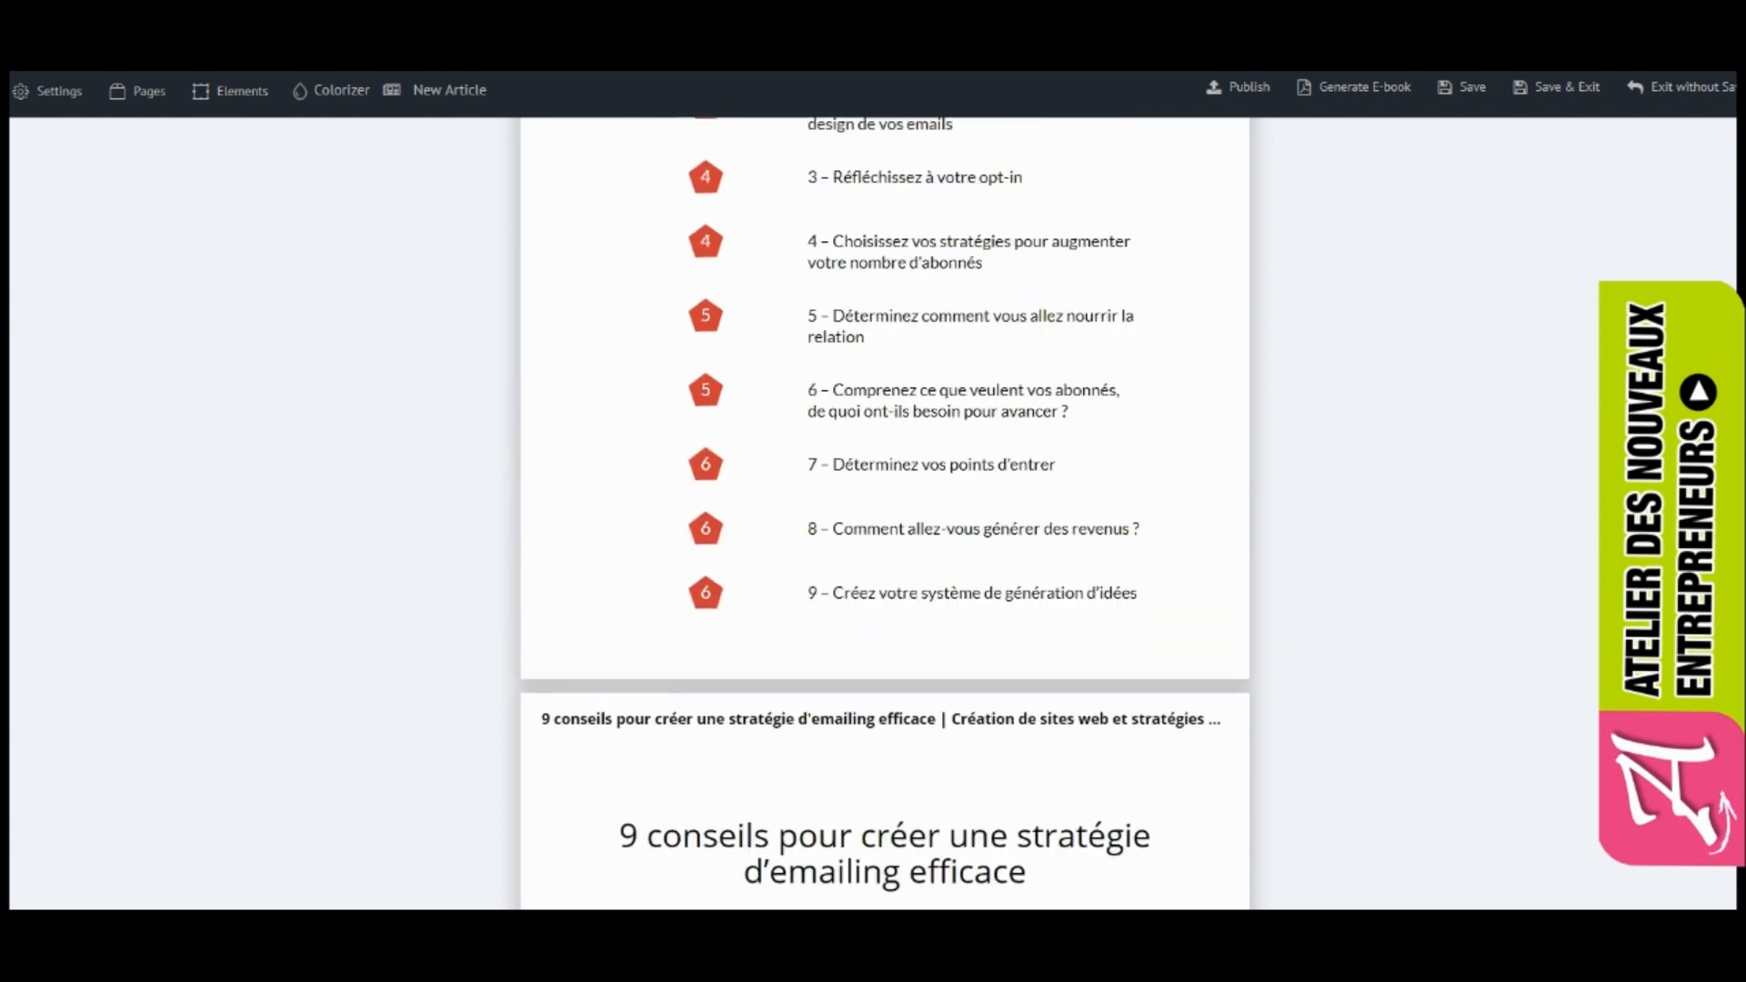
{"action": "scroll", "coordinate": [885, 510], "scroll_direction": "down", "scroll_amount": 5}
{"action": "scroll", "coordinate": [885, 509], "scroll_direction": "up", "scroll_amount": 10}
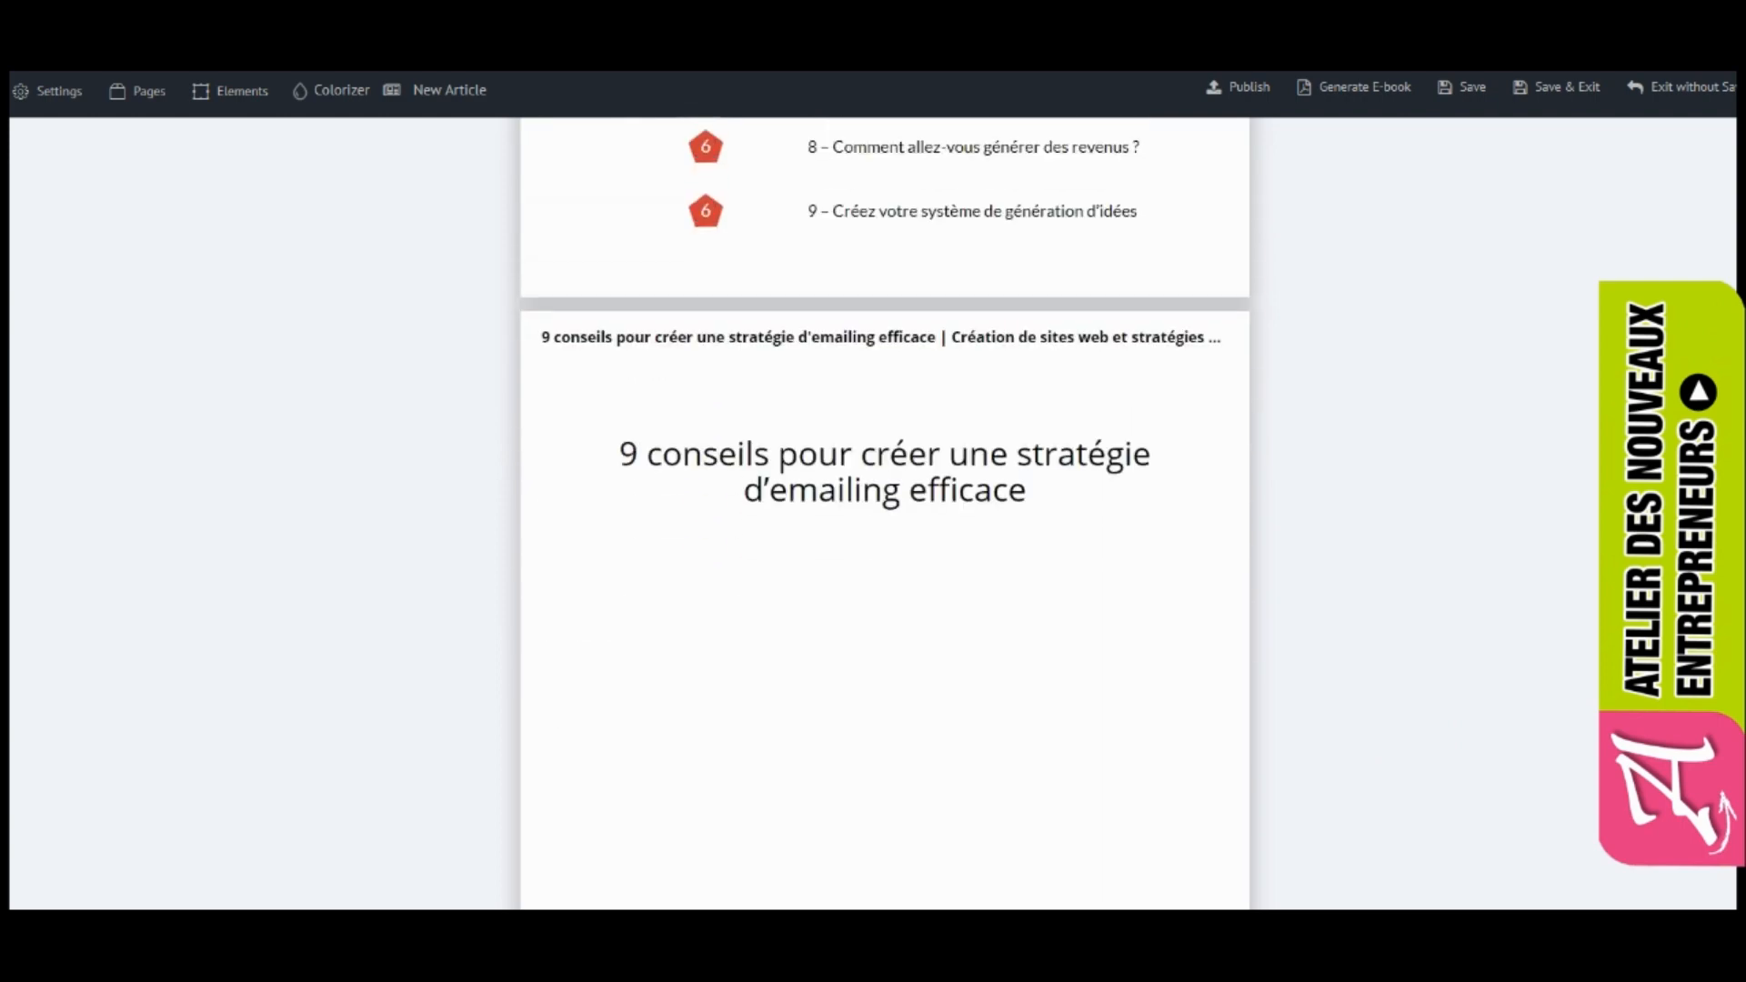
{"action": "scroll", "coordinate": [885, 509], "scroll_direction": "down", "scroll_amount": 10}
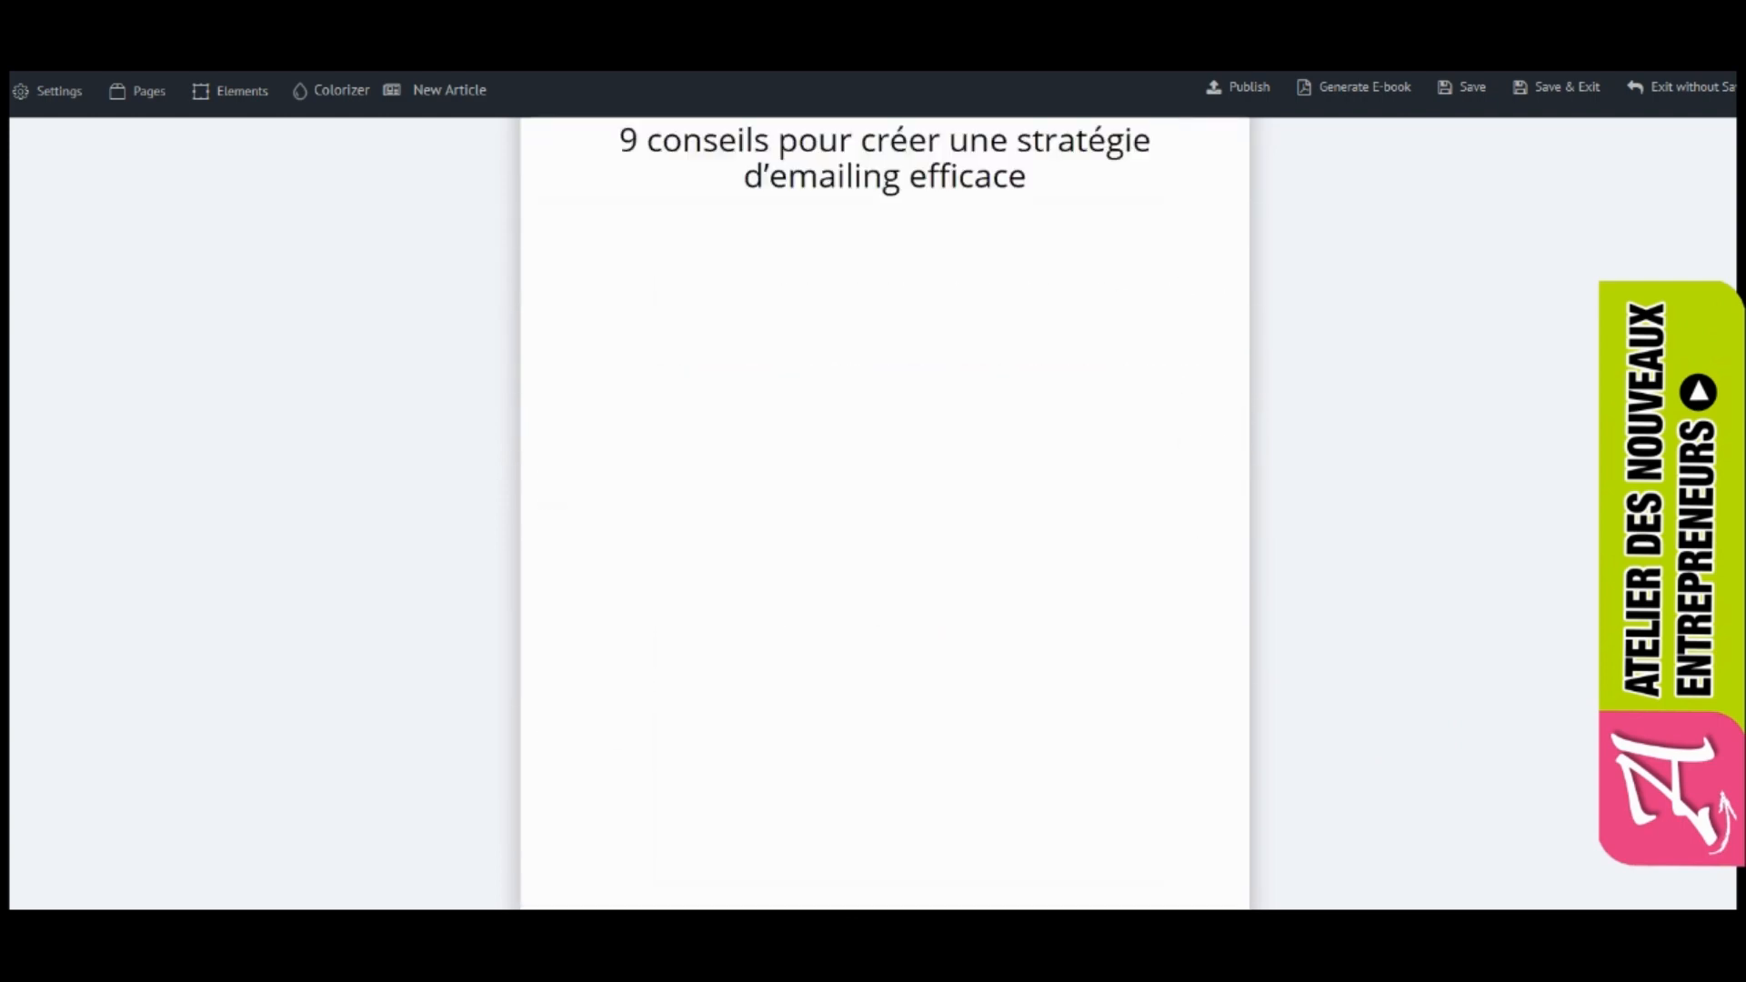
{"action": "scroll", "coordinate": [885, 509], "scroll_direction": "up", "scroll_amount": 4}
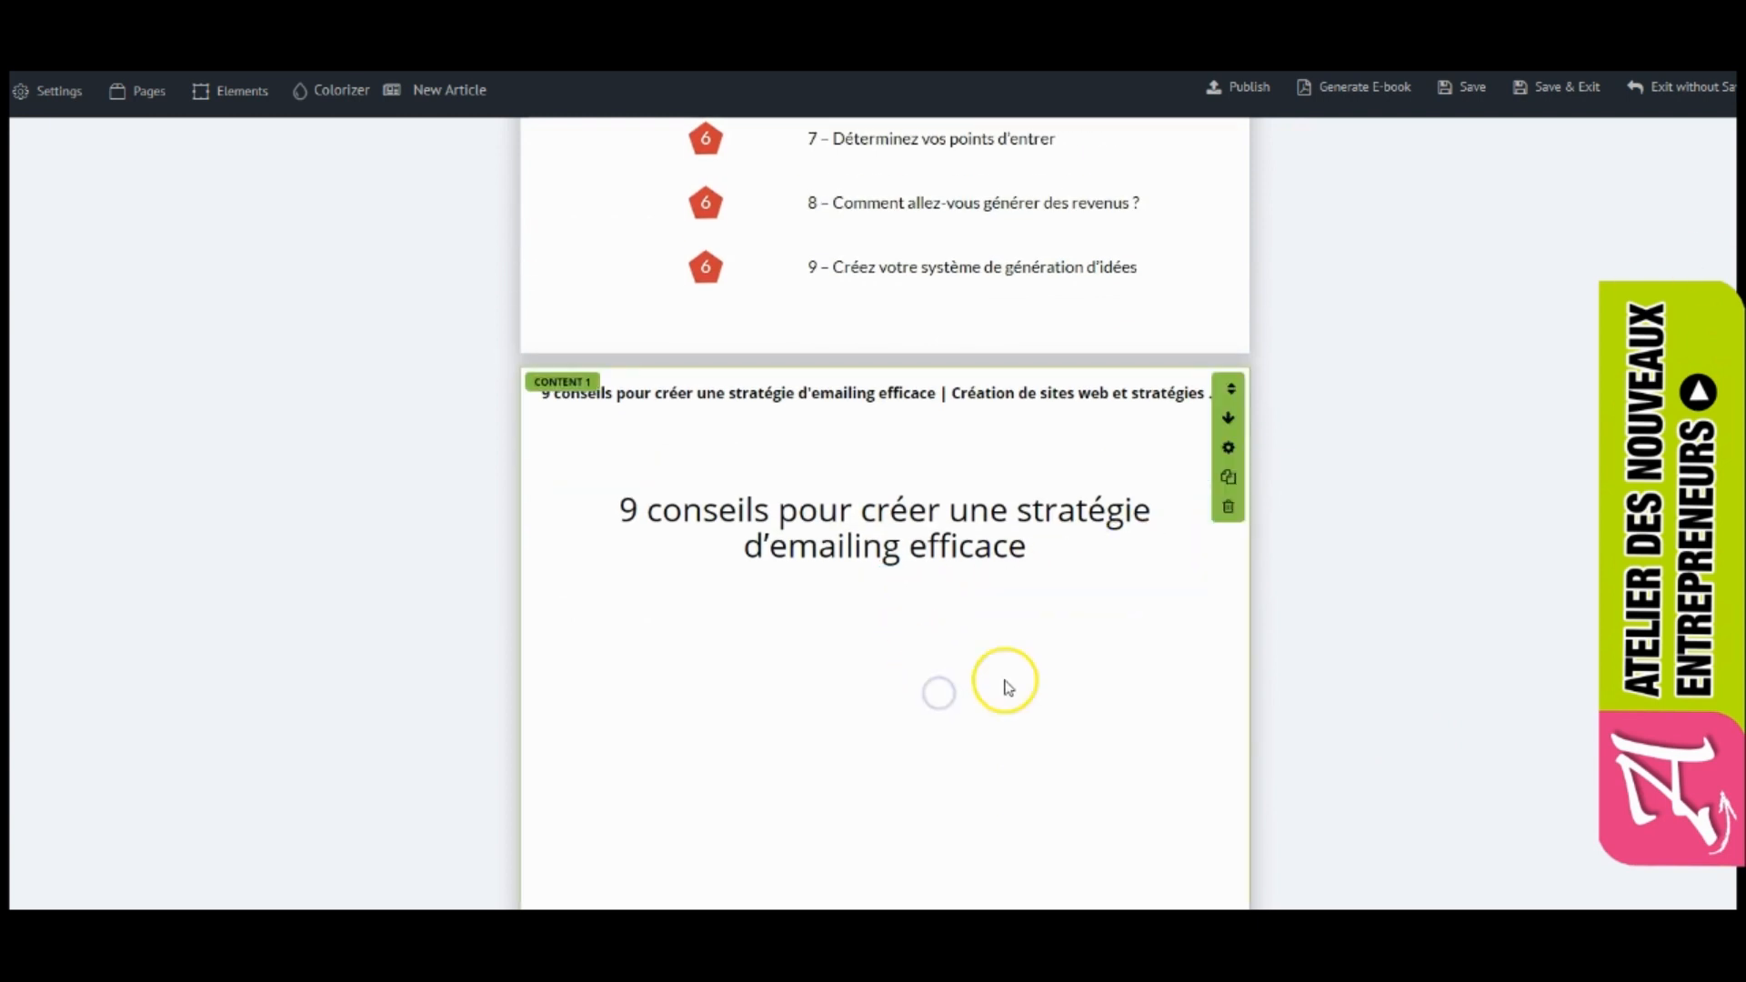
{"action": "scroll", "coordinate": [802, 546], "scroll_direction": "down", "scroll_amount": 2}
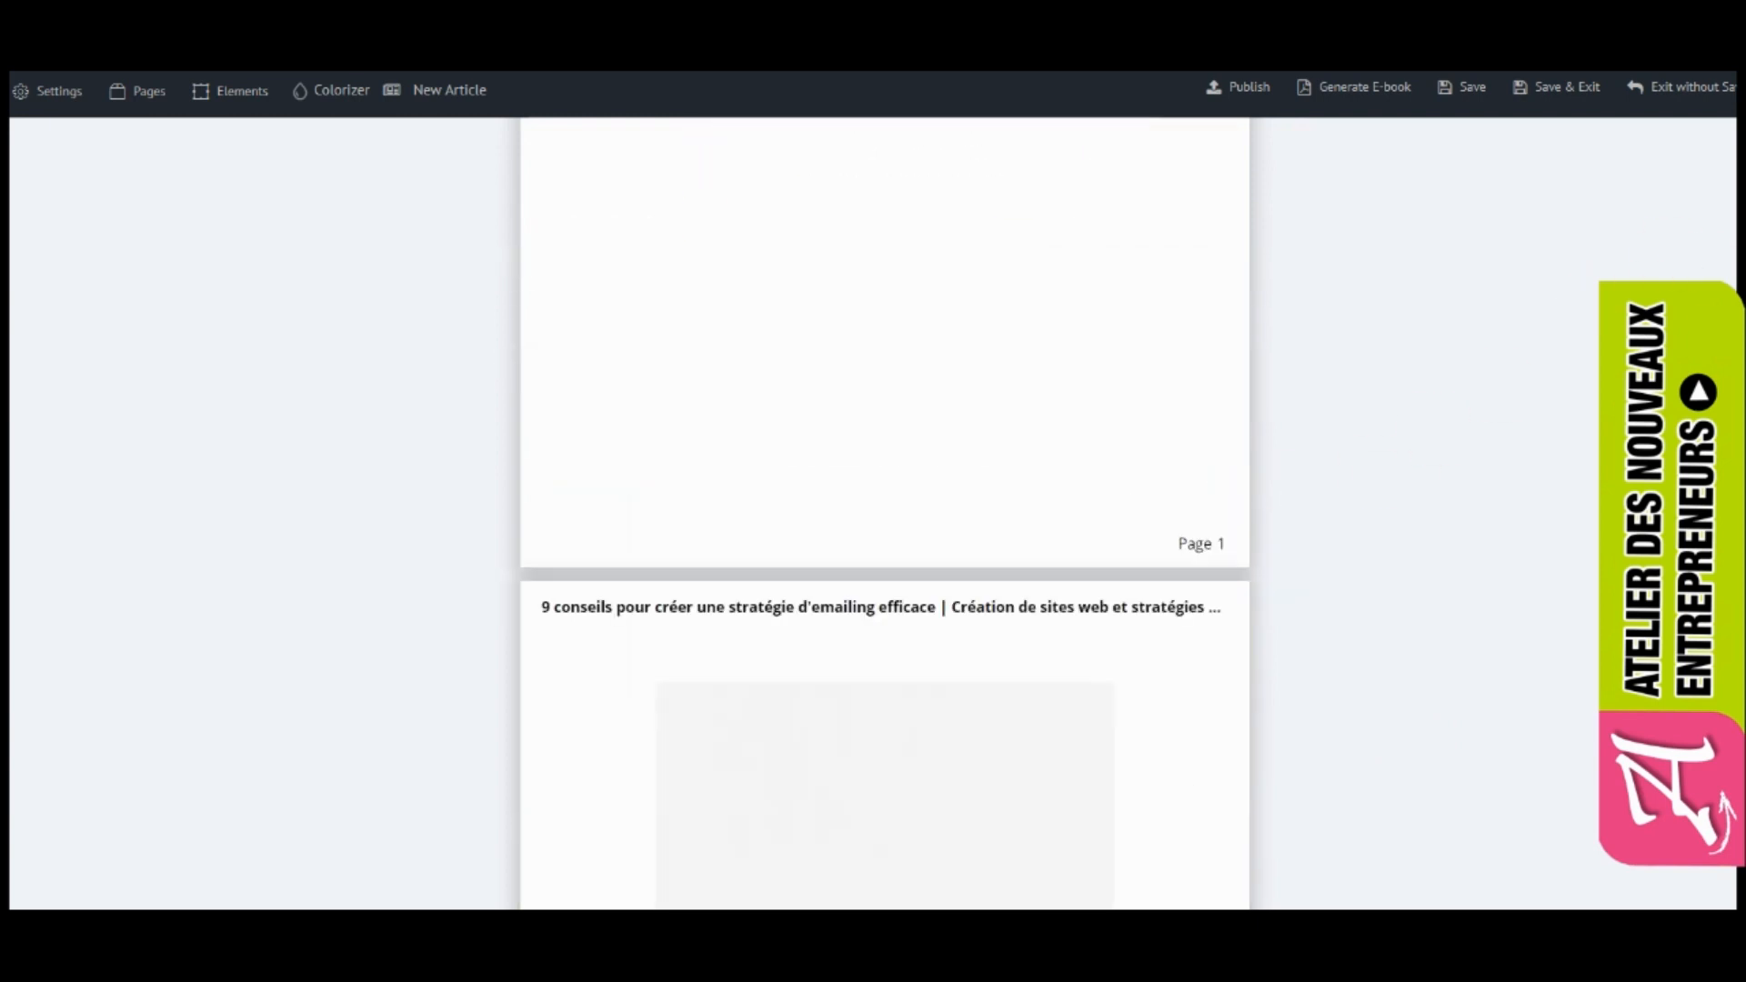
{"action": "scroll", "coordinate": [801, 546], "scroll_direction": "down", "scroll_amount": 5}
{"action": "left_click", "coordinate": [801, 547]}
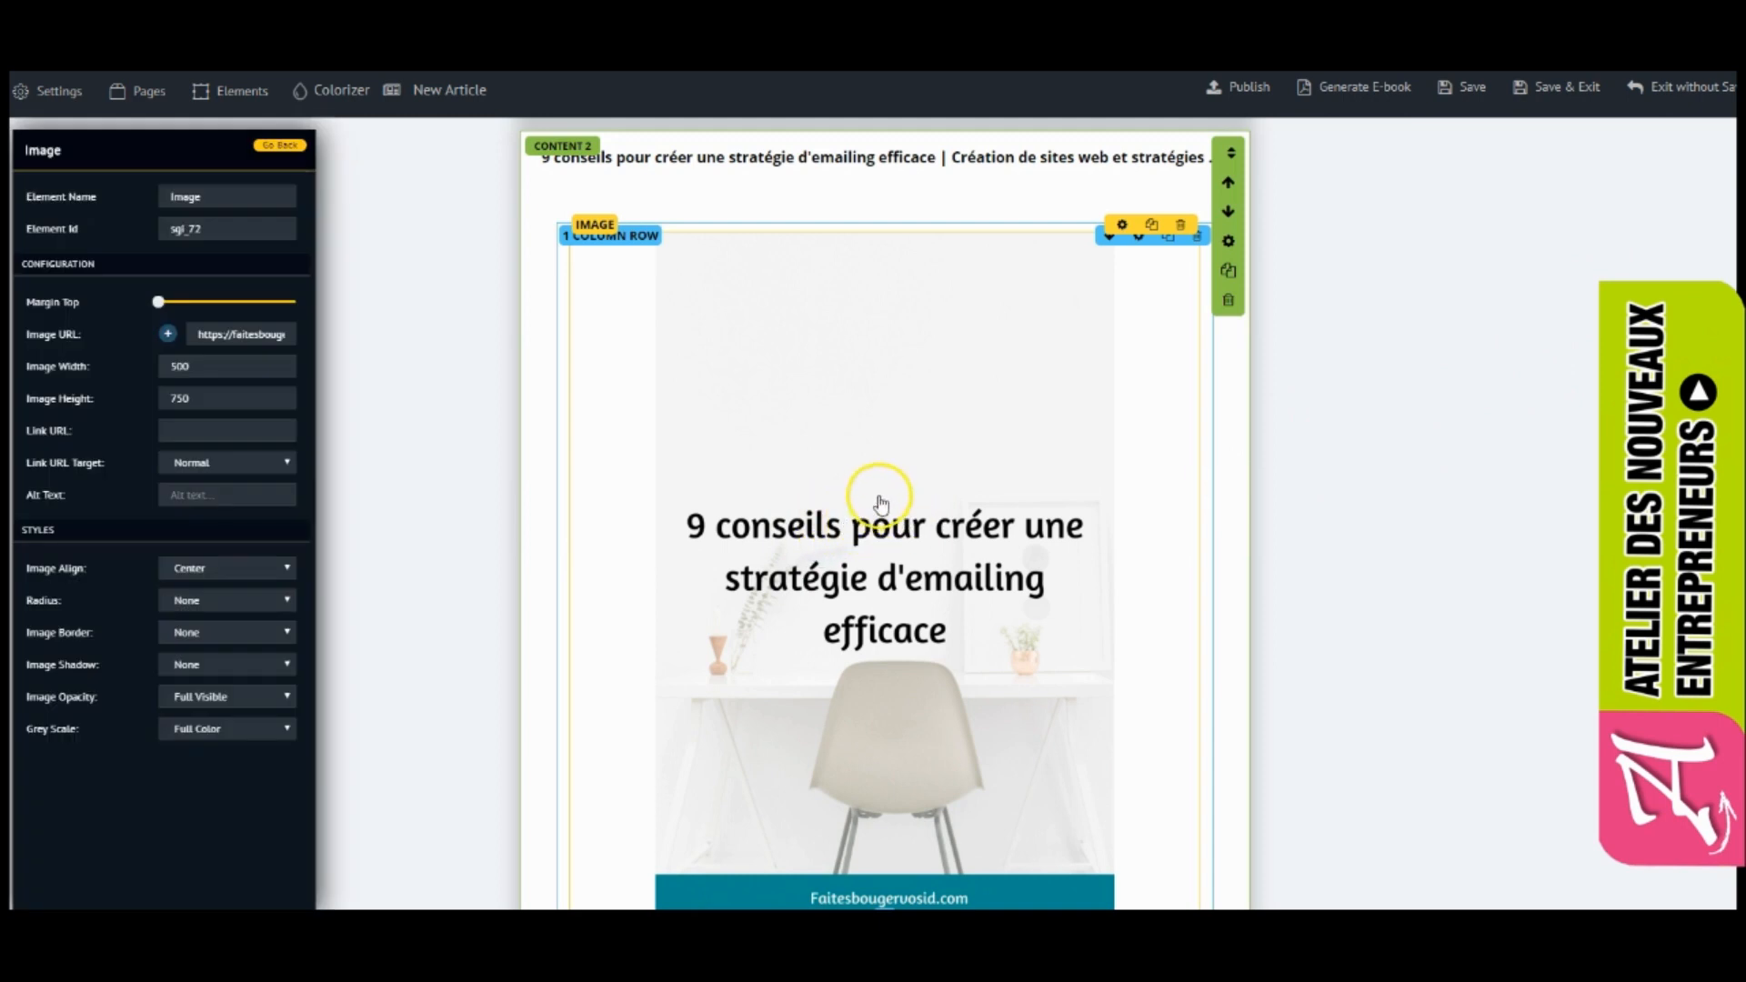
{"action": "left_click", "coordinate": [1198, 237]}
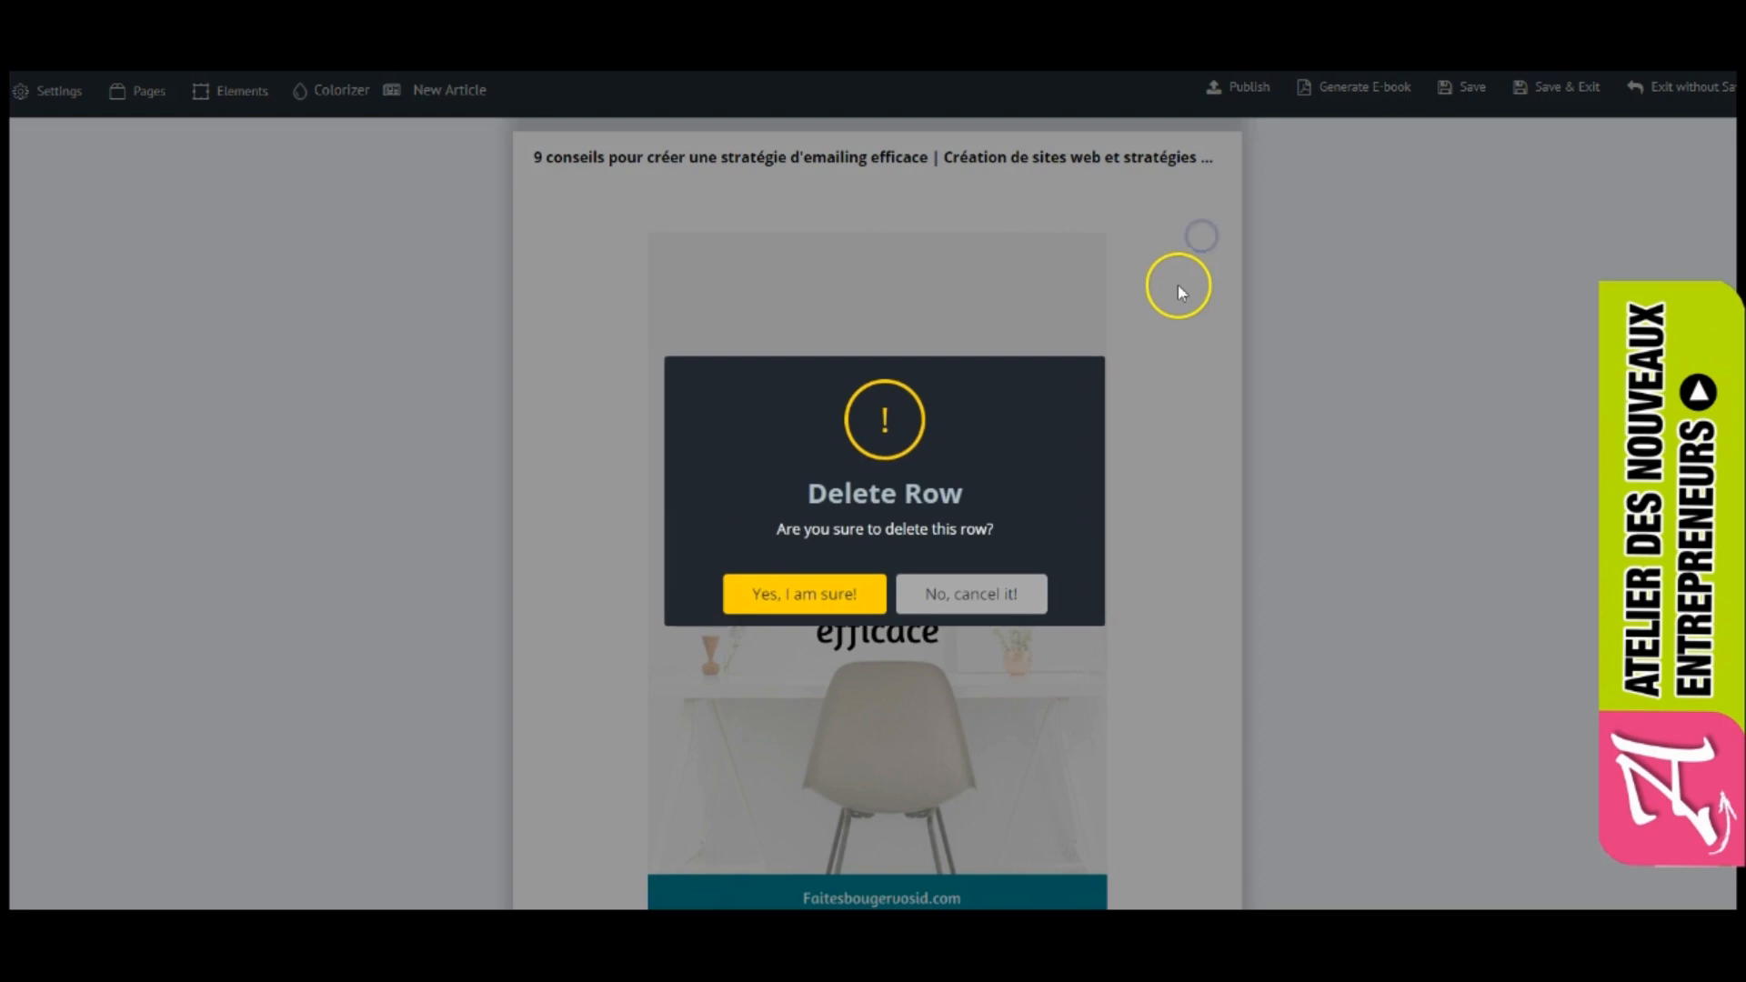
{"action": "left_click", "coordinate": [806, 595]}
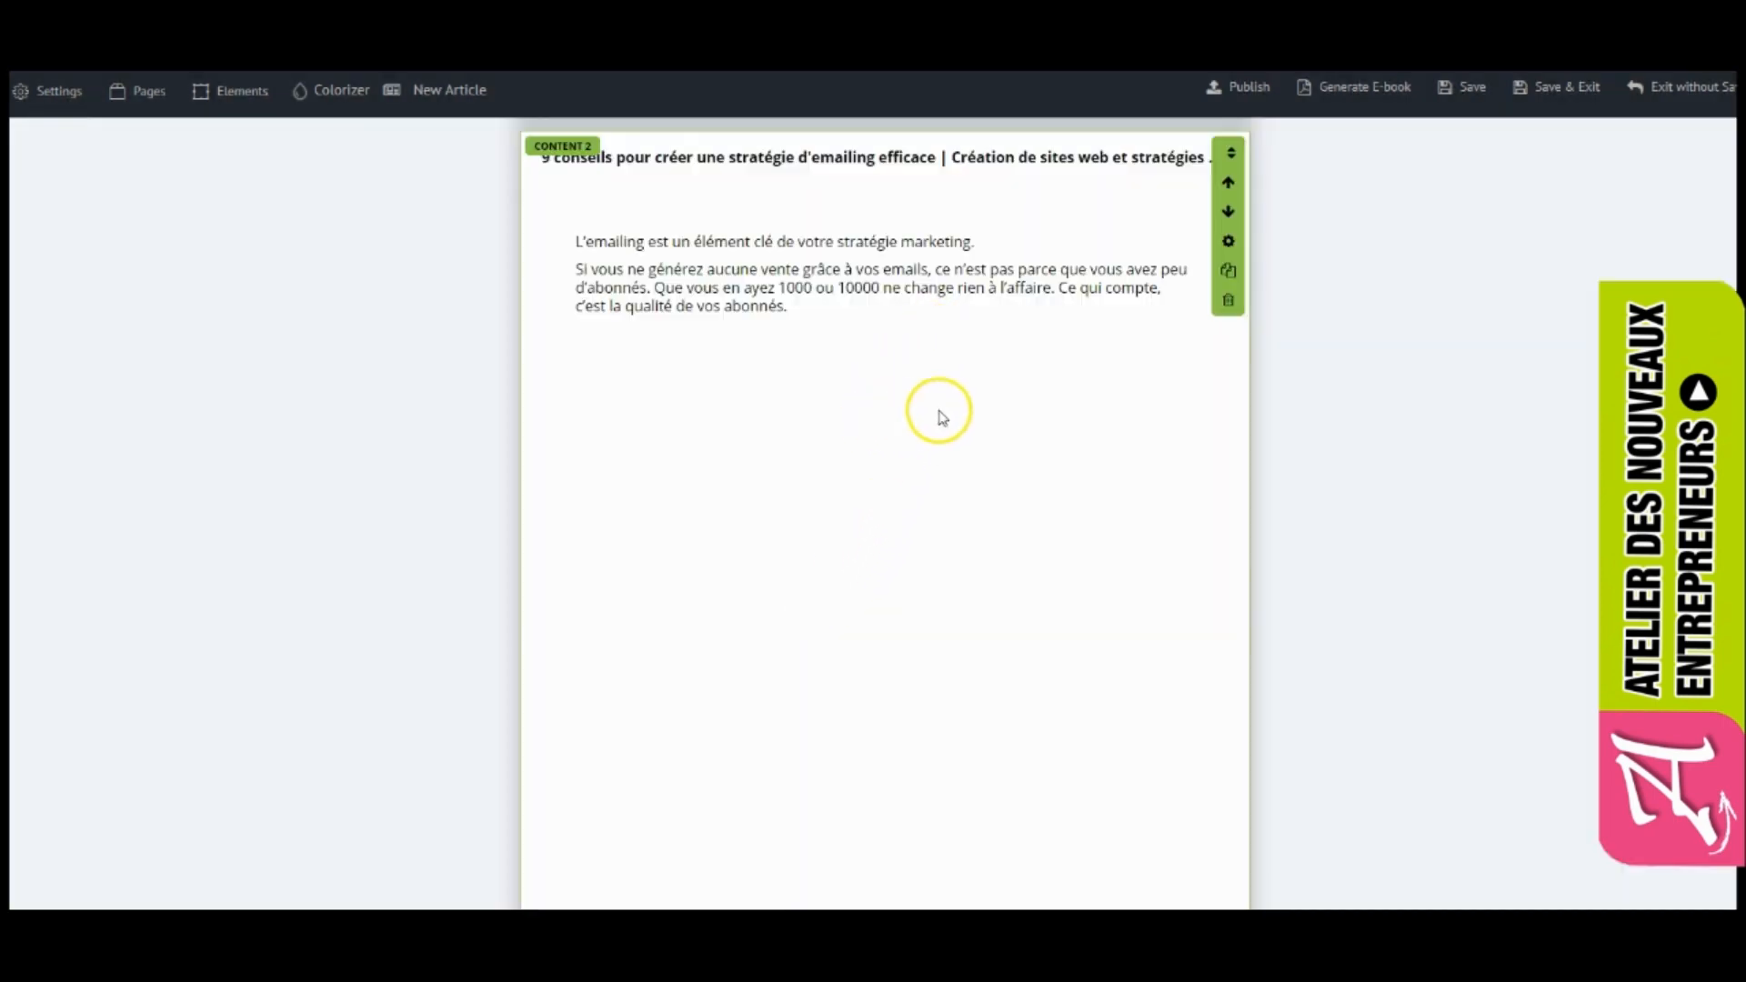
Step: Review the layout of the e-book's content pages, the table of contents and the lower part of the cover
{"action": "scroll", "coordinate": [1712, 587], "scroll_direction": "down", "scroll_amount": 20}
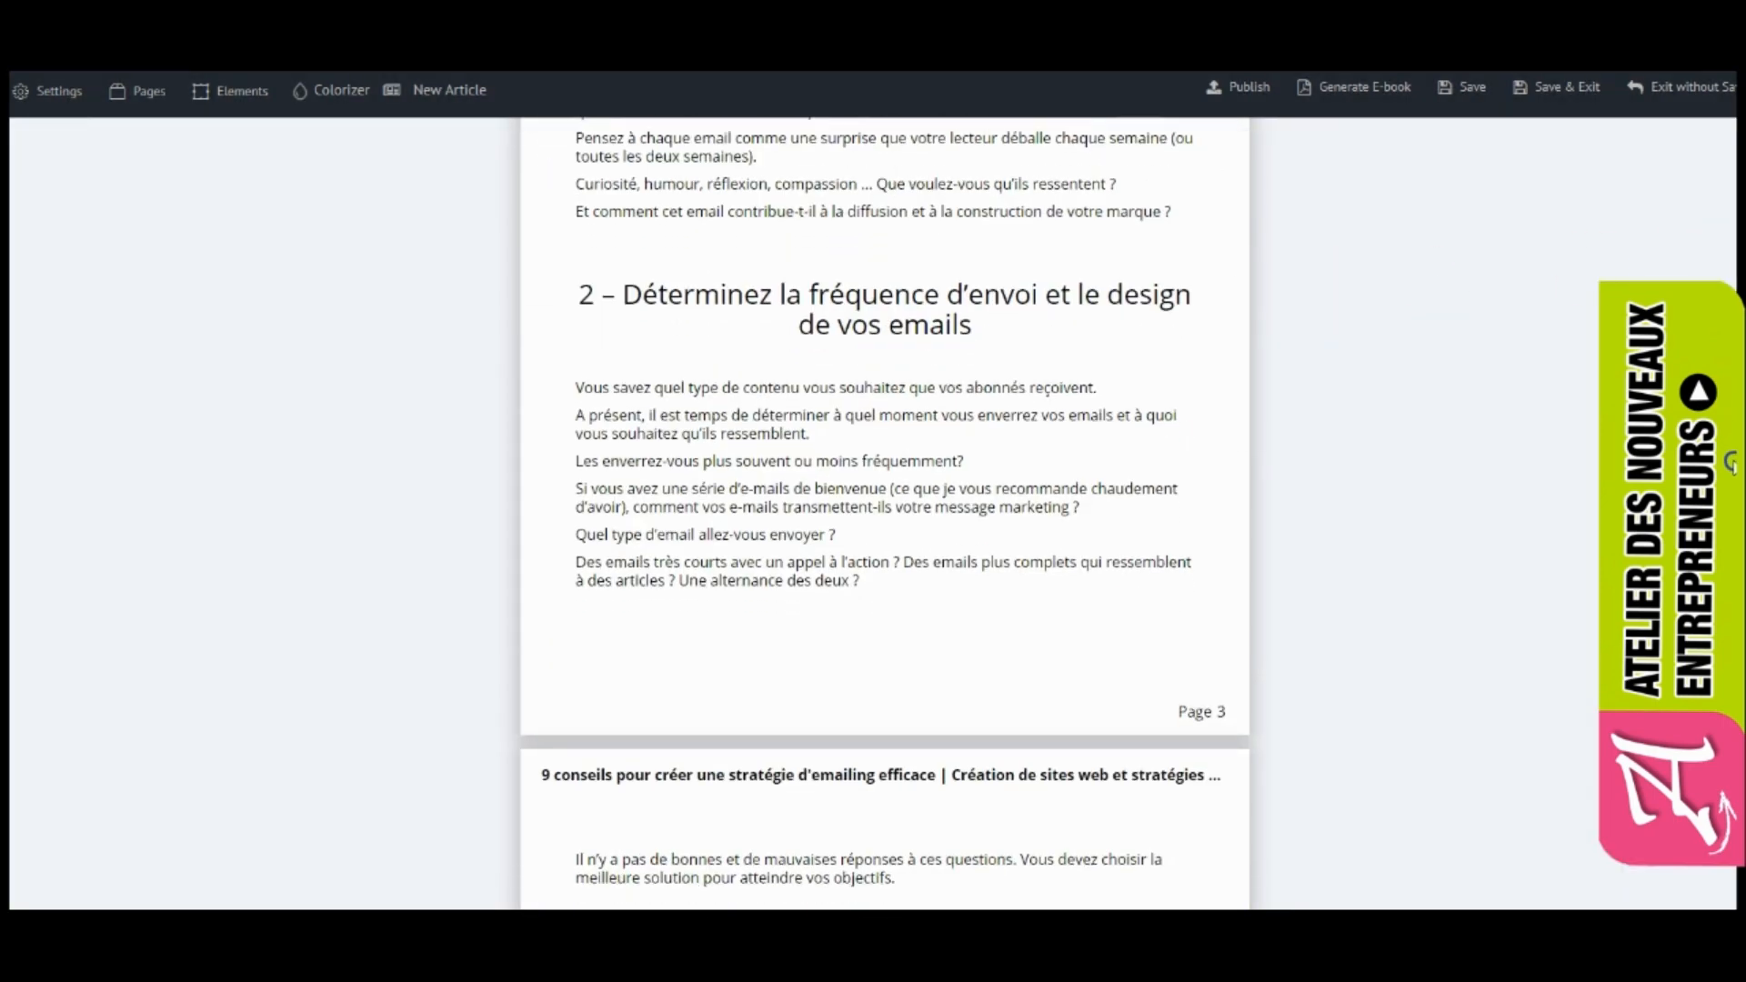
{"action": "scroll", "coordinate": [1717, 545], "scroll_direction": "up", "scroll_amount": 10}
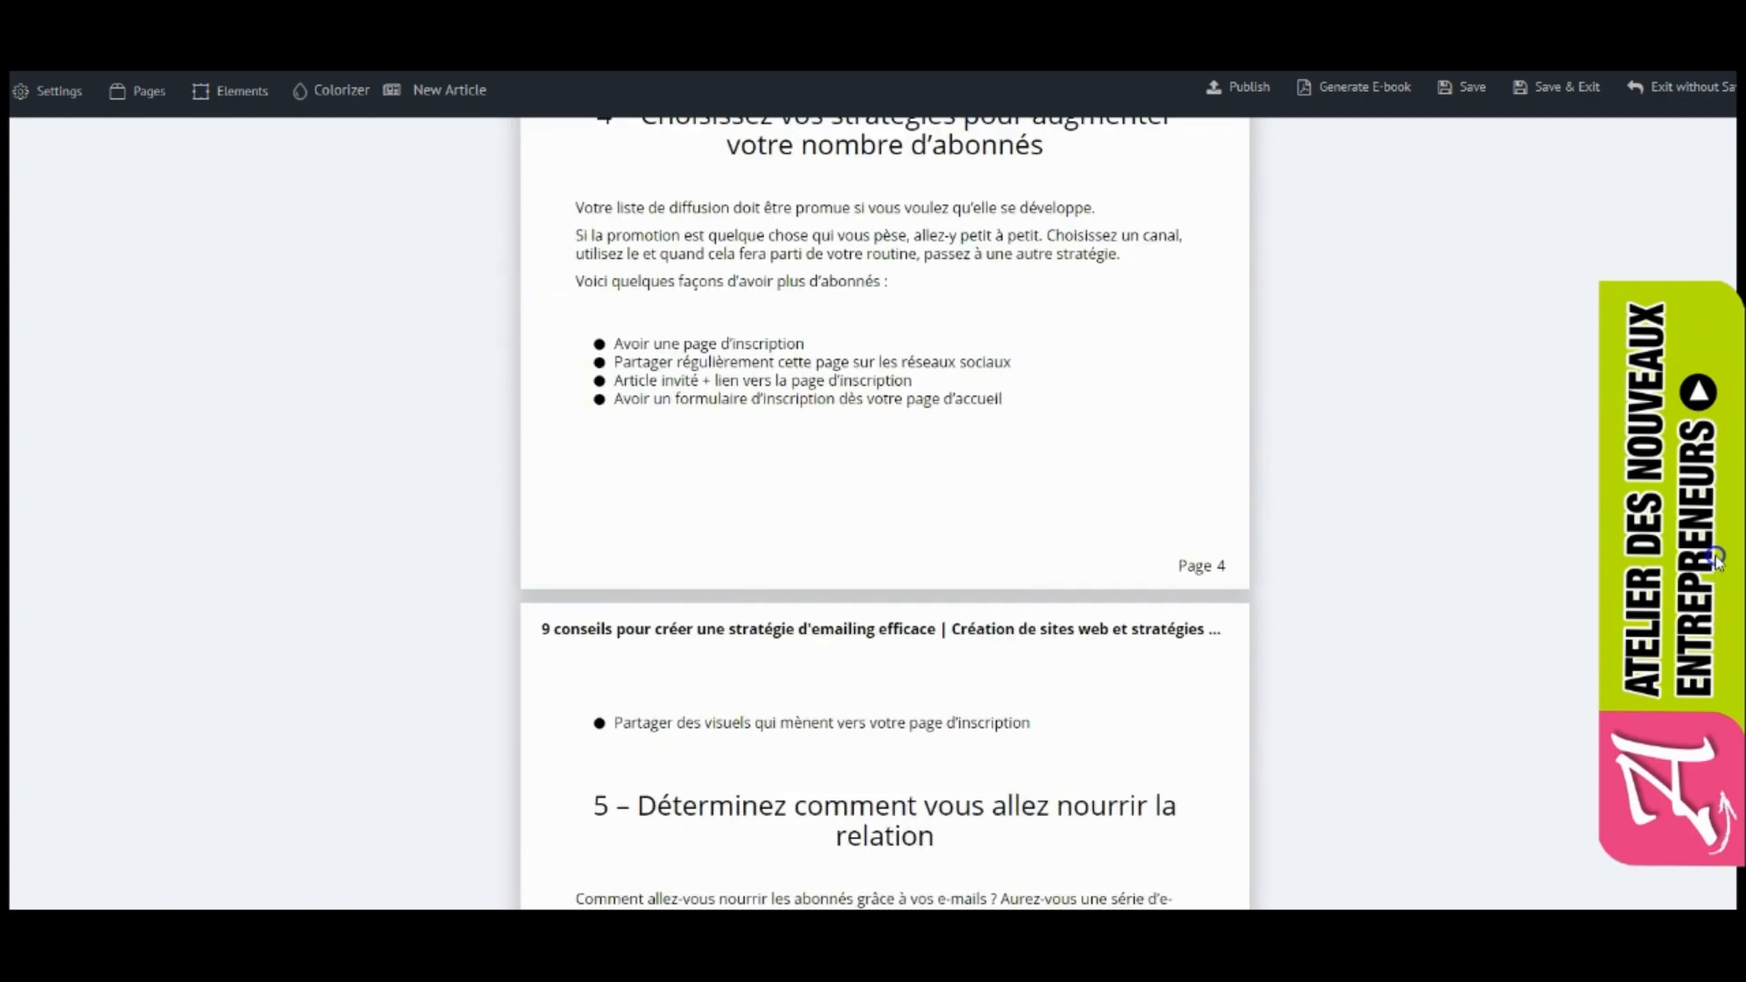
{"action": "scroll", "coordinate": [1717, 512], "scroll_direction": "up", "scroll_amount": 12}
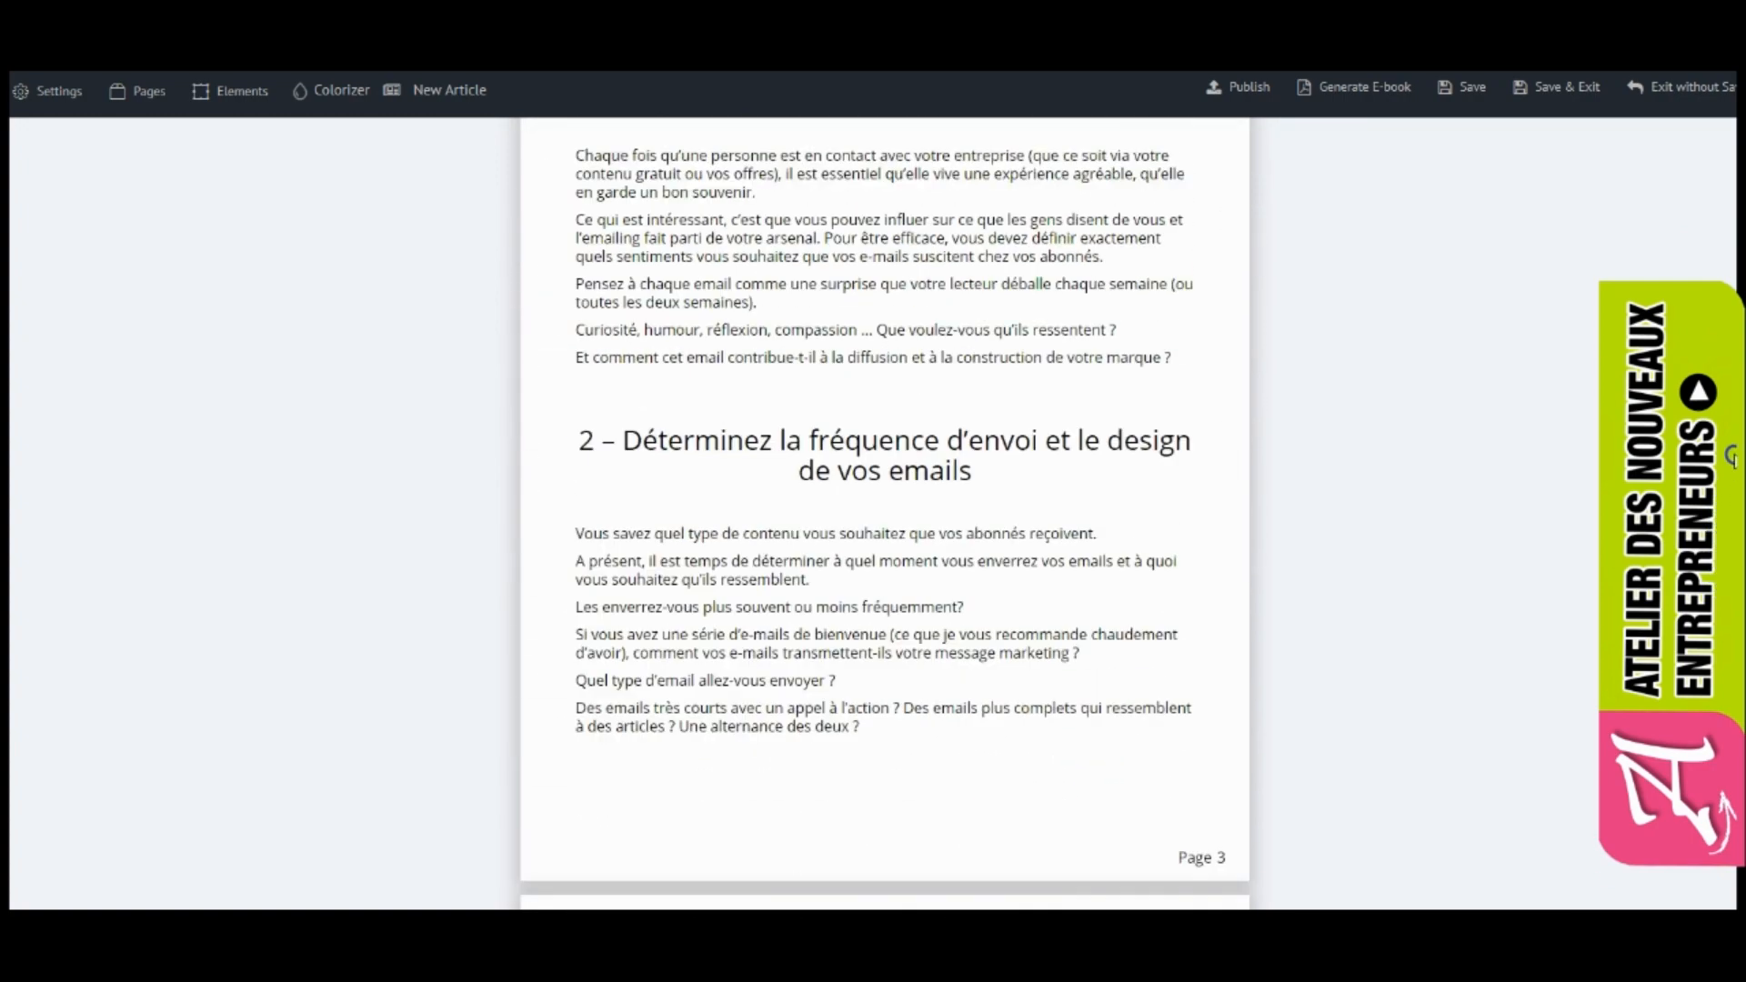
{"action": "scroll", "coordinate": [885, 514], "scroll_direction": "up", "scroll_amount": 12}
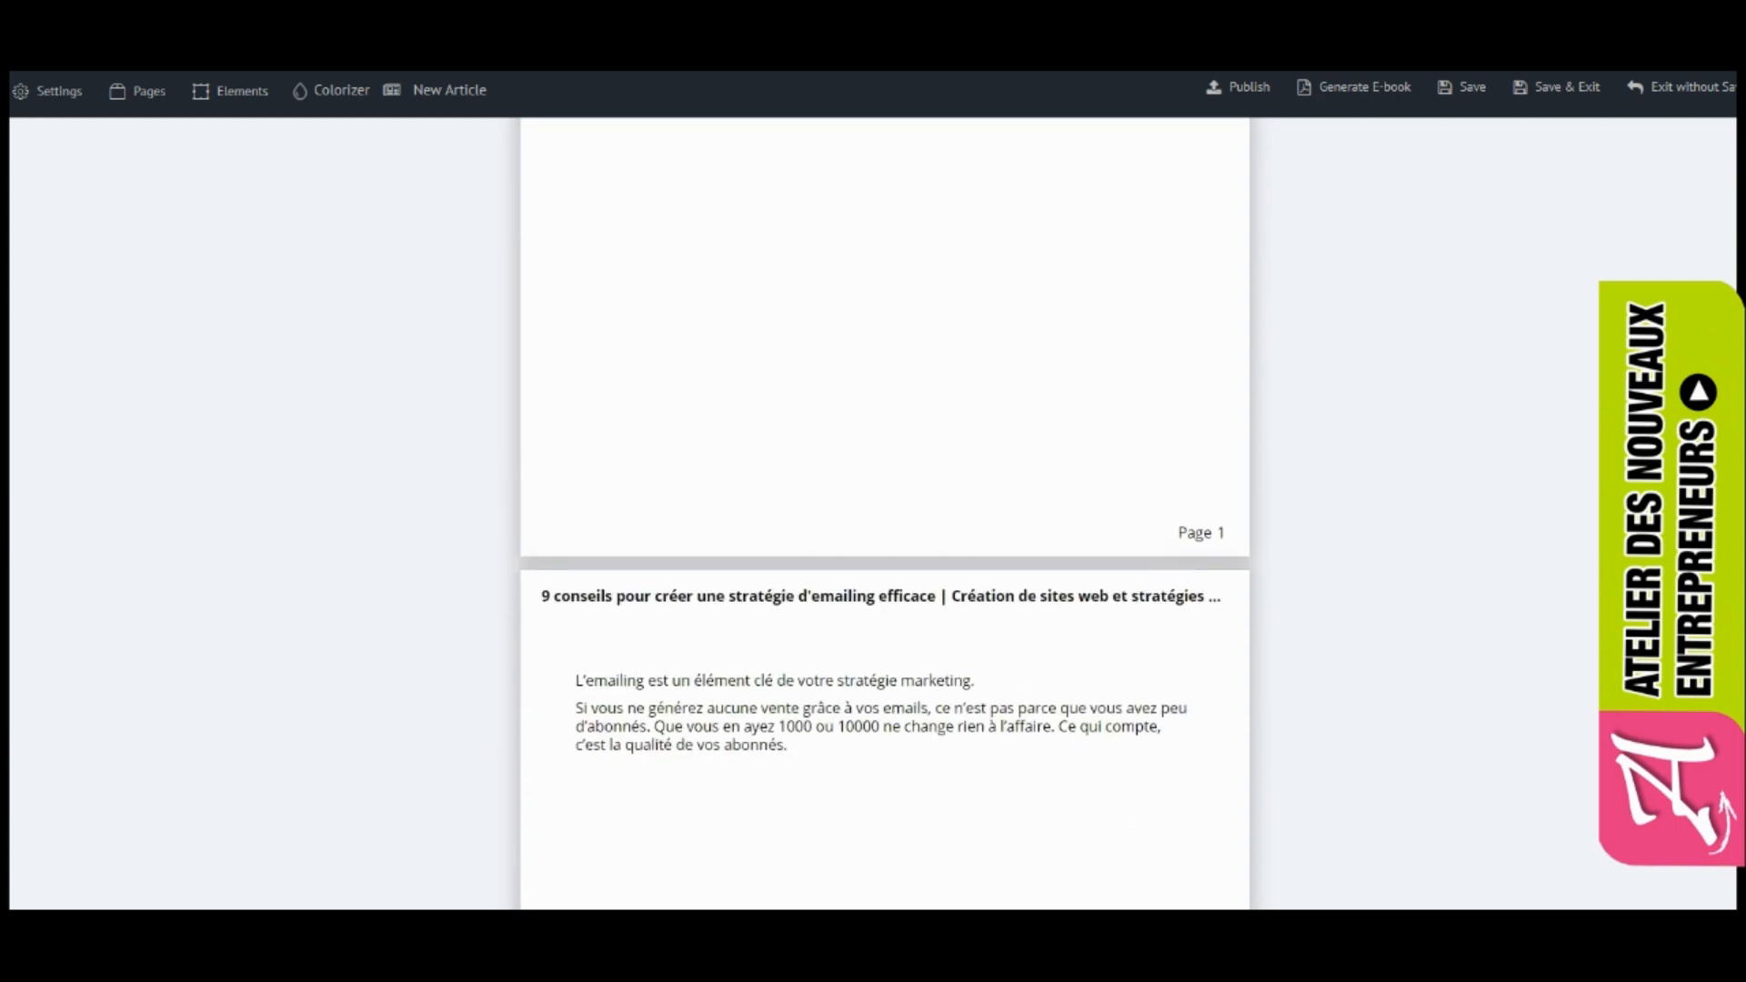
{"action": "scroll", "coordinate": [1493, 351], "scroll_direction": "down", "scroll_amount": 2}
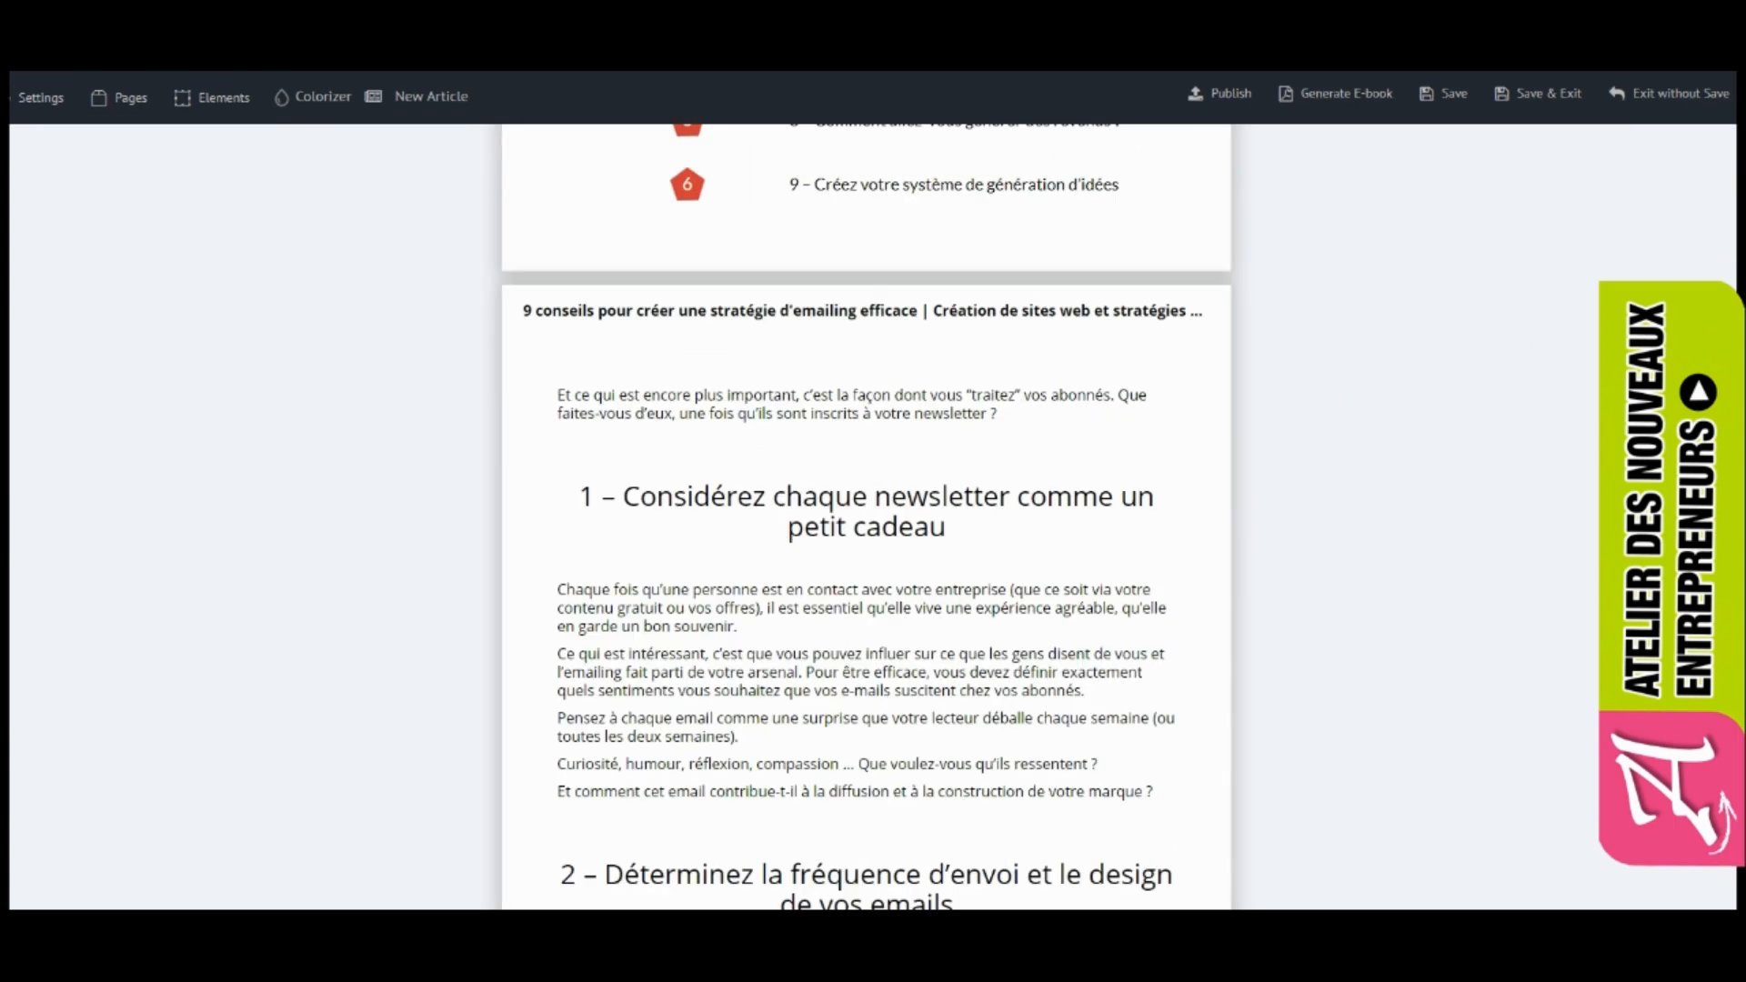
{"action": "scroll", "coordinate": [866, 516], "scroll_direction": "up", "scroll_amount": 3}
{"action": "scroll", "coordinate": [866, 517], "scroll_direction": "down", "scroll_amount": 3}
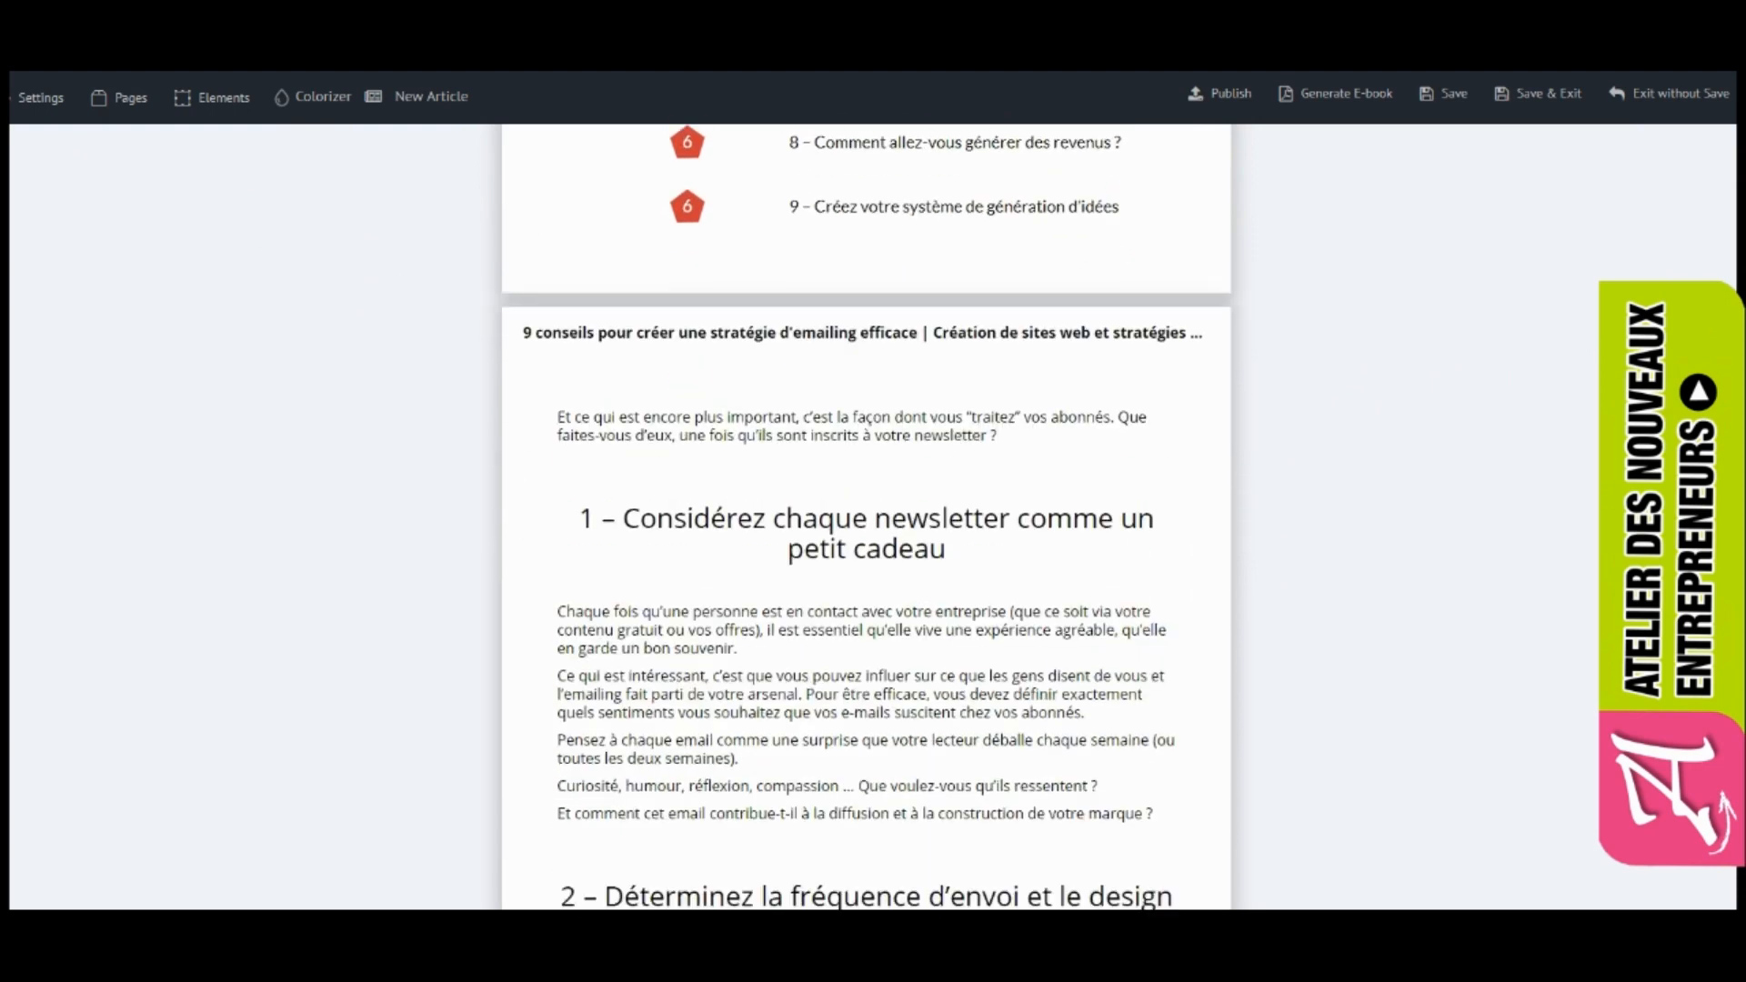
{"action": "mouse_move", "coordinate": [1237, 296]}
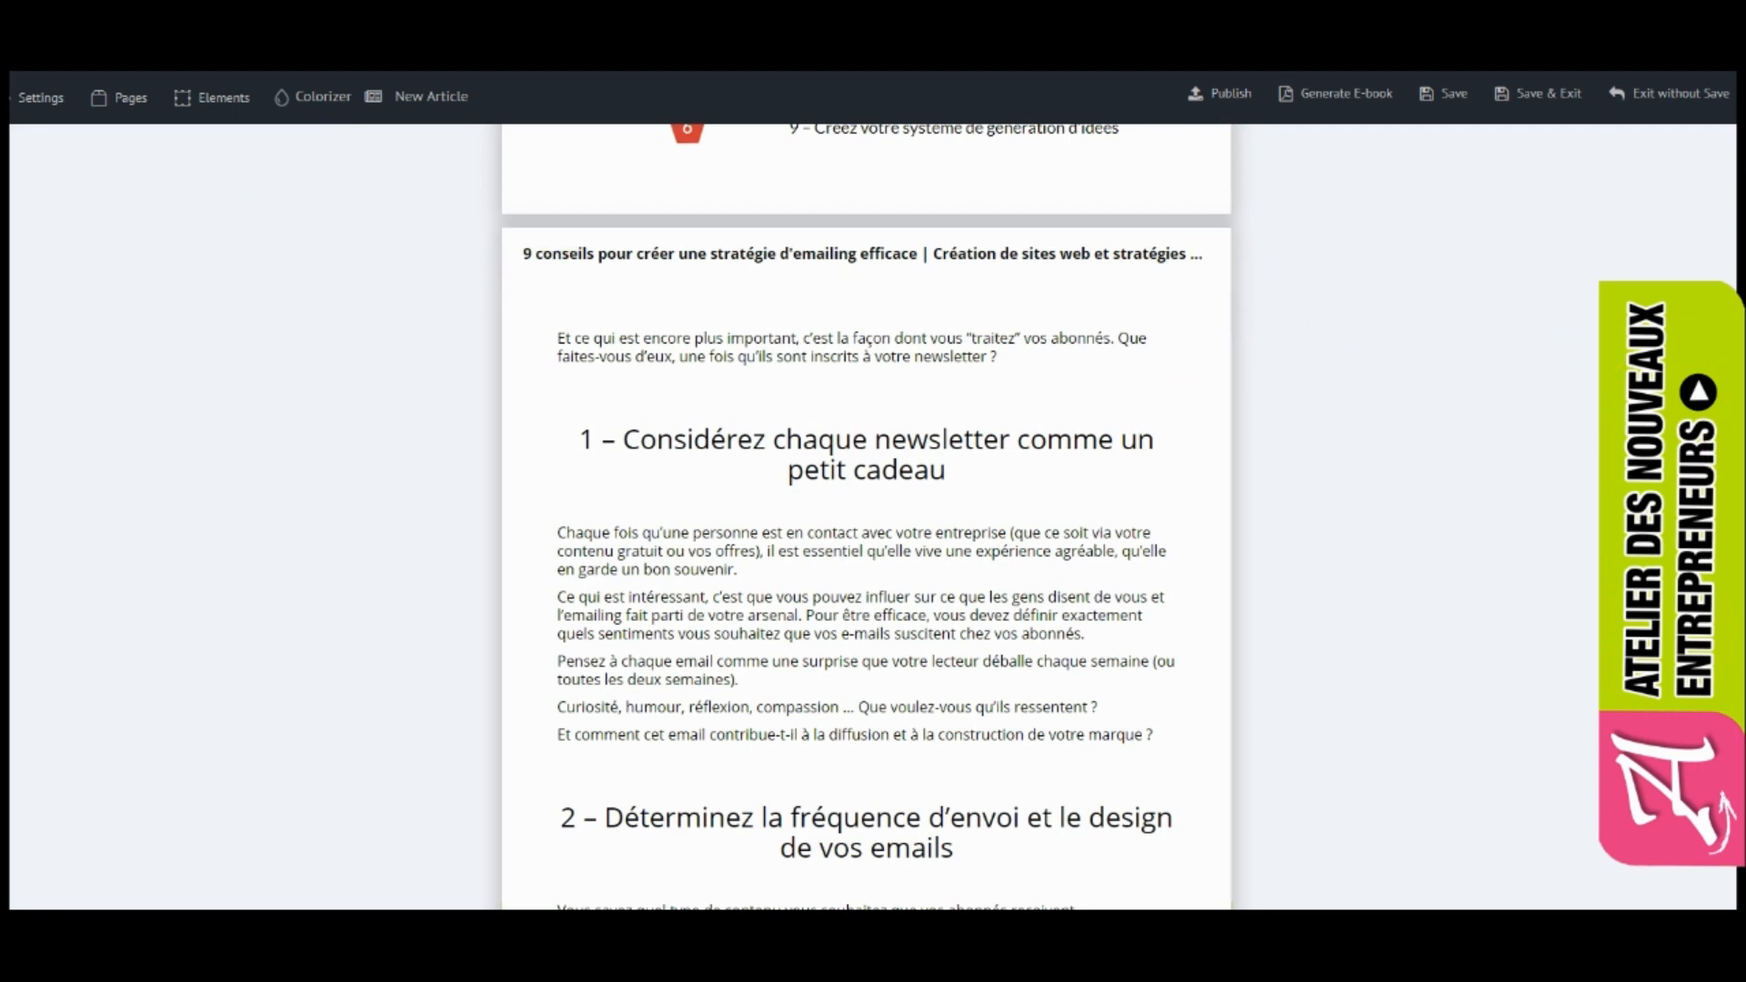
{"action": "scroll", "coordinate": [867, 516], "scroll_direction": "down", "scroll_amount": 15}
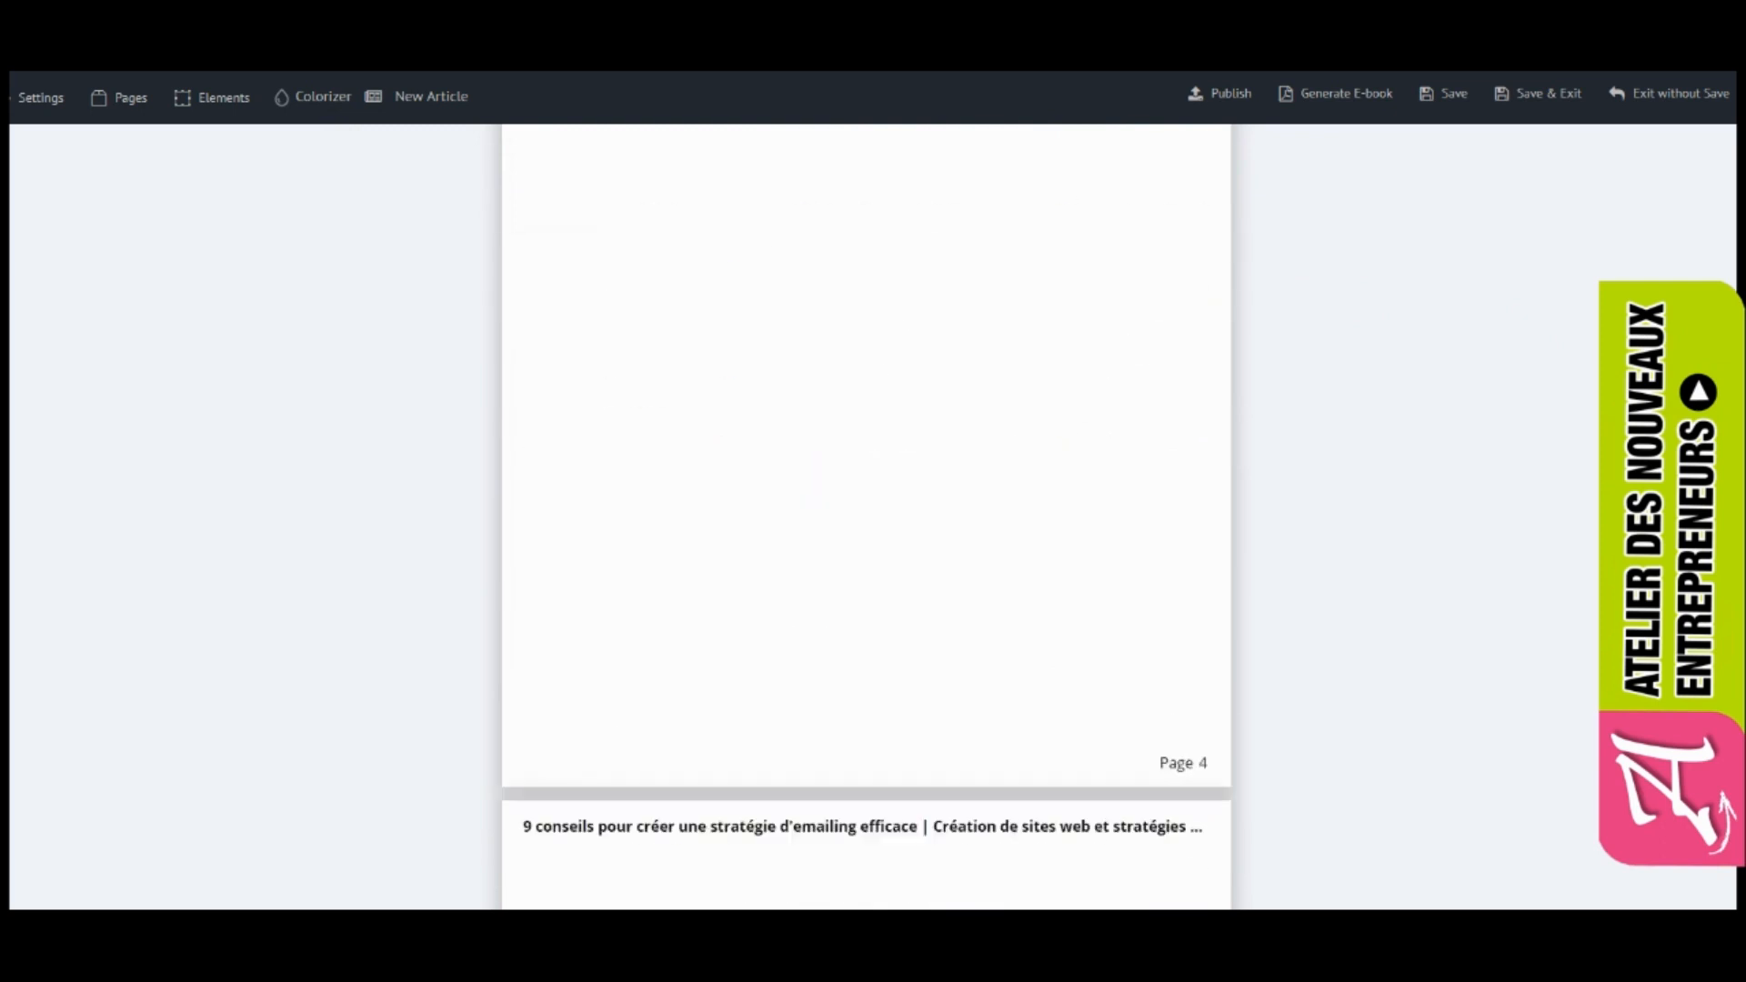
{"action": "scroll", "coordinate": [867, 517], "scroll_direction": "down", "scroll_amount": 10}
{"action": "scroll", "coordinate": [866, 517], "scroll_direction": "up", "scroll_amount": 5}
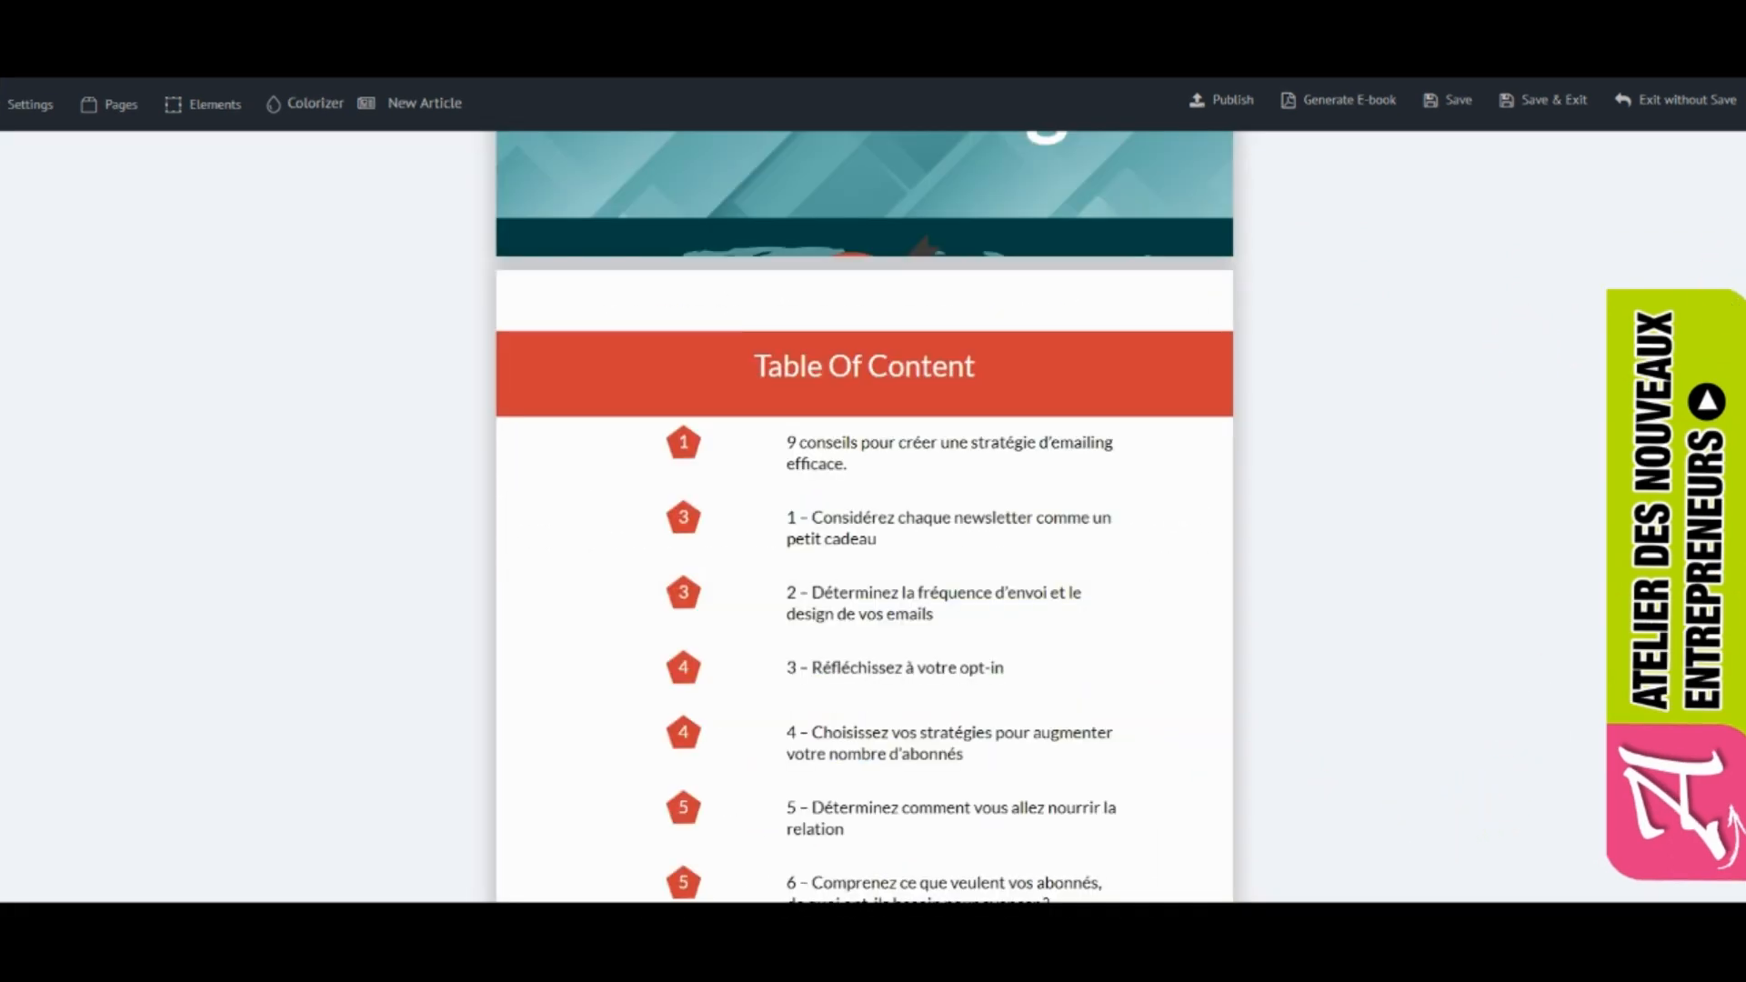
{"action": "scroll", "coordinate": [1516, 282], "scroll_direction": "up", "scroll_amount": 5}
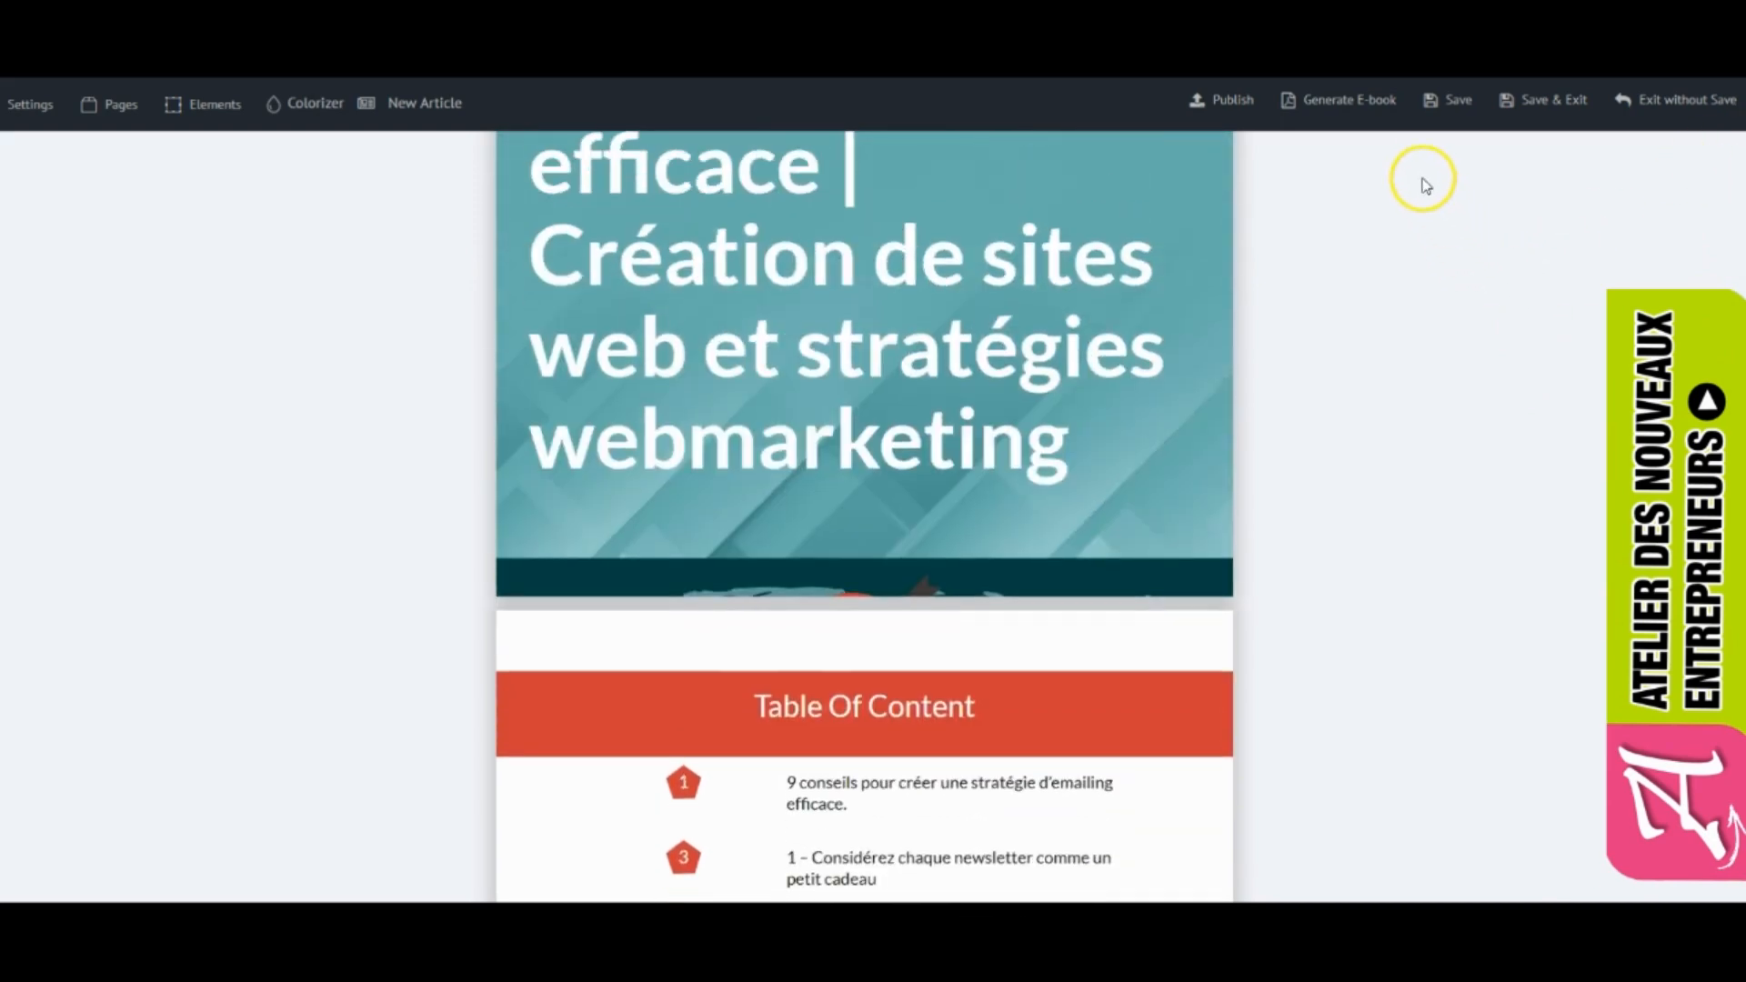
Step: Save the e-book
{"action": "left_click", "coordinate": [1340, 107]}
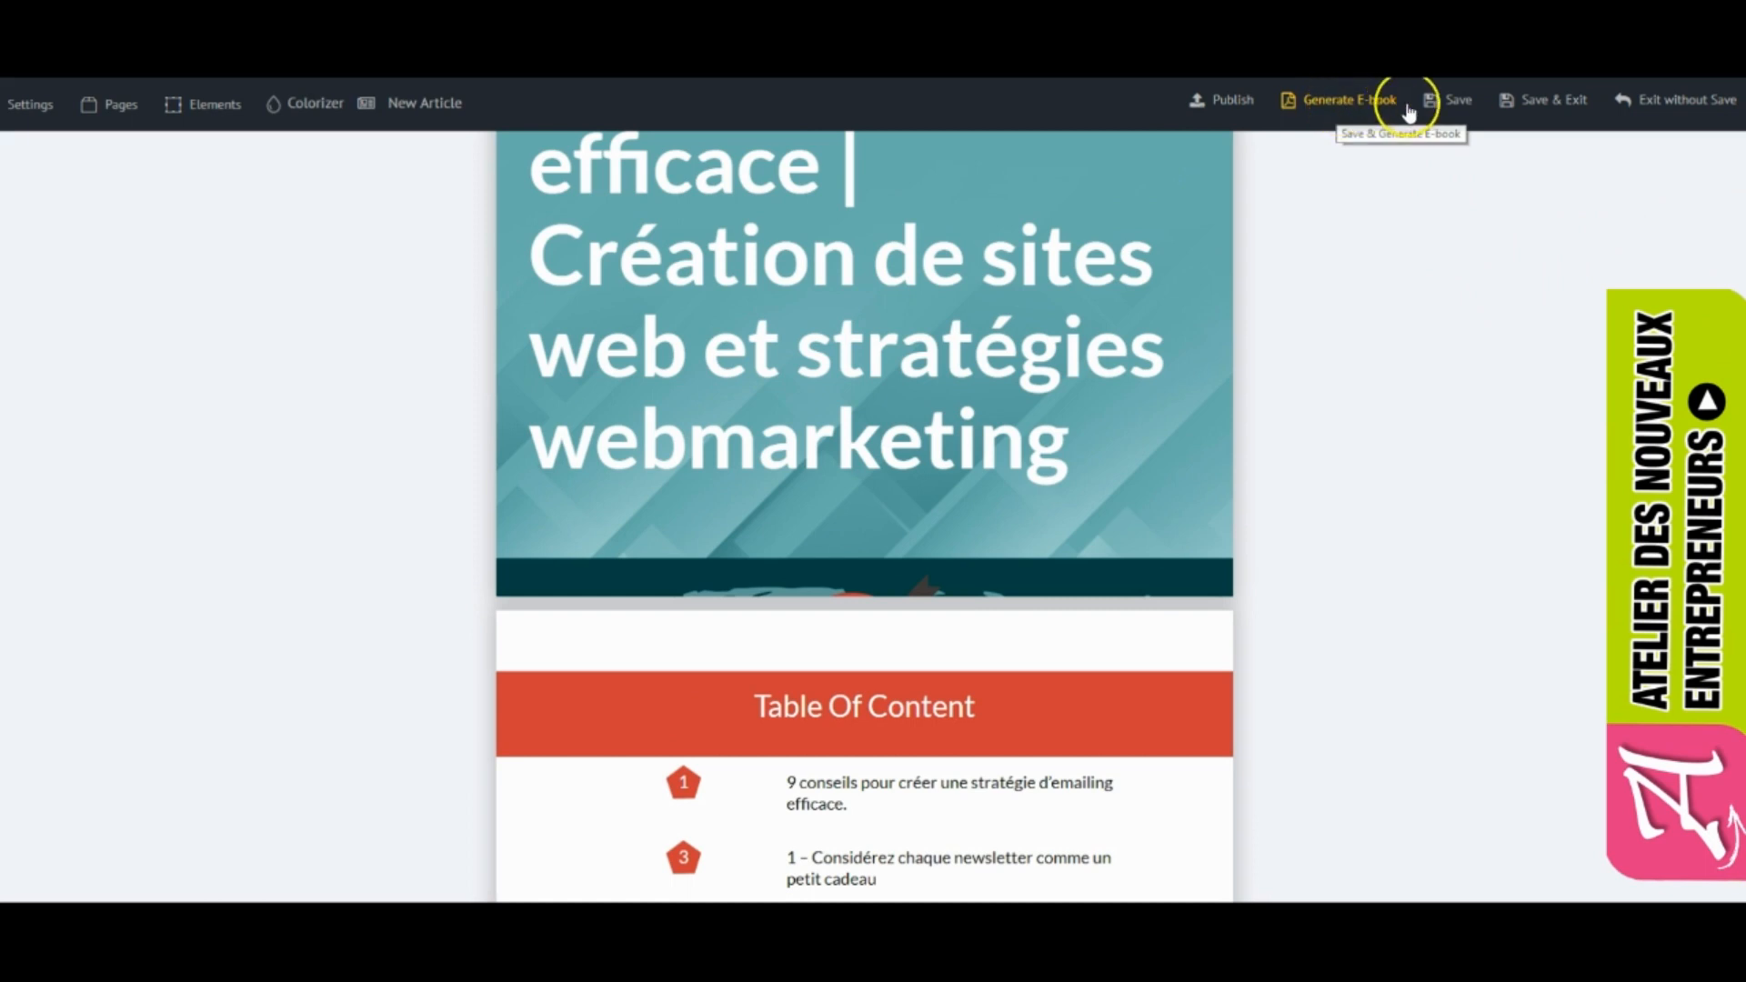
{"action": "left_click", "coordinate": [1457, 106]}
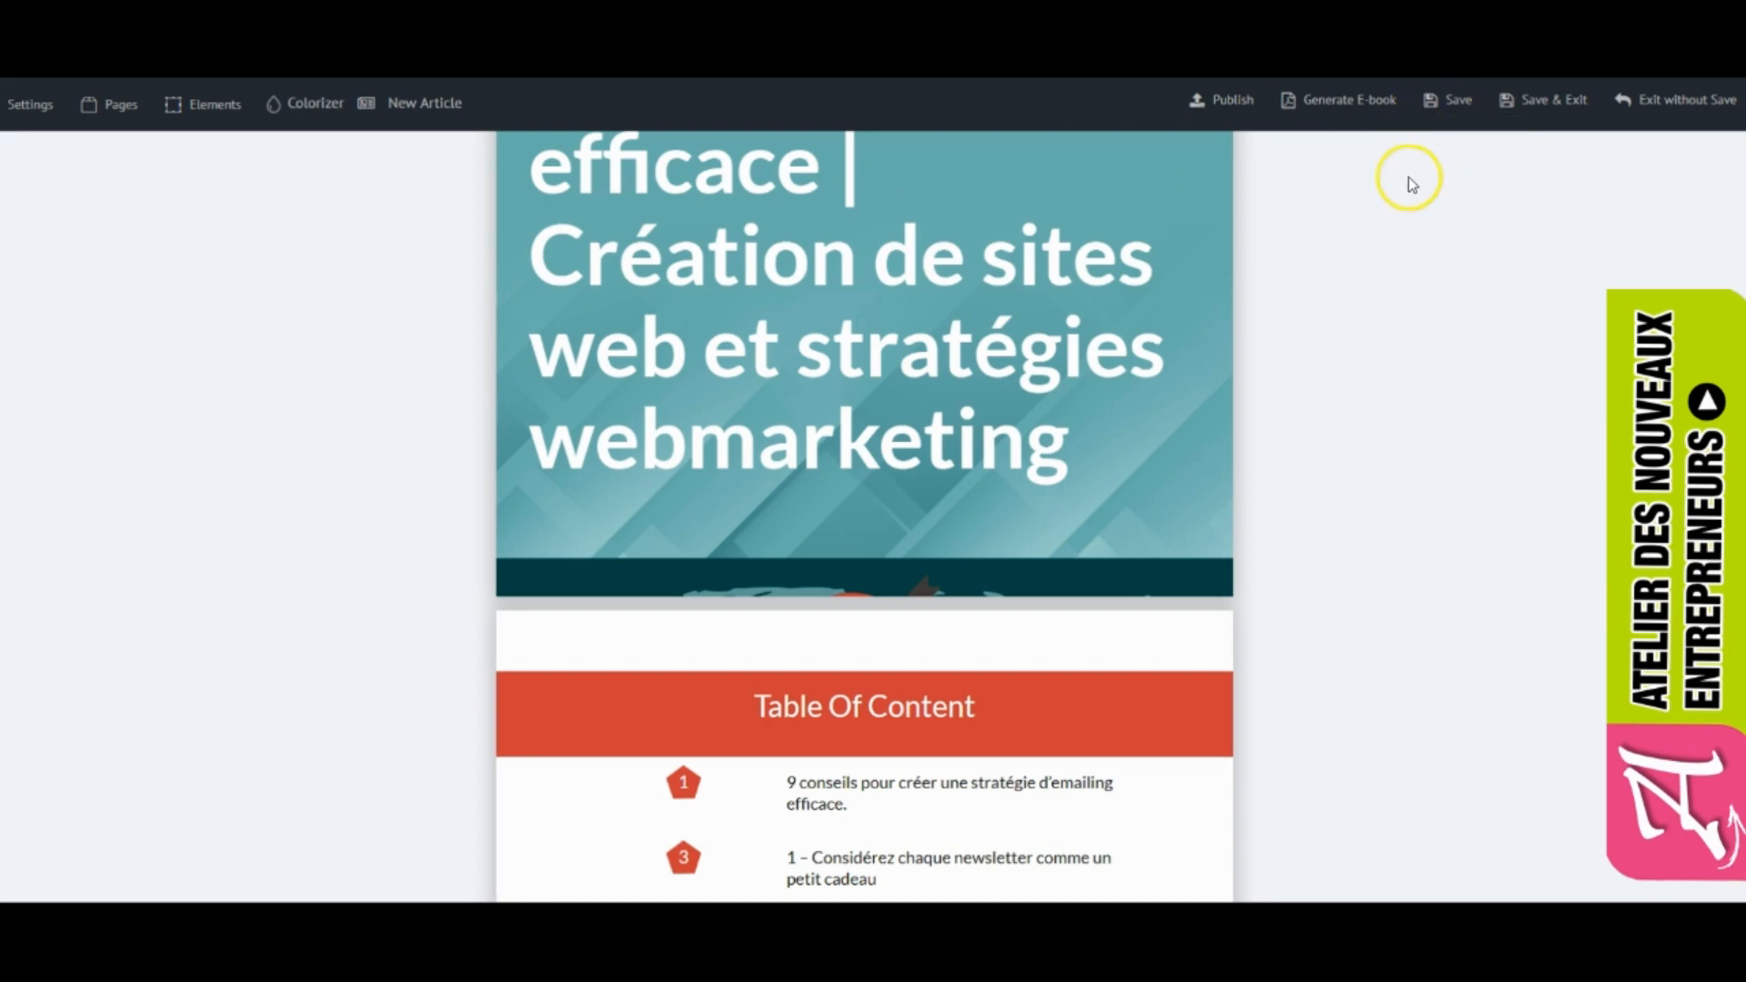
Step: Examine the client and page choices for publishing the e-book for feedback, and leave without publishing
{"action": "left_click", "coordinate": [1229, 104]}
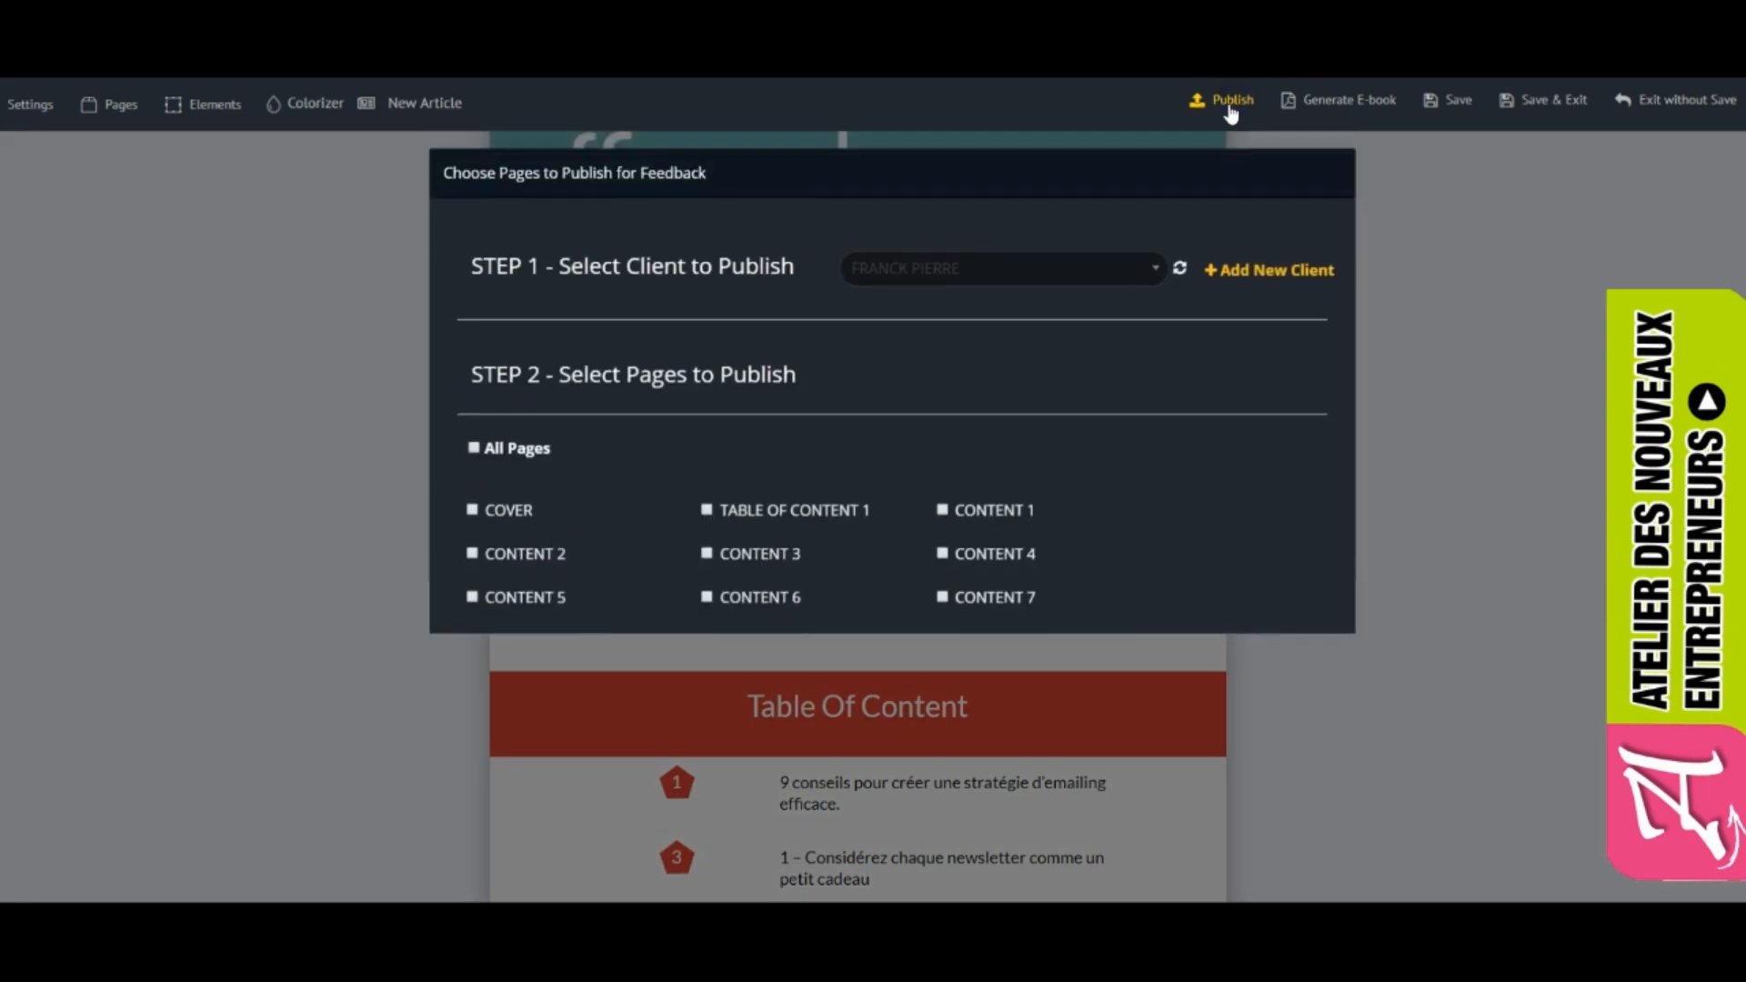
{"action": "left_click", "coordinate": [1071, 273]}
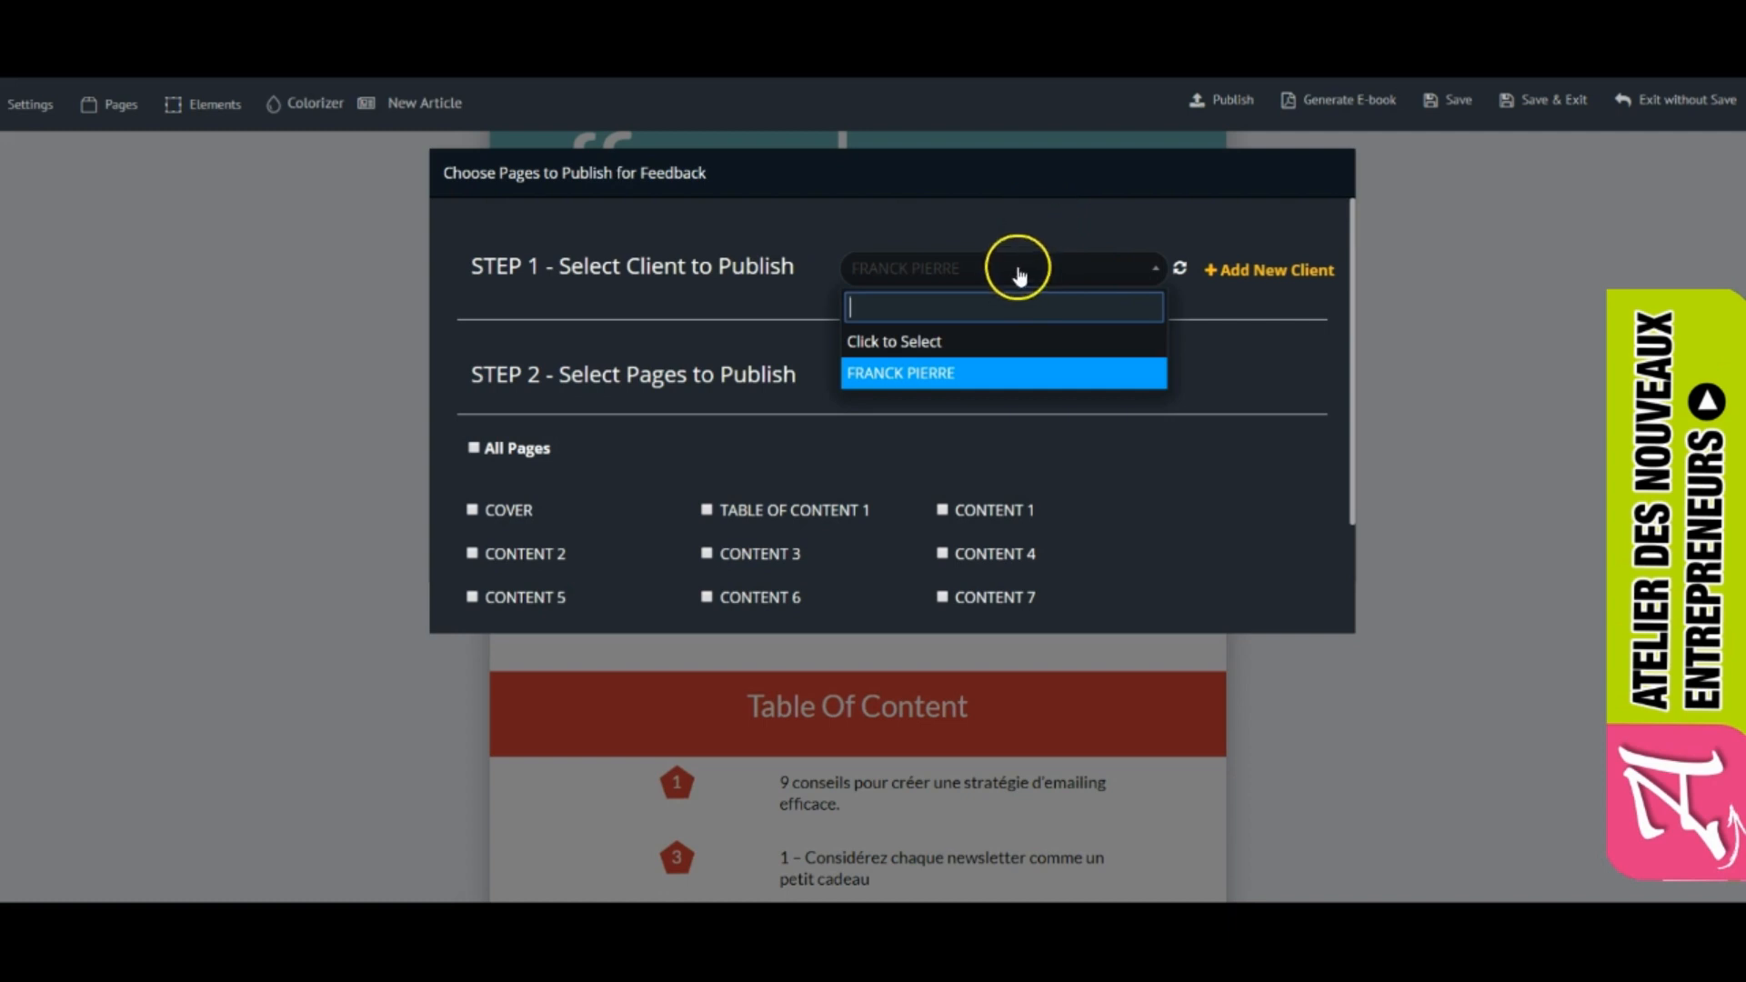
{"action": "left_click", "coordinate": [944, 382]}
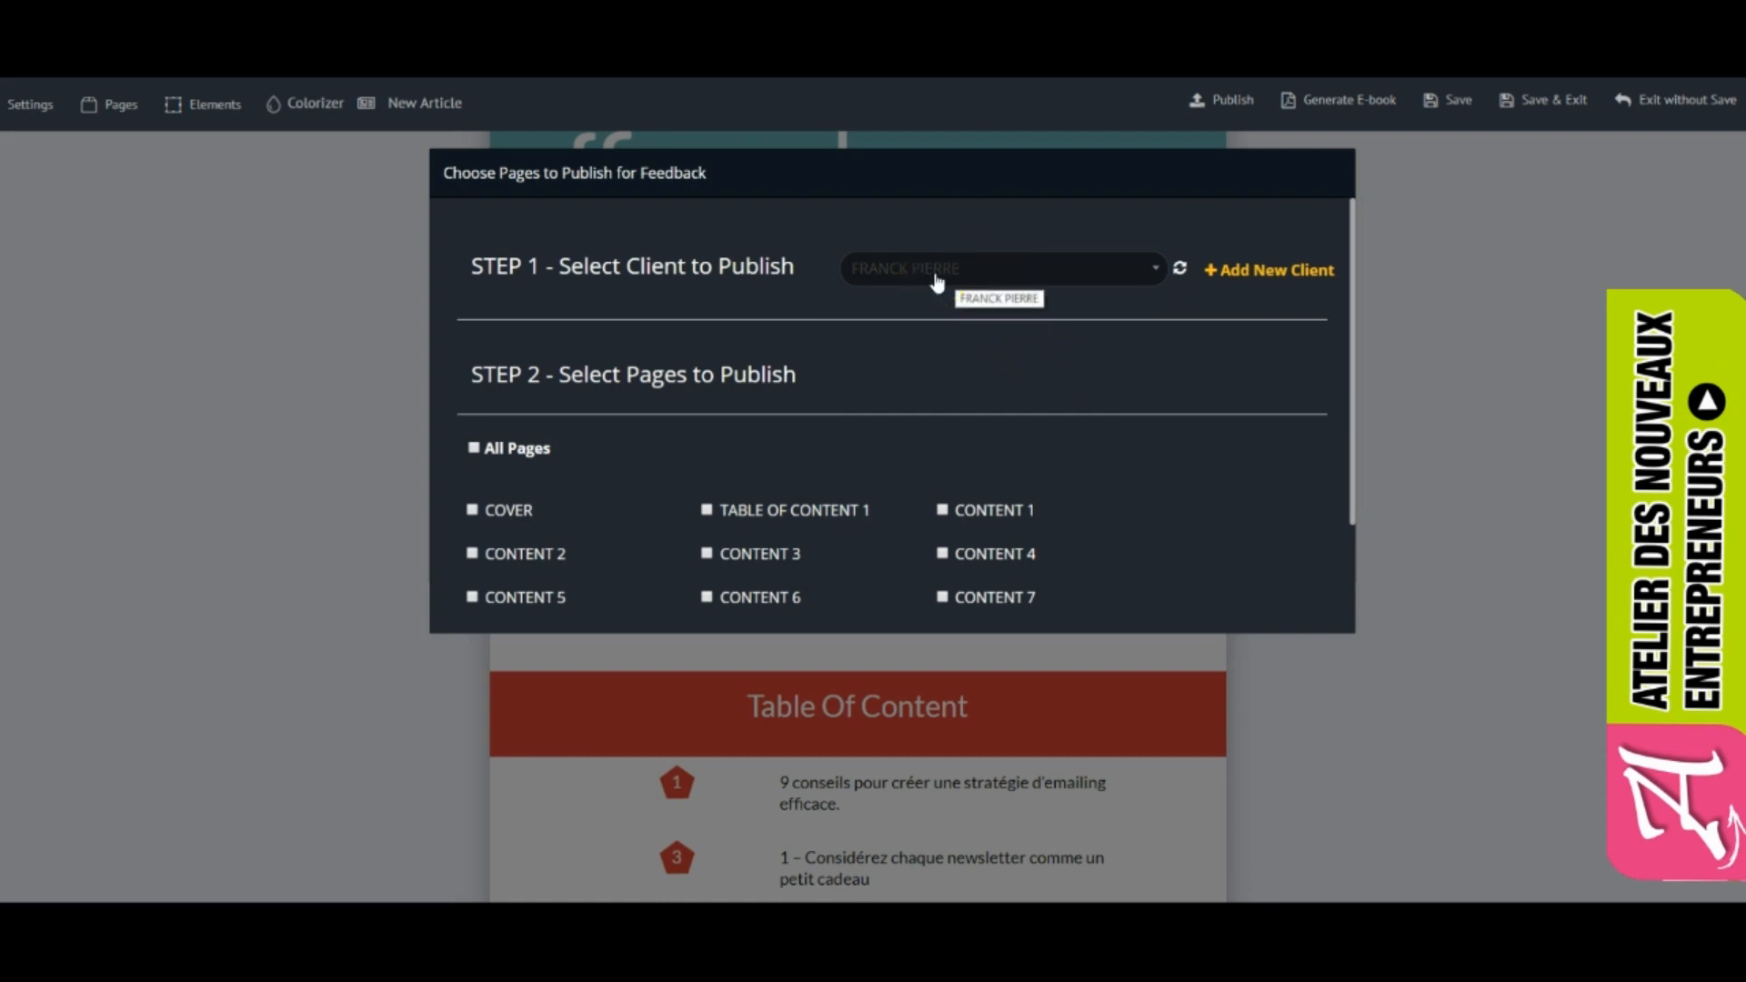
{"action": "left_click", "coordinate": [865, 694]}
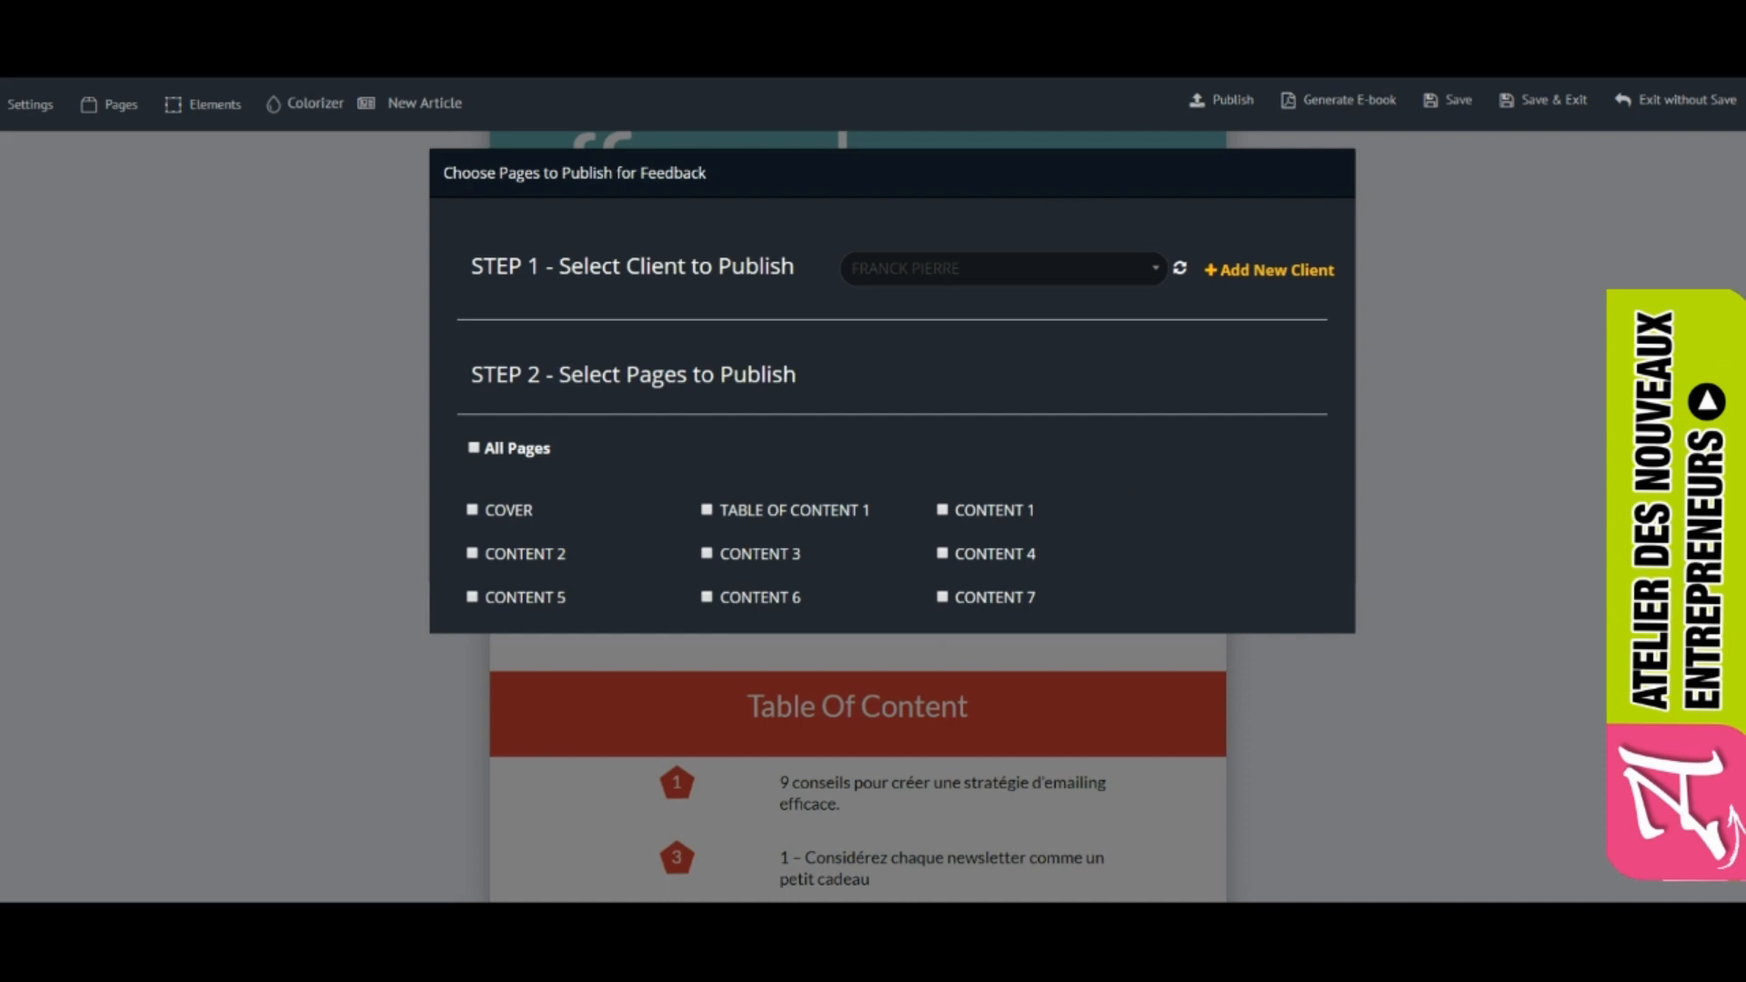
{"action": "left_click", "coordinate": [191, 621]}
{"action": "left_click", "coordinate": [313, 291]}
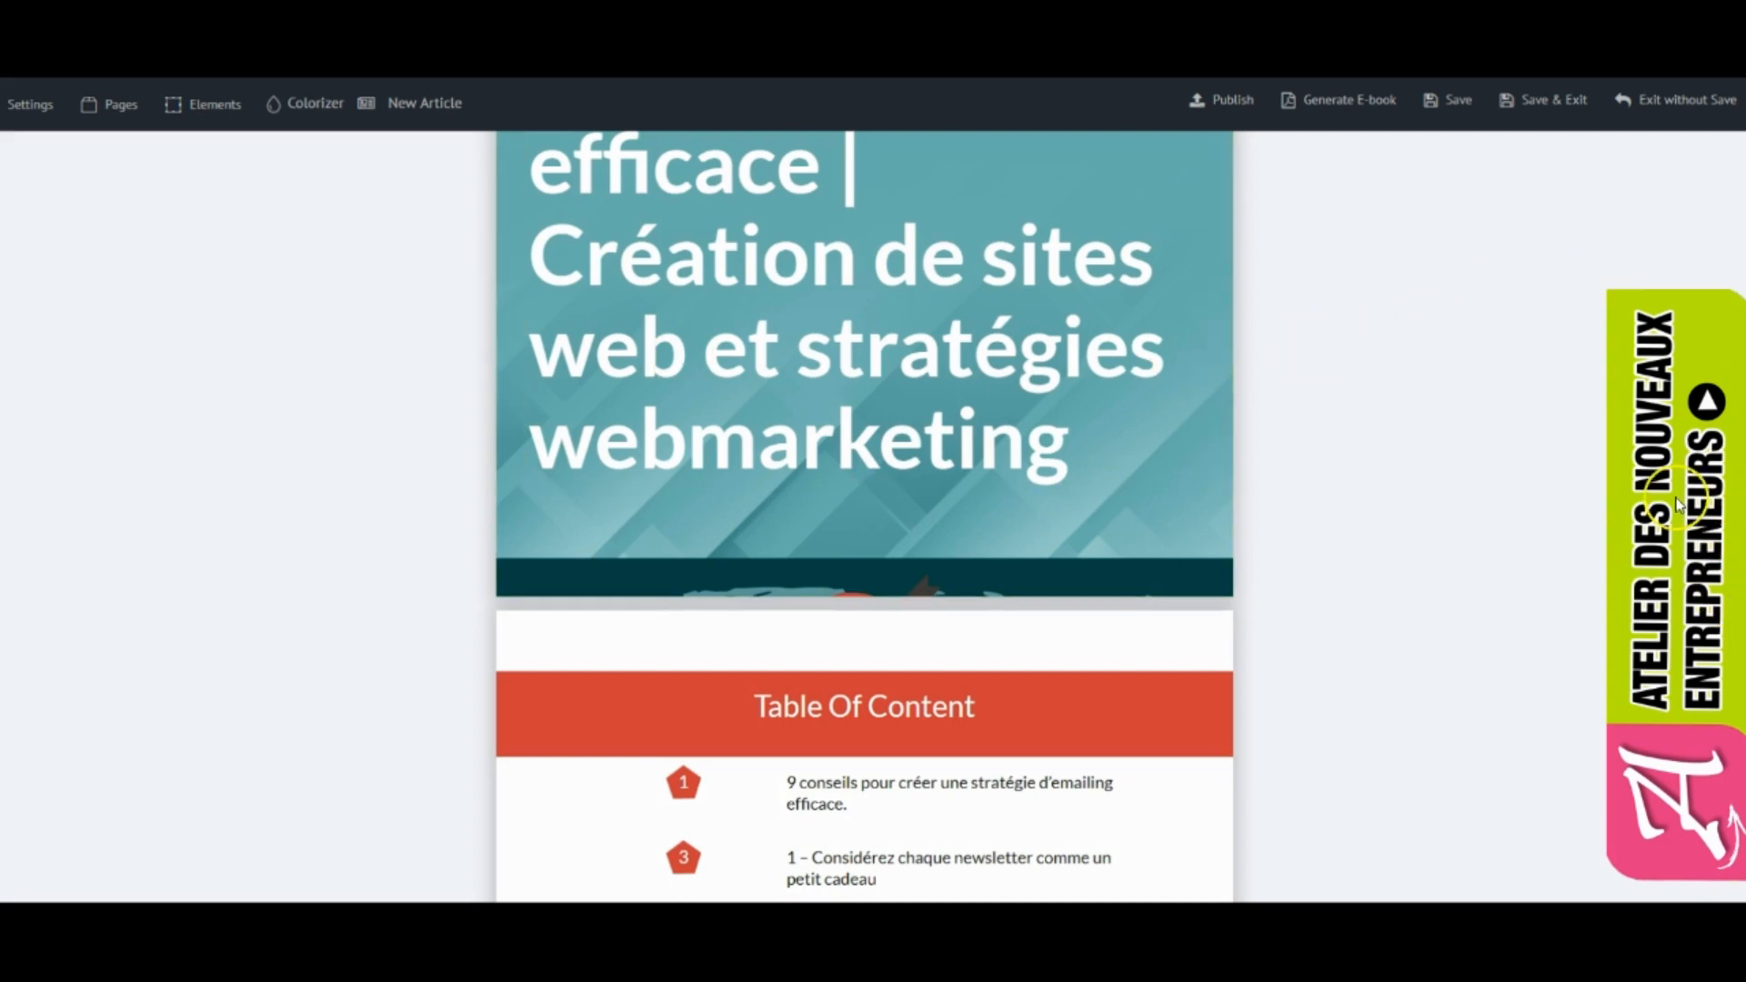
Step: Generate the e-book and open the resulting PDF in a new tab
{"action": "scroll", "coordinate": [1574, 331], "scroll_direction": "up", "scroll_amount": 5}
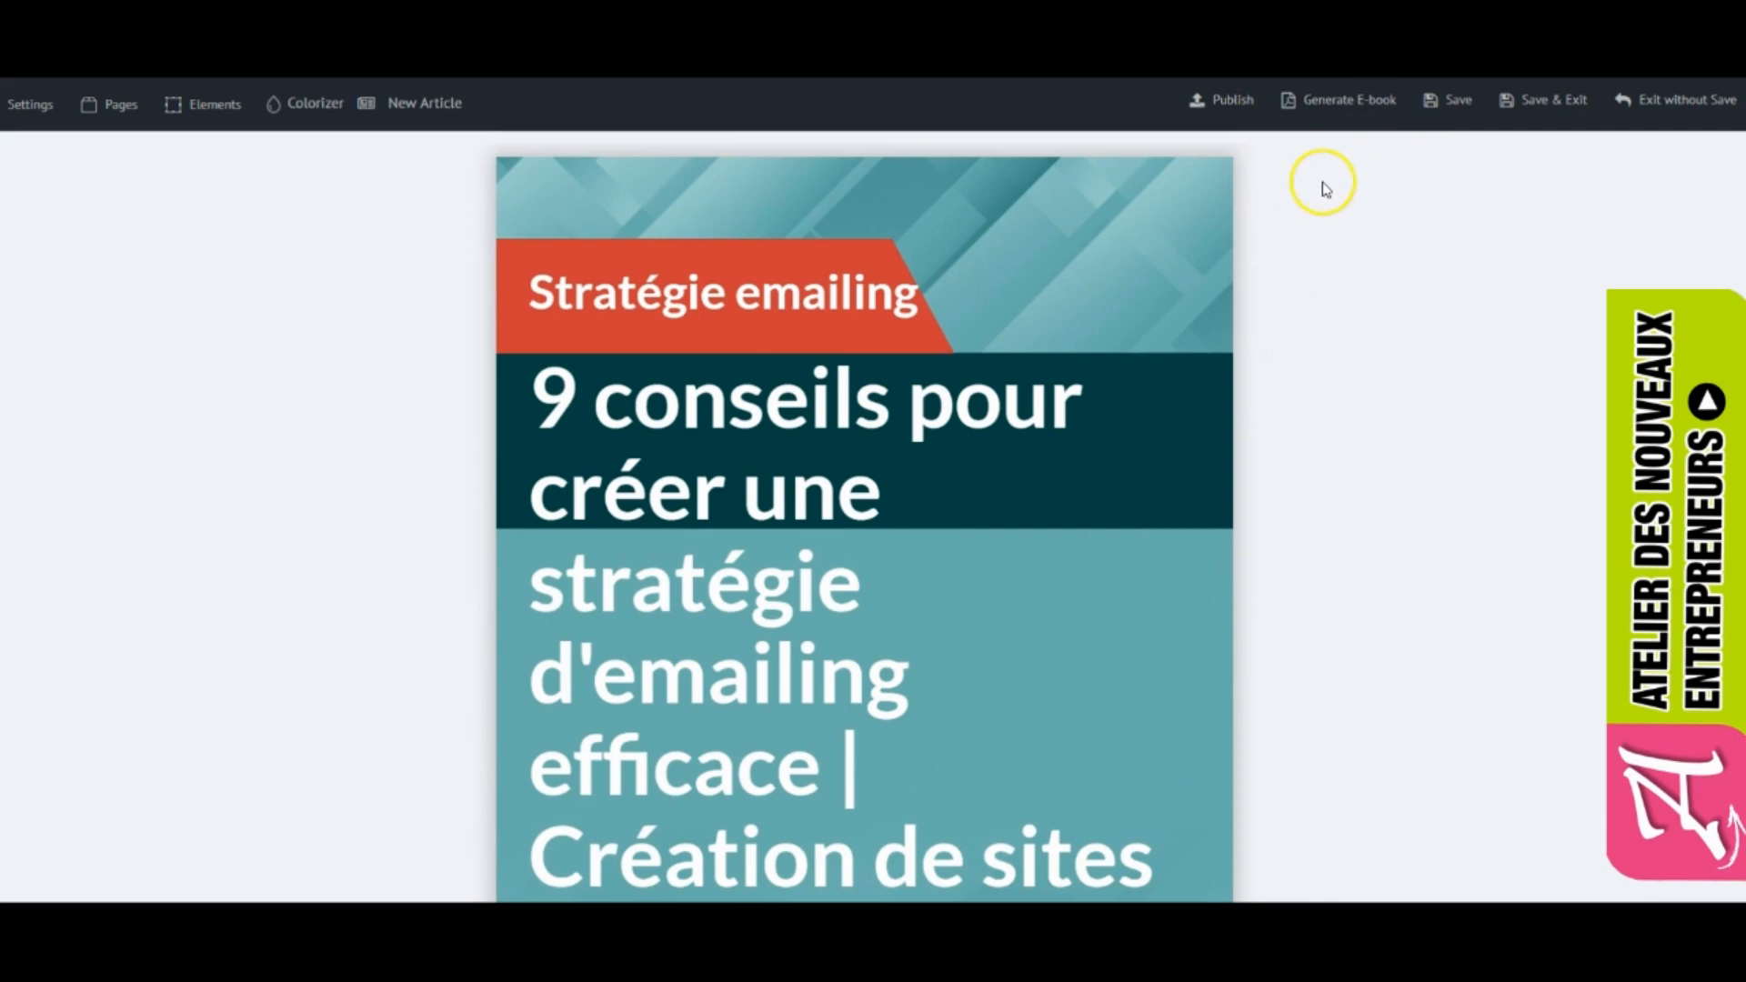
{"action": "left_click", "coordinate": [1360, 100]}
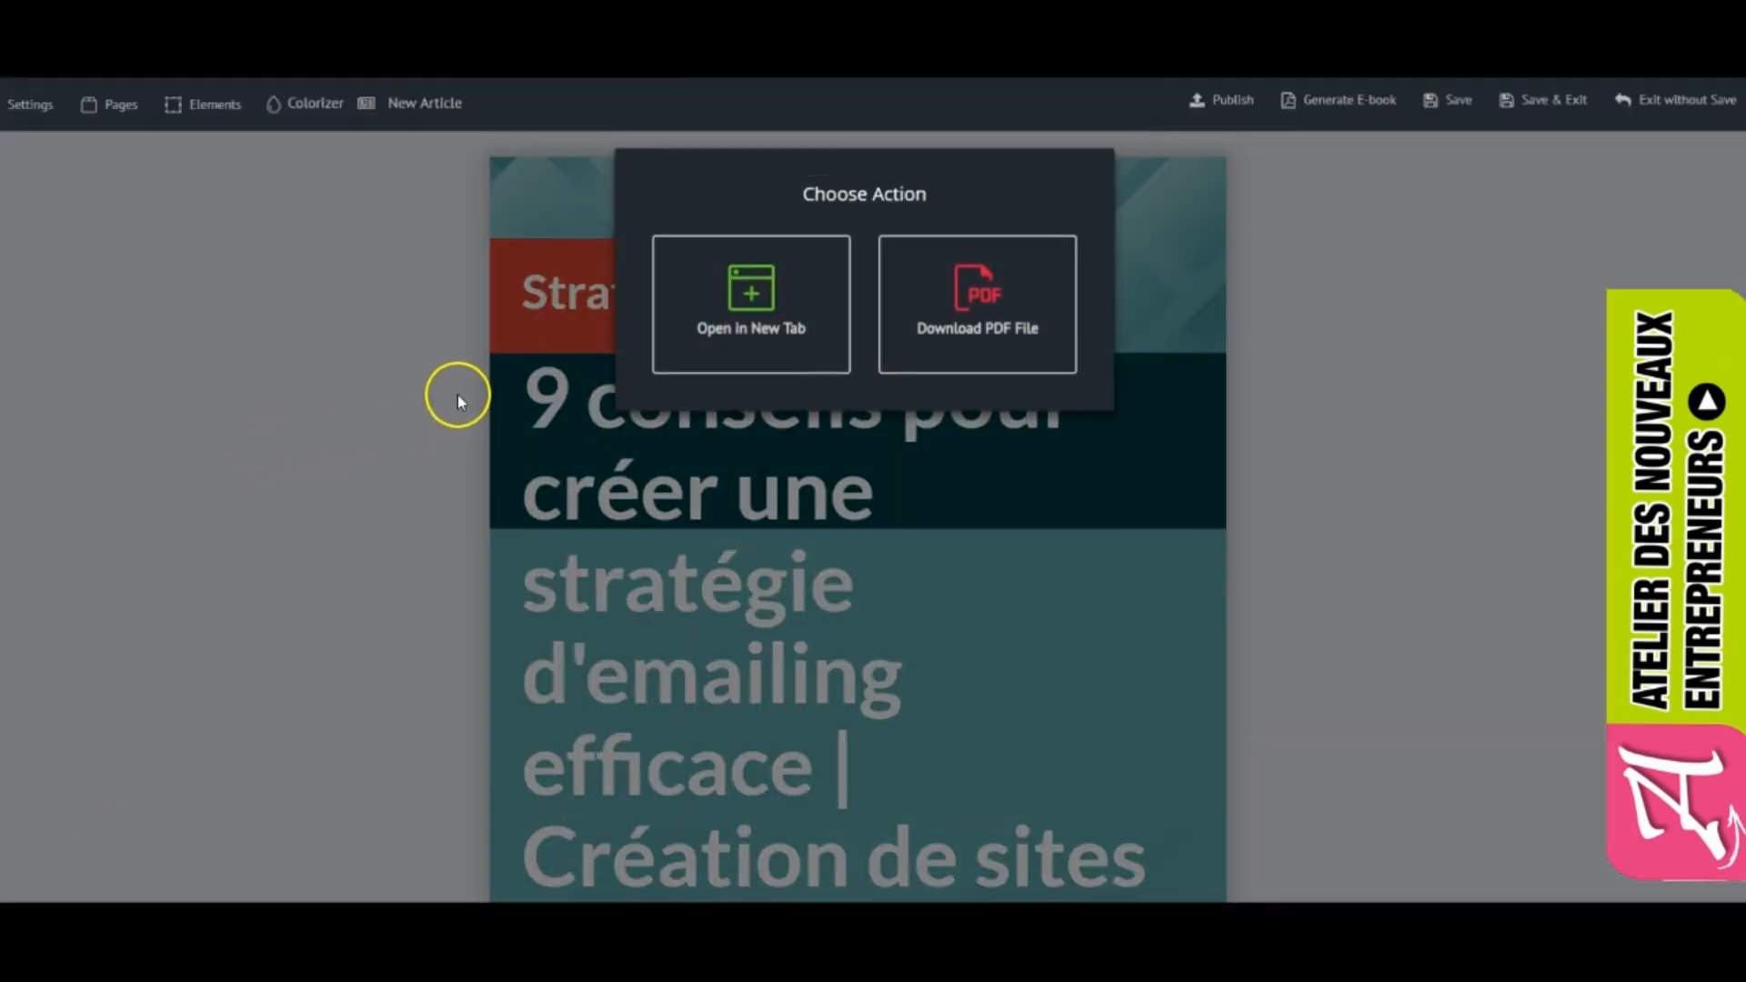
{"action": "left_click", "coordinate": [1003, 327]}
{"action": "left_click", "coordinate": [741, 325]}
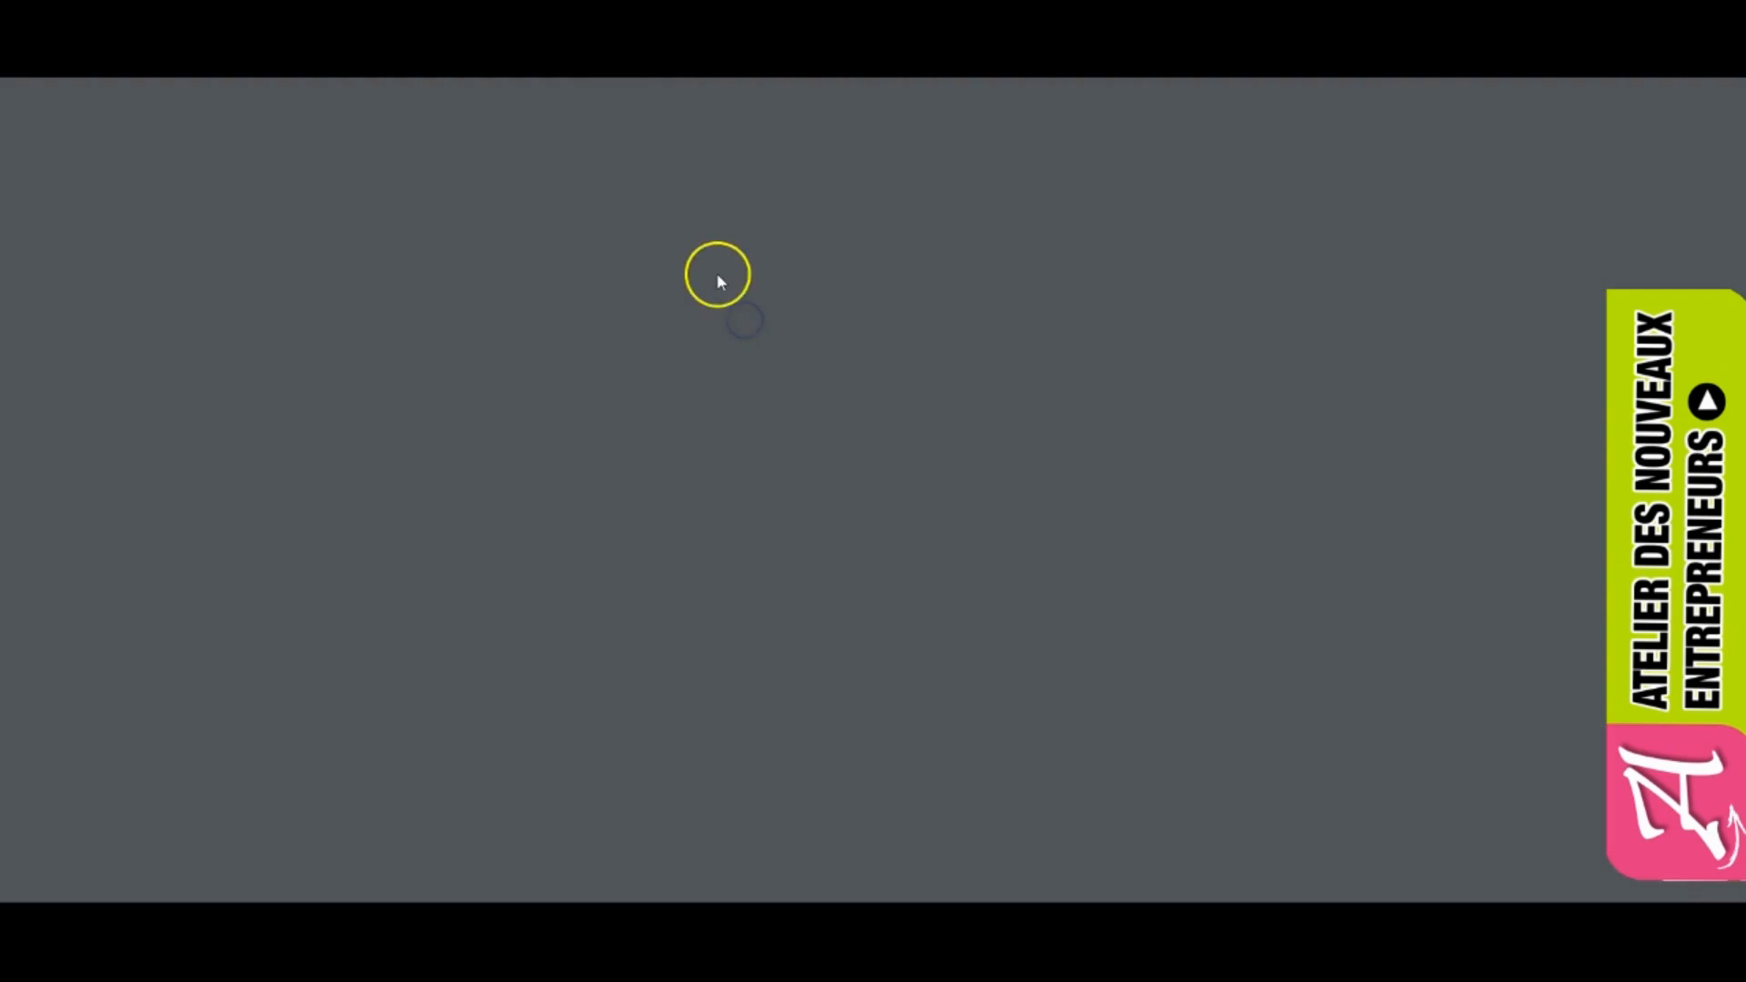
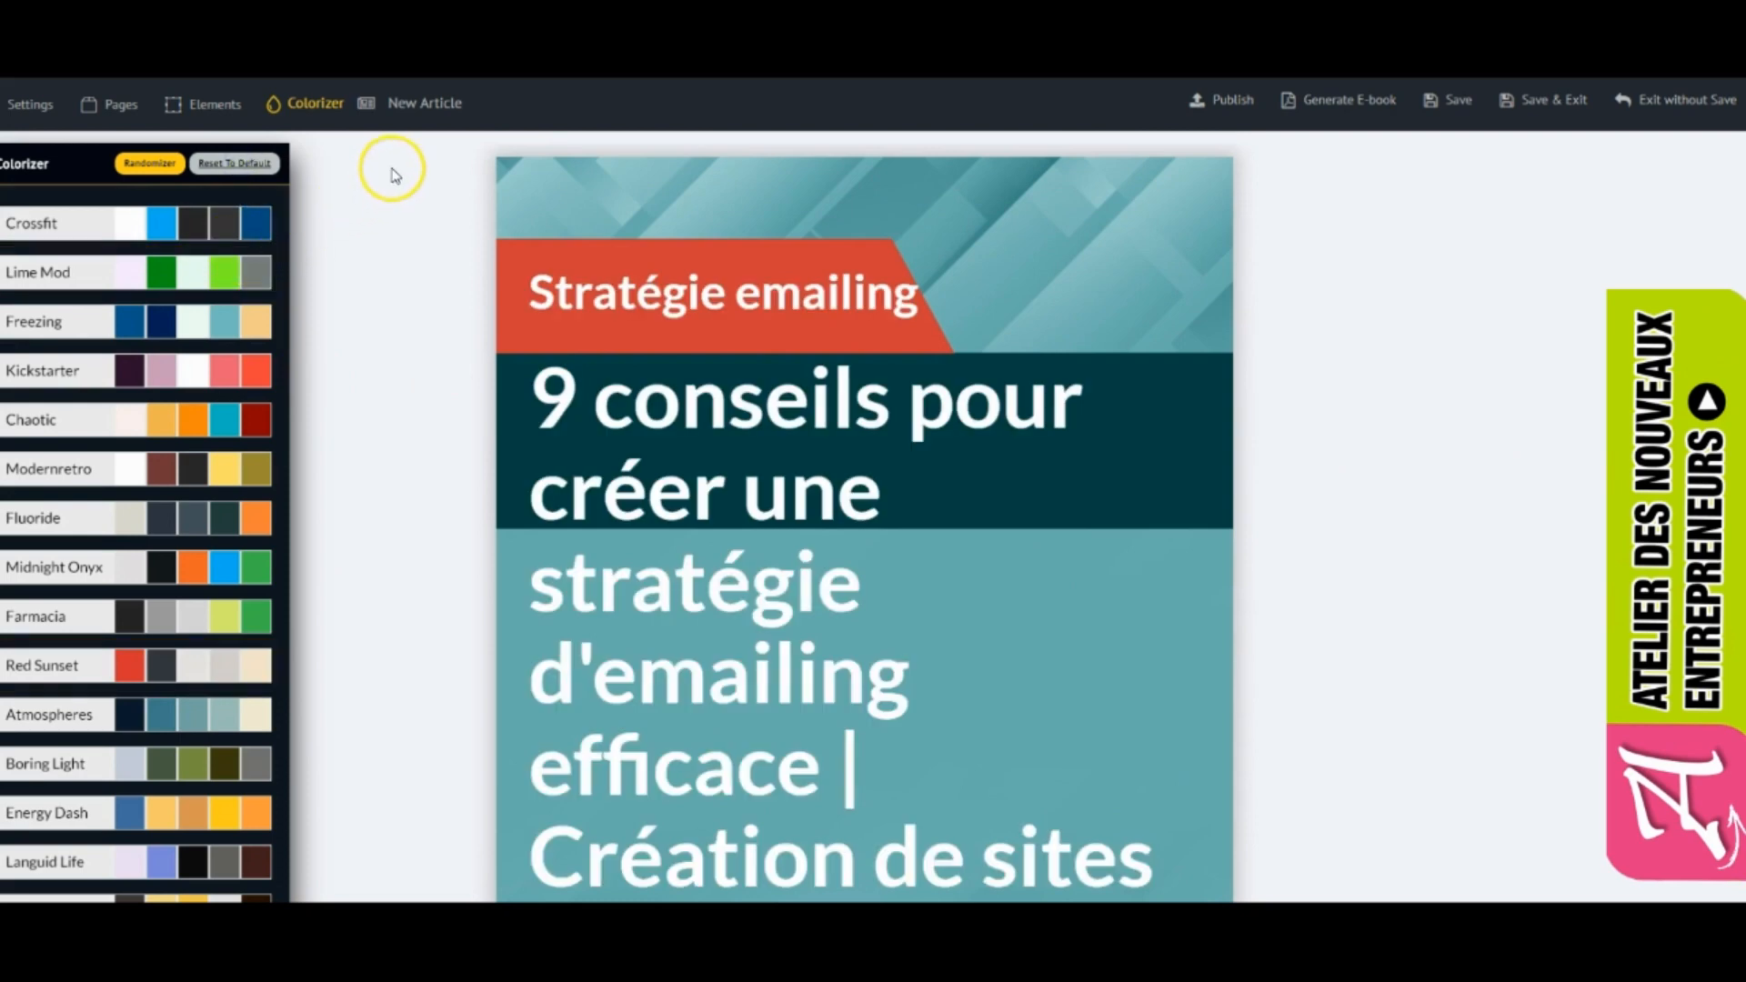
Step: Examine the source options for adding a new article: URL, manual copy/paste, Word file upload and article collection
{"action": "left_click", "coordinate": [416, 105]}
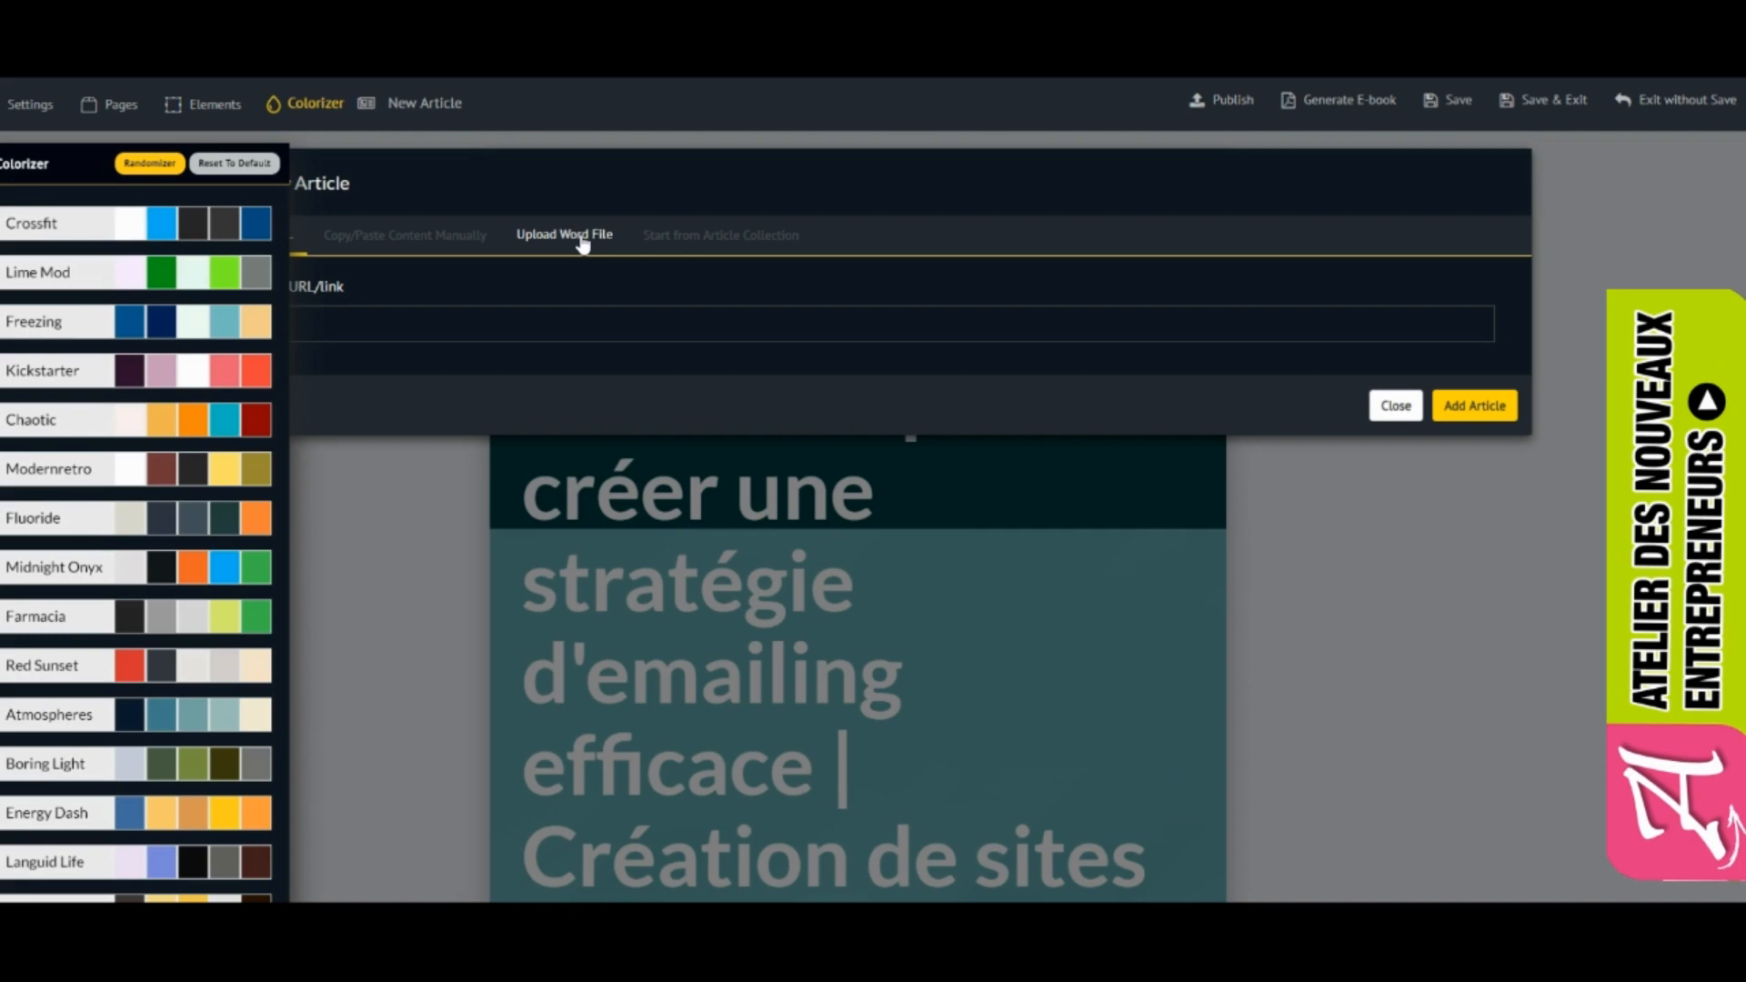
{"action": "left_click", "coordinate": [674, 235]}
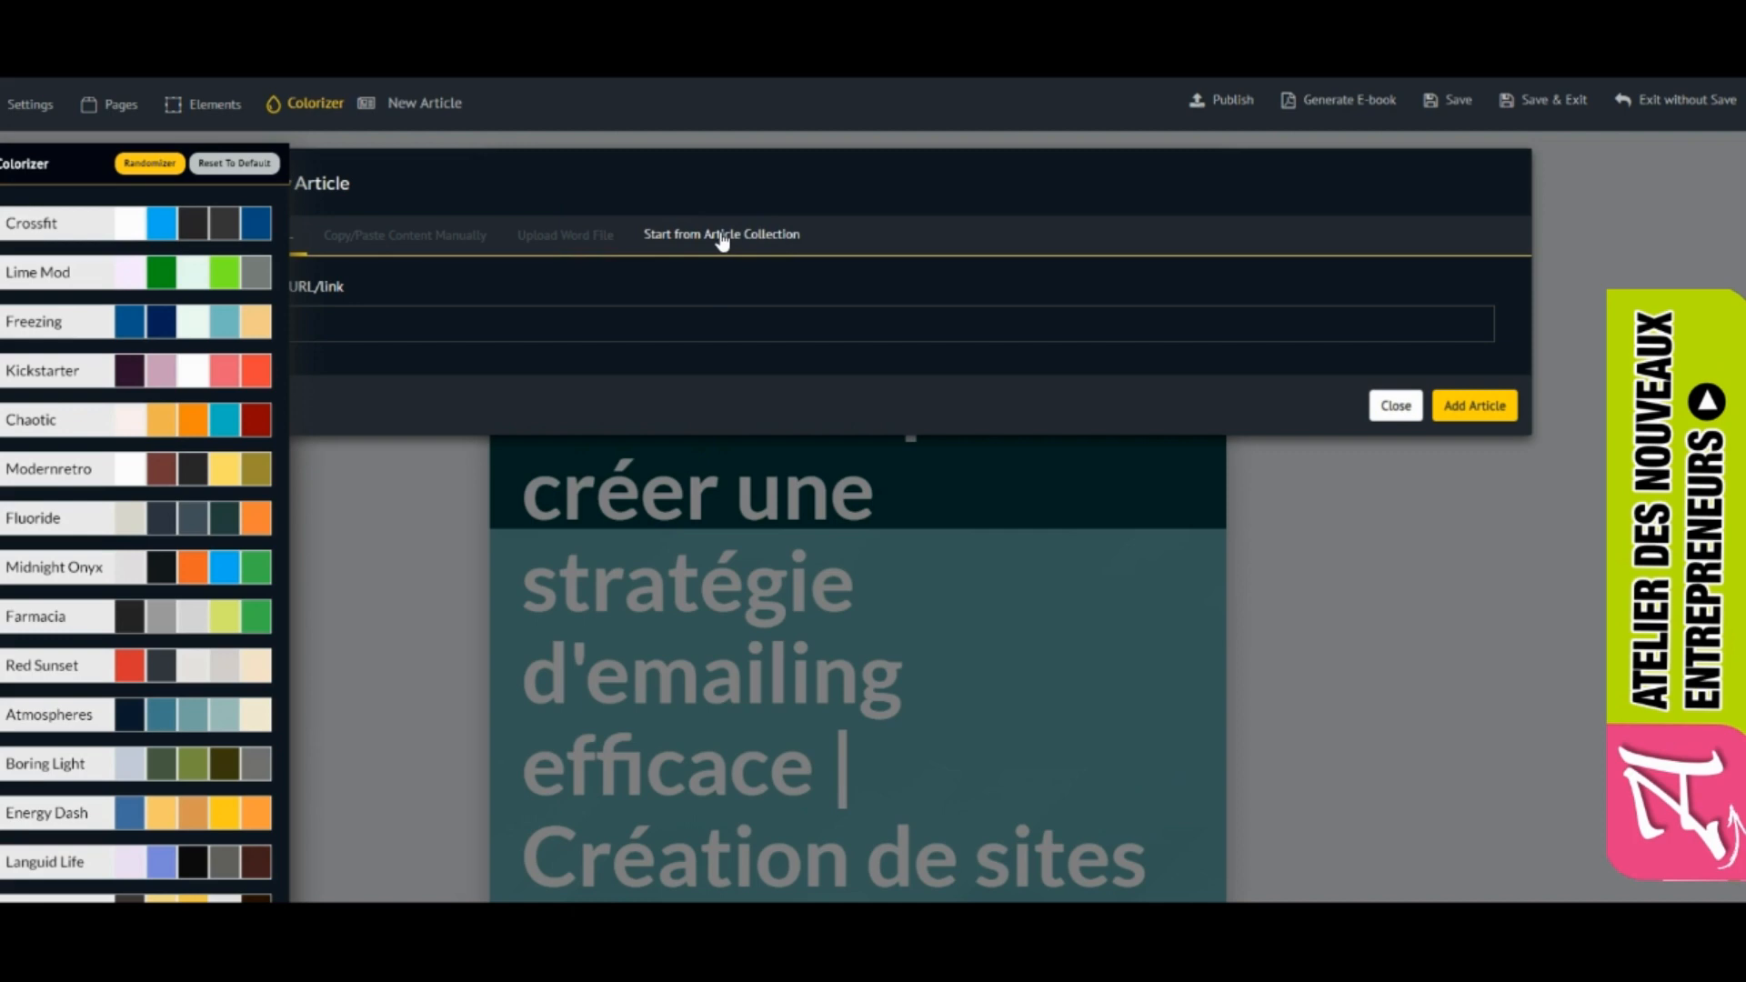
{"action": "left_click", "coordinate": [716, 236]}
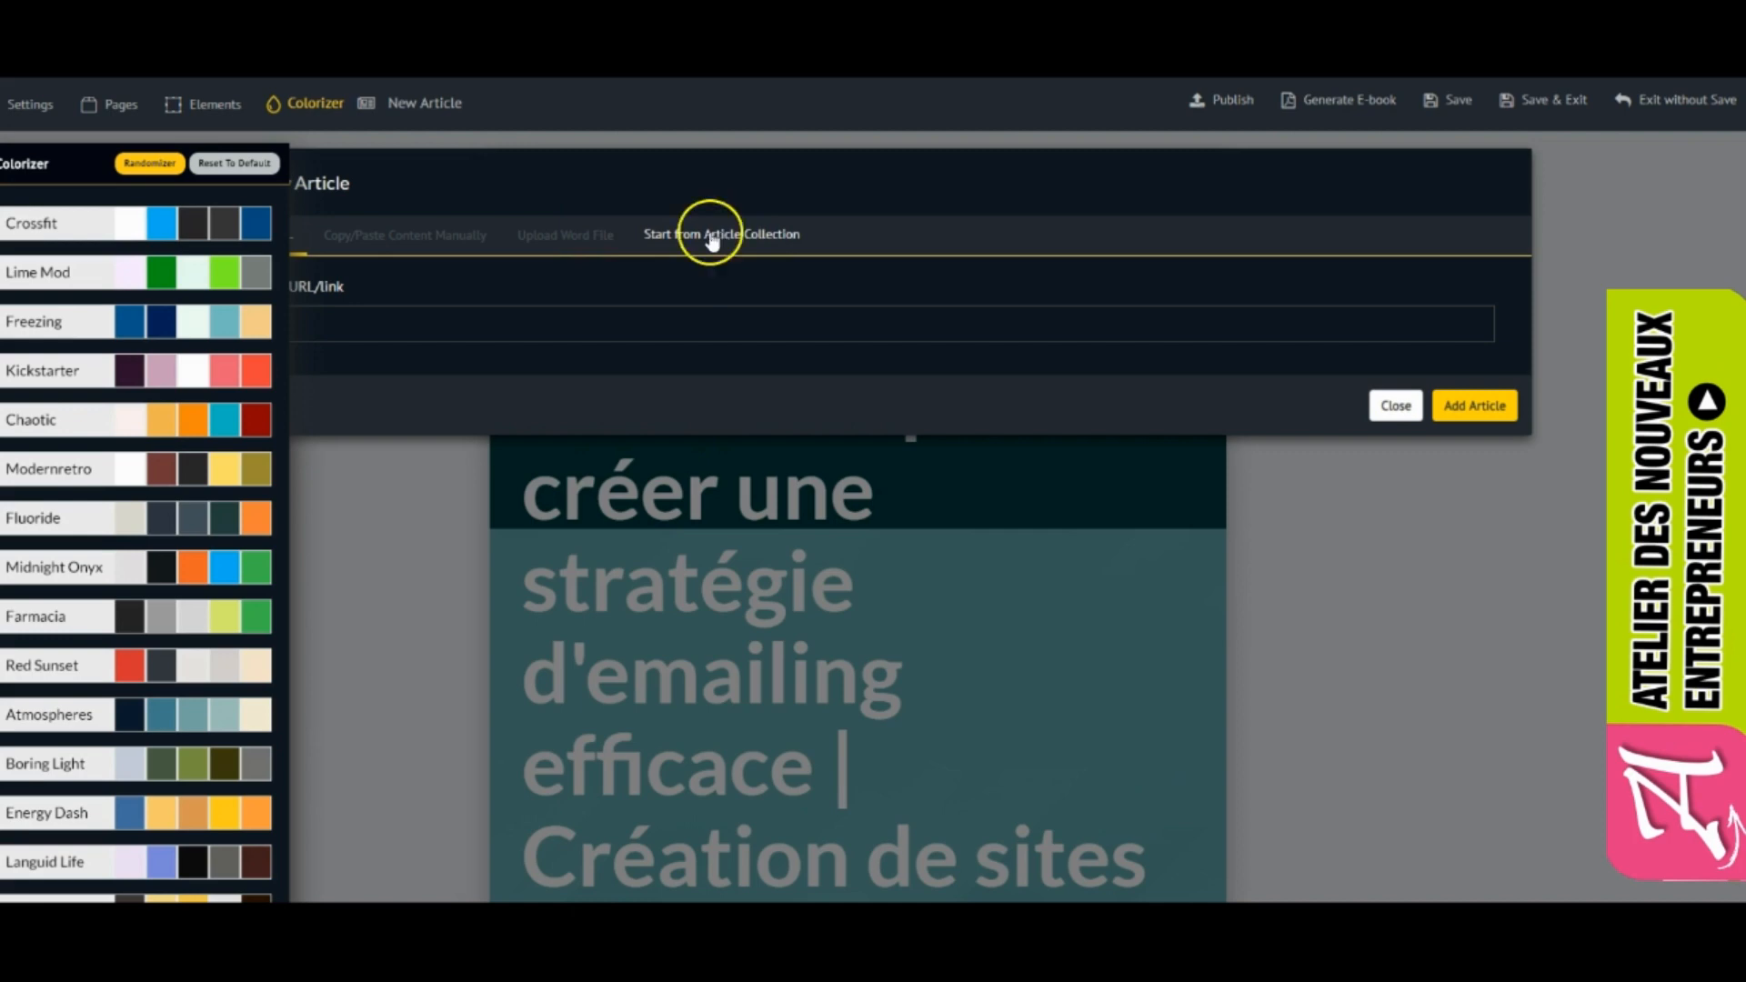
{"action": "left_click", "coordinate": [534, 235]}
{"action": "left_click", "coordinate": [454, 238]}
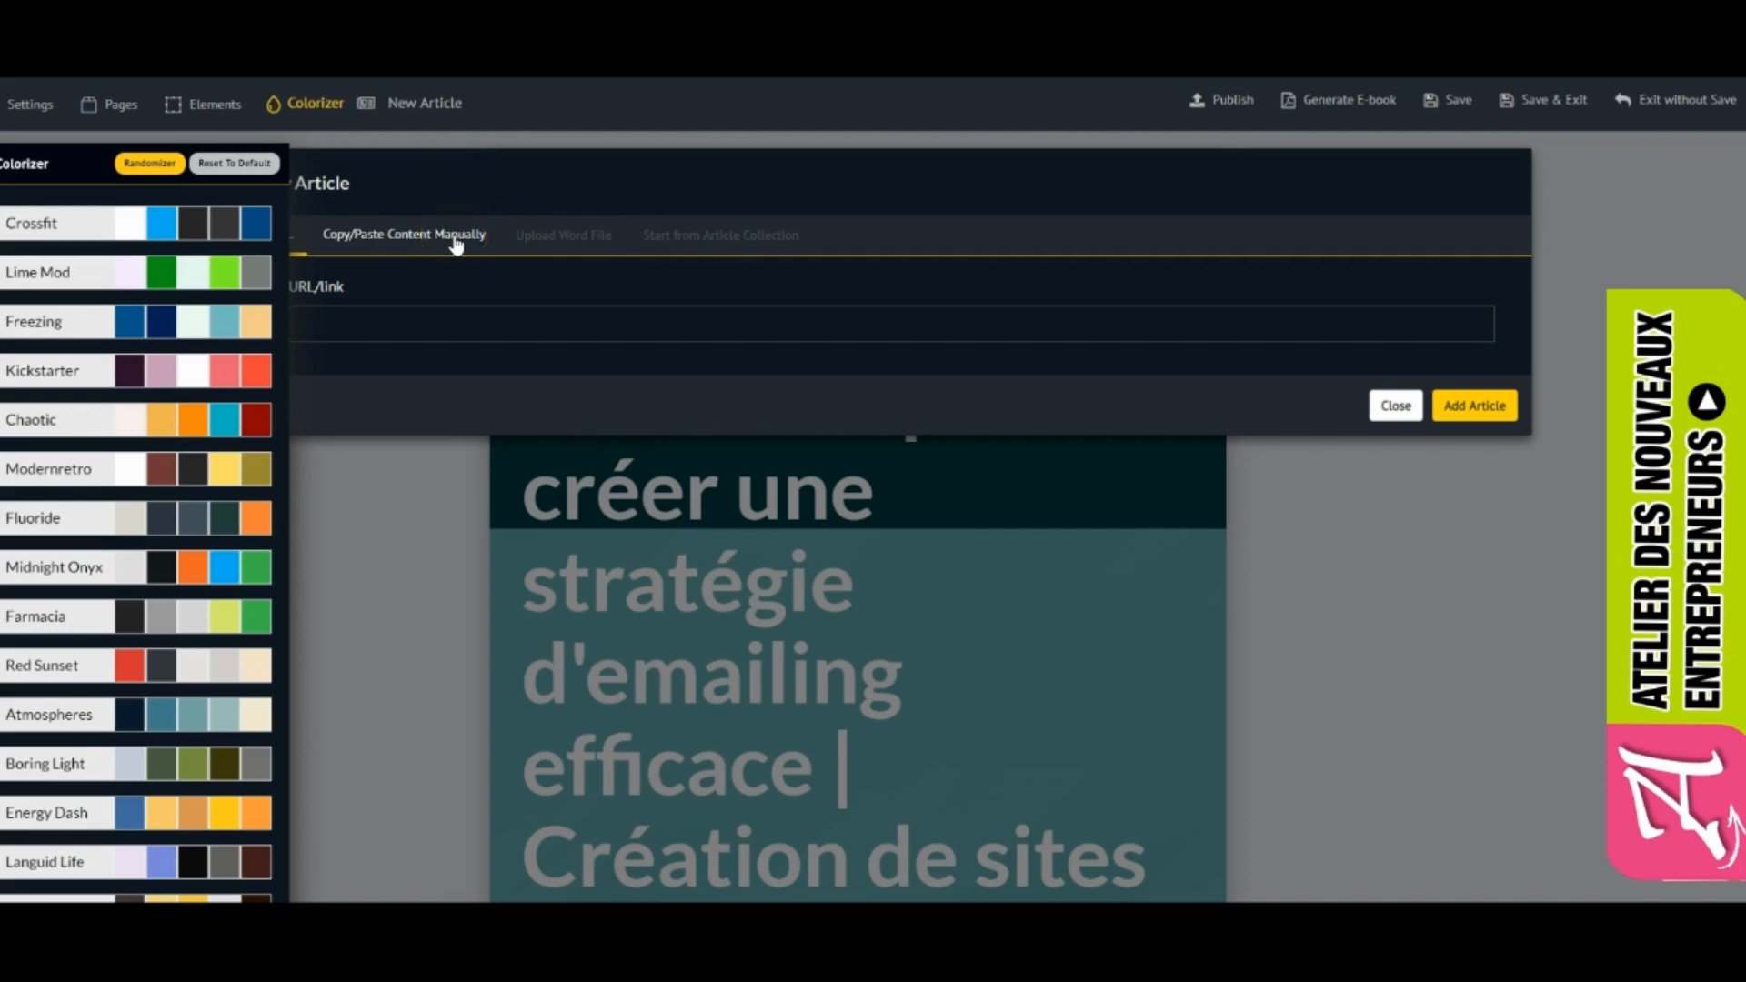
{"action": "left_click", "coordinate": [364, 293]}
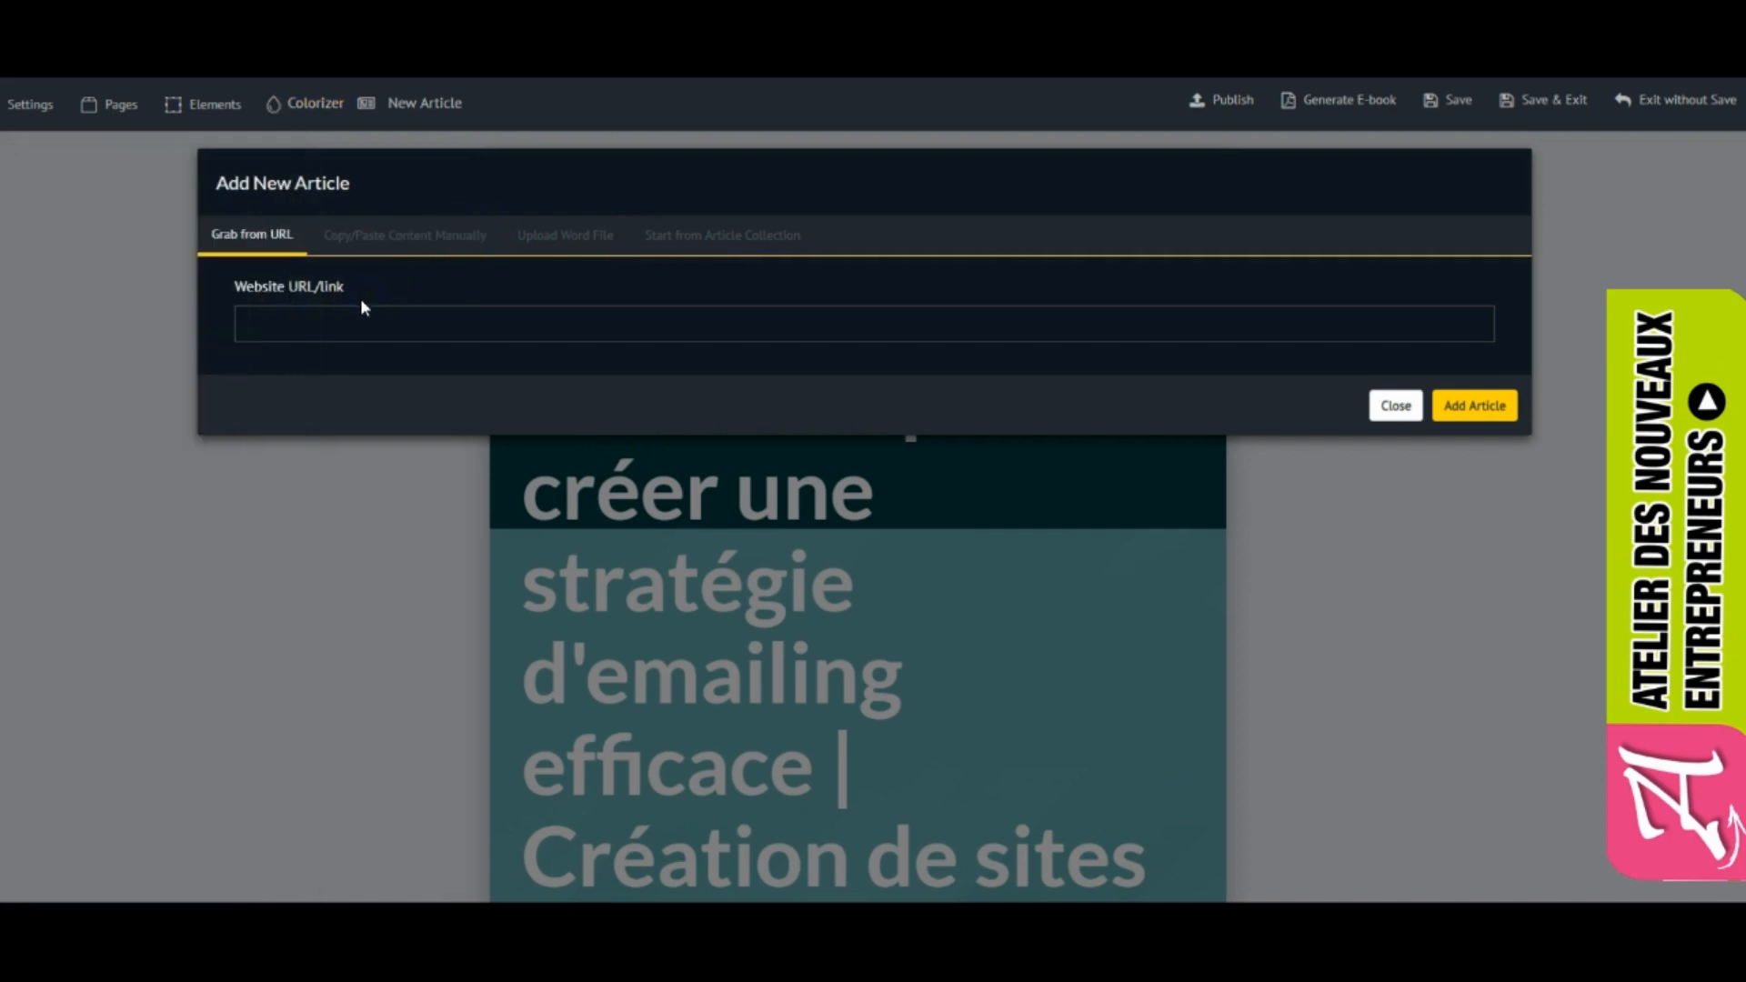
{"action": "left_click", "coordinate": [341, 330]}
{"action": "left_click", "coordinate": [85, 491]}
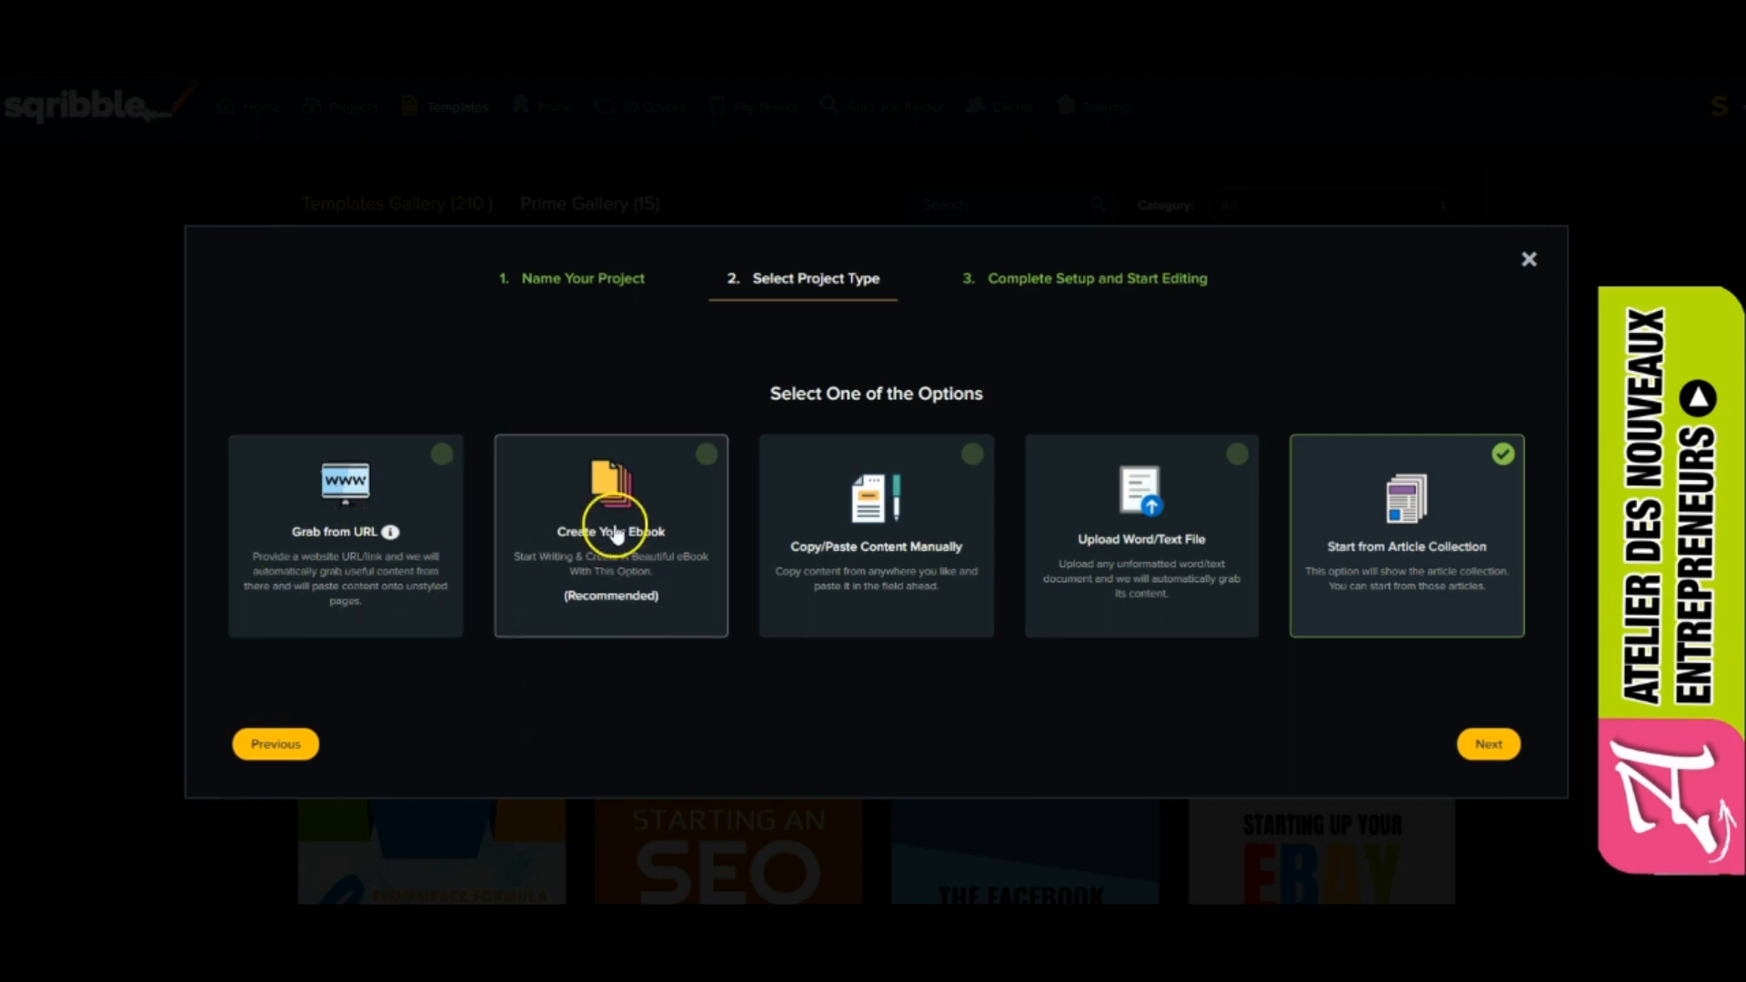
Step: Choose "Create Your Ebook" as the project type and finish the setup to open the template for editing
{"action": "left_click", "coordinate": [608, 533]}
{"action": "left_click", "coordinate": [1486, 742]}
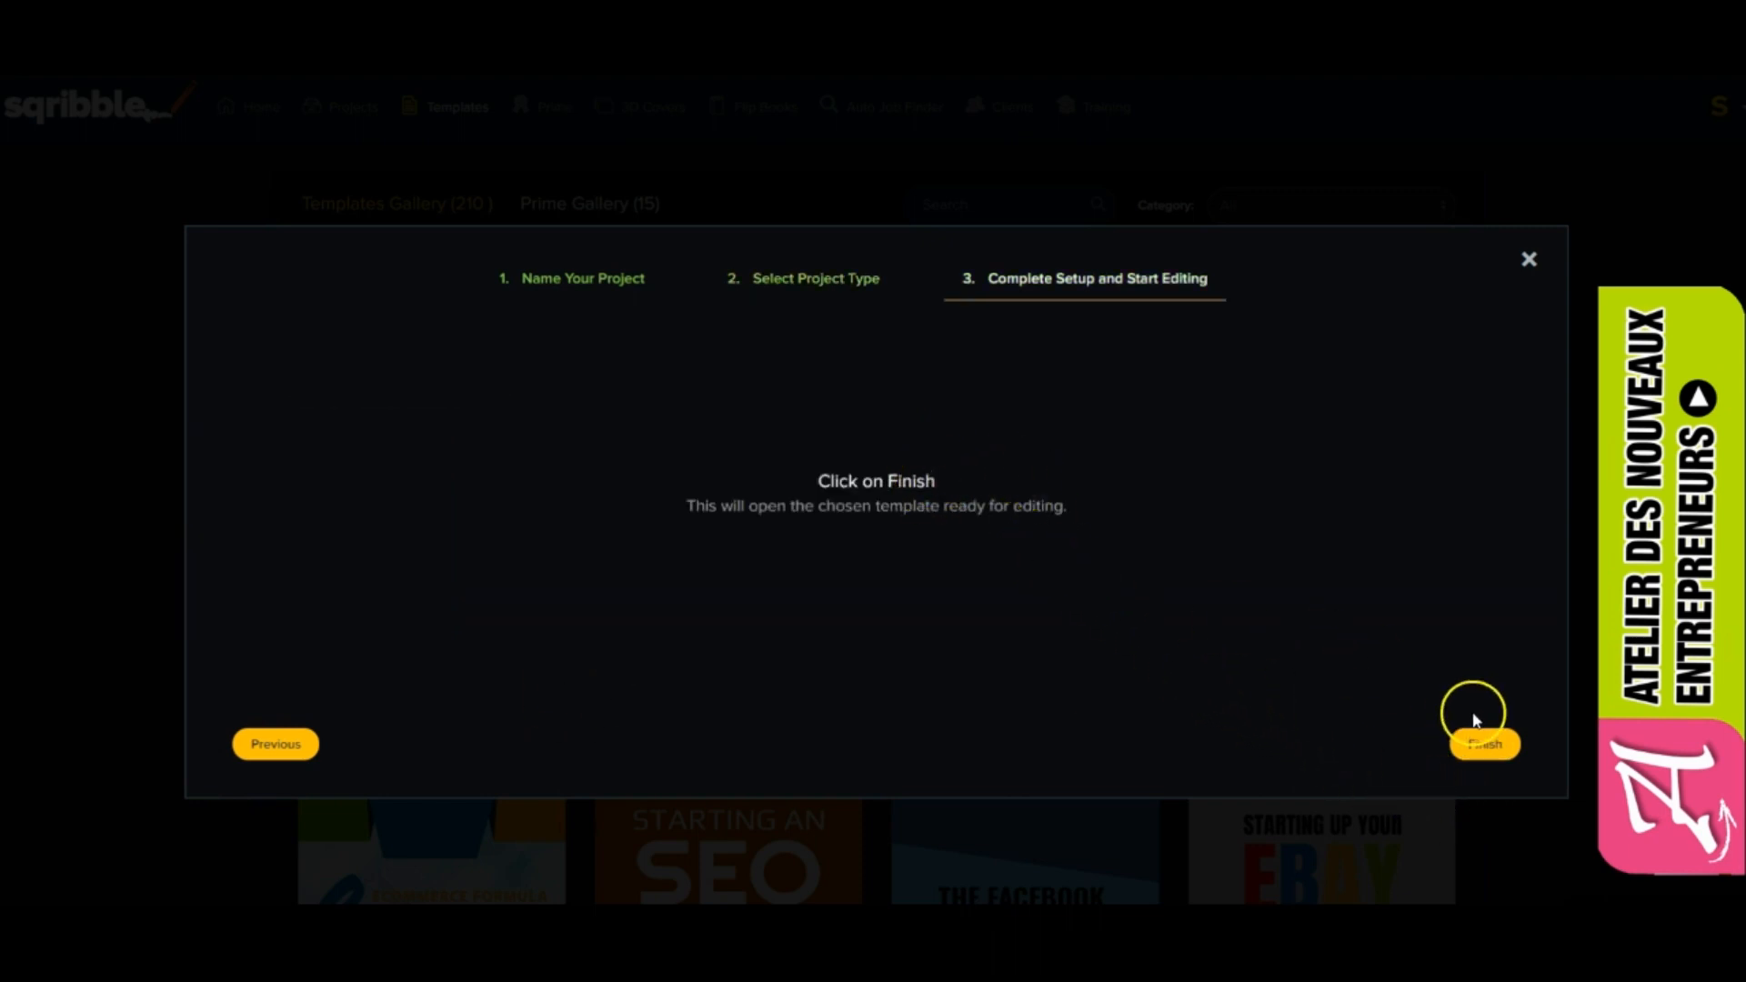
{"action": "left_click", "coordinate": [1486, 744]}
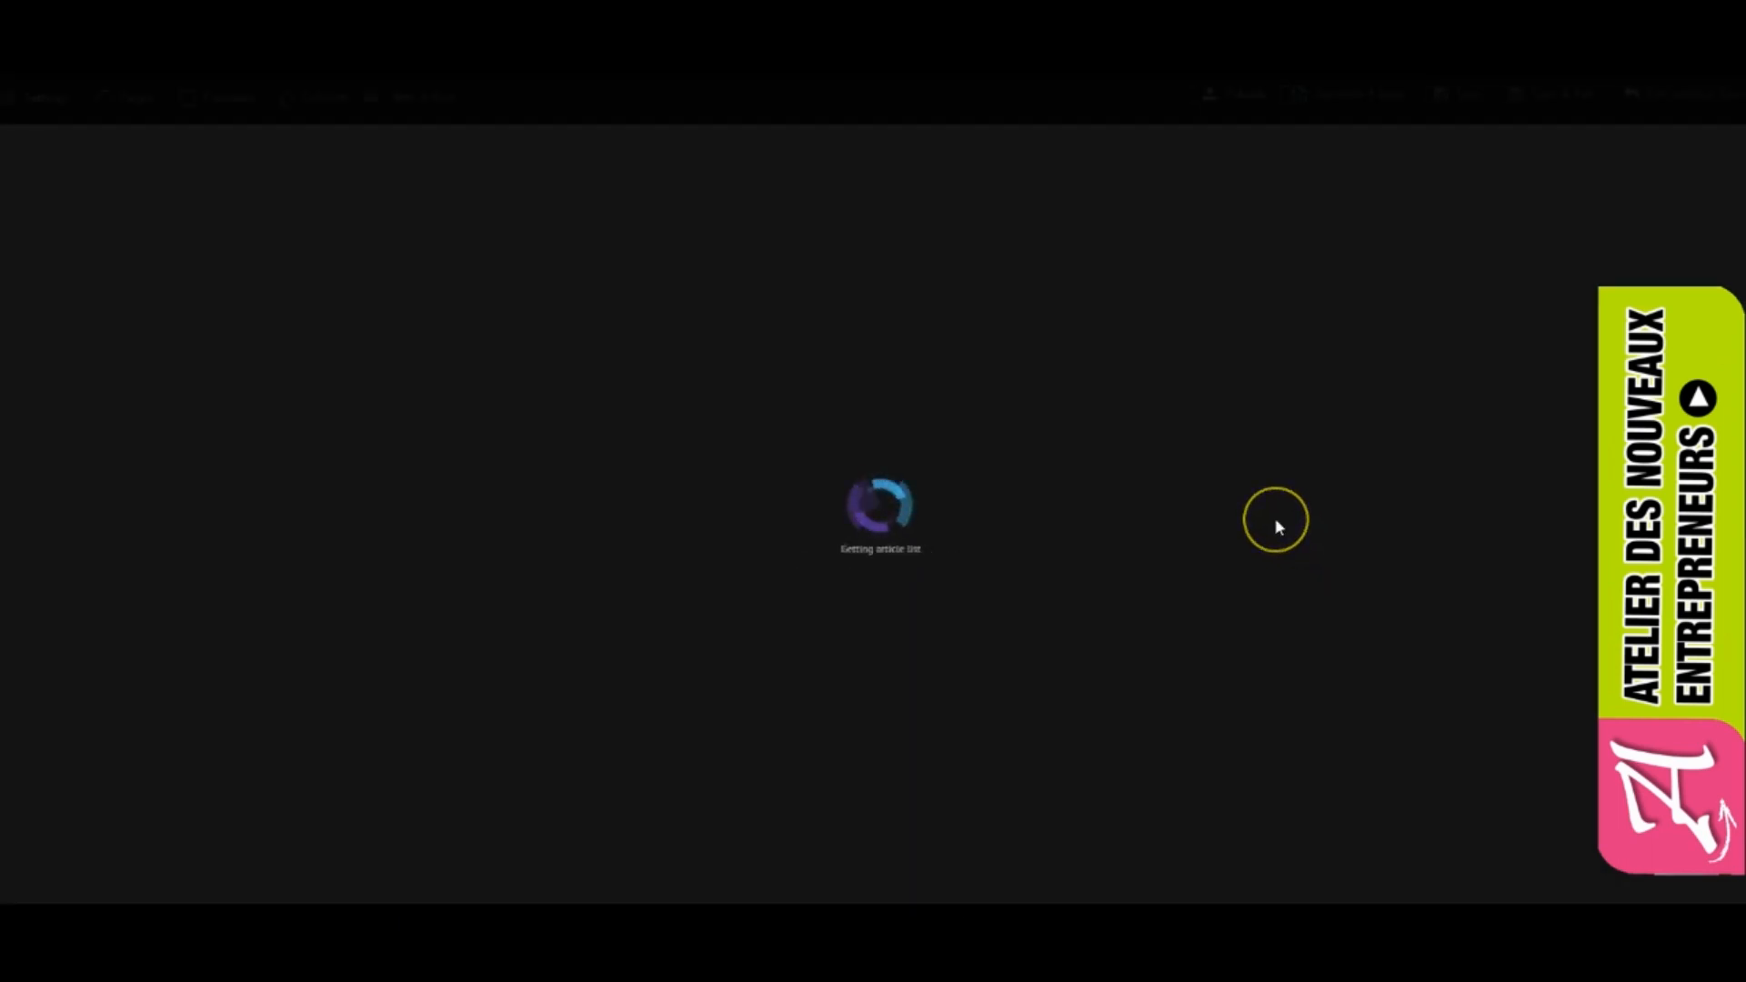
{"action": "left_click", "coordinate": [1271, 521]}
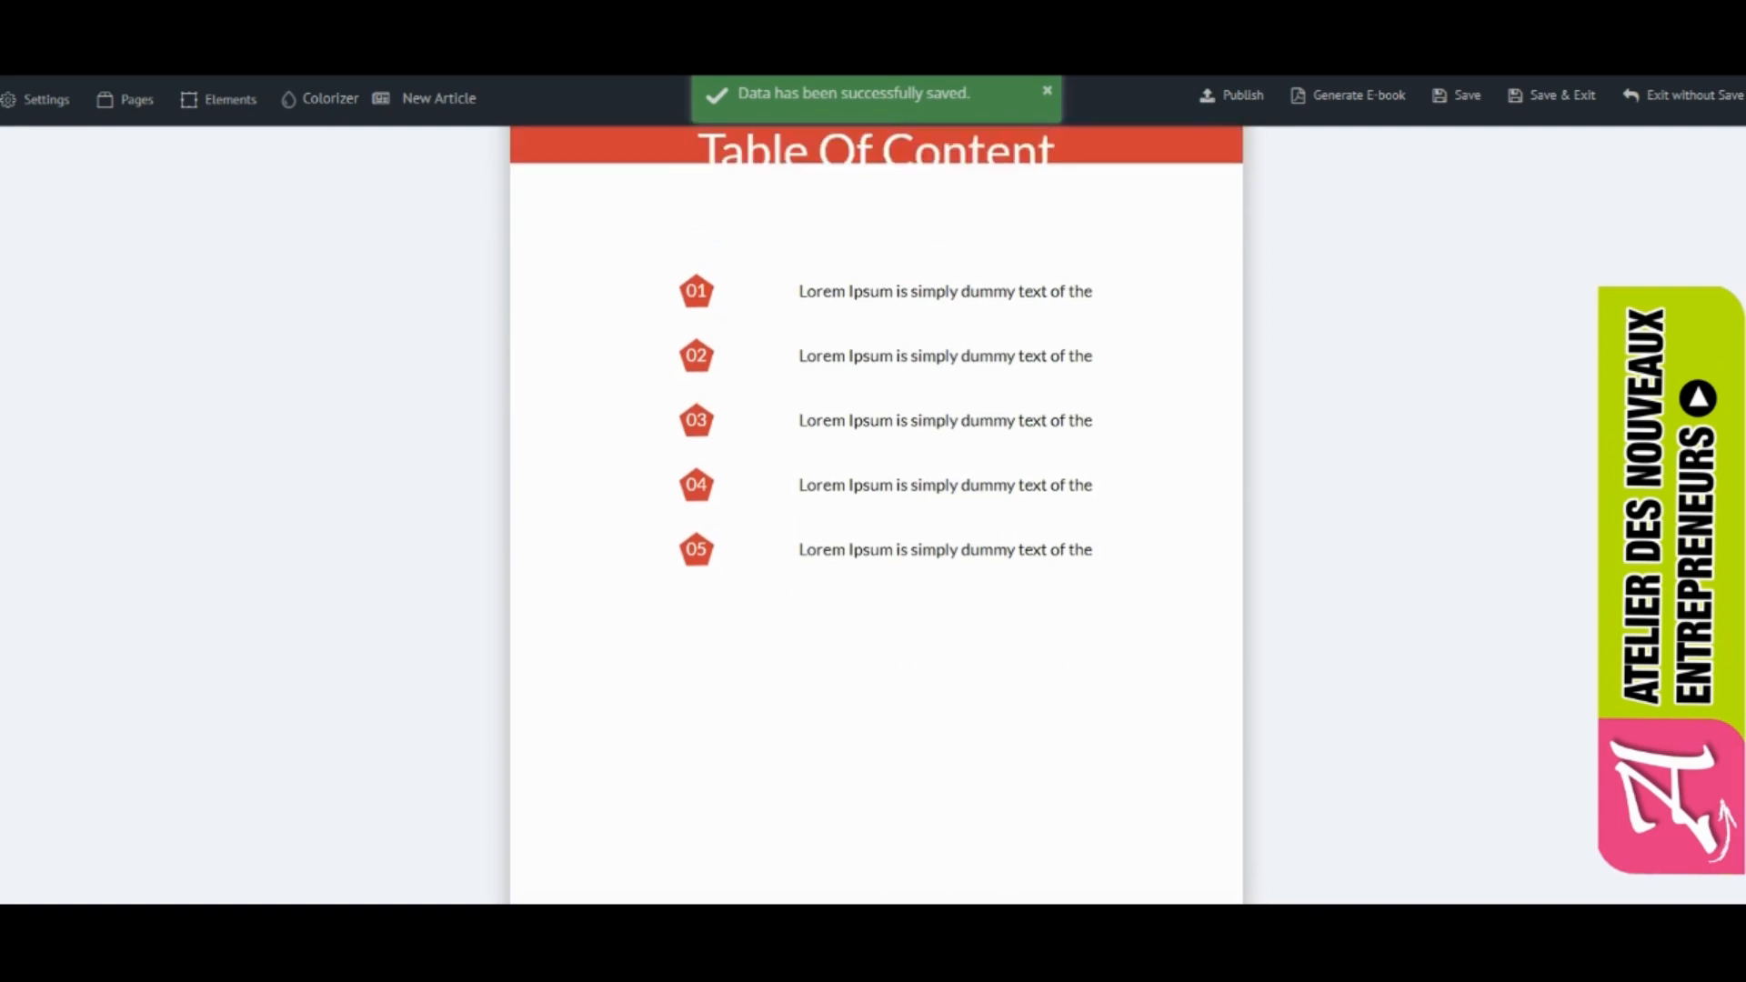
Step: Replace the paragraph under the "Why Email?" headline on the first content page with "textes"
{"action": "left_click", "coordinate": [1643, 305]}
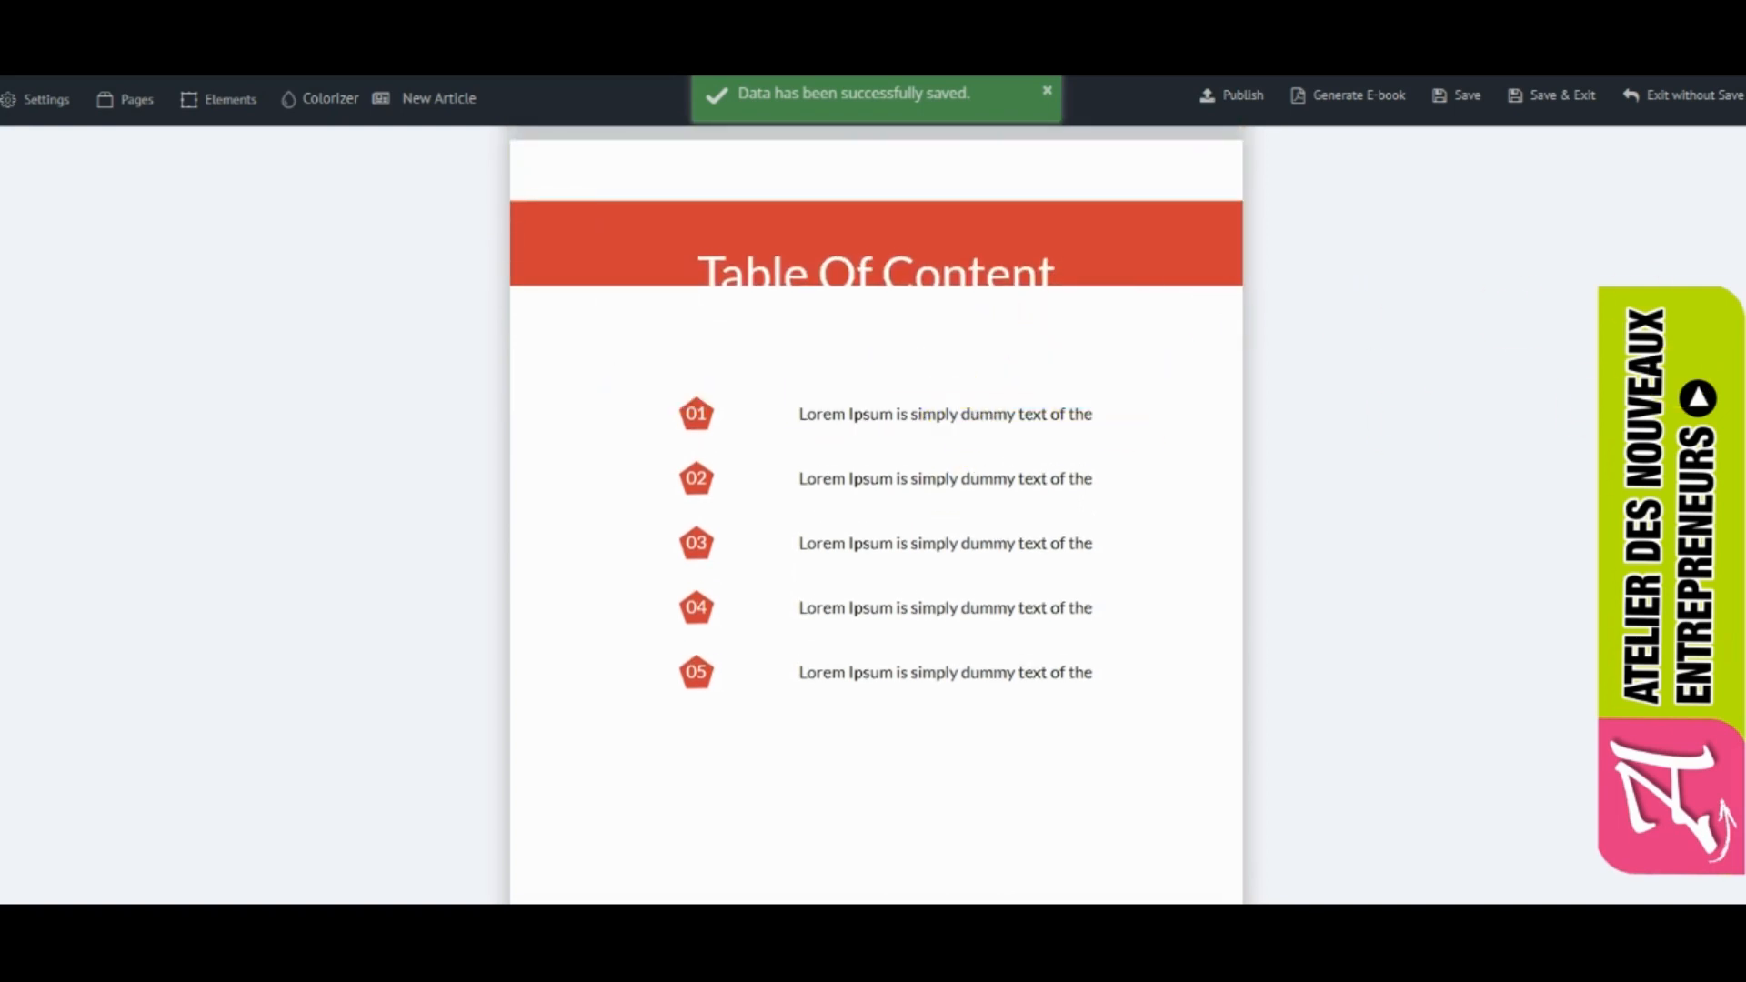
{"action": "scroll", "coordinate": [1738, 372], "scroll_direction": "down", "scroll_amount": 9}
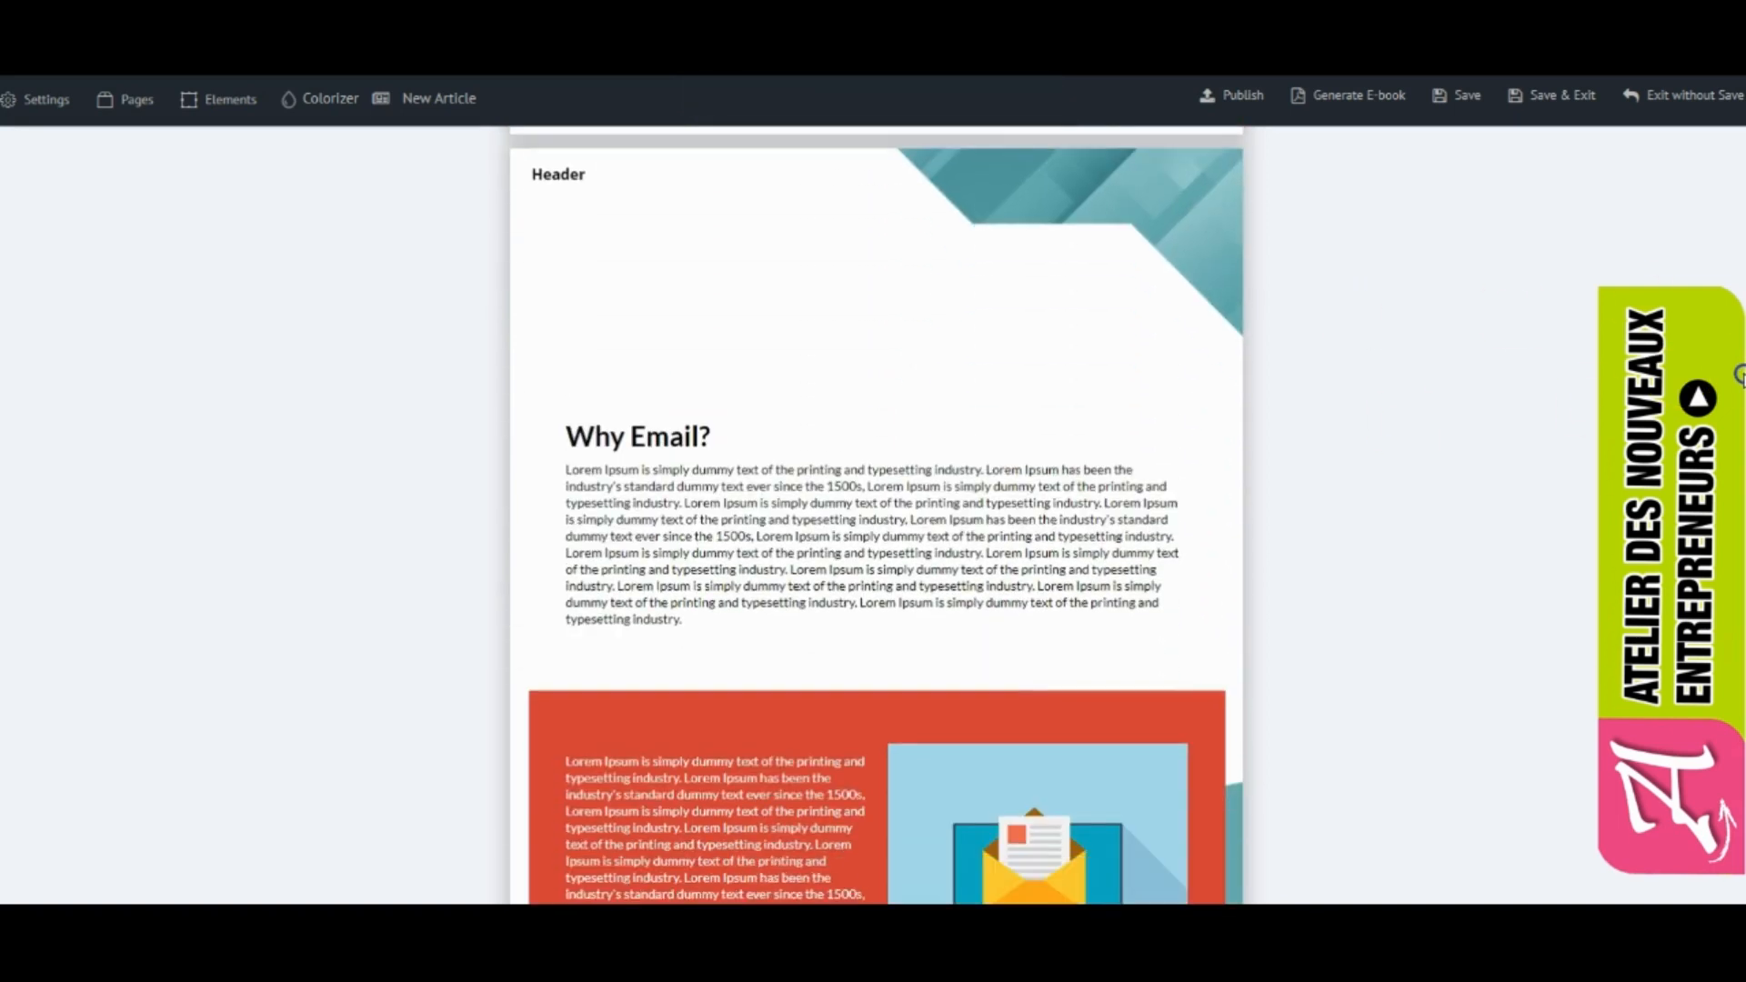
{"action": "scroll", "coordinate": [1738, 373], "scroll_direction": "down", "scroll_amount": 10}
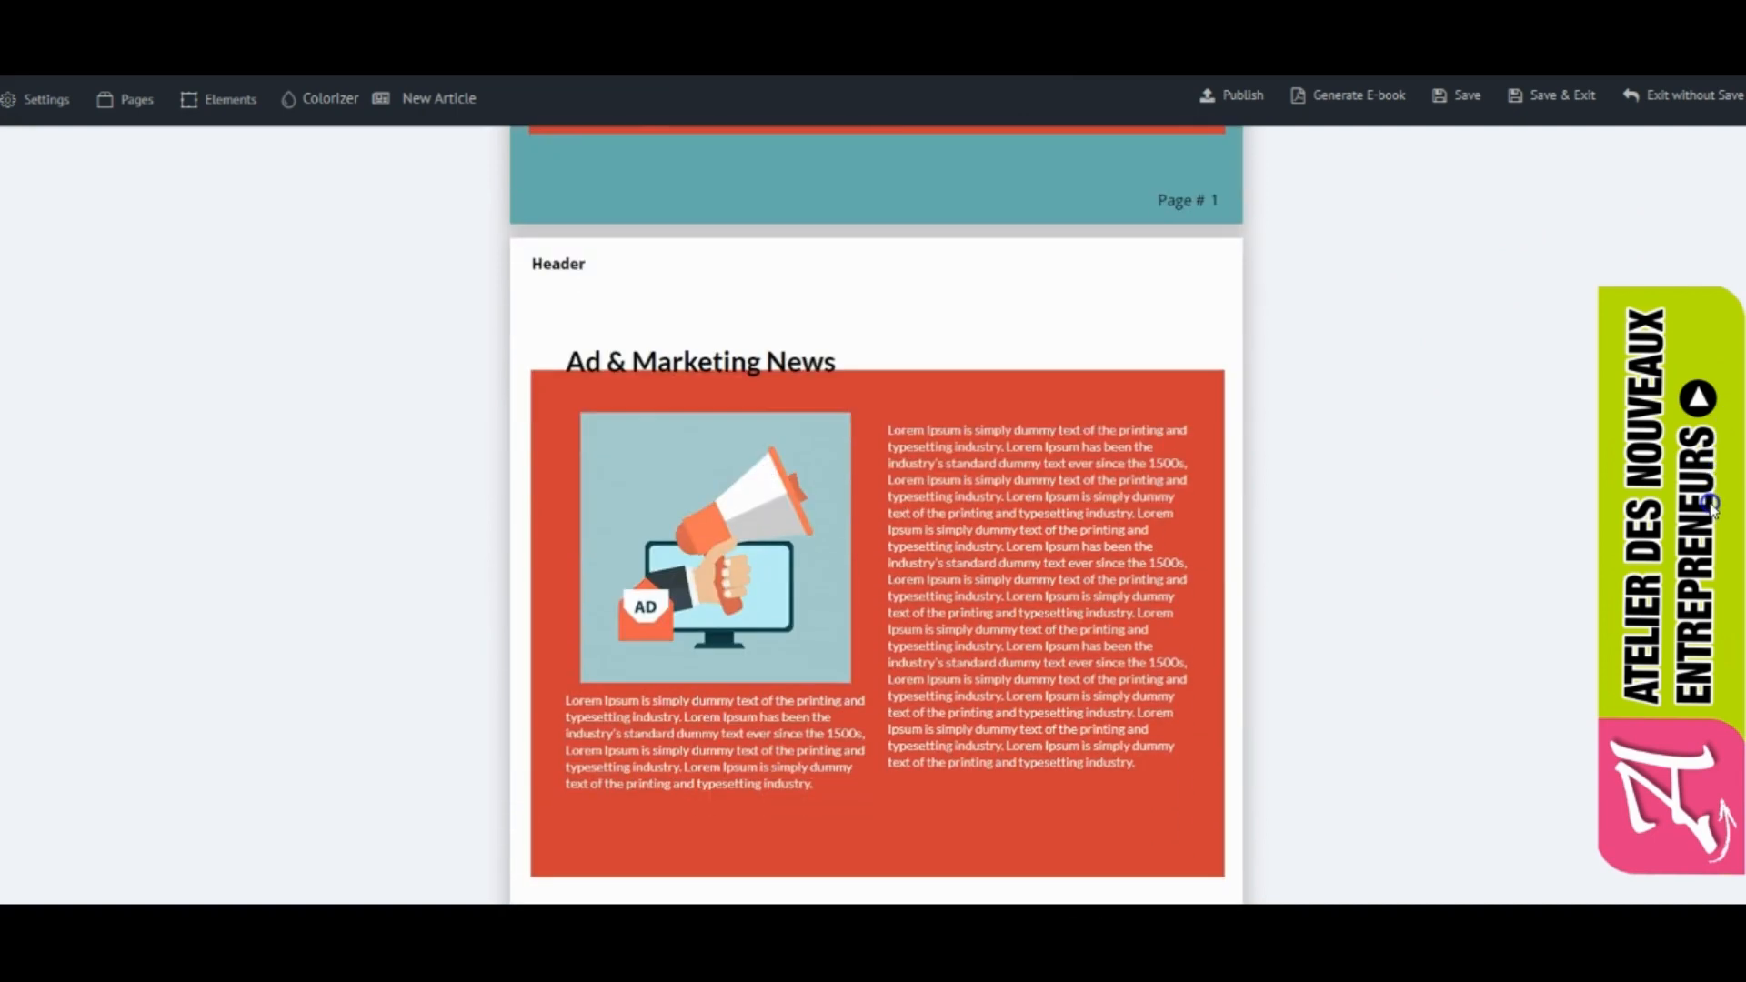
{"action": "scroll", "coordinate": [1710, 505], "scroll_direction": "up", "scroll_amount": 8}
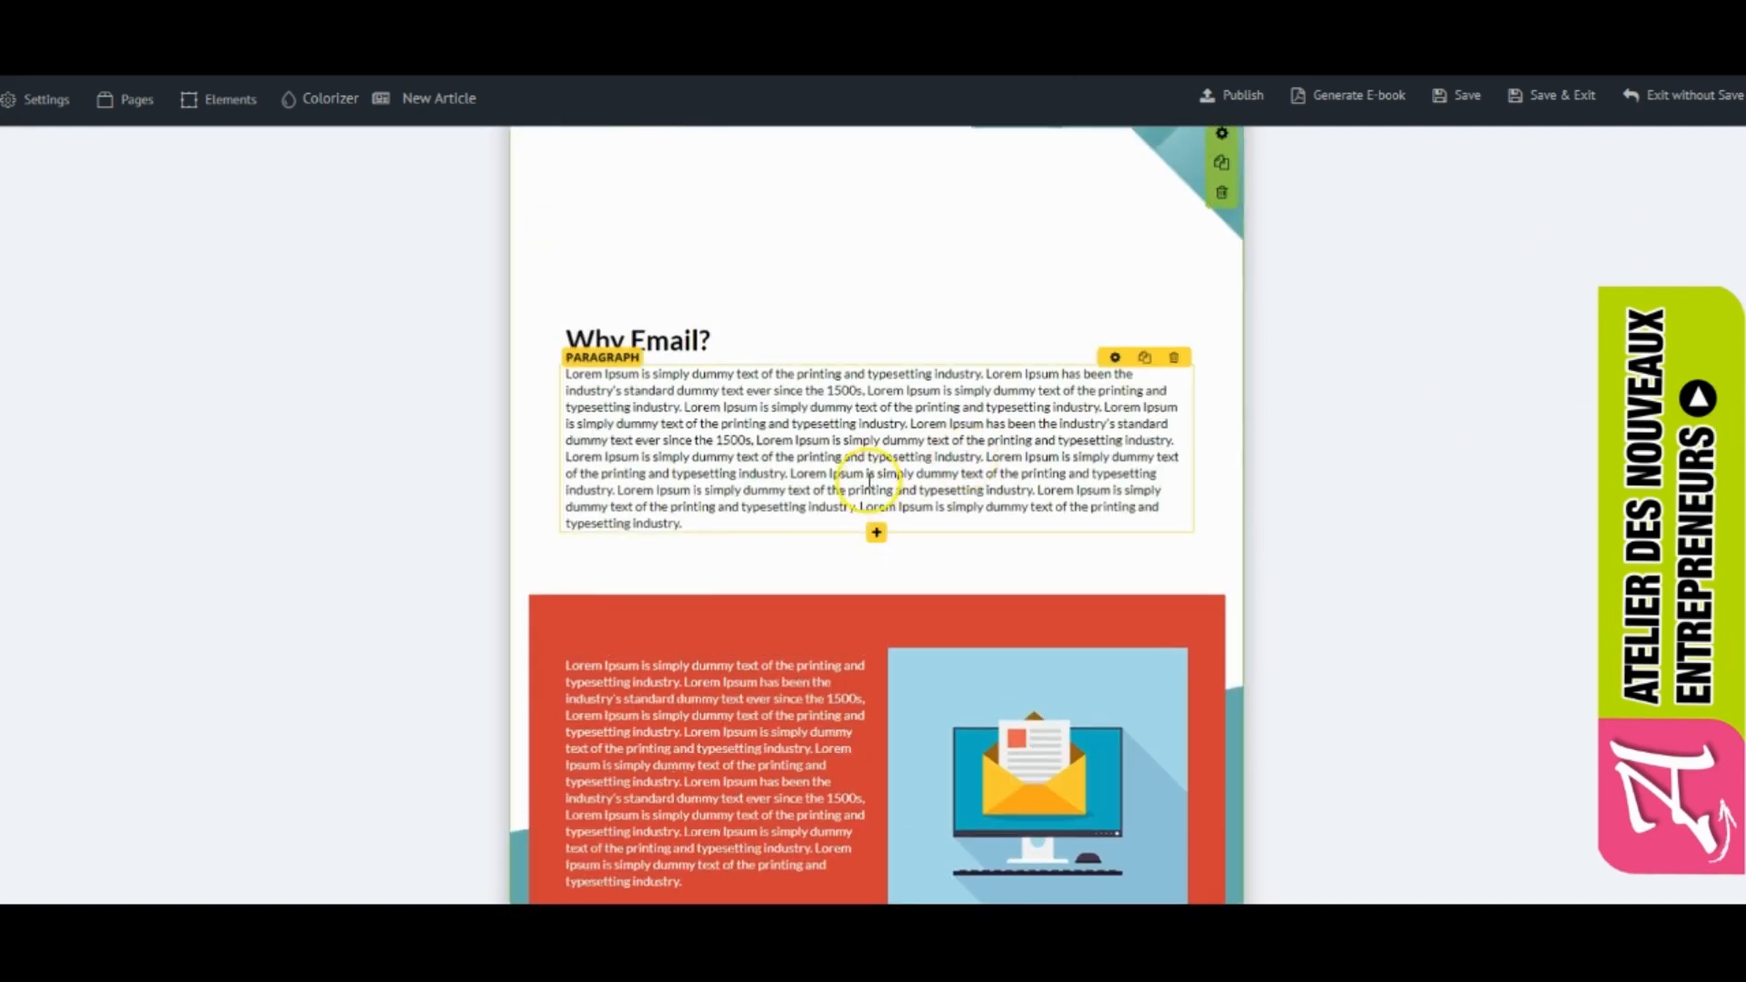
{"action": "left_click", "coordinate": [868, 482]}
{"action": "triple_click", "coordinate": [706, 412]}
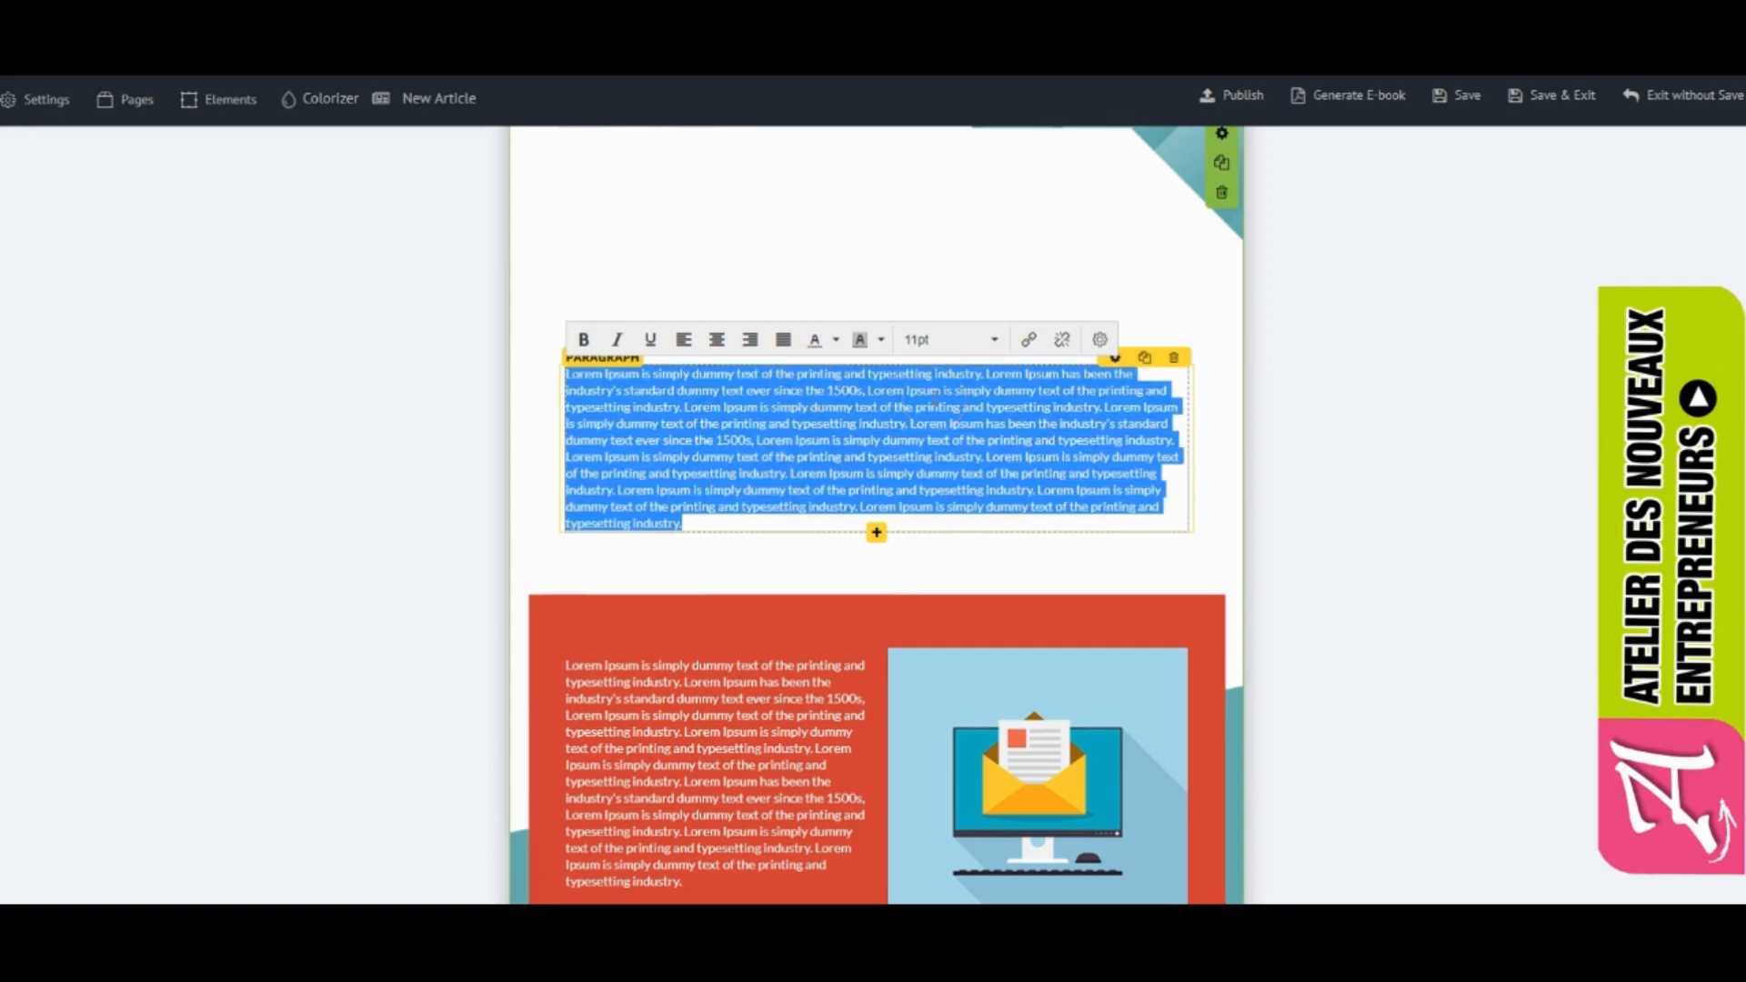
{"action": "key", "text": "BackSpace"}
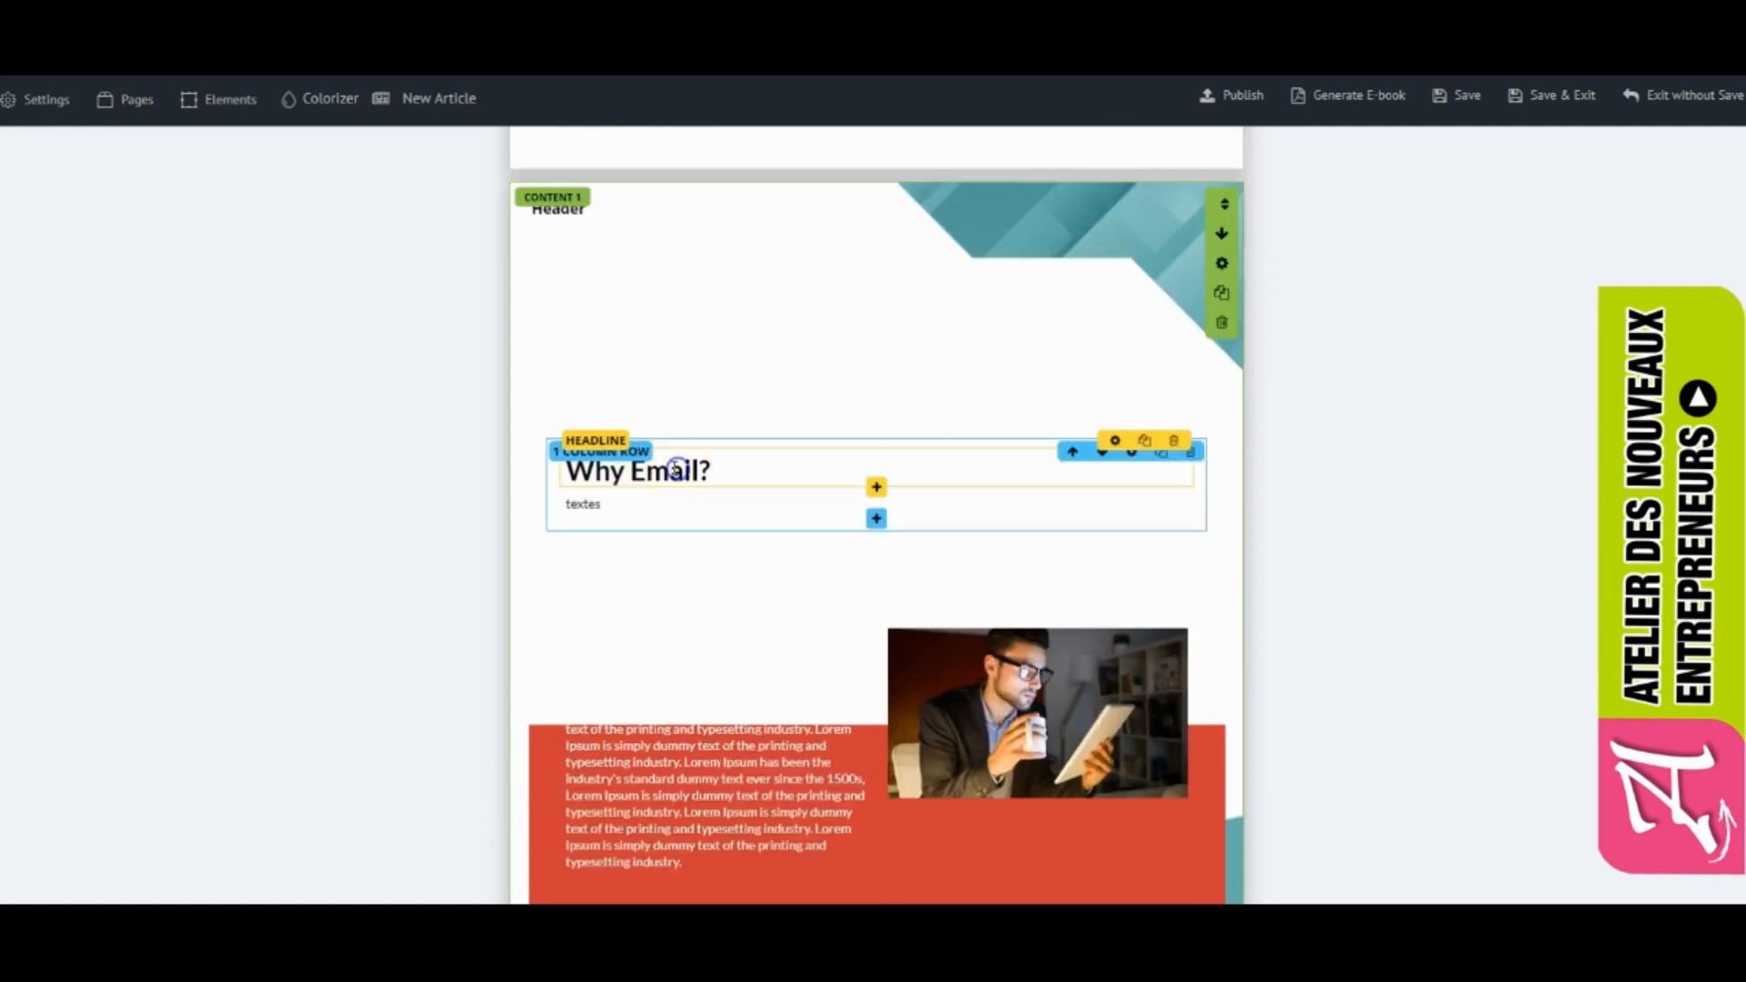
Step: Open the "Why Email?" headline and the page's "Header" text for editing
{"action": "double_click", "coordinate": [707, 469]}
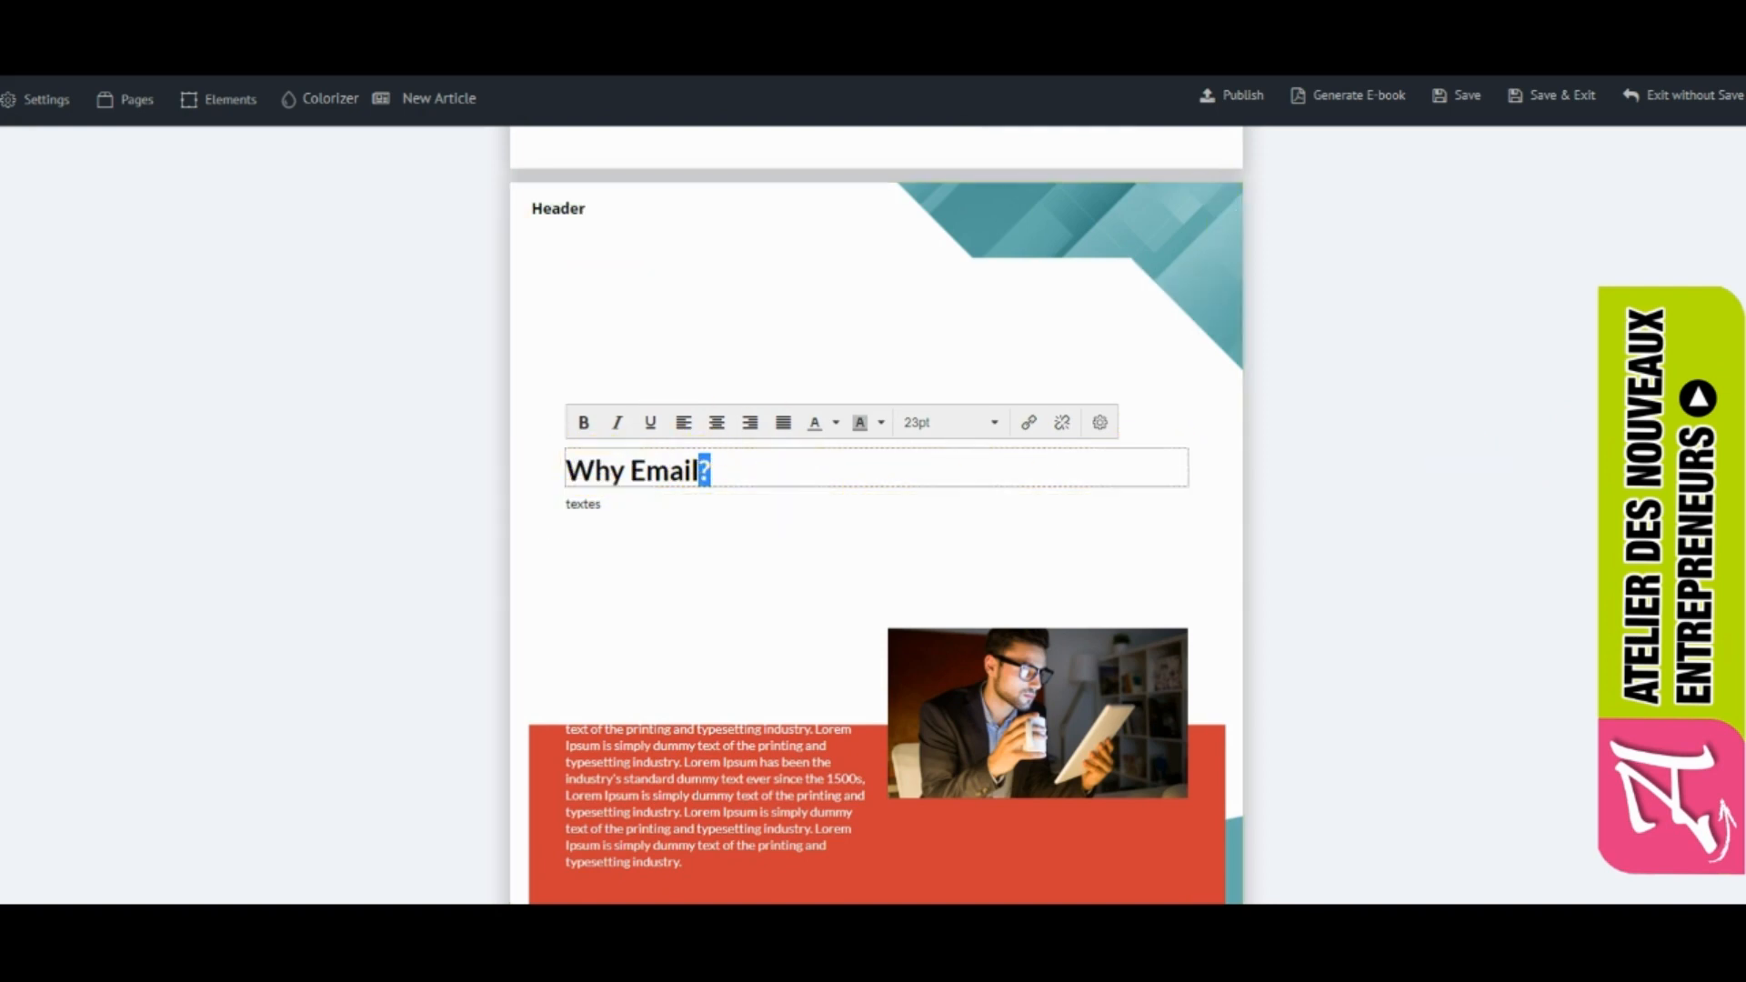
{"action": "scroll", "coordinate": [876, 510], "scroll_direction": "up", "scroll_amount": 10}
{"action": "scroll", "coordinate": [876, 509], "scroll_direction": "down", "scroll_amount": 4}
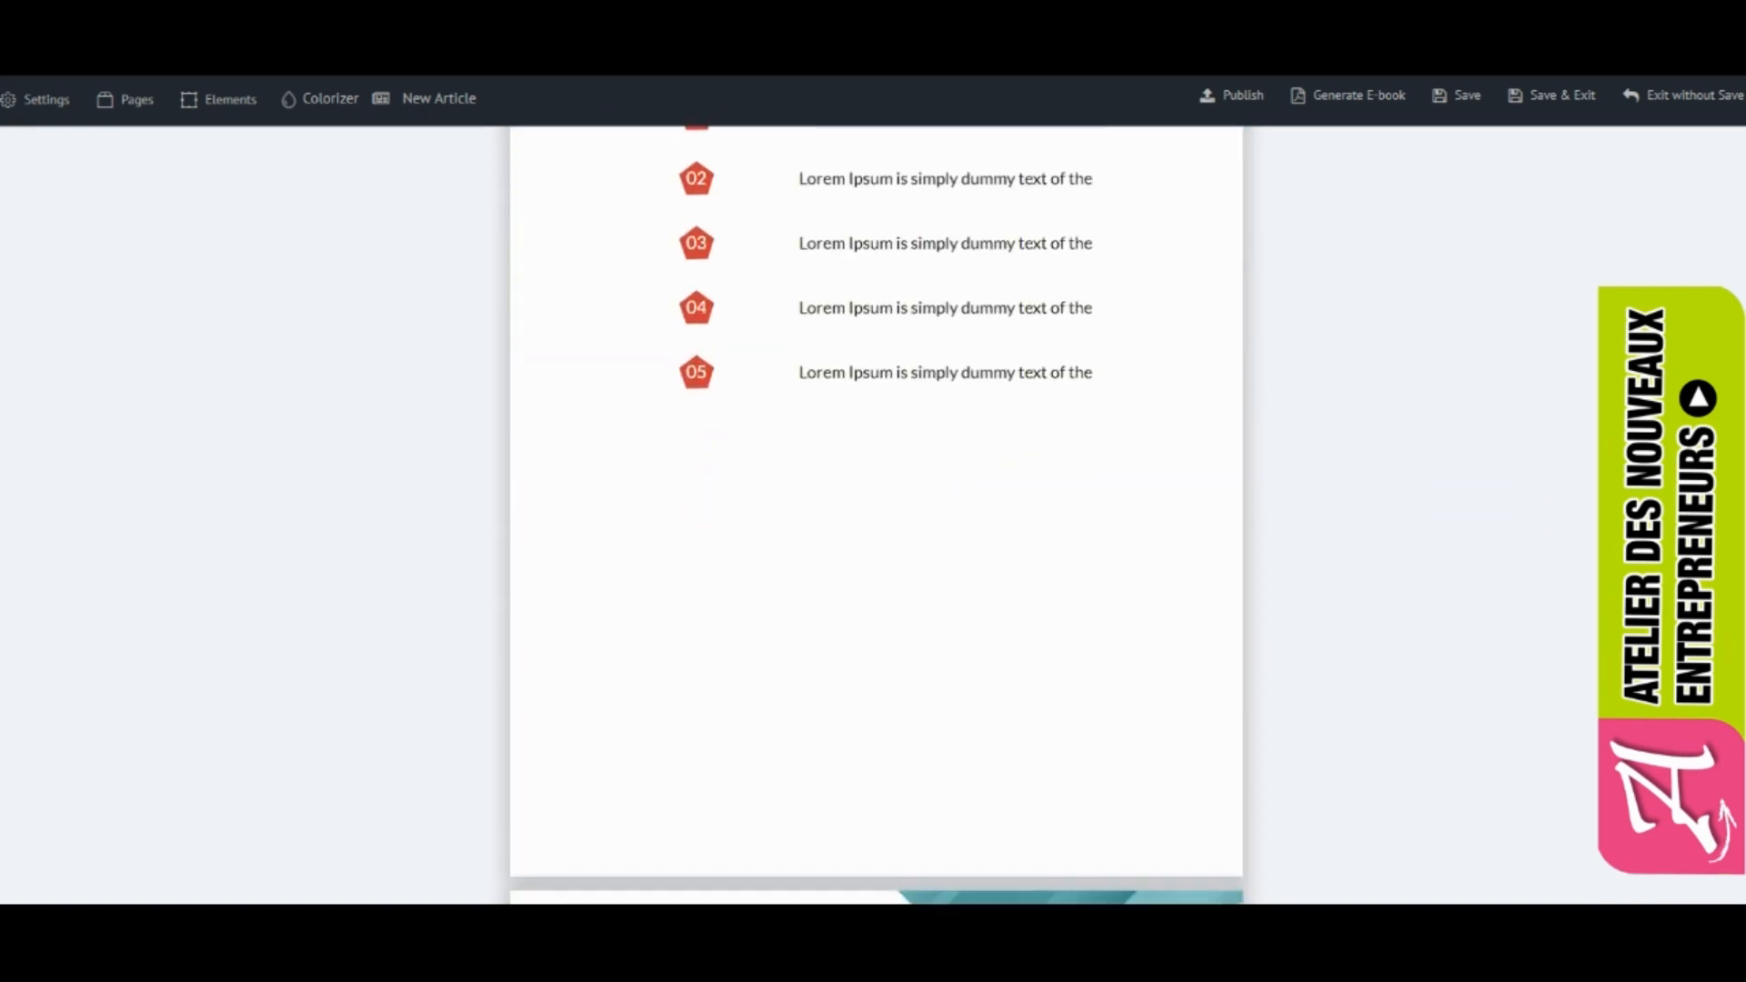
{"action": "scroll", "coordinate": [1725, 239], "scroll_direction": "down", "scroll_amount": 8}
{"action": "scroll", "coordinate": [1725, 238], "scroll_direction": "up", "scroll_amount": 10}
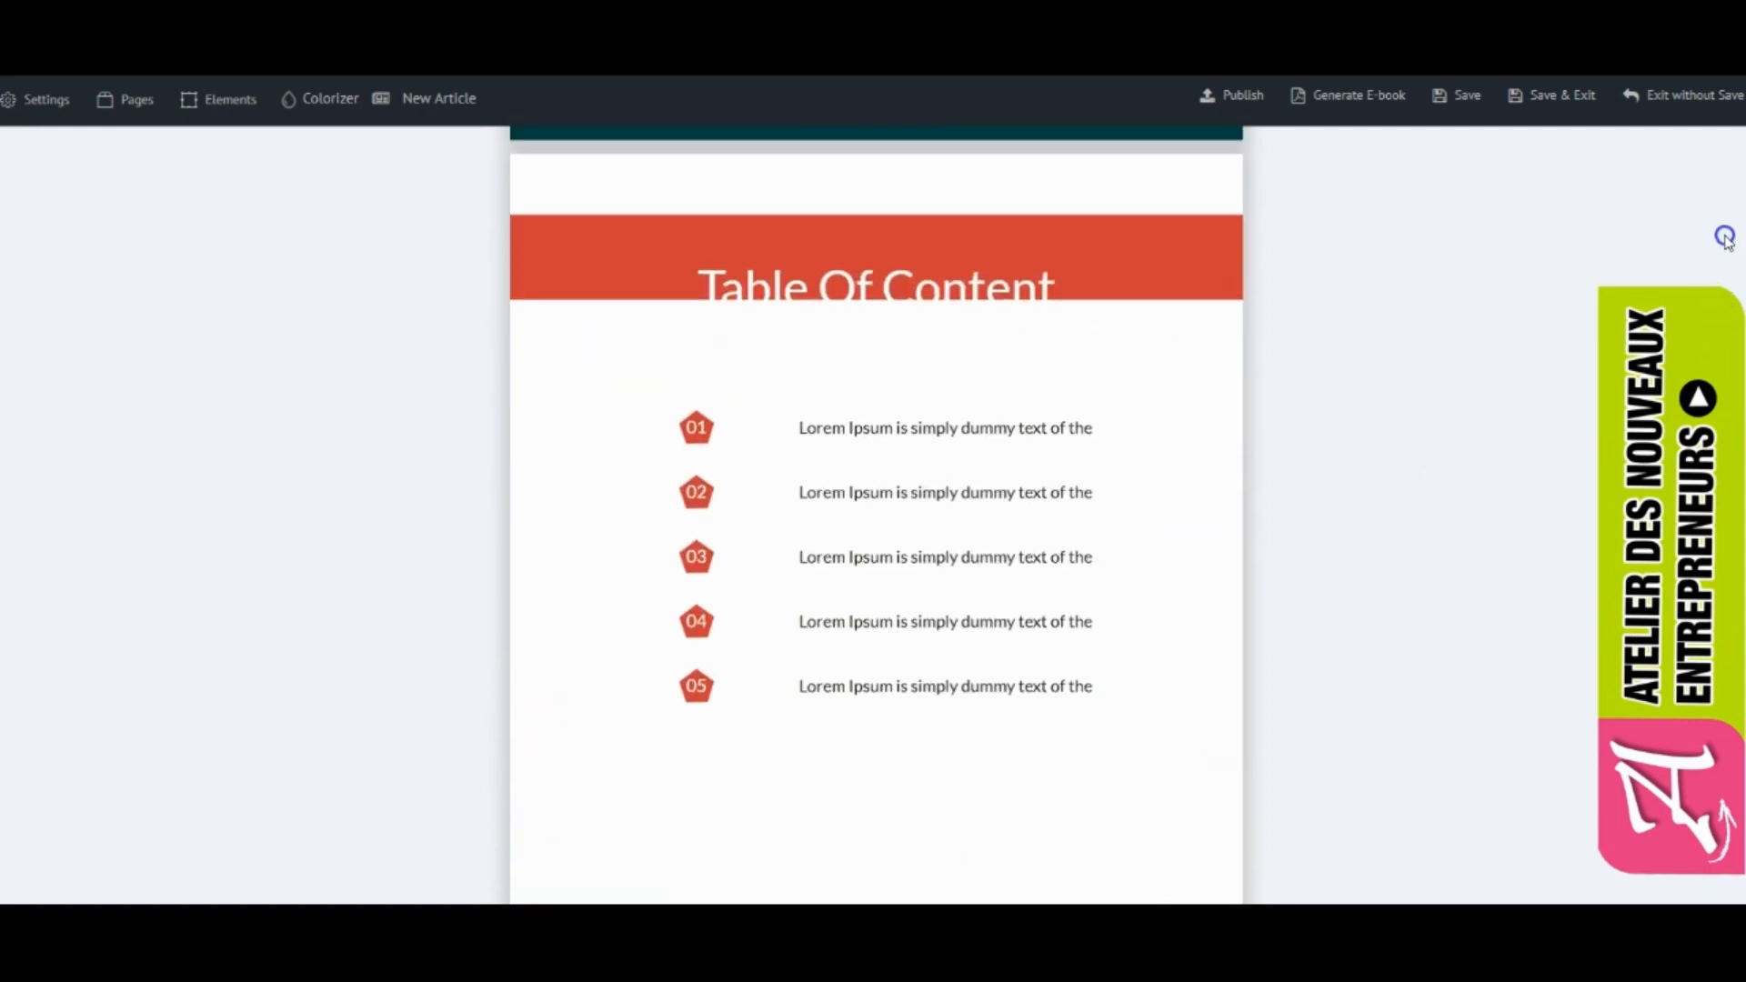
{"action": "scroll", "coordinate": [1726, 238], "scroll_direction": "down", "scroll_amount": 10}
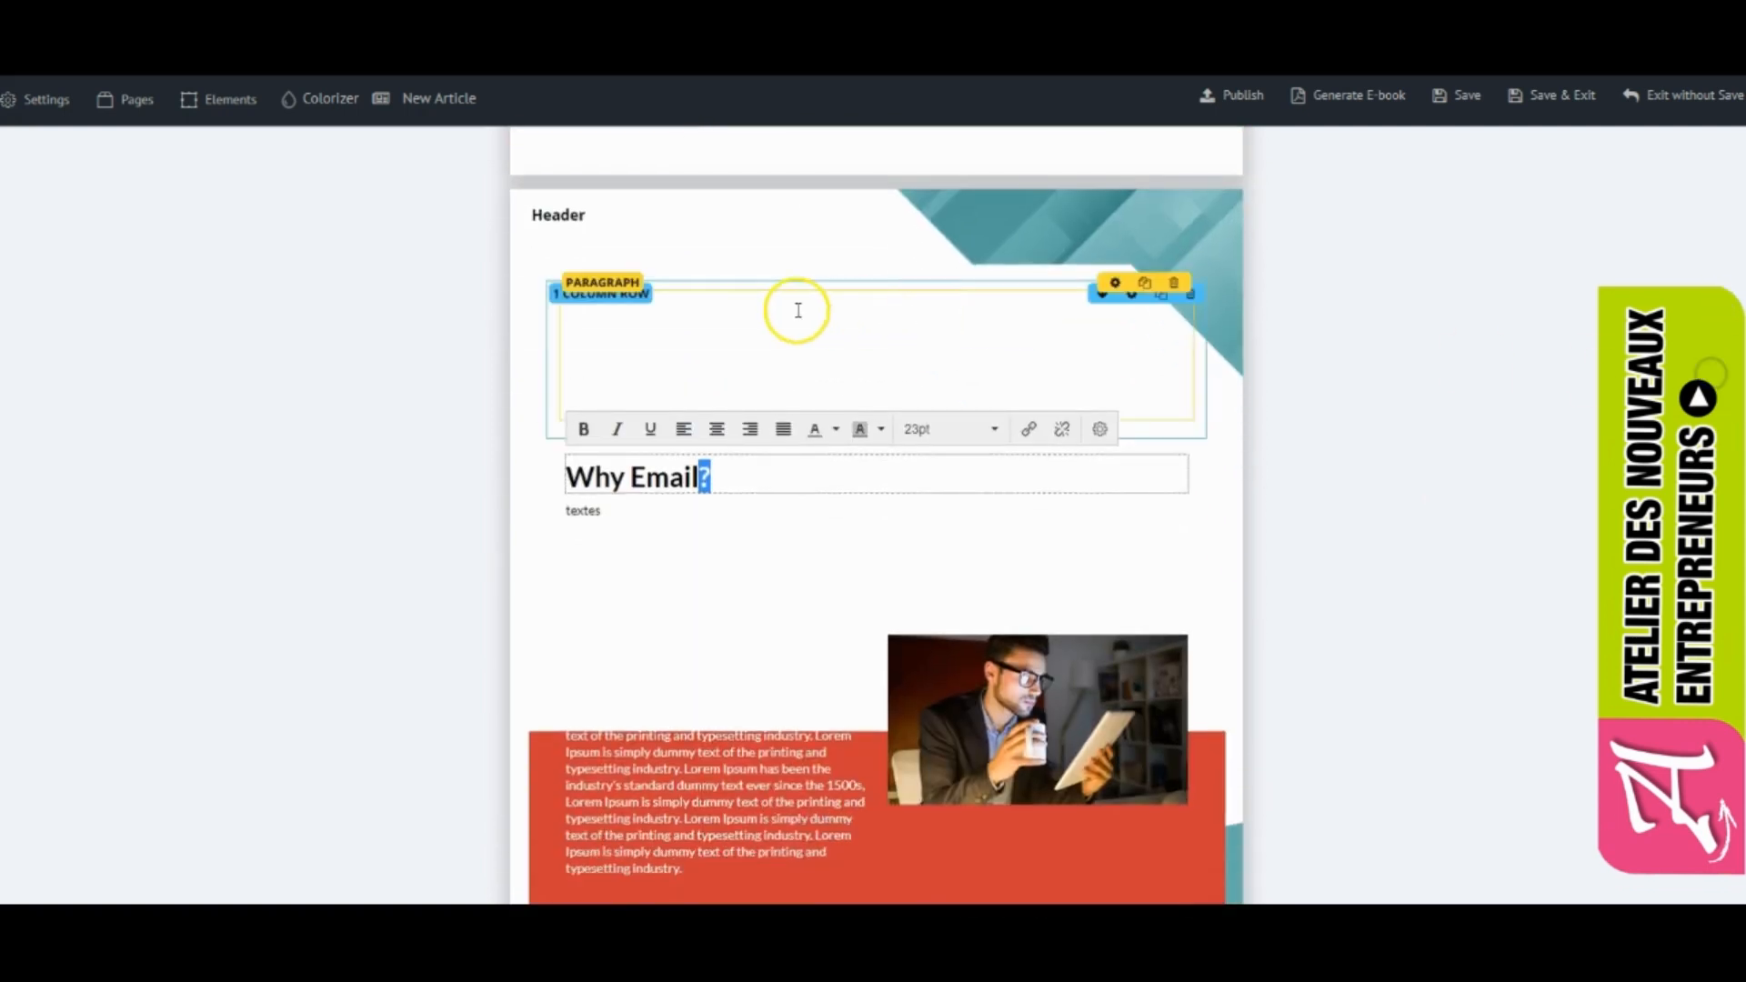
{"action": "left_click", "coordinate": [596, 213]}
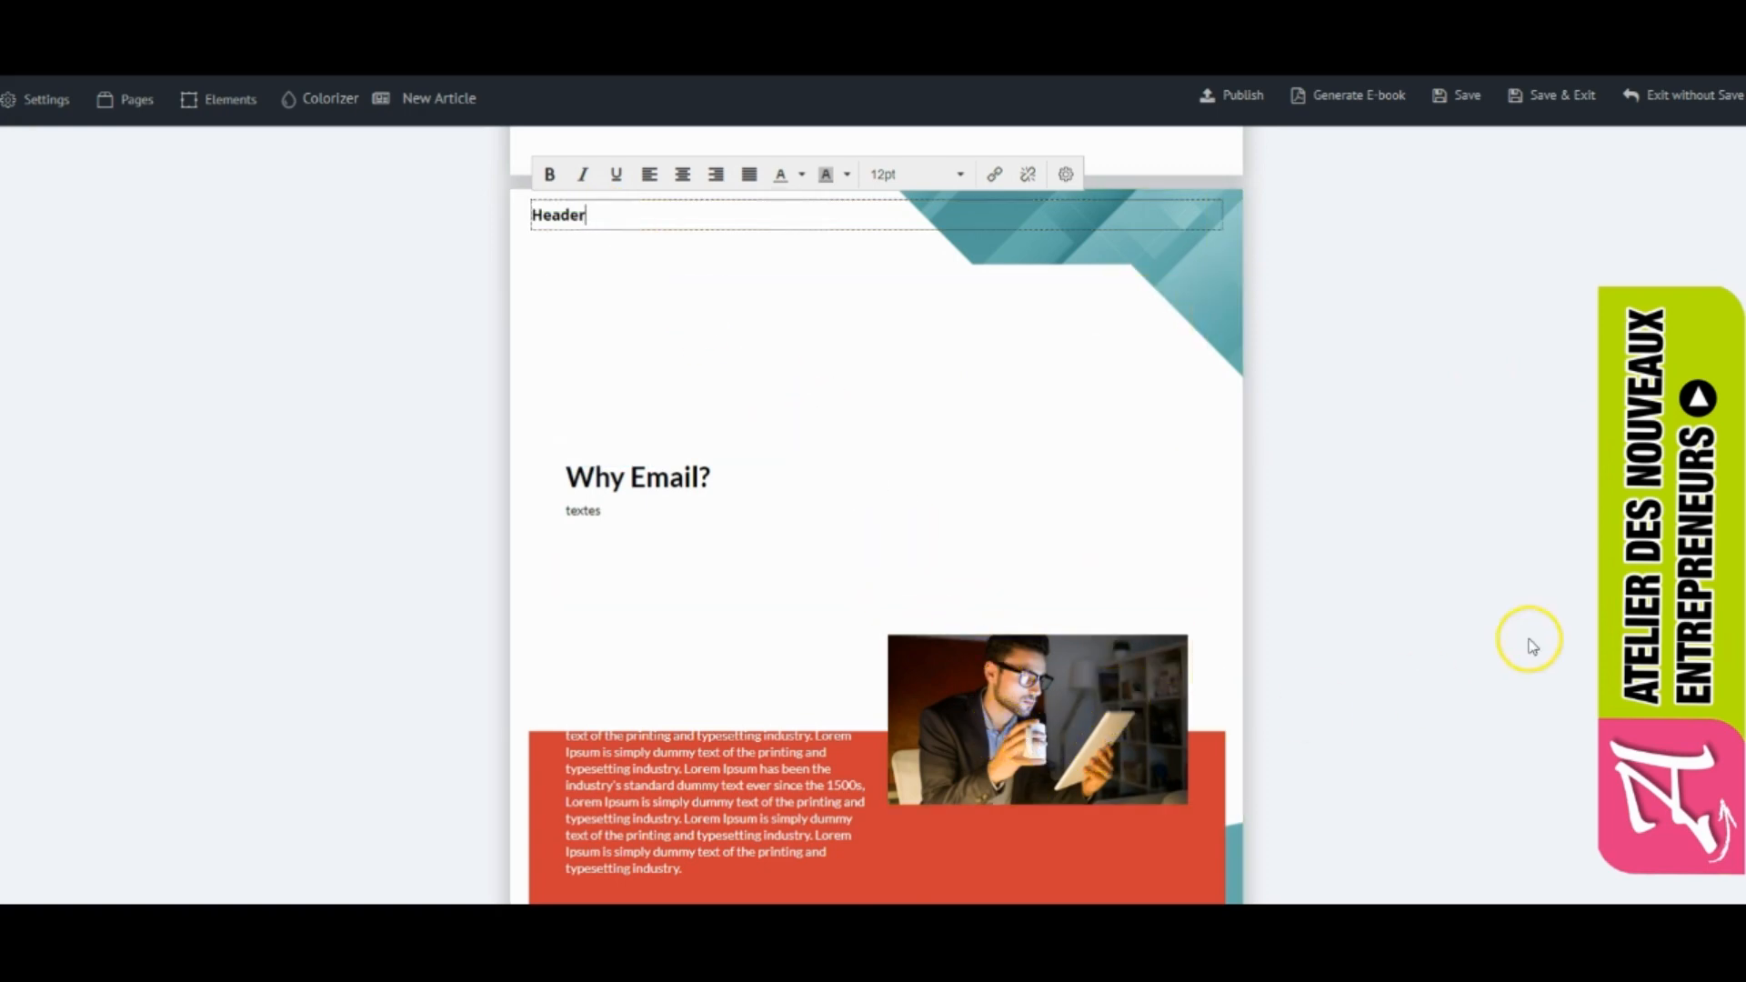
Step: Remove the photo of the man with a tablet and add a Single Image element in its place
{"action": "scroll", "coordinate": [876, 515], "scroll_direction": "down", "scroll_amount": 5}
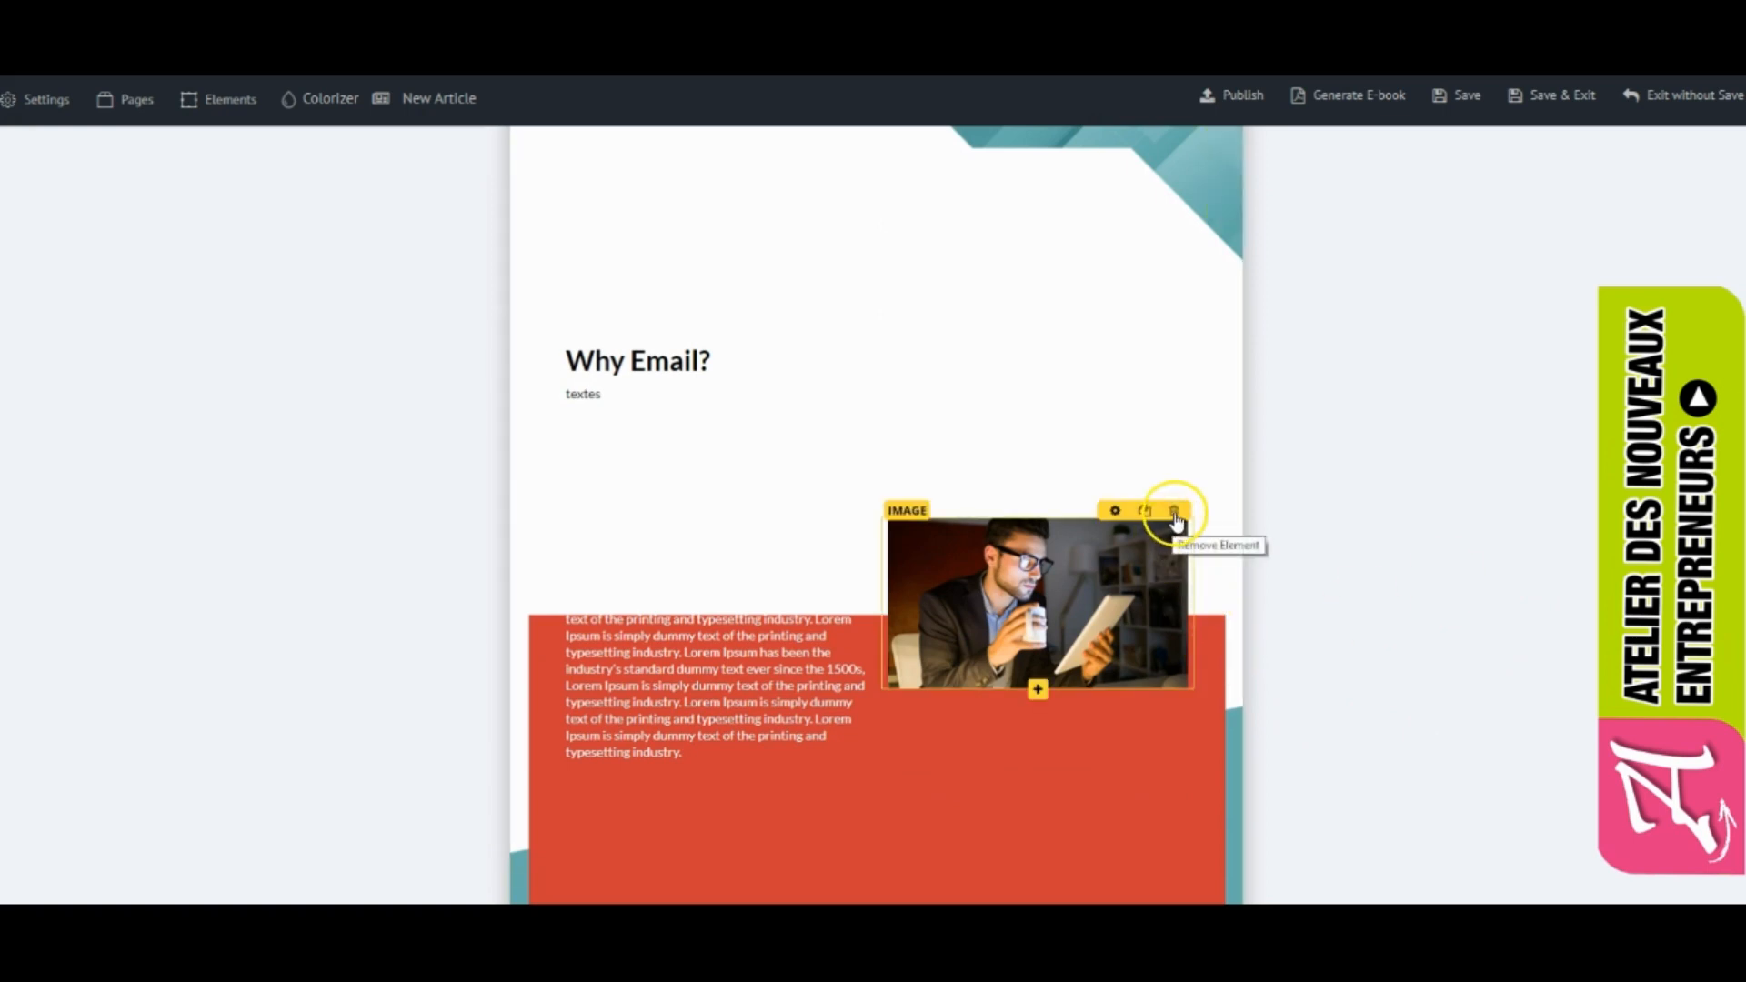
{"action": "left_click", "coordinate": [1177, 517]}
{"action": "left_click", "coordinate": [798, 605]}
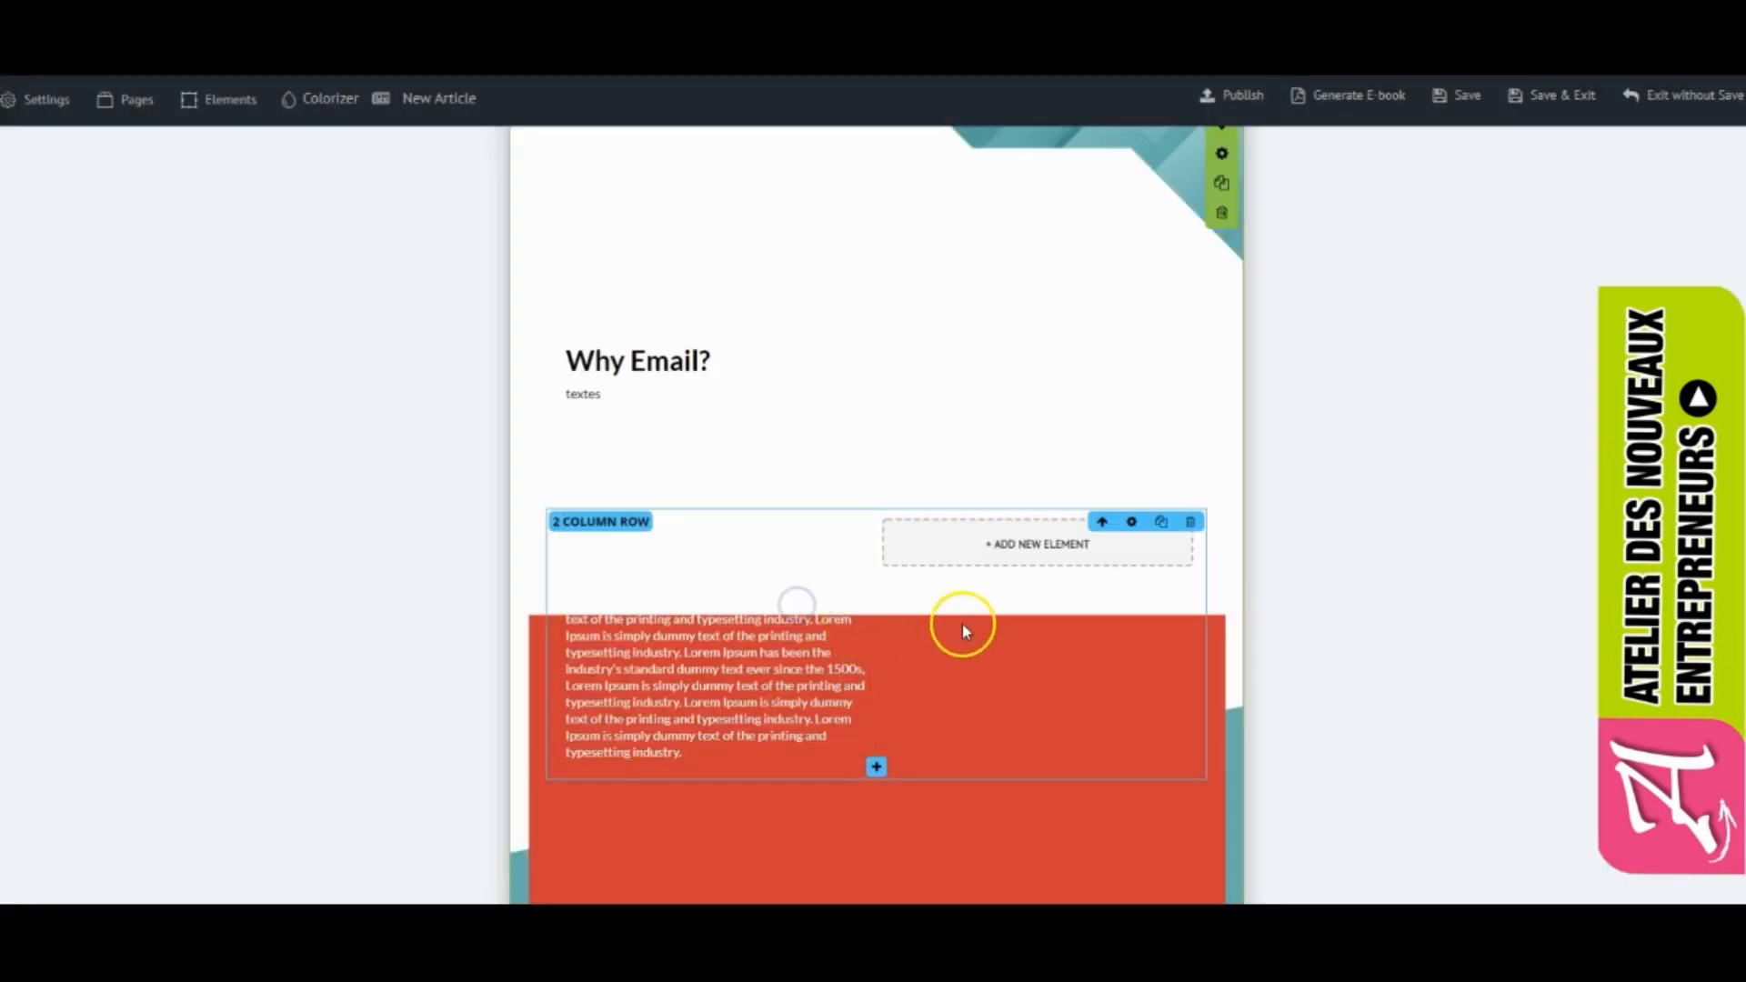
{"action": "left_click", "coordinate": [1009, 545]}
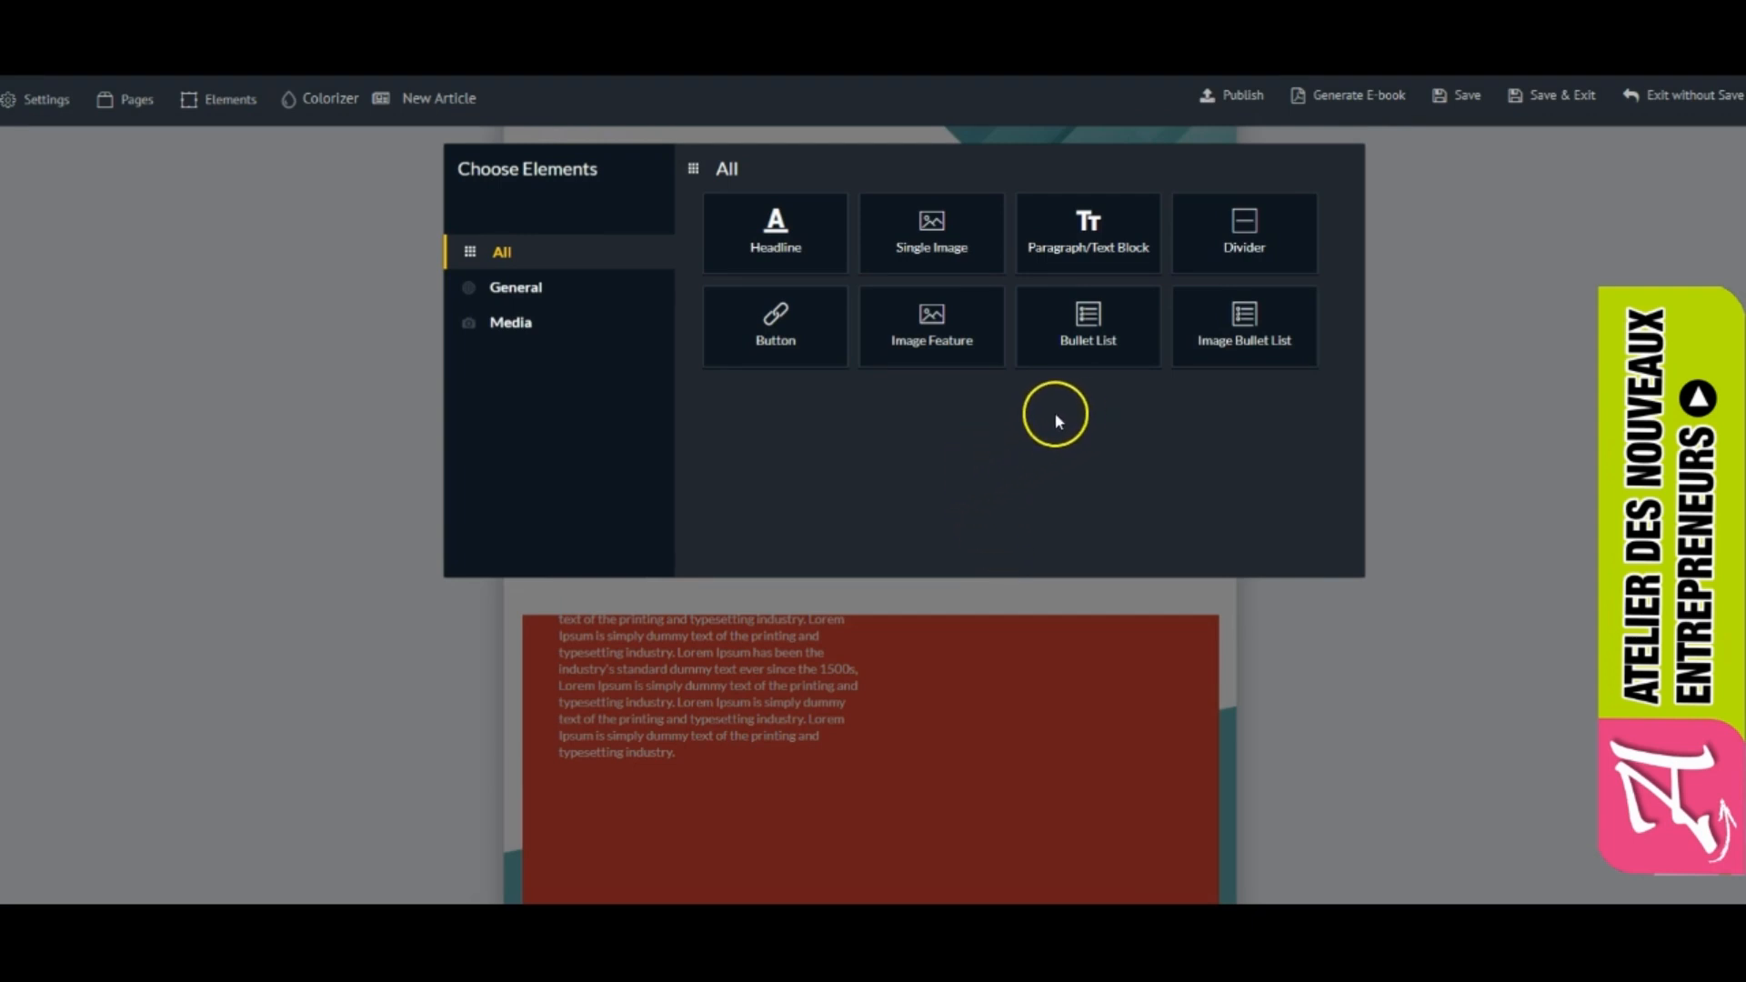
{"action": "left_click", "coordinate": [533, 323]}
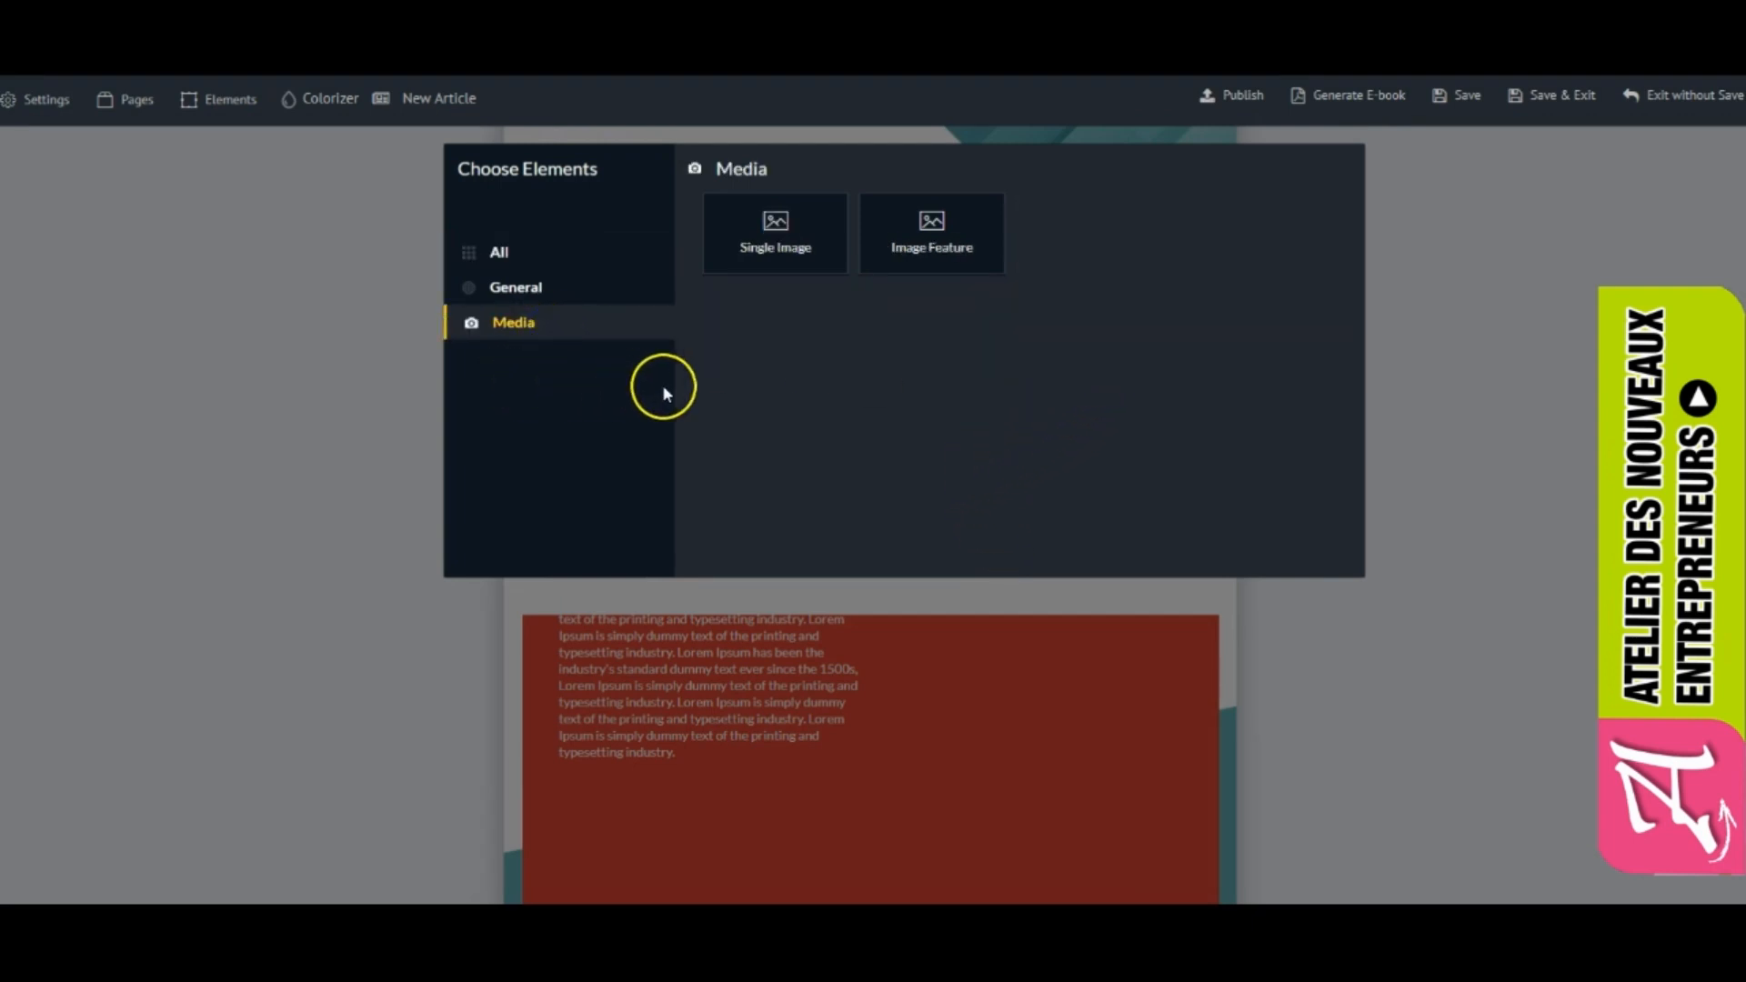
{"action": "left_click", "coordinate": [809, 241]}
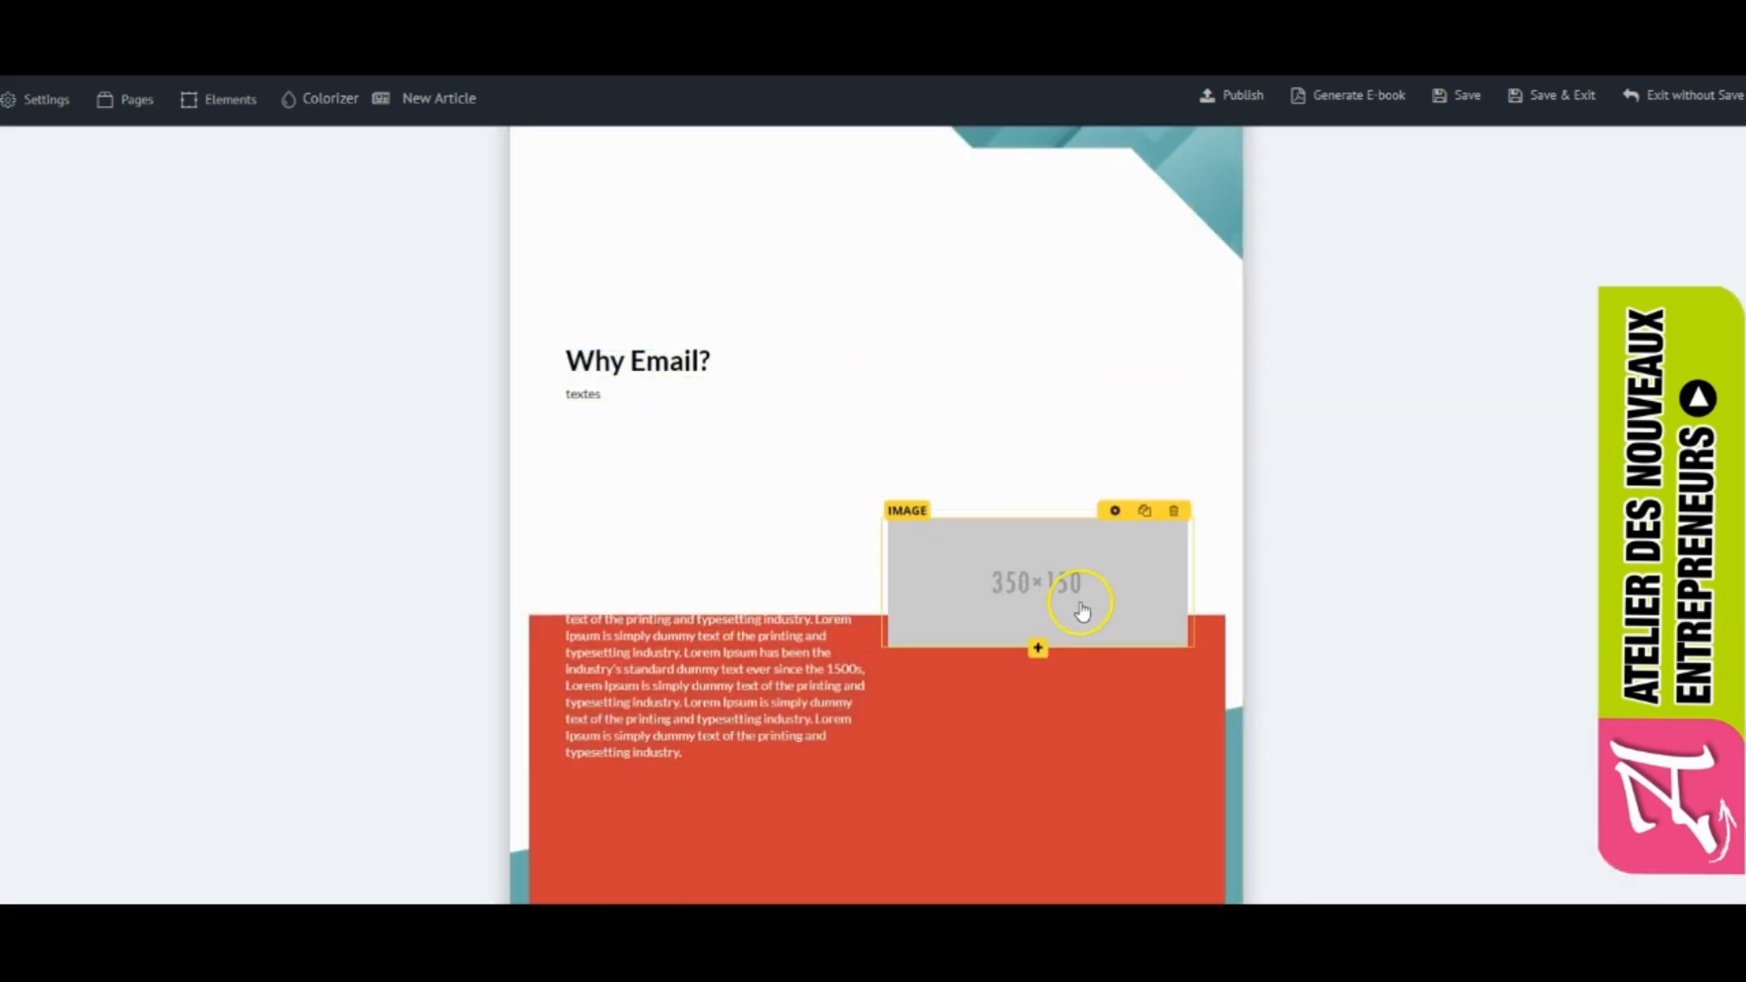
Step: Fill the new image element with the Beauty stock photo of the woman at the waterside railing
{"action": "left_click", "coordinate": [1115, 510]}
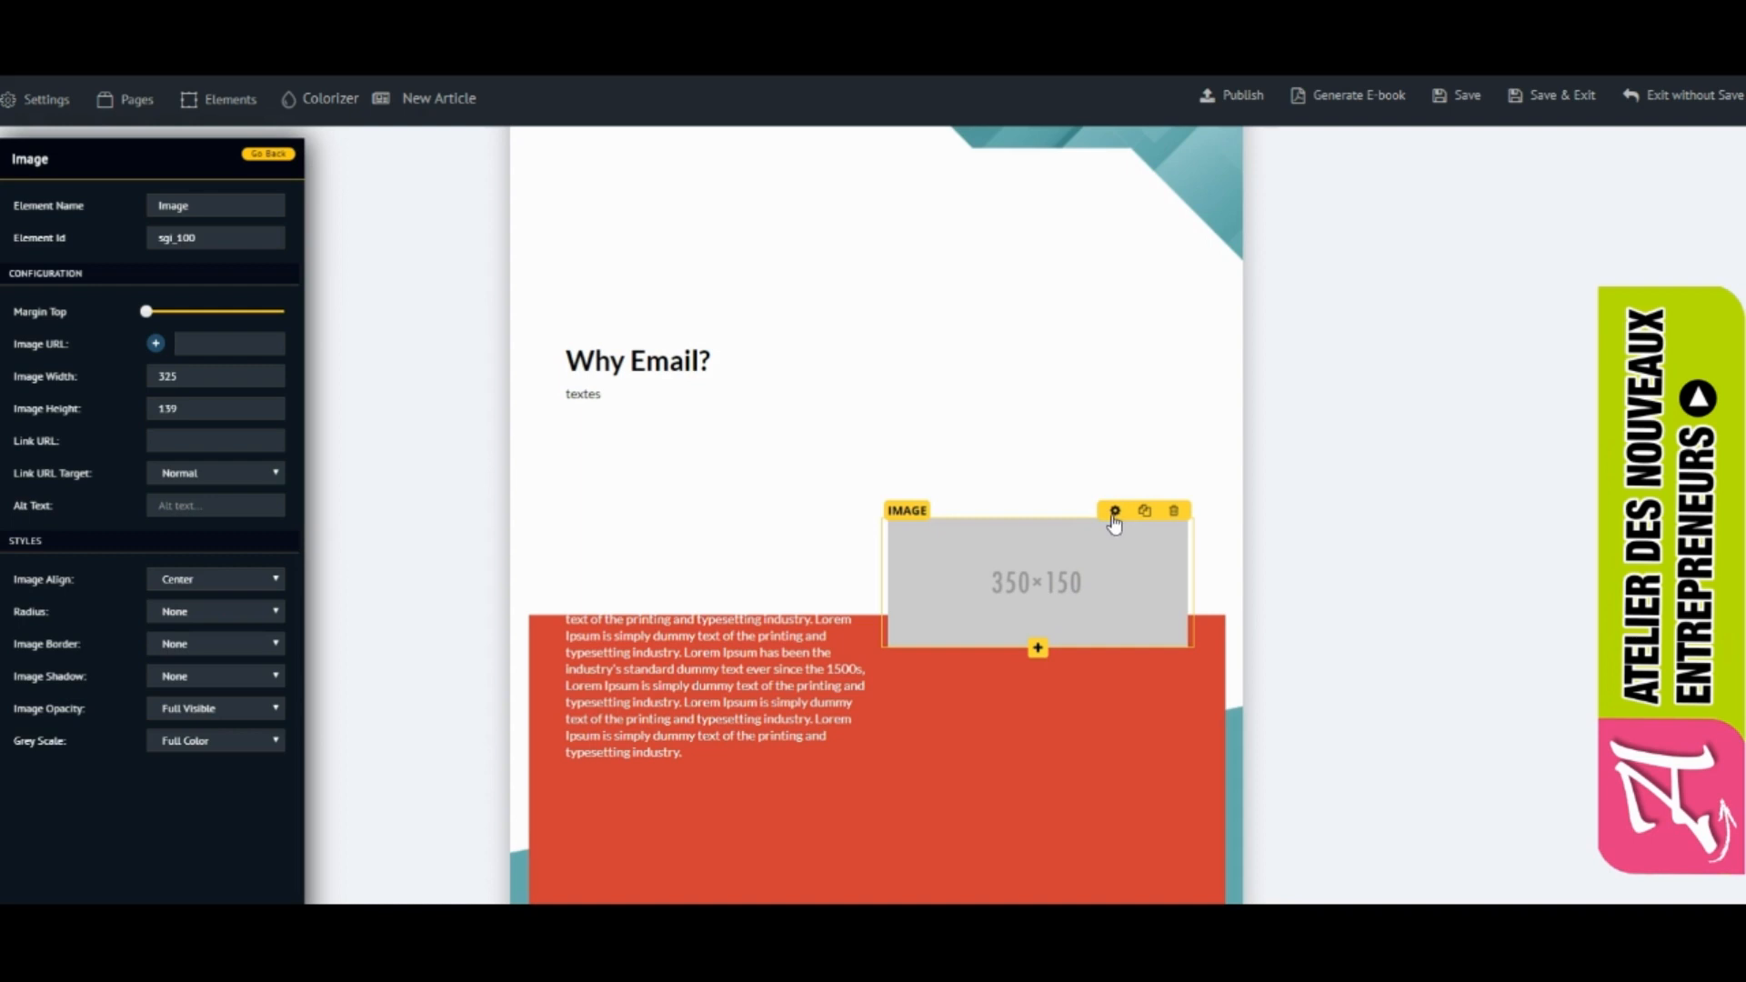
{"action": "left_click", "coordinate": [158, 345]}
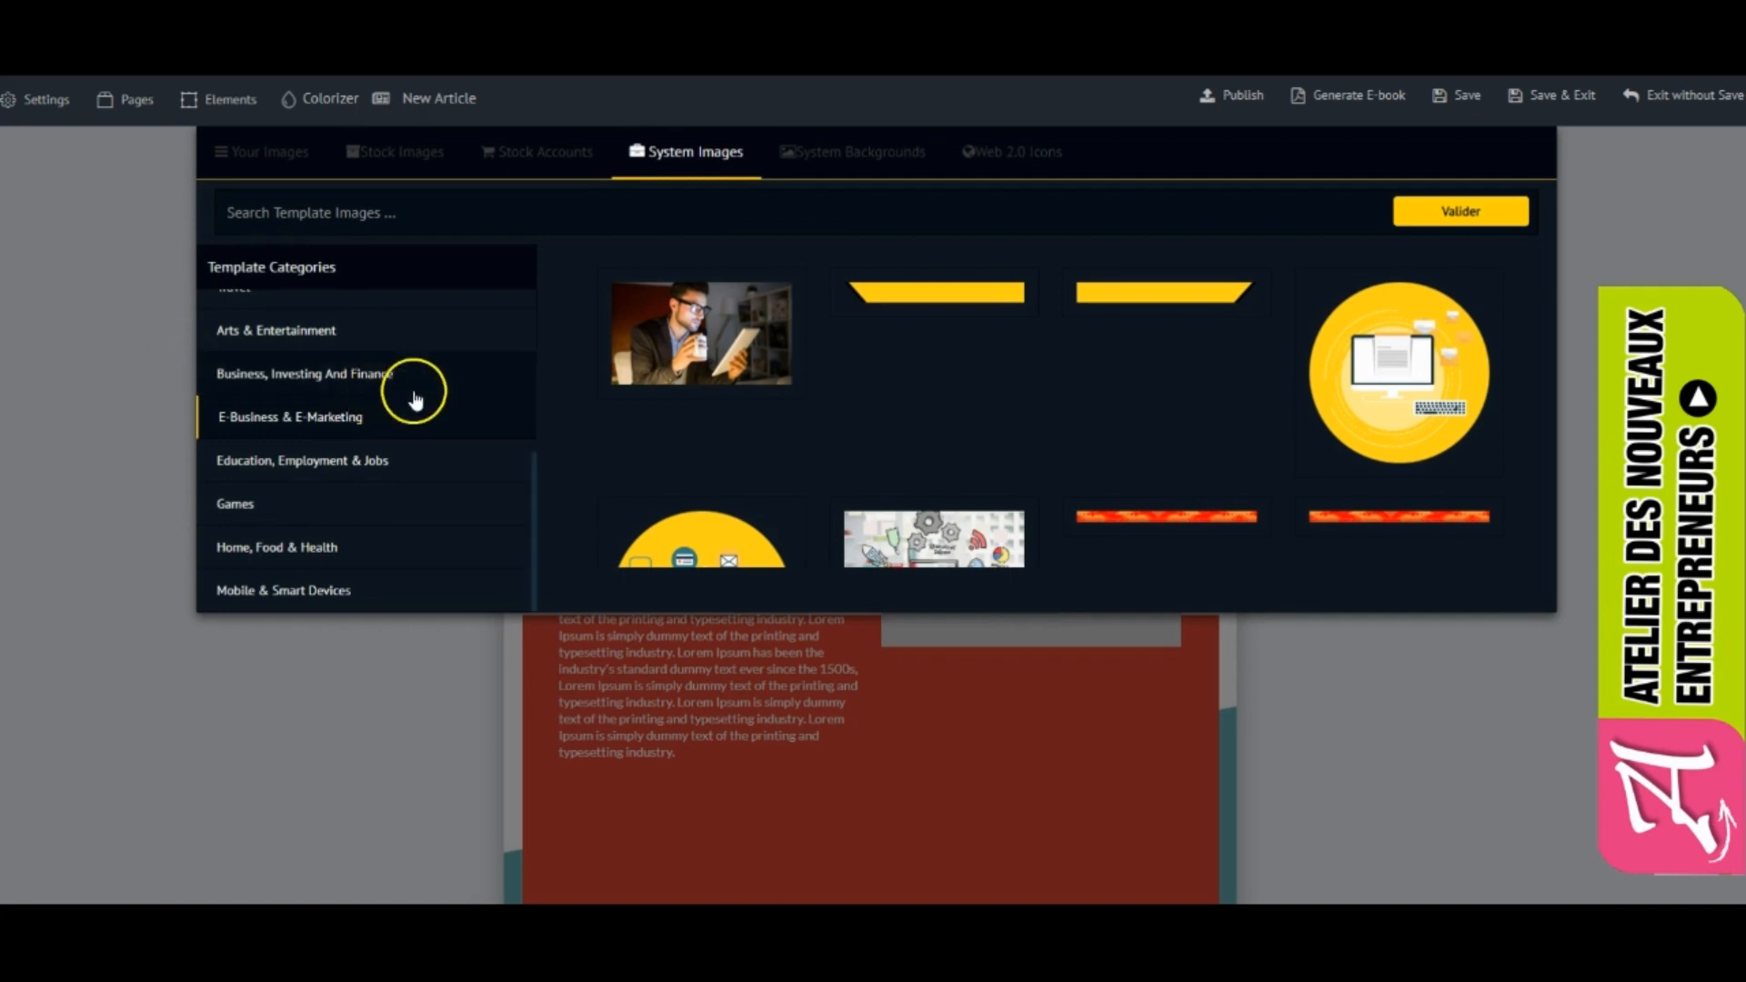
{"action": "left_click", "coordinate": [396, 154]}
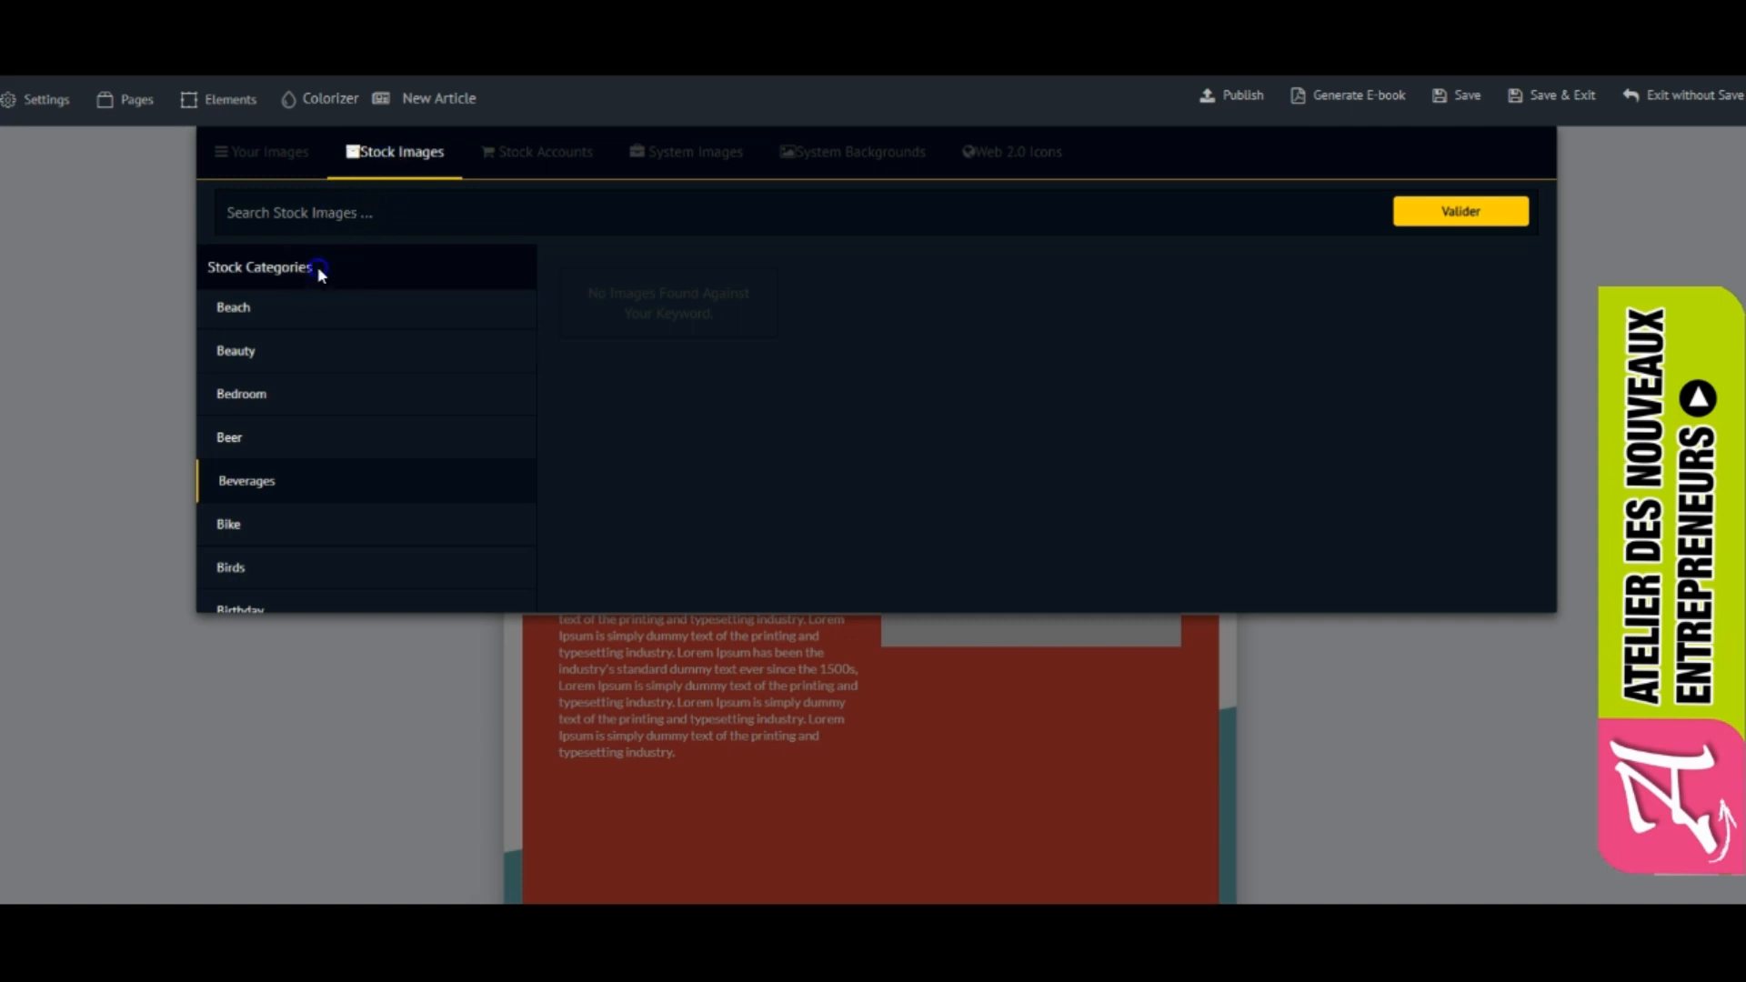
{"action": "left_click", "coordinate": [254, 353]}
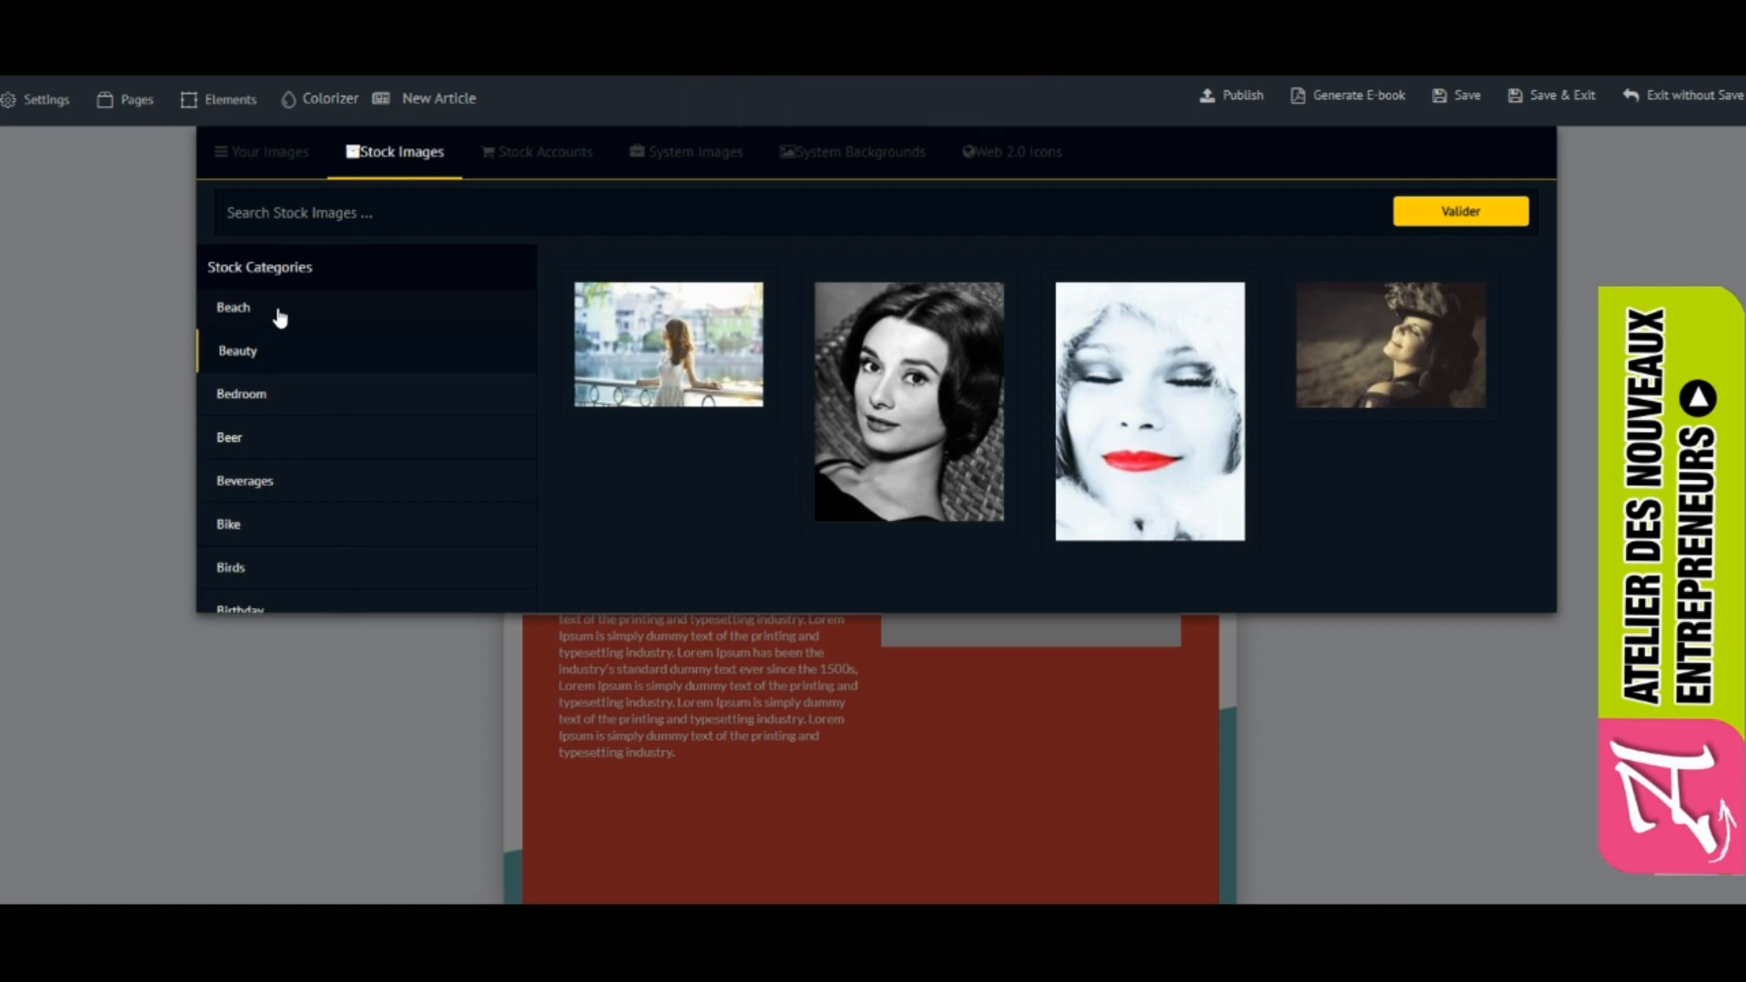
{"action": "left_click", "coordinate": [688, 331]}
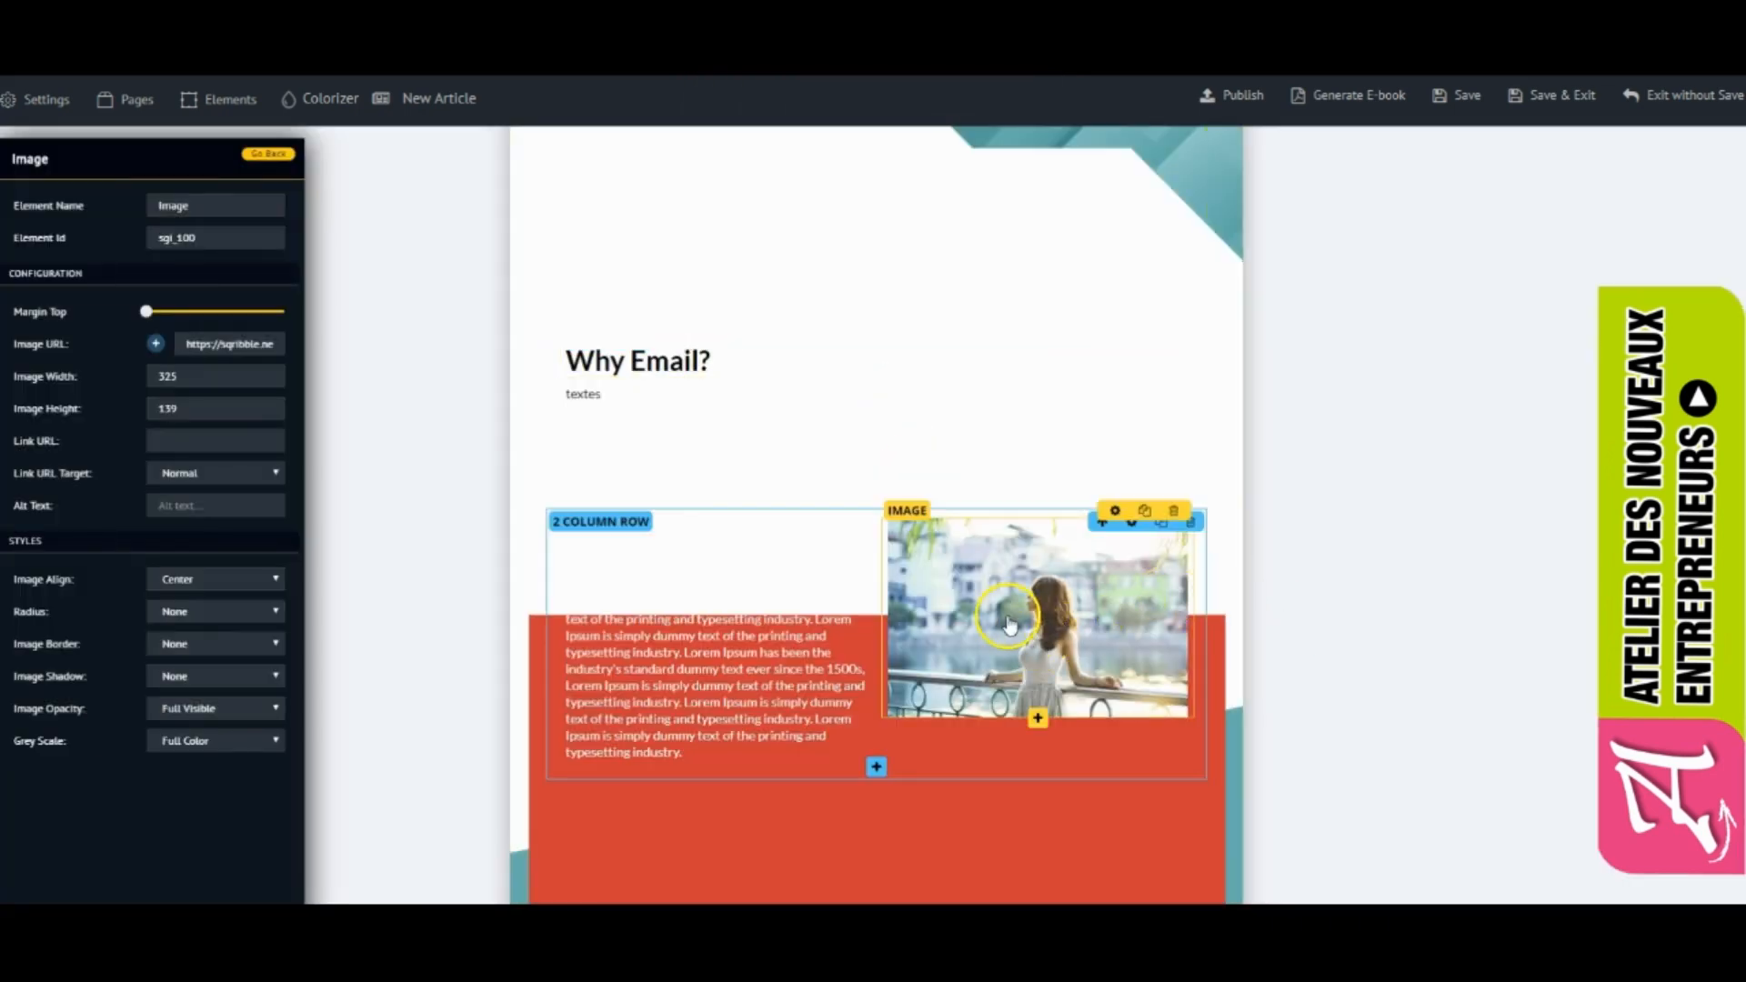
Step: Review the image element's sources: own uploads, stock images, and the Pixabay, Shutter Stock and Icon Finder stock accounts
{"action": "left_click", "coordinate": [160, 343]}
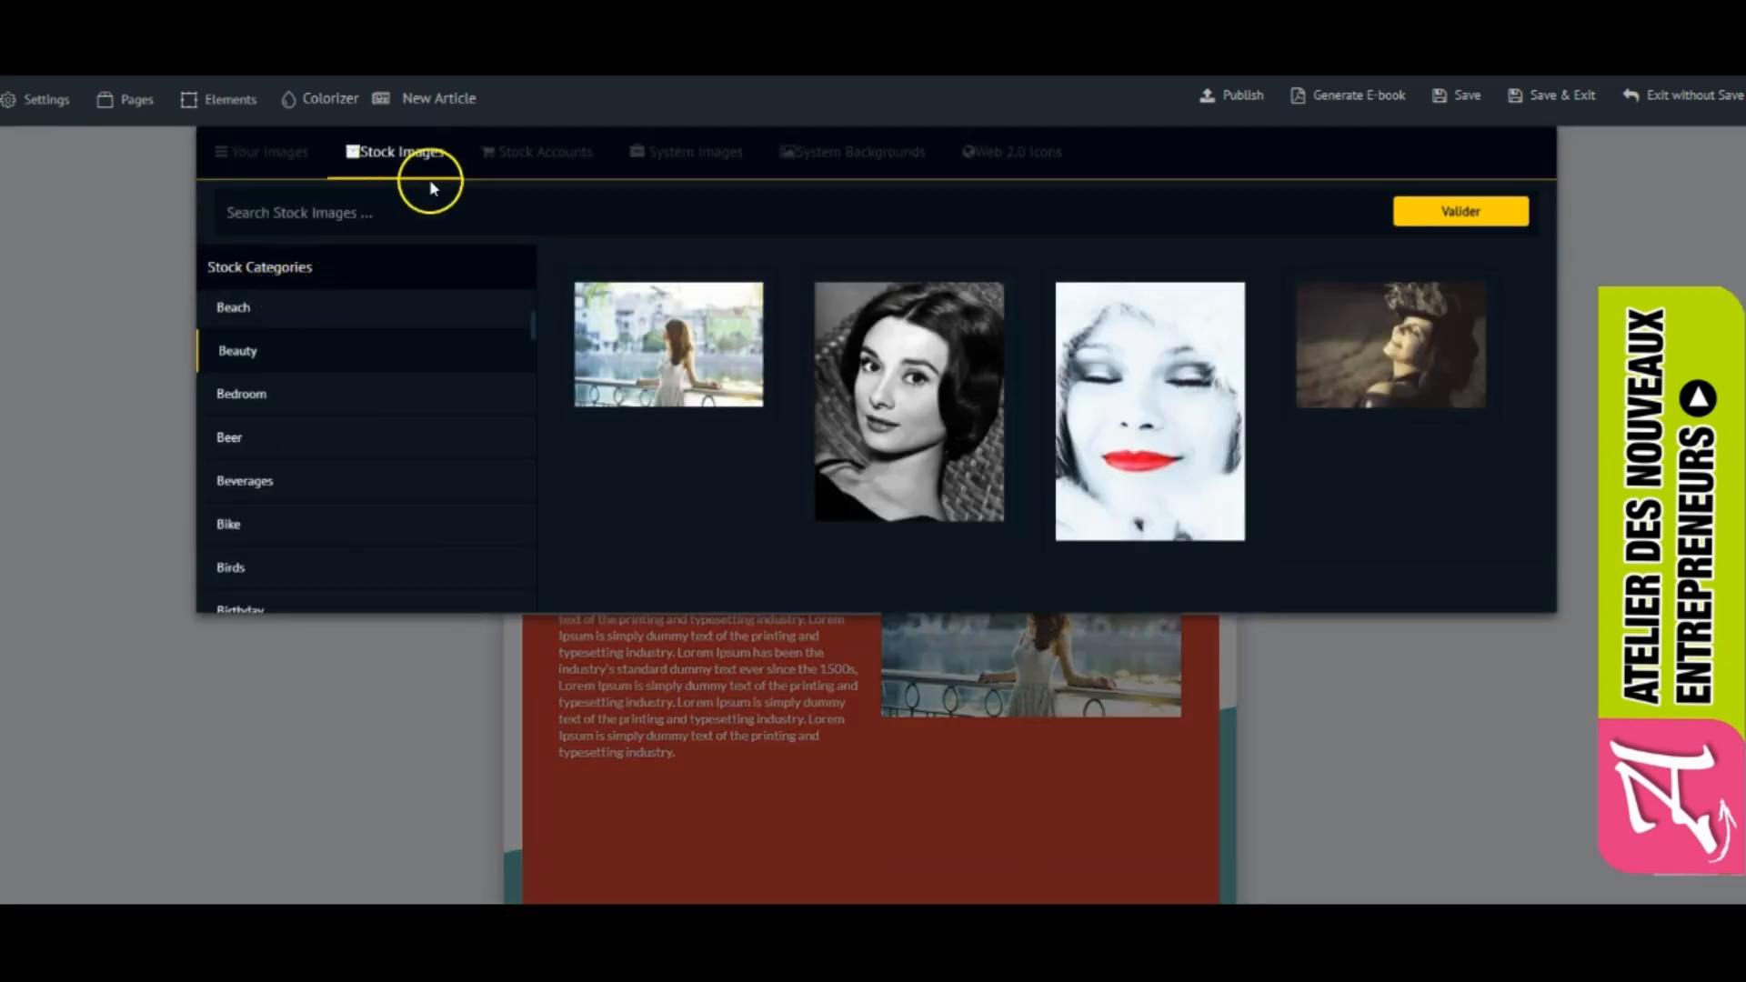
{"action": "left_click", "coordinate": [279, 157]}
{"action": "left_click", "coordinate": [748, 246]}
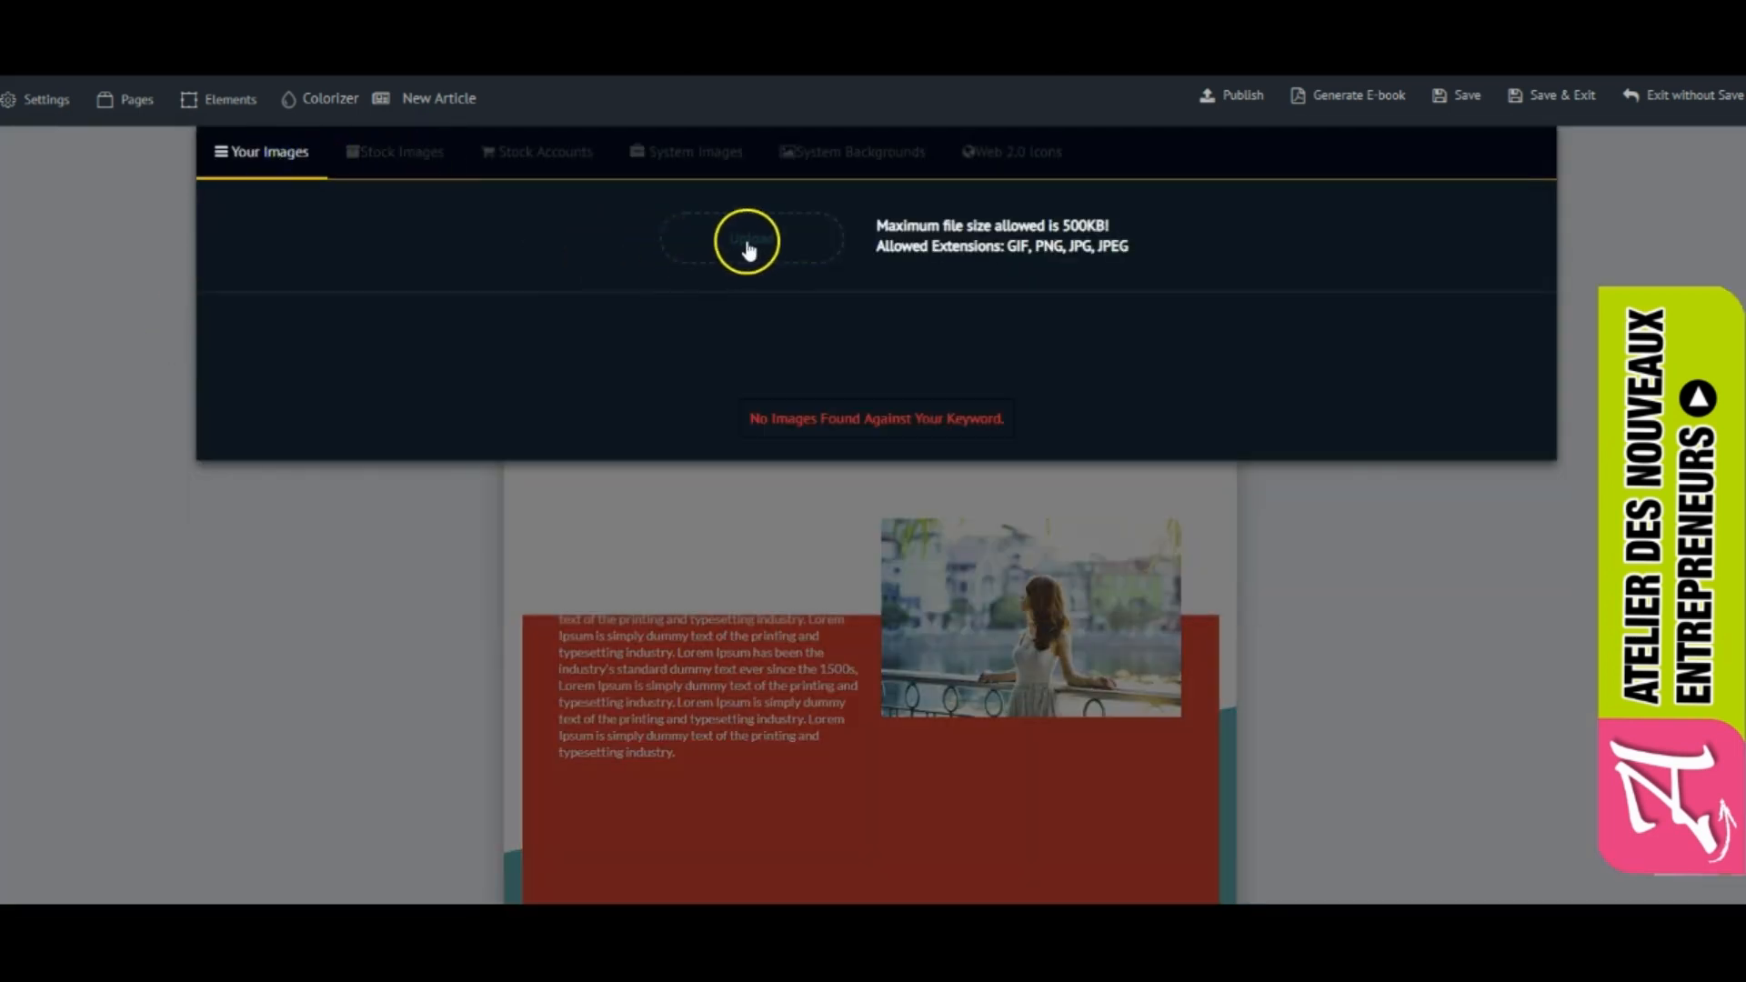
{"action": "left_click", "coordinate": [380, 156]}
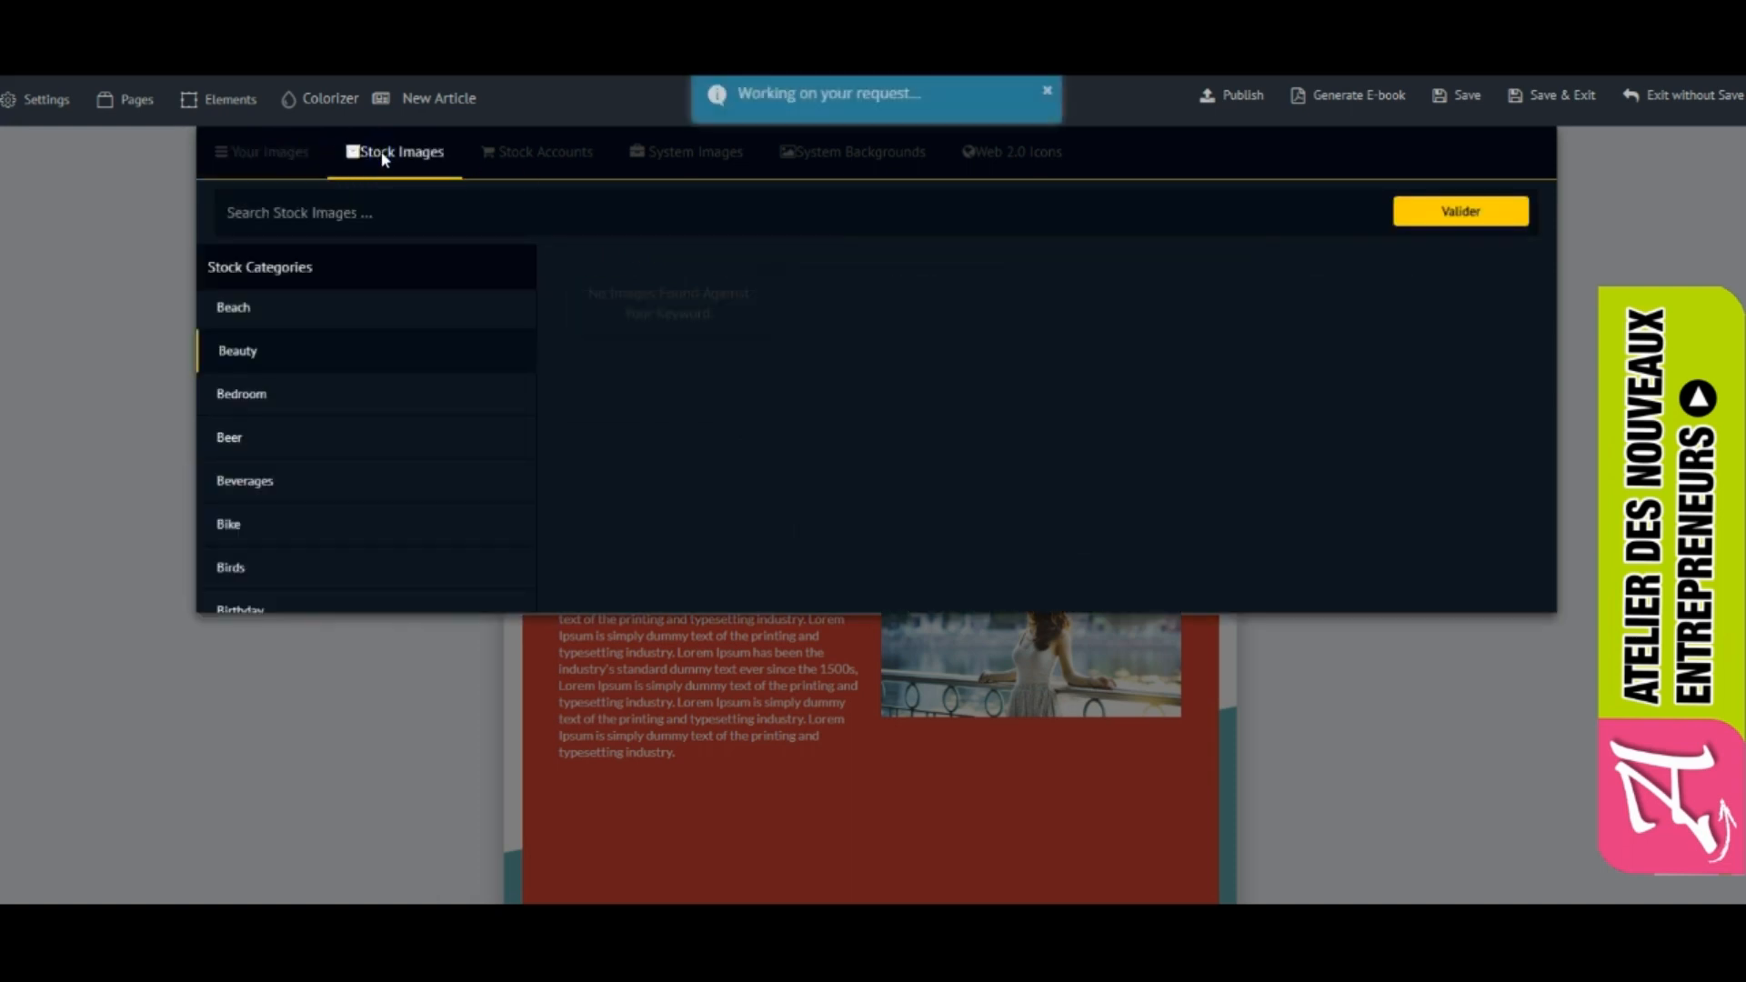
{"action": "left_click", "coordinate": [511, 164]}
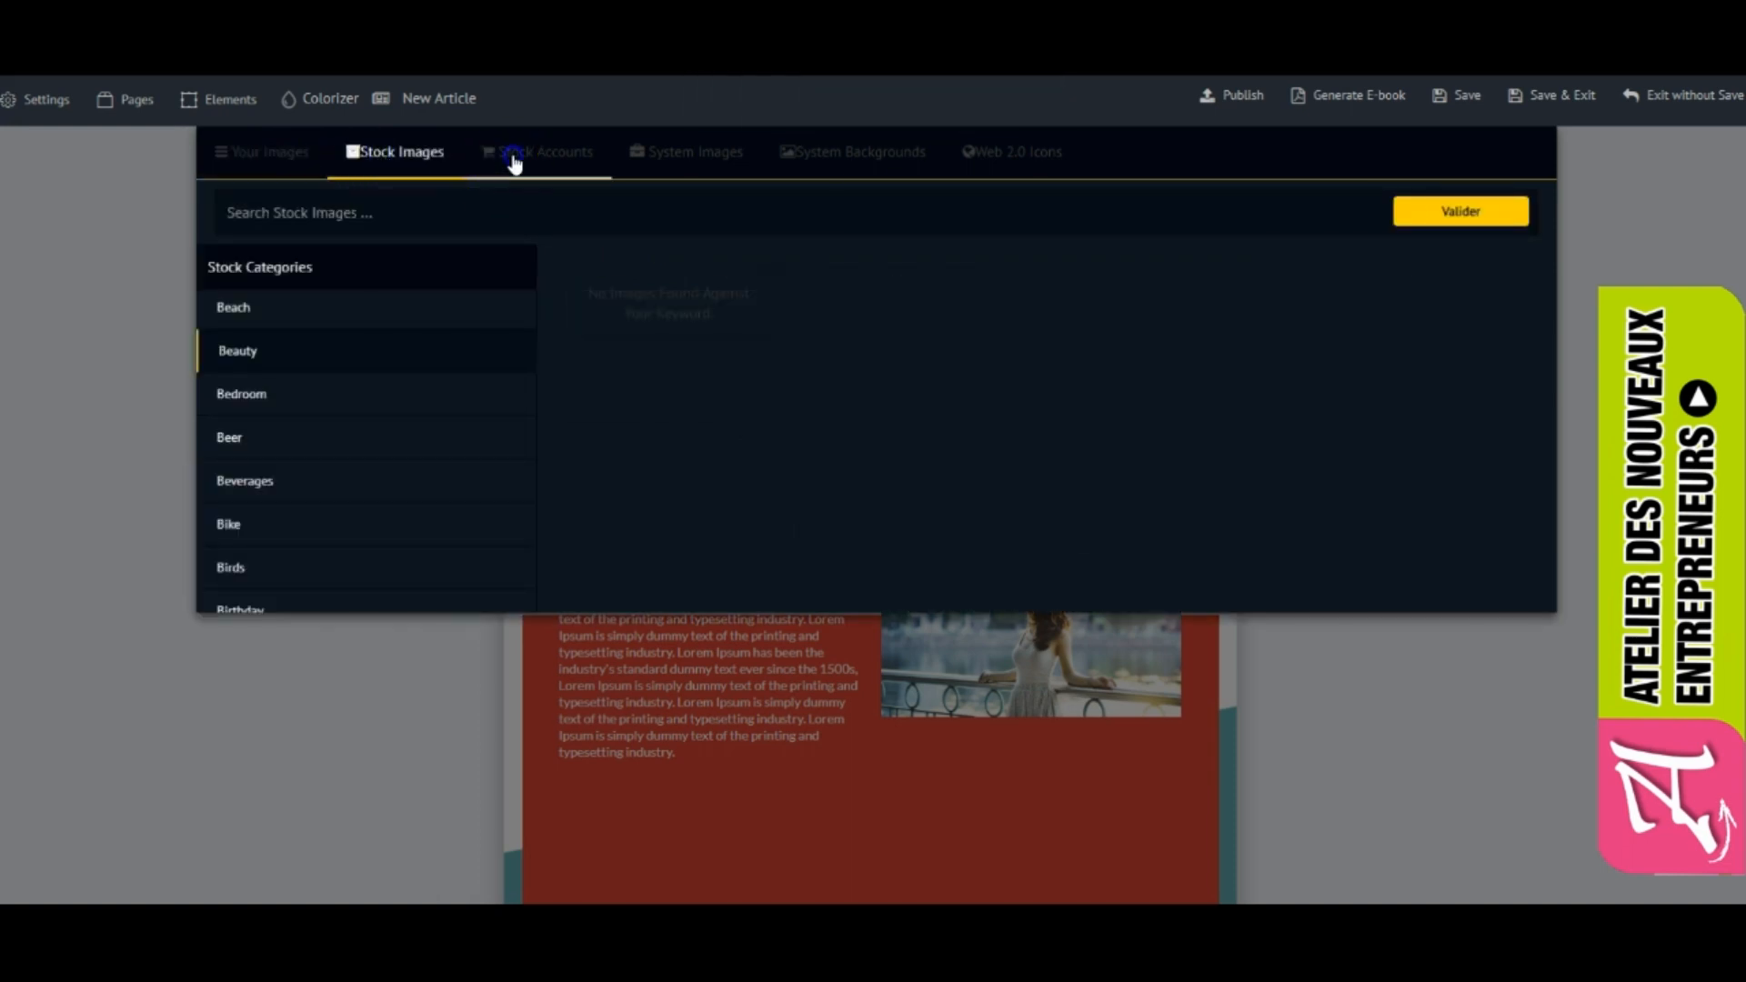
{"action": "left_click", "coordinate": [254, 312]}
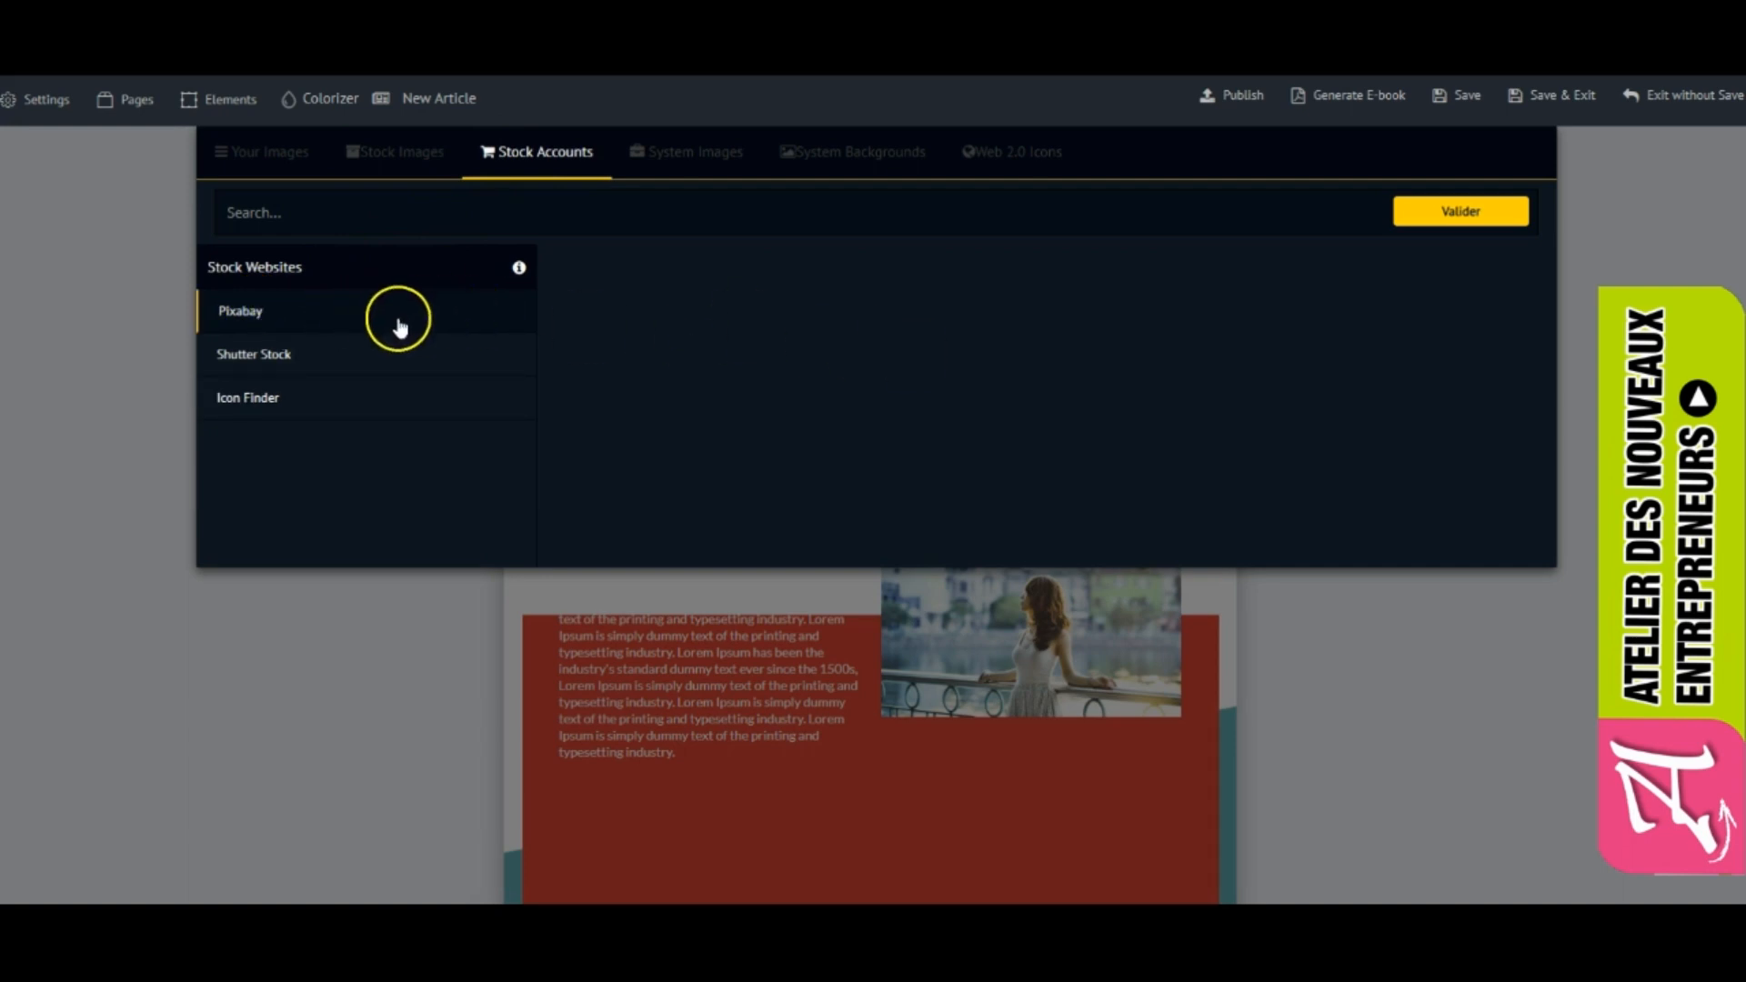
{"action": "left_click", "coordinate": [1462, 212]}
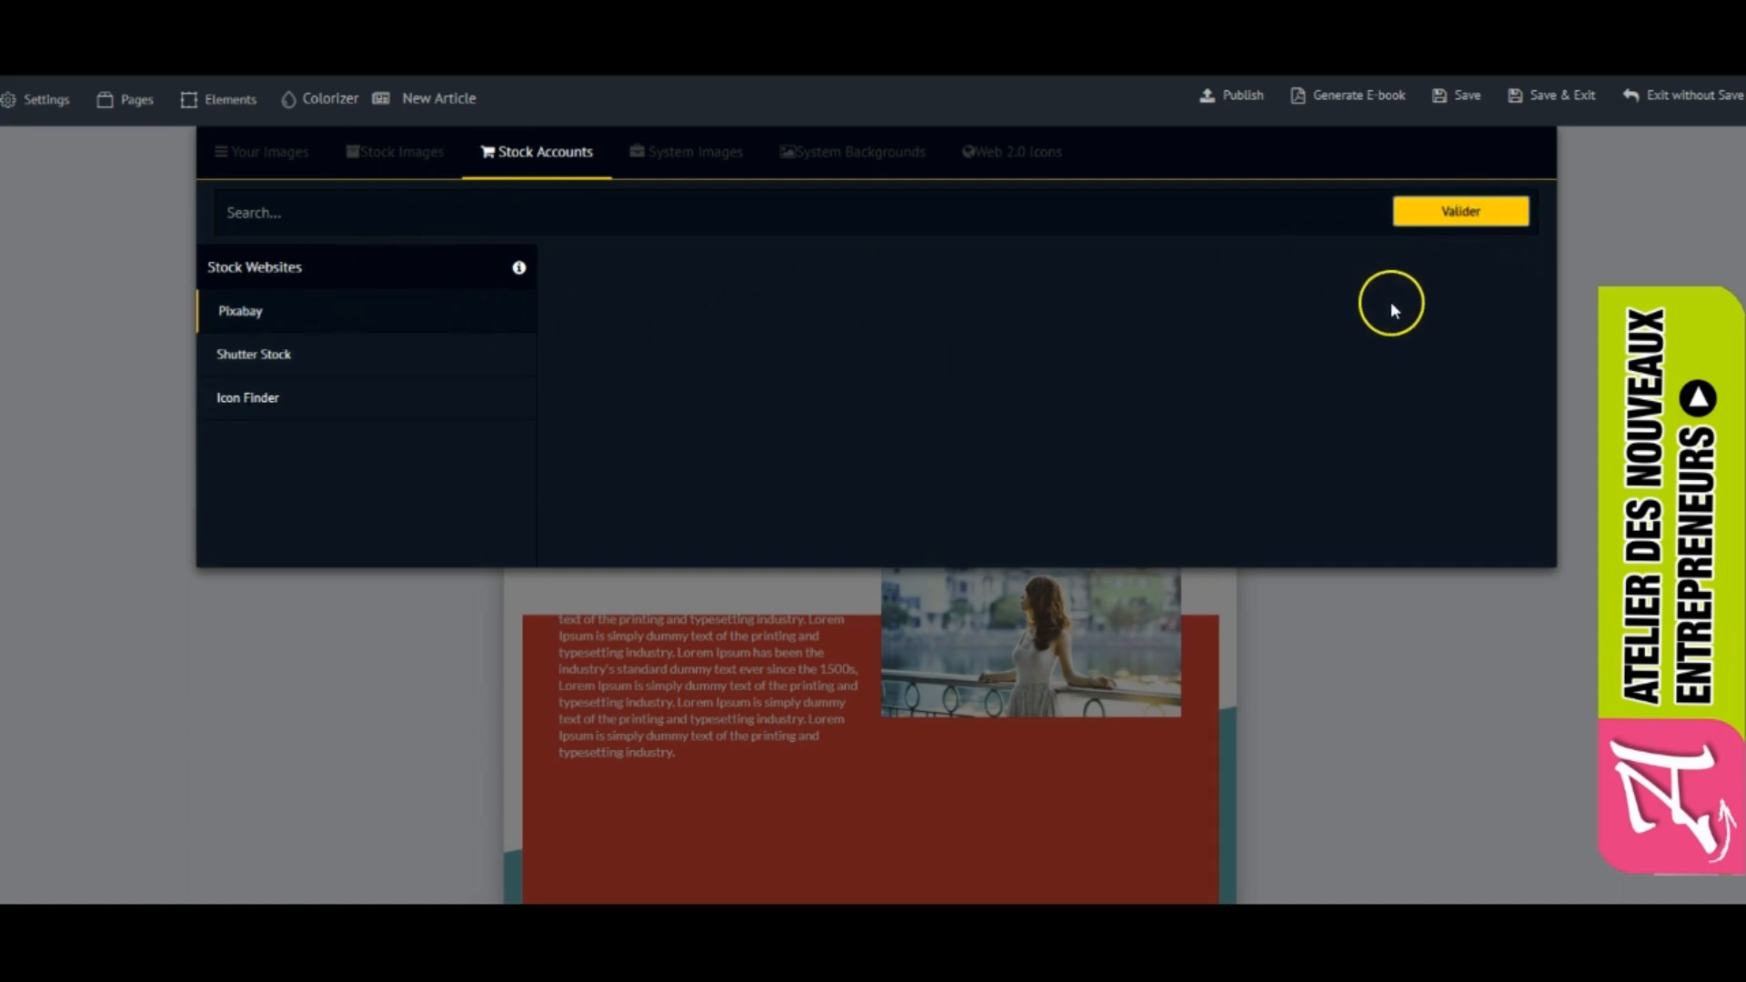
{"action": "left_click", "coordinate": [375, 357]}
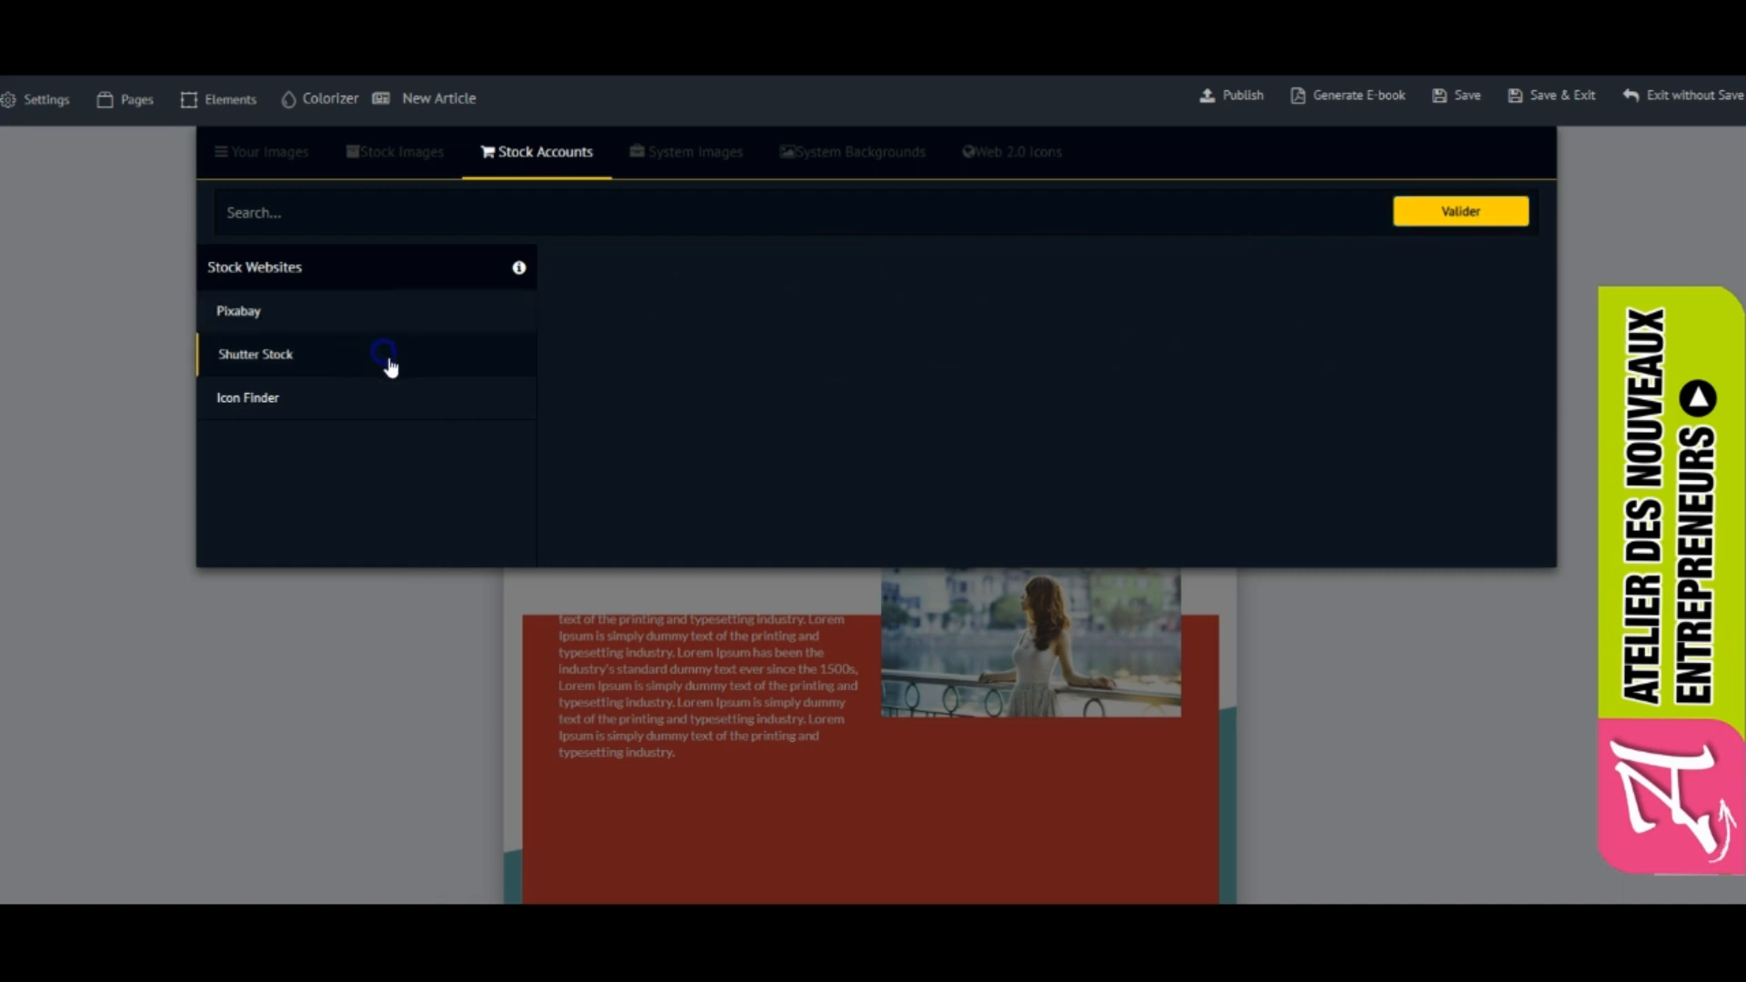
{"action": "left_click", "coordinate": [317, 420]}
{"action": "left_click", "coordinate": [1464, 216]}
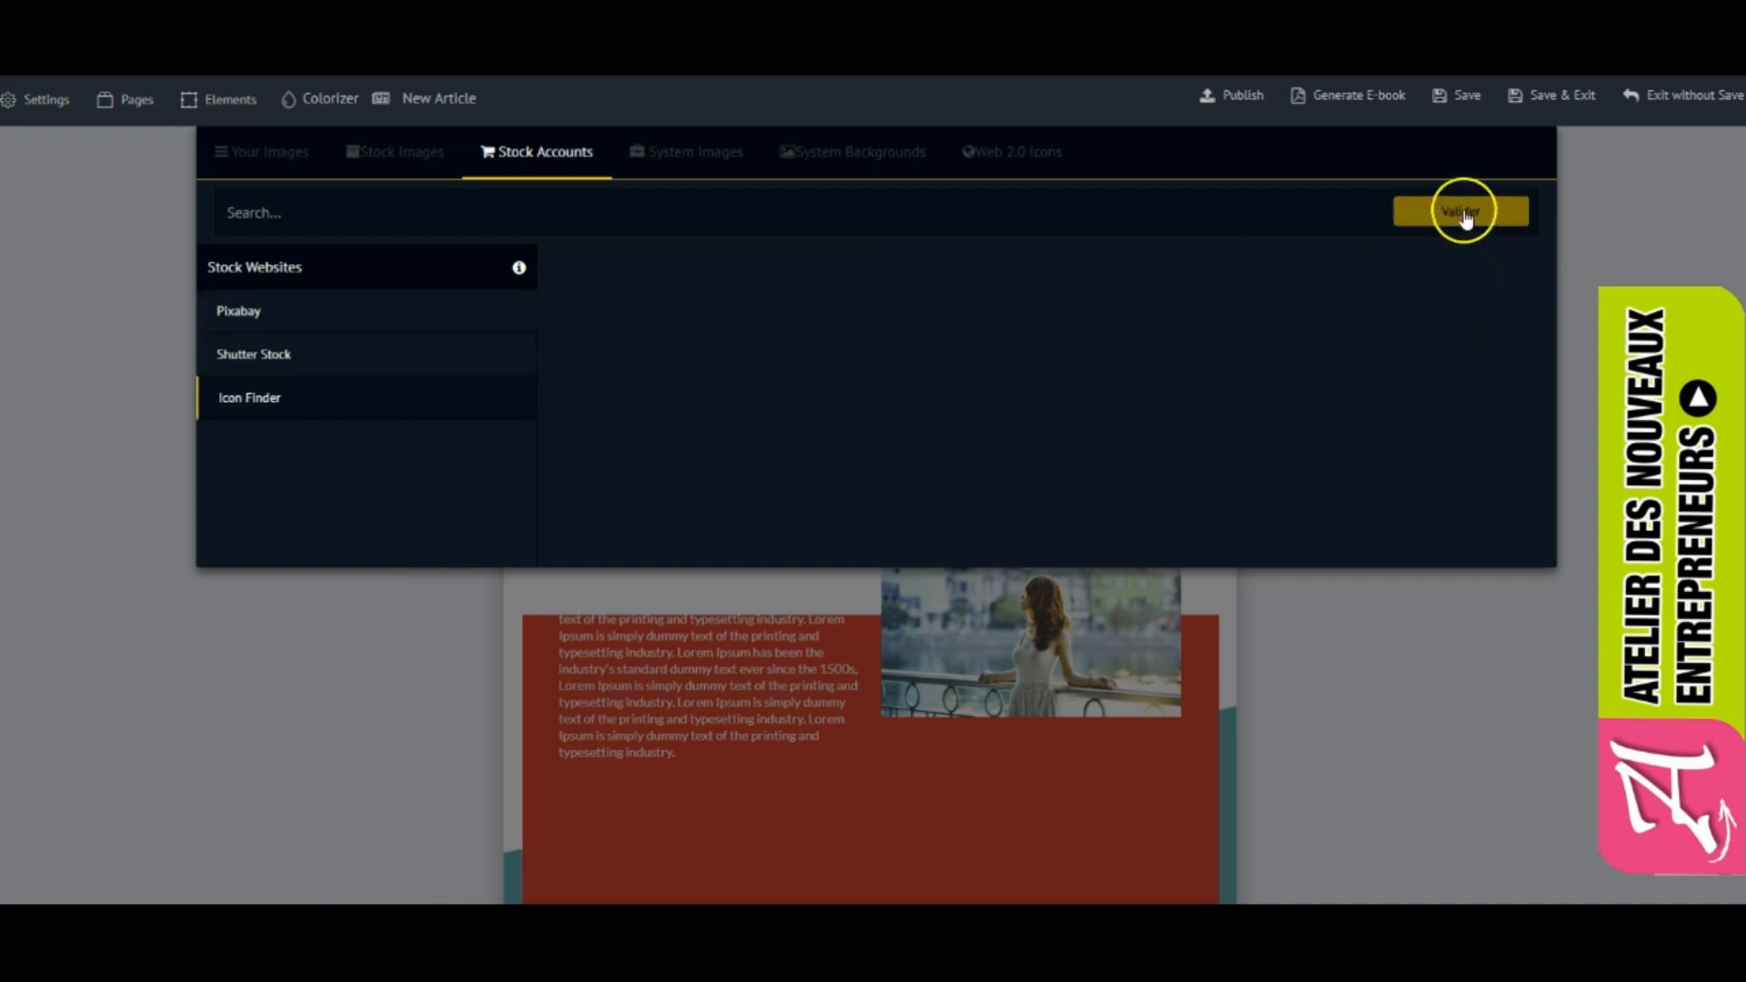
Step: Search Shutter Stock for "beach" and replace the woman's photo with the picture of palm leaves over a turquoise sea
{"action": "left_click", "coordinate": [312, 354]}
{"action": "left_click", "coordinate": [324, 214]}
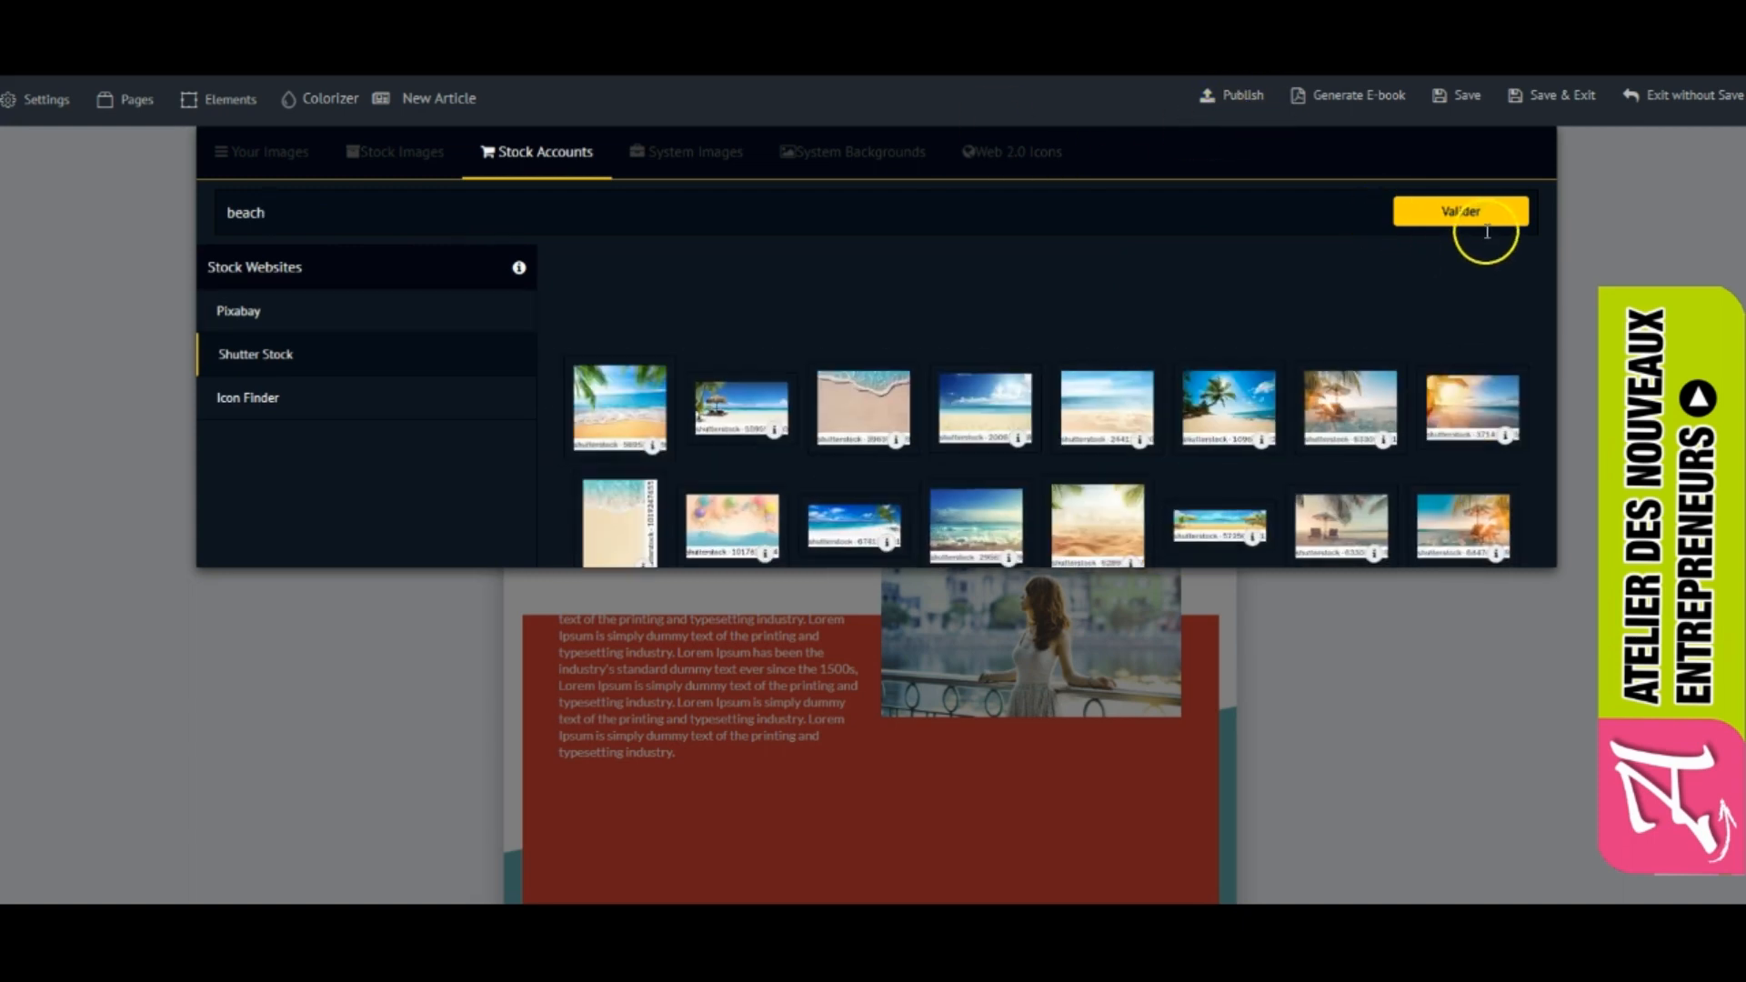
{"action": "scroll", "coordinate": [826, 363], "scroll_direction": "down", "scroll_amount": 3}
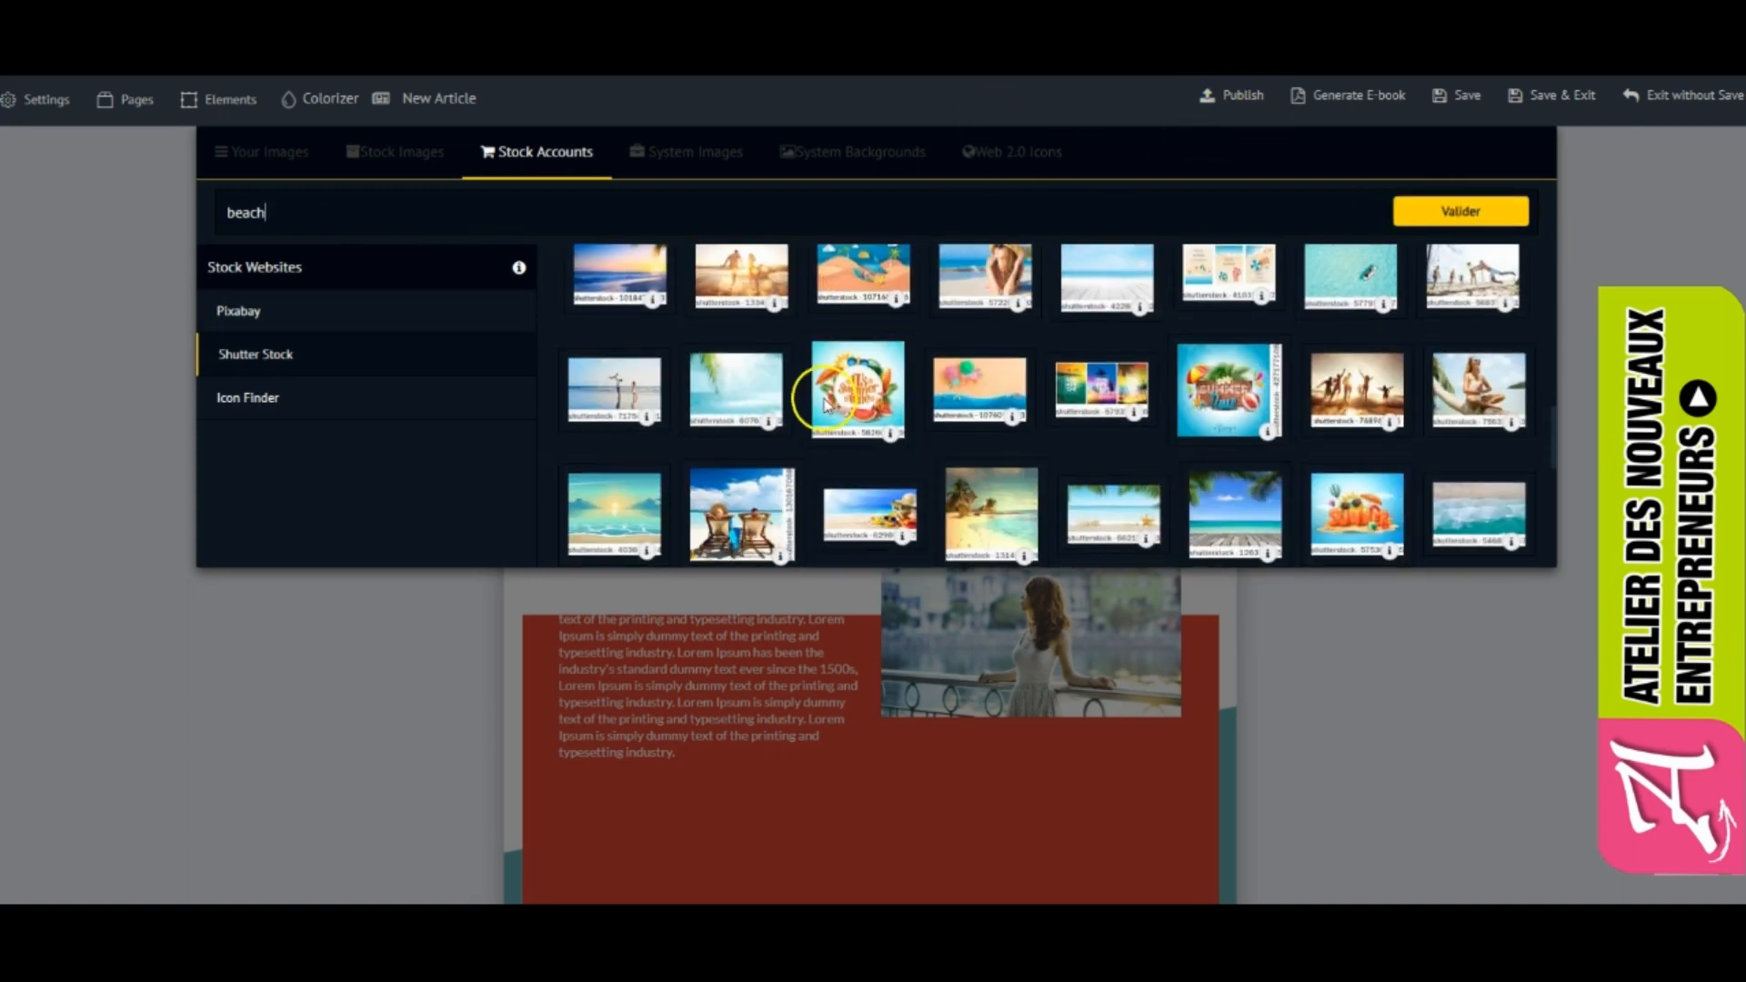
{"action": "left_click", "coordinate": [764, 401]}
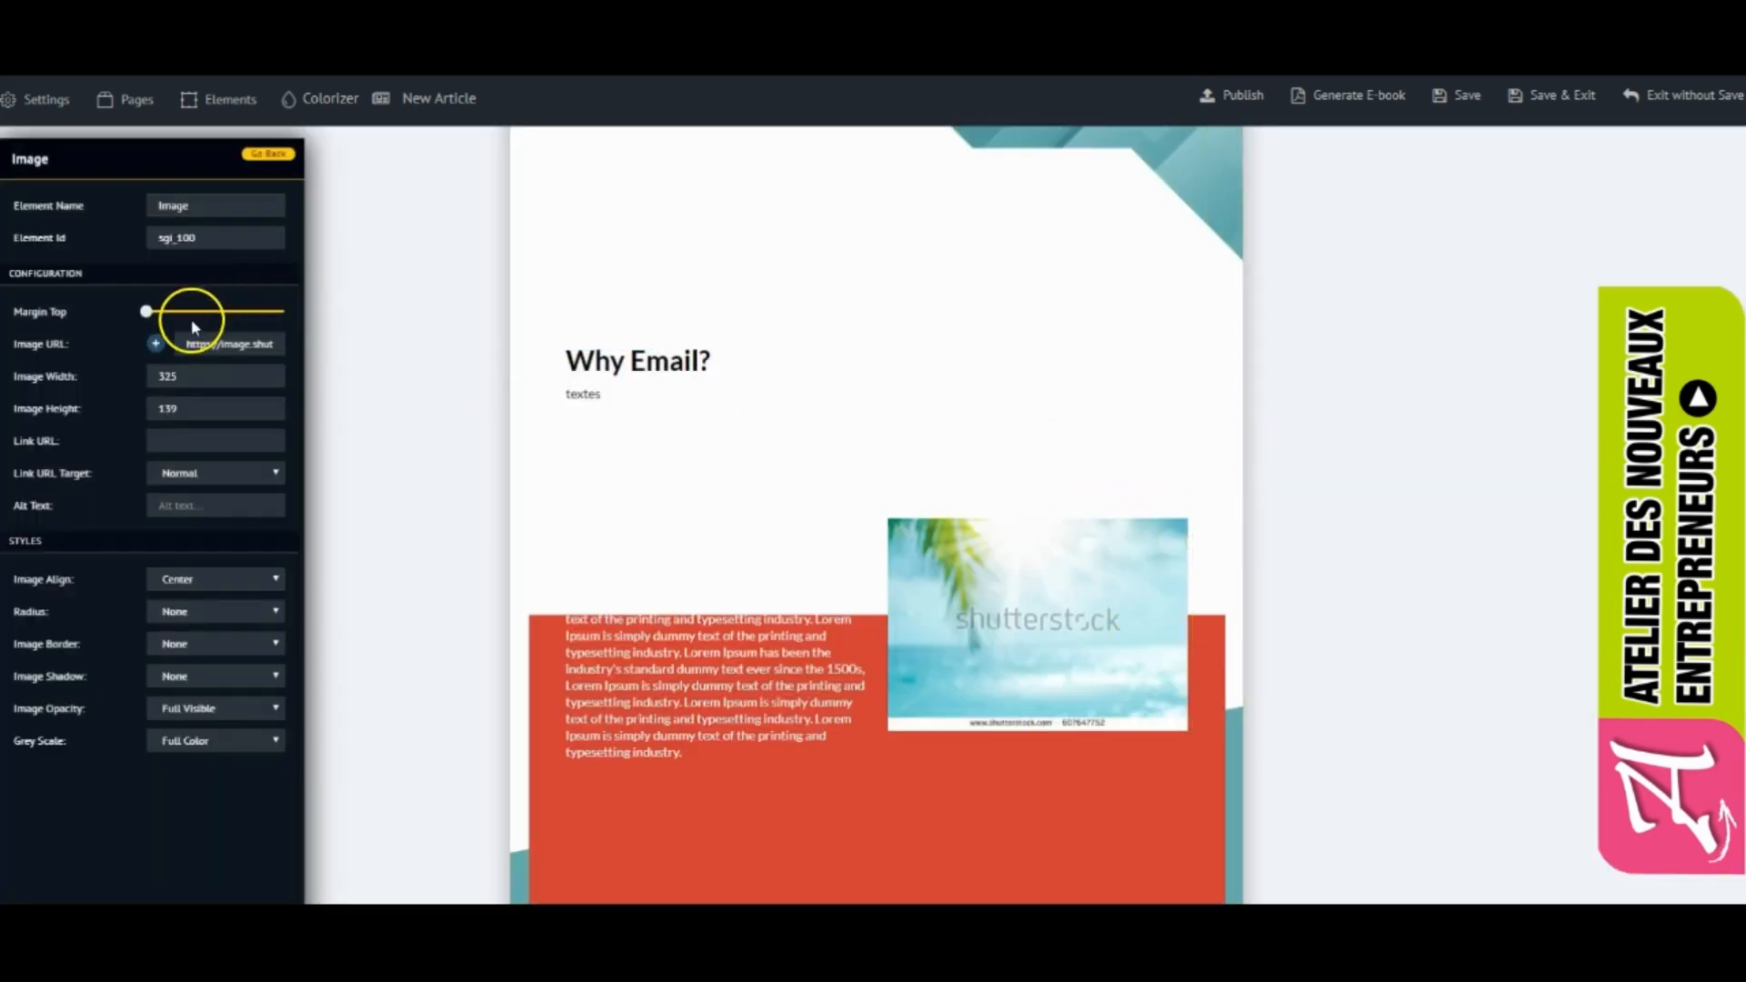
Step: Reopen the image library and browse the stock image categories Beverages, Comic Elements and Communication
{"action": "left_click", "coordinate": [155, 344]}
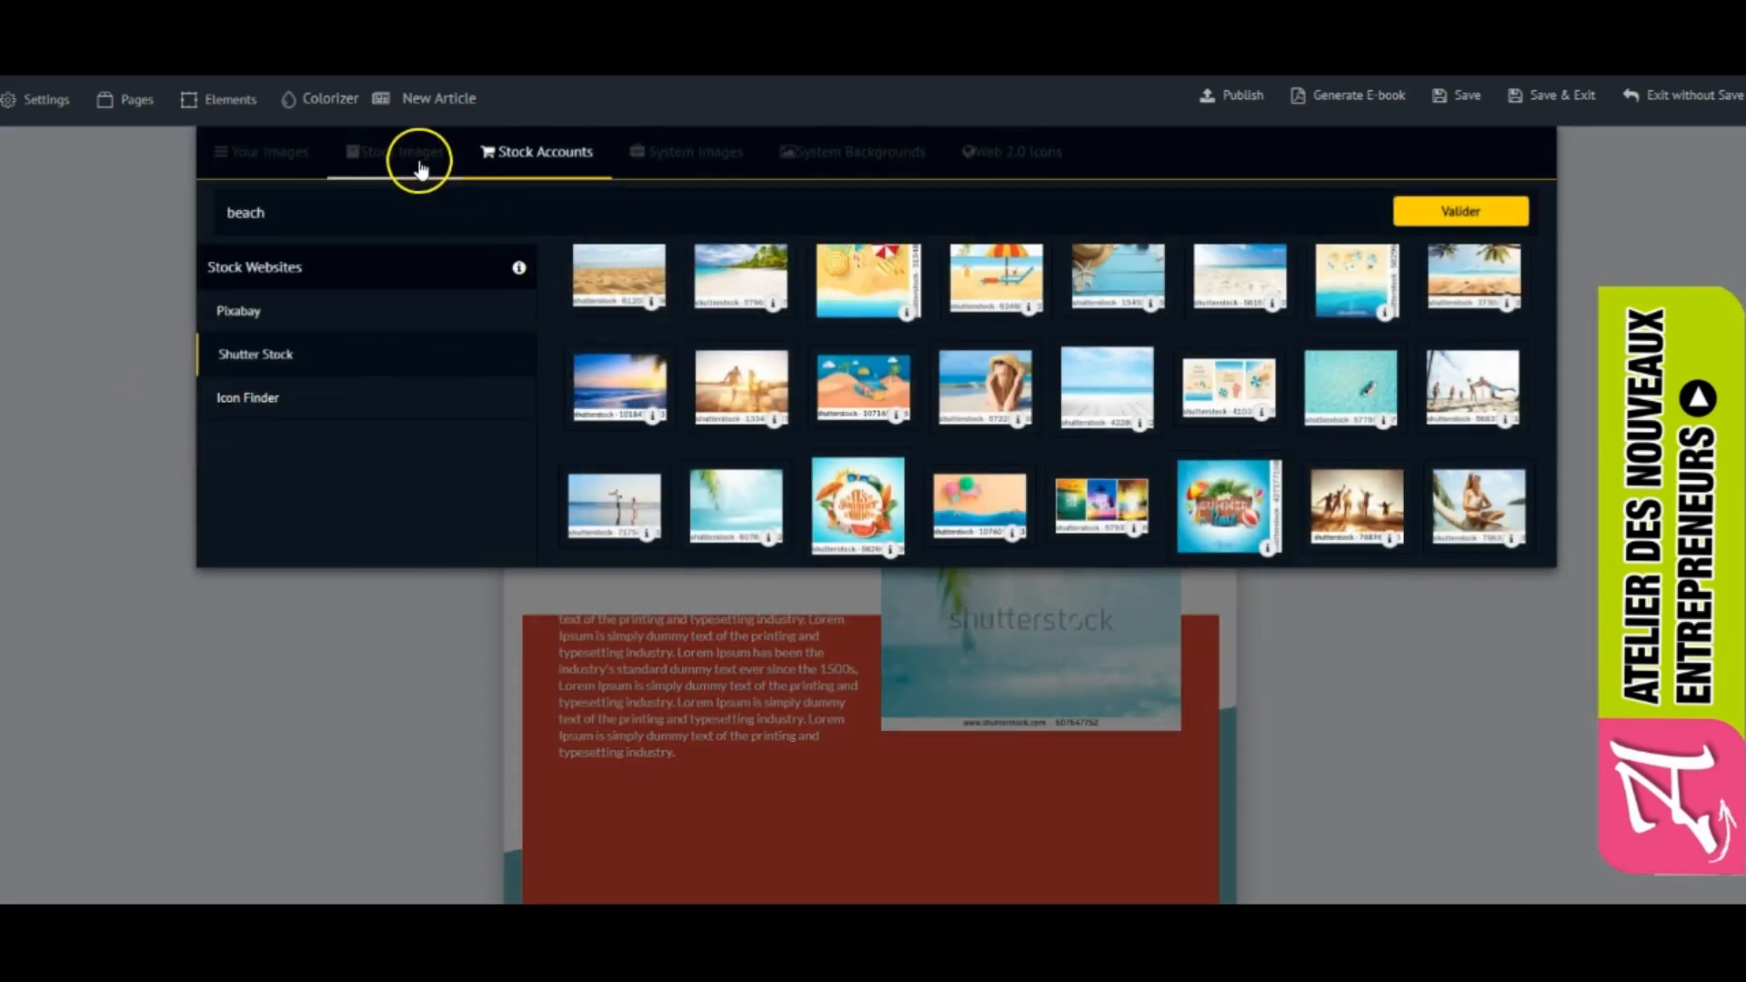
{"action": "left_click", "coordinate": [420, 162]}
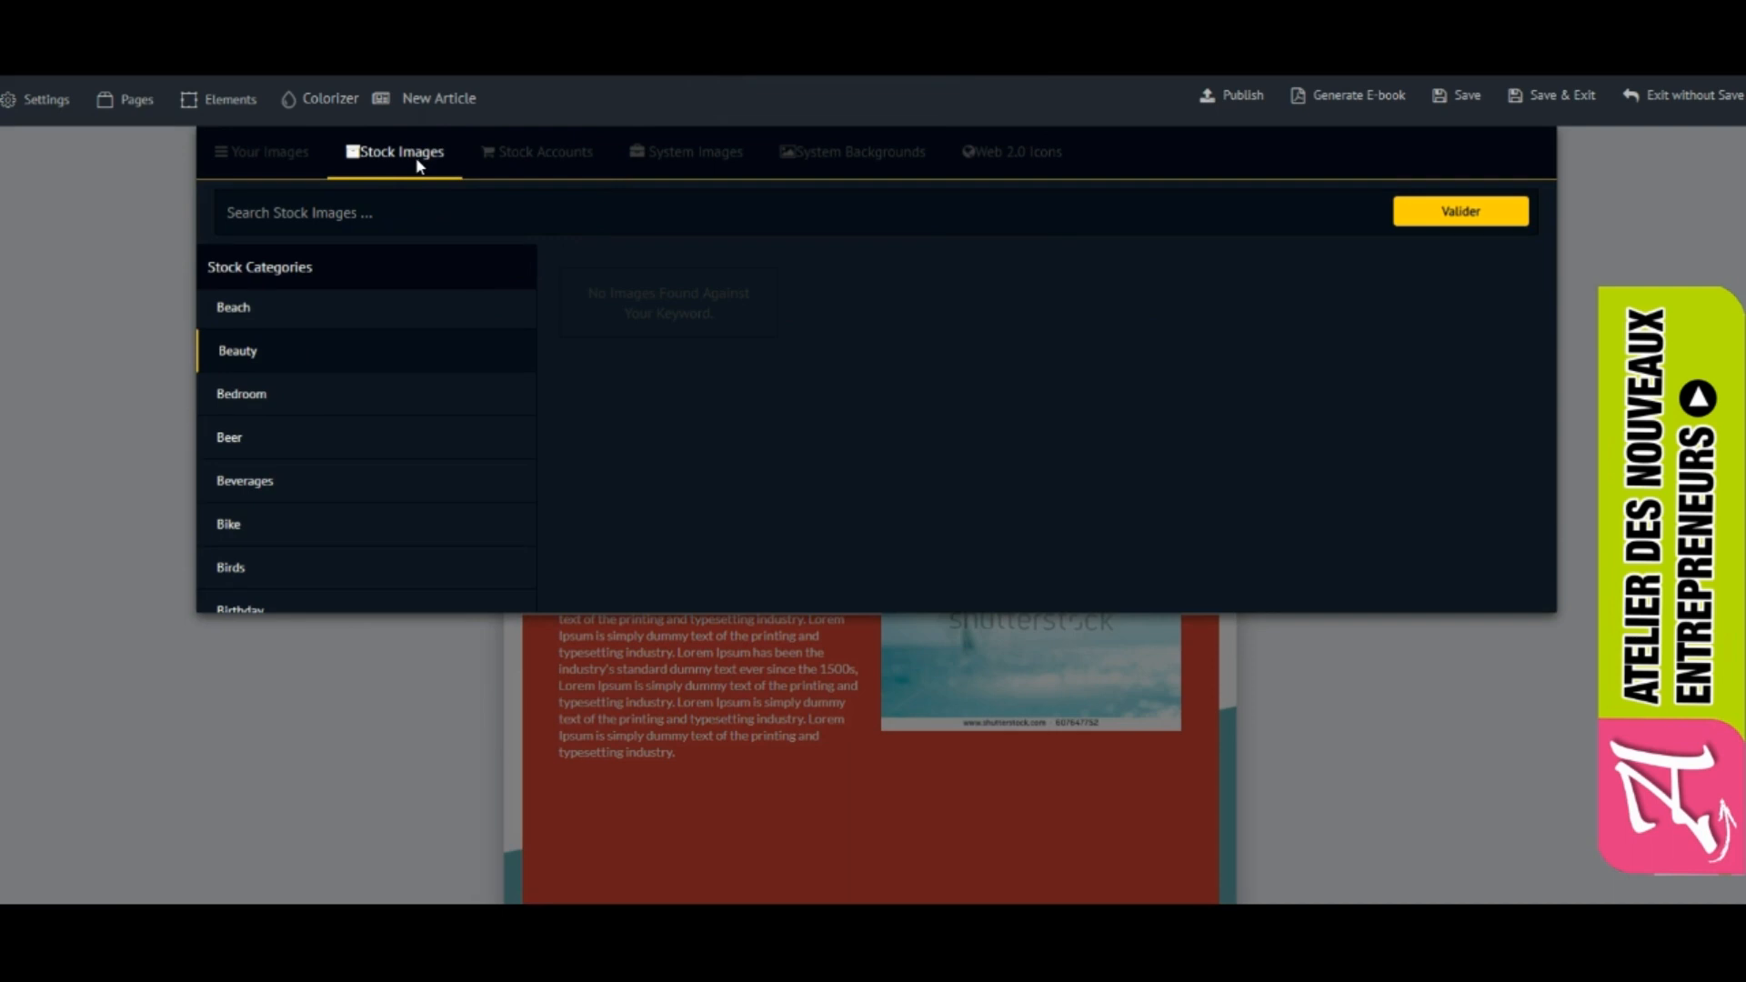
{"action": "left_click", "coordinate": [271, 482]}
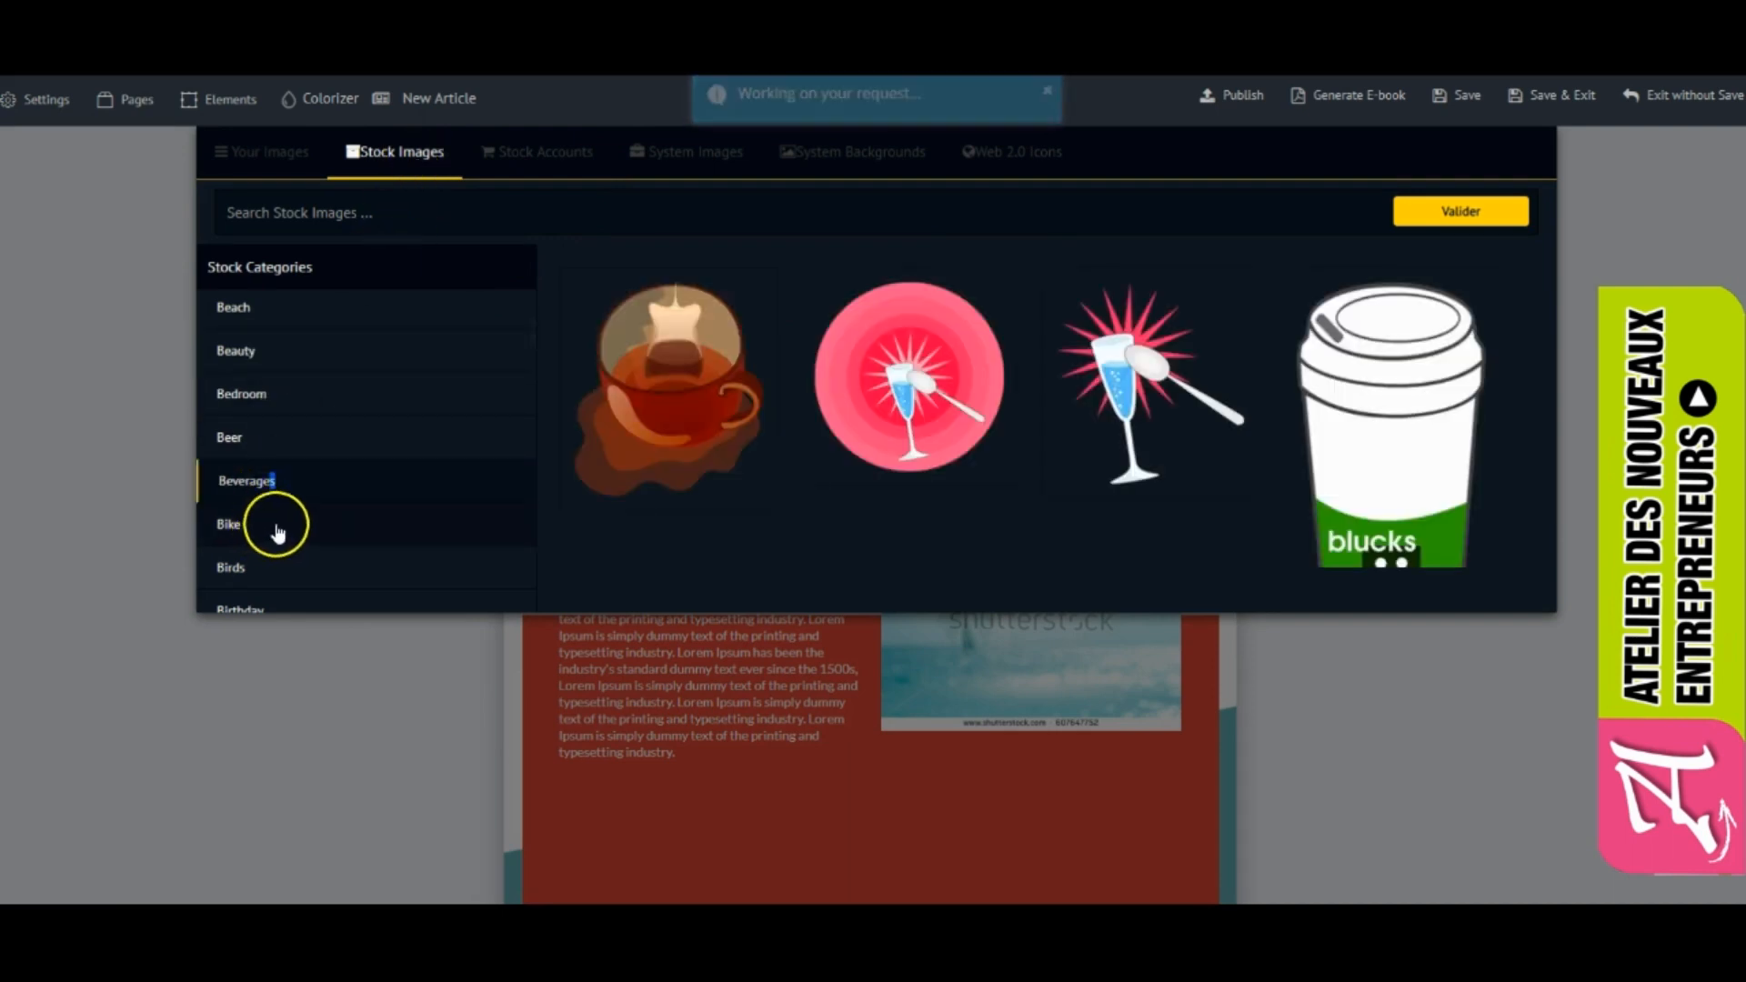
{"action": "scroll", "coordinate": [278, 532], "scroll_direction": "down", "scroll_amount": 7}
{"action": "left_click", "coordinate": [289, 482]}
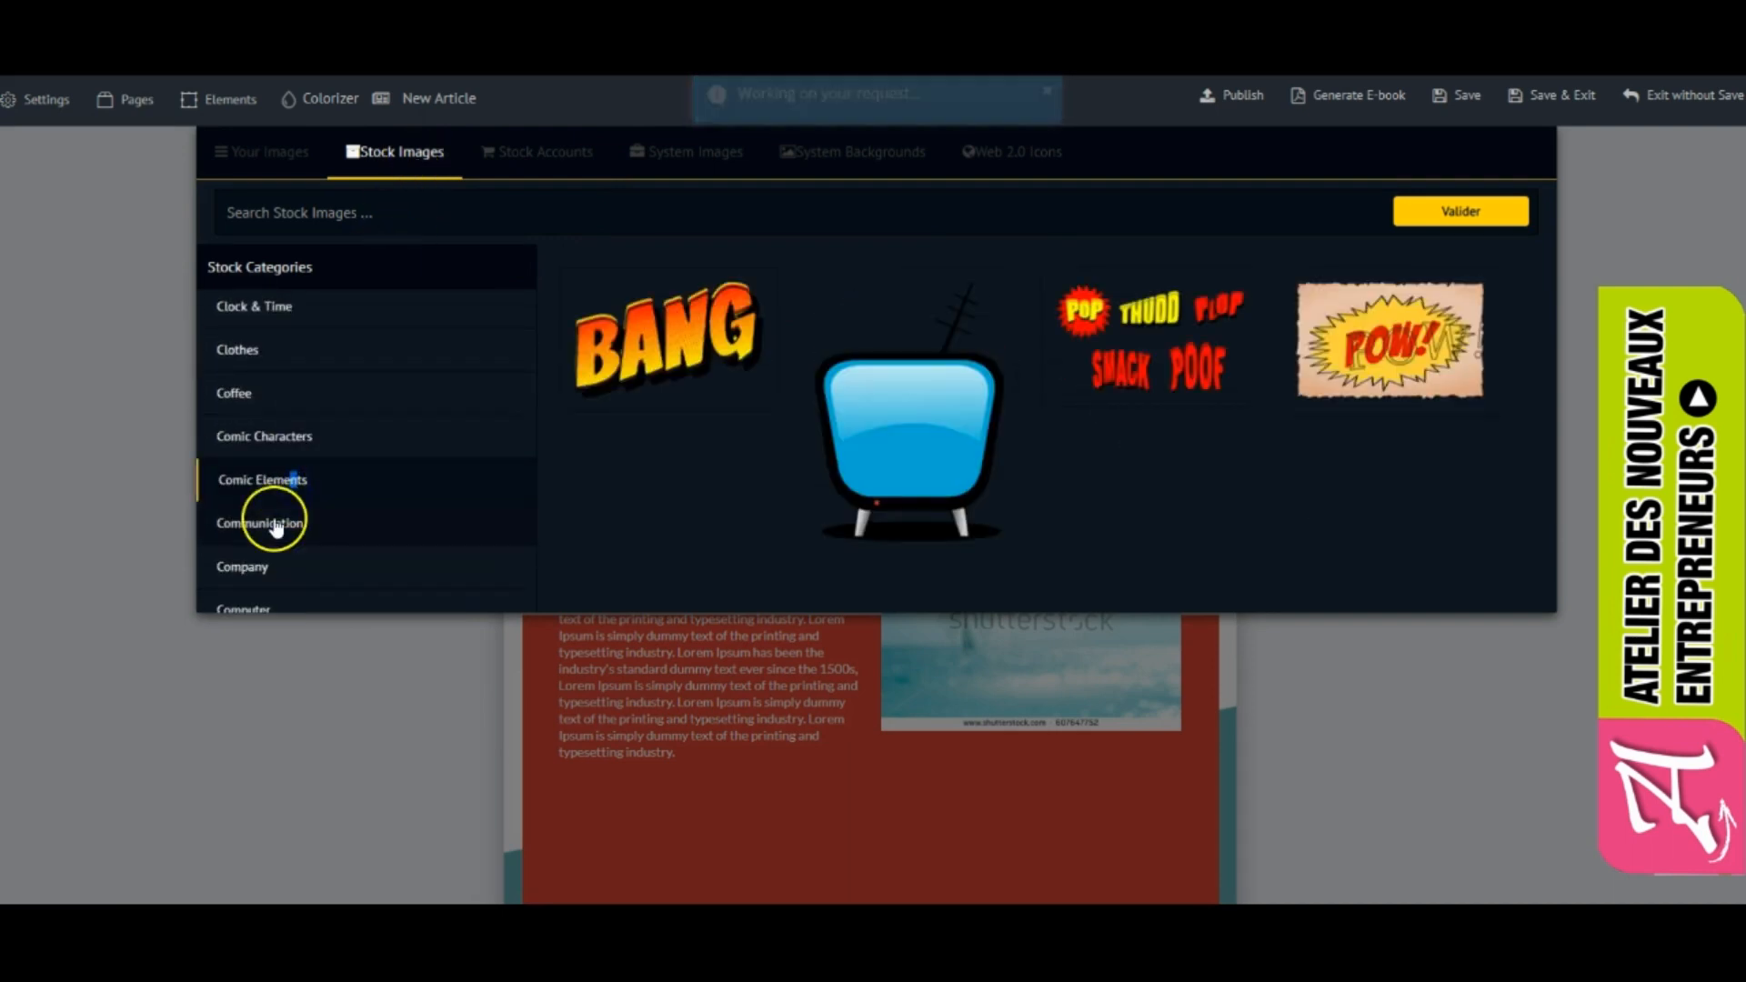
{"action": "left_click", "coordinate": [275, 525]}
Step: Browse the system images and the system backgrounds for Betting & Trading Systems, Education, Employment & Jobs, Games, and Home, Food & Health
{"action": "left_click", "coordinate": [673, 156]}
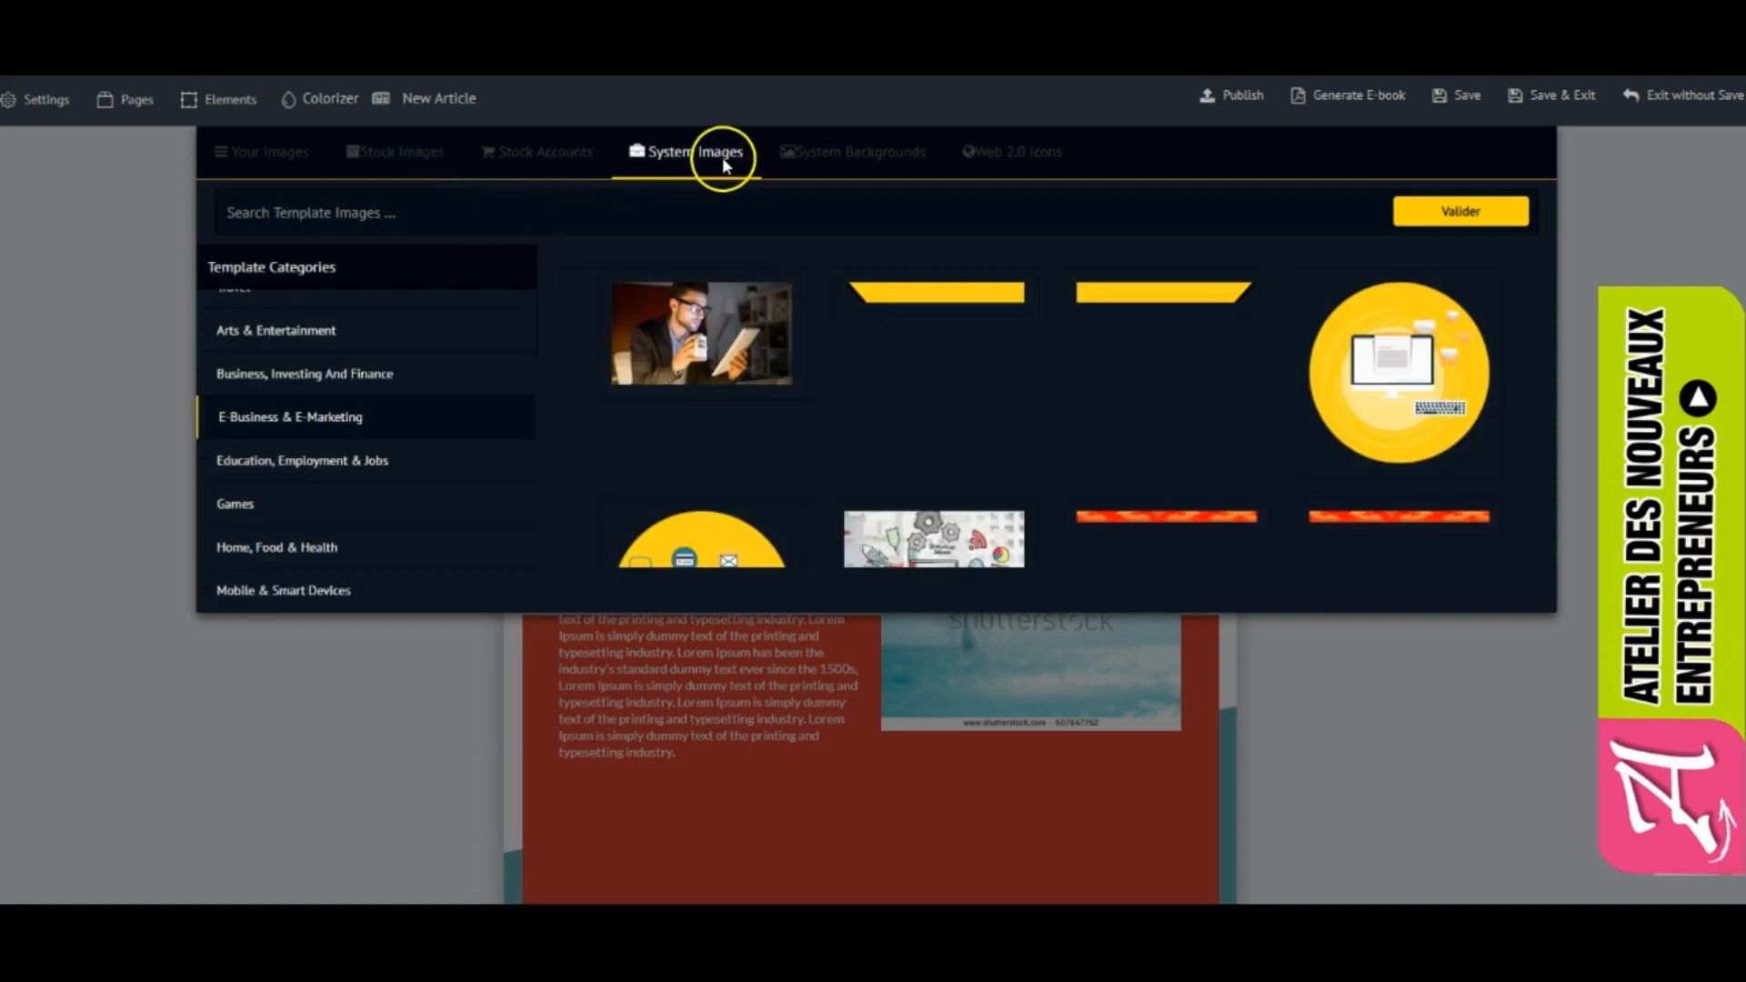
{"action": "left_click", "coordinate": [840, 154]}
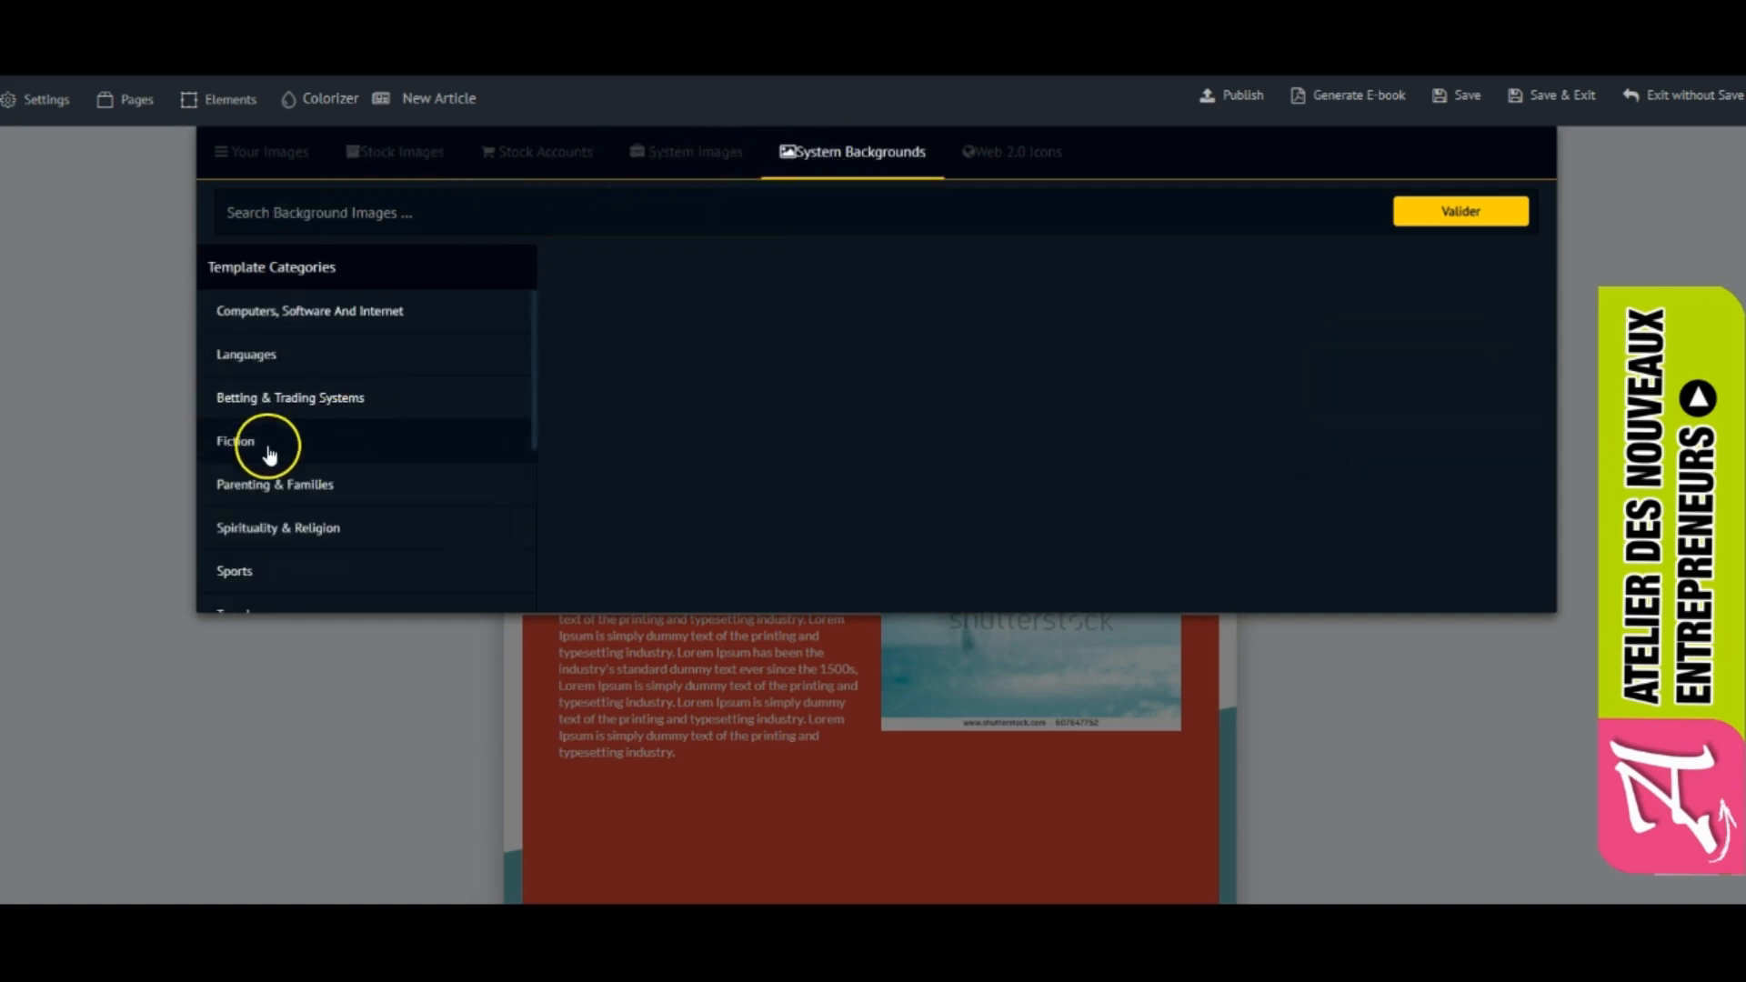
{"action": "left_click", "coordinate": [293, 398]}
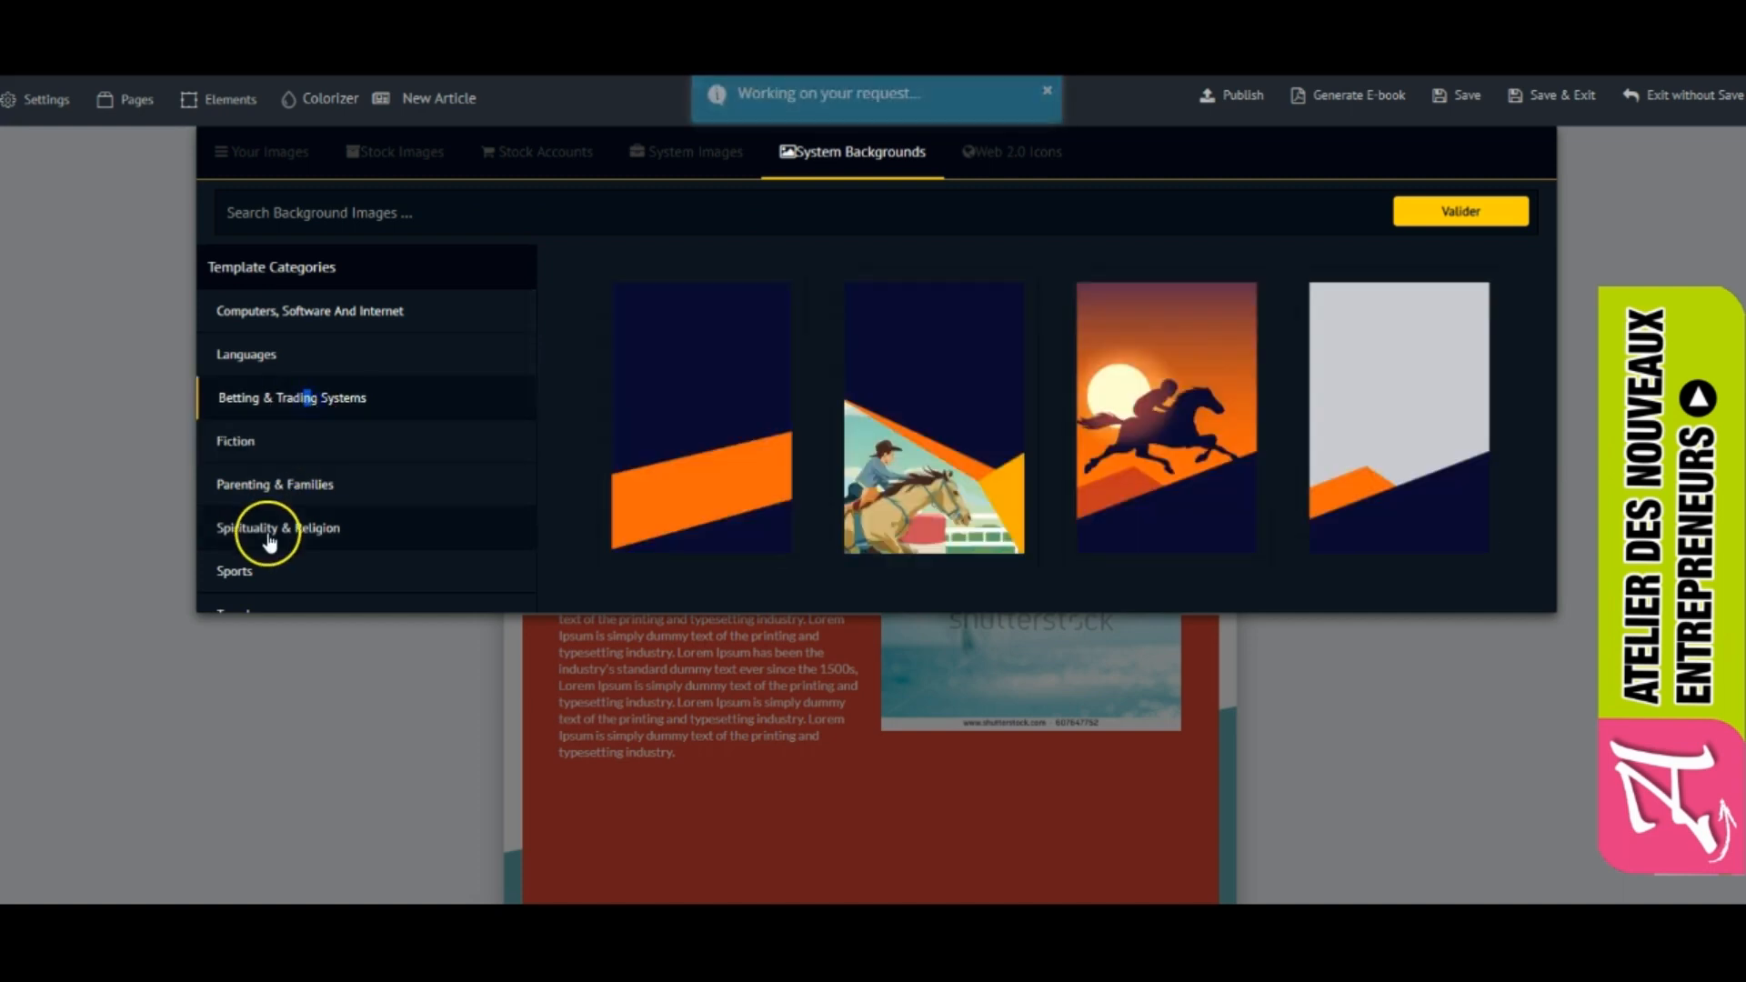
{"action": "scroll", "coordinate": [292, 523], "scroll_direction": "down", "scroll_amount": 4}
{"action": "left_click", "coordinate": [328, 466]}
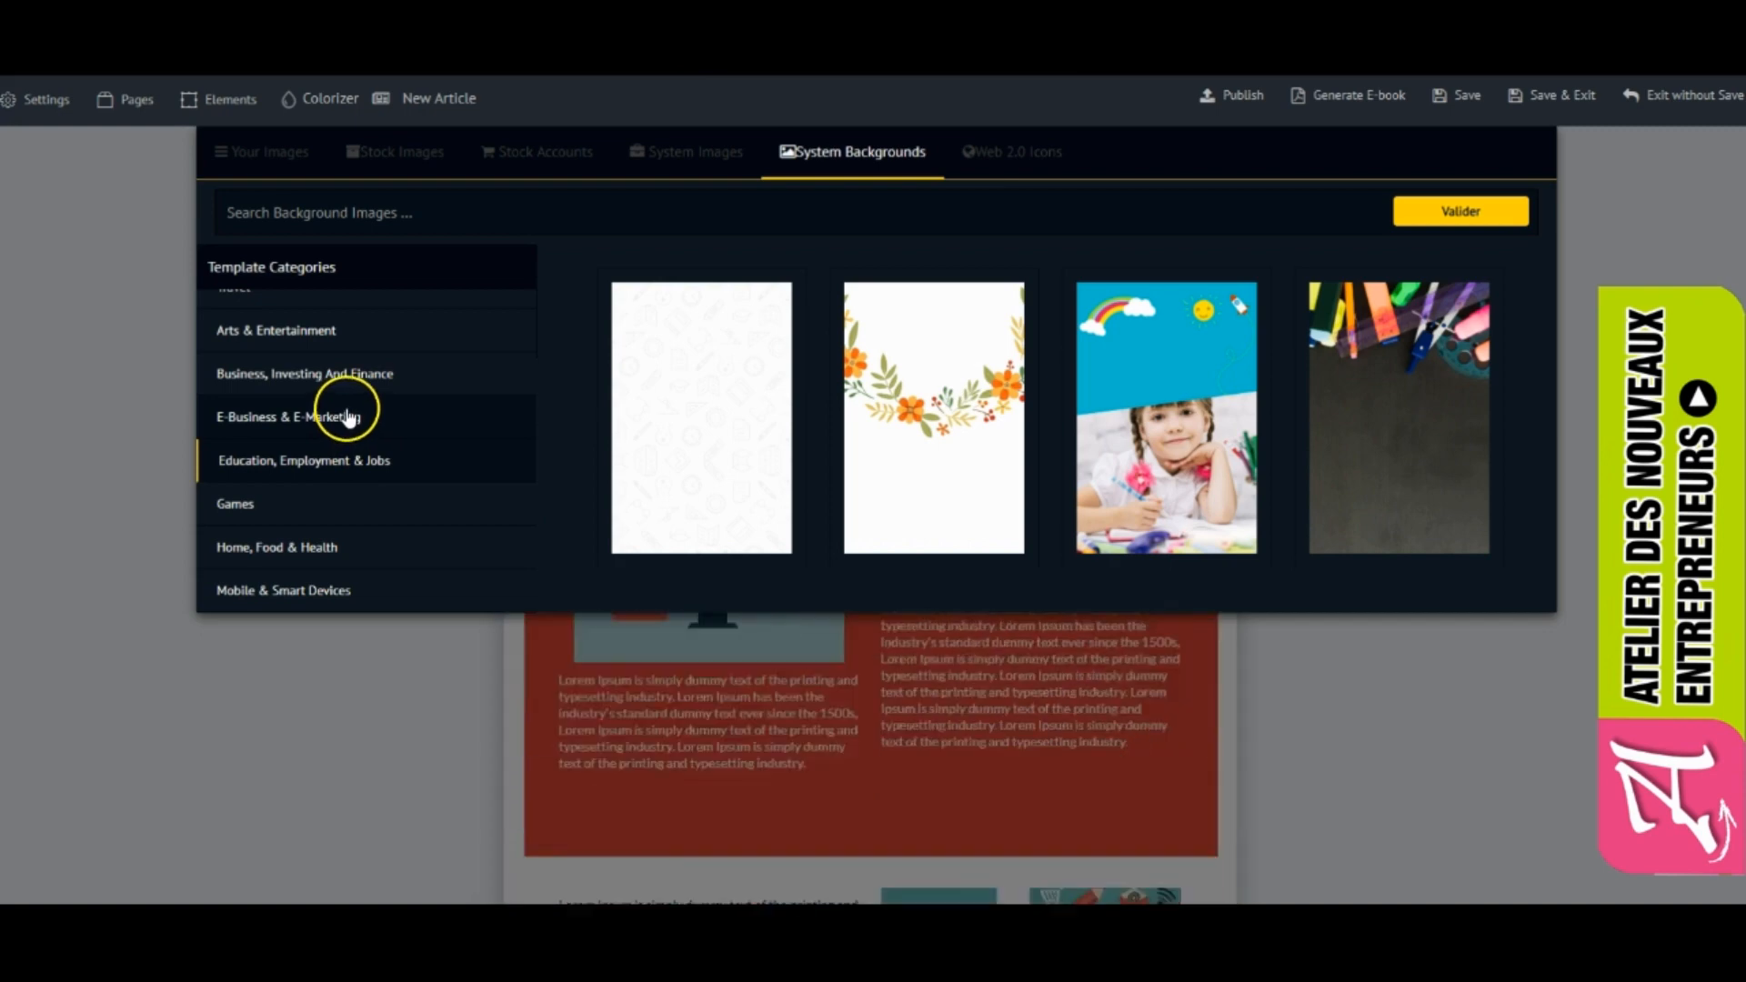
{"action": "left_click", "coordinate": [278, 504]}
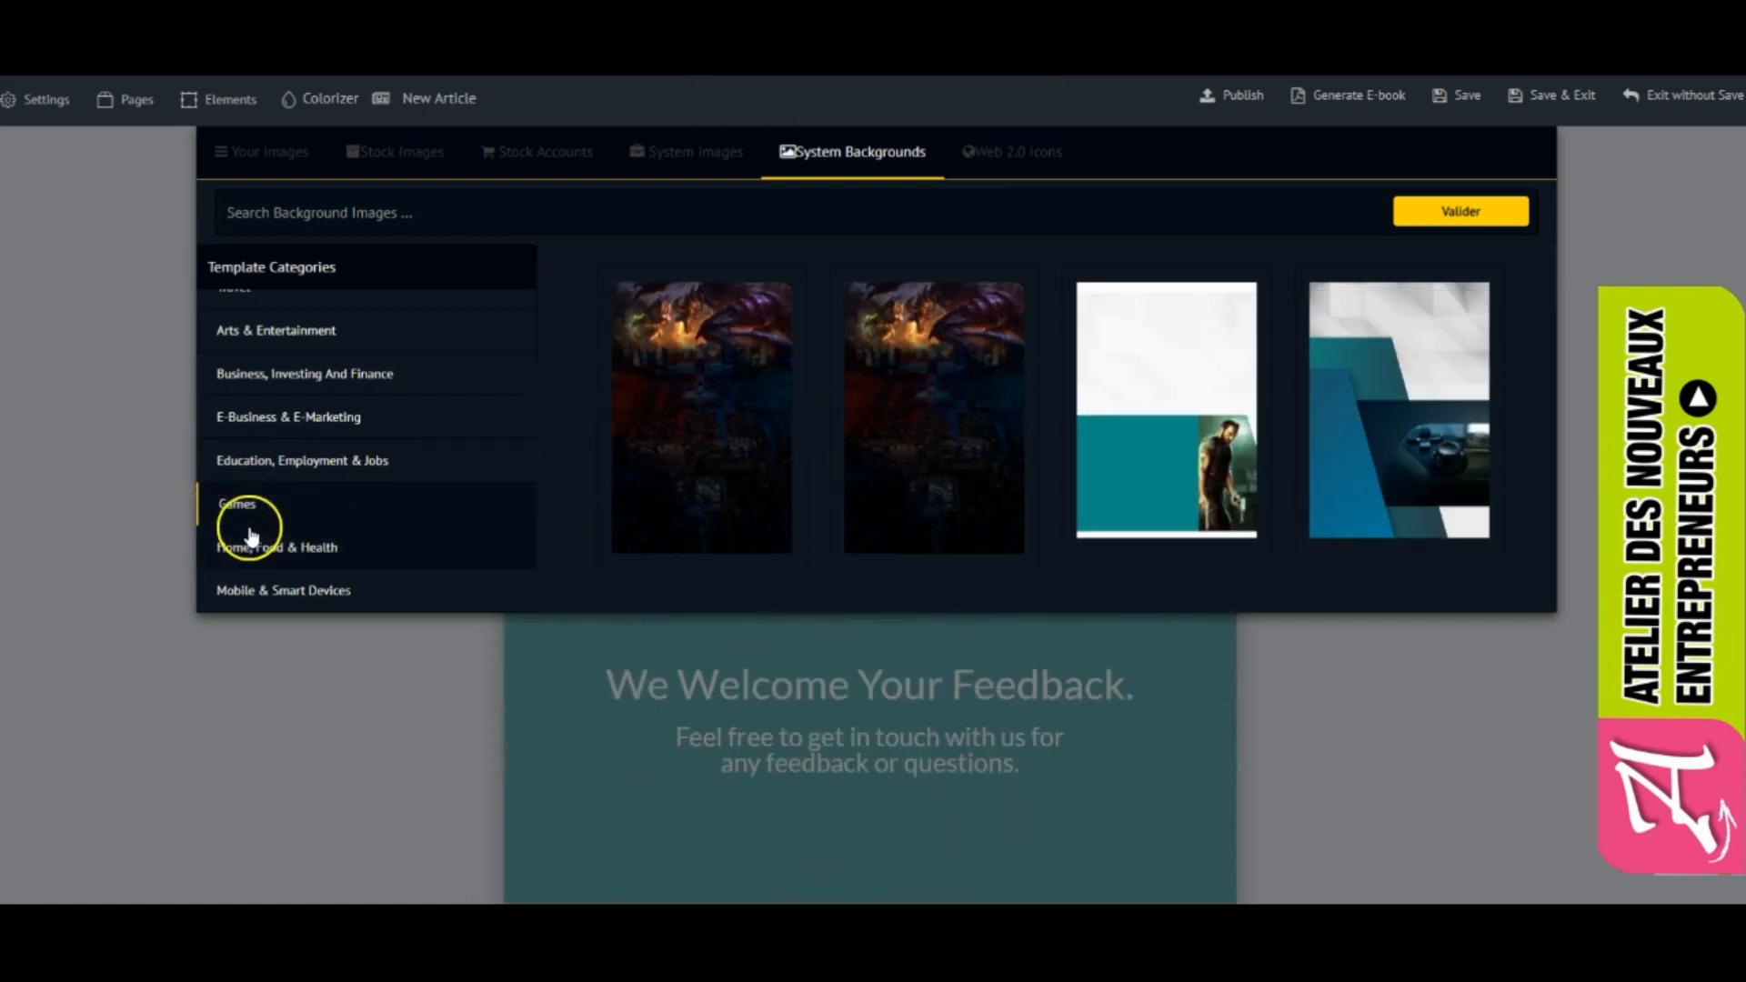
{"action": "left_click", "coordinate": [273, 548]}
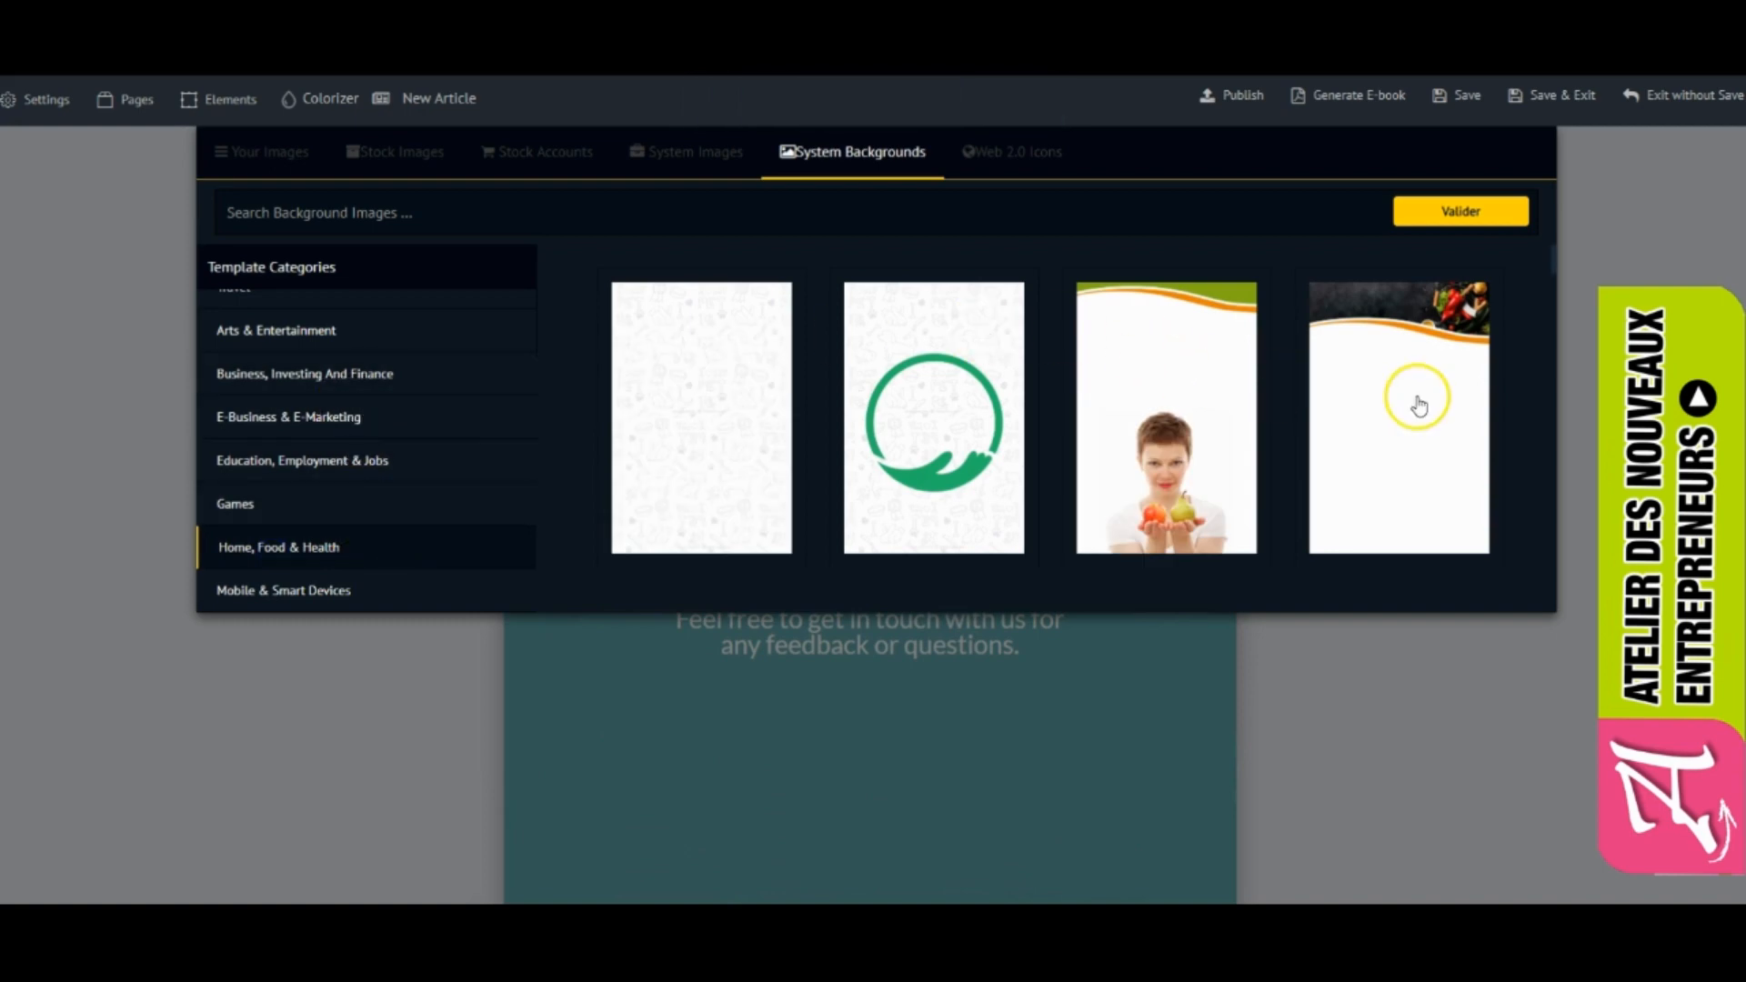
Step: Browse the Web 2.0 icons in Communication, Shopping And Commerce and Social Media, and return to the system images
{"action": "left_click", "coordinate": [1020, 155]}
{"action": "left_click", "coordinate": [212, 446]}
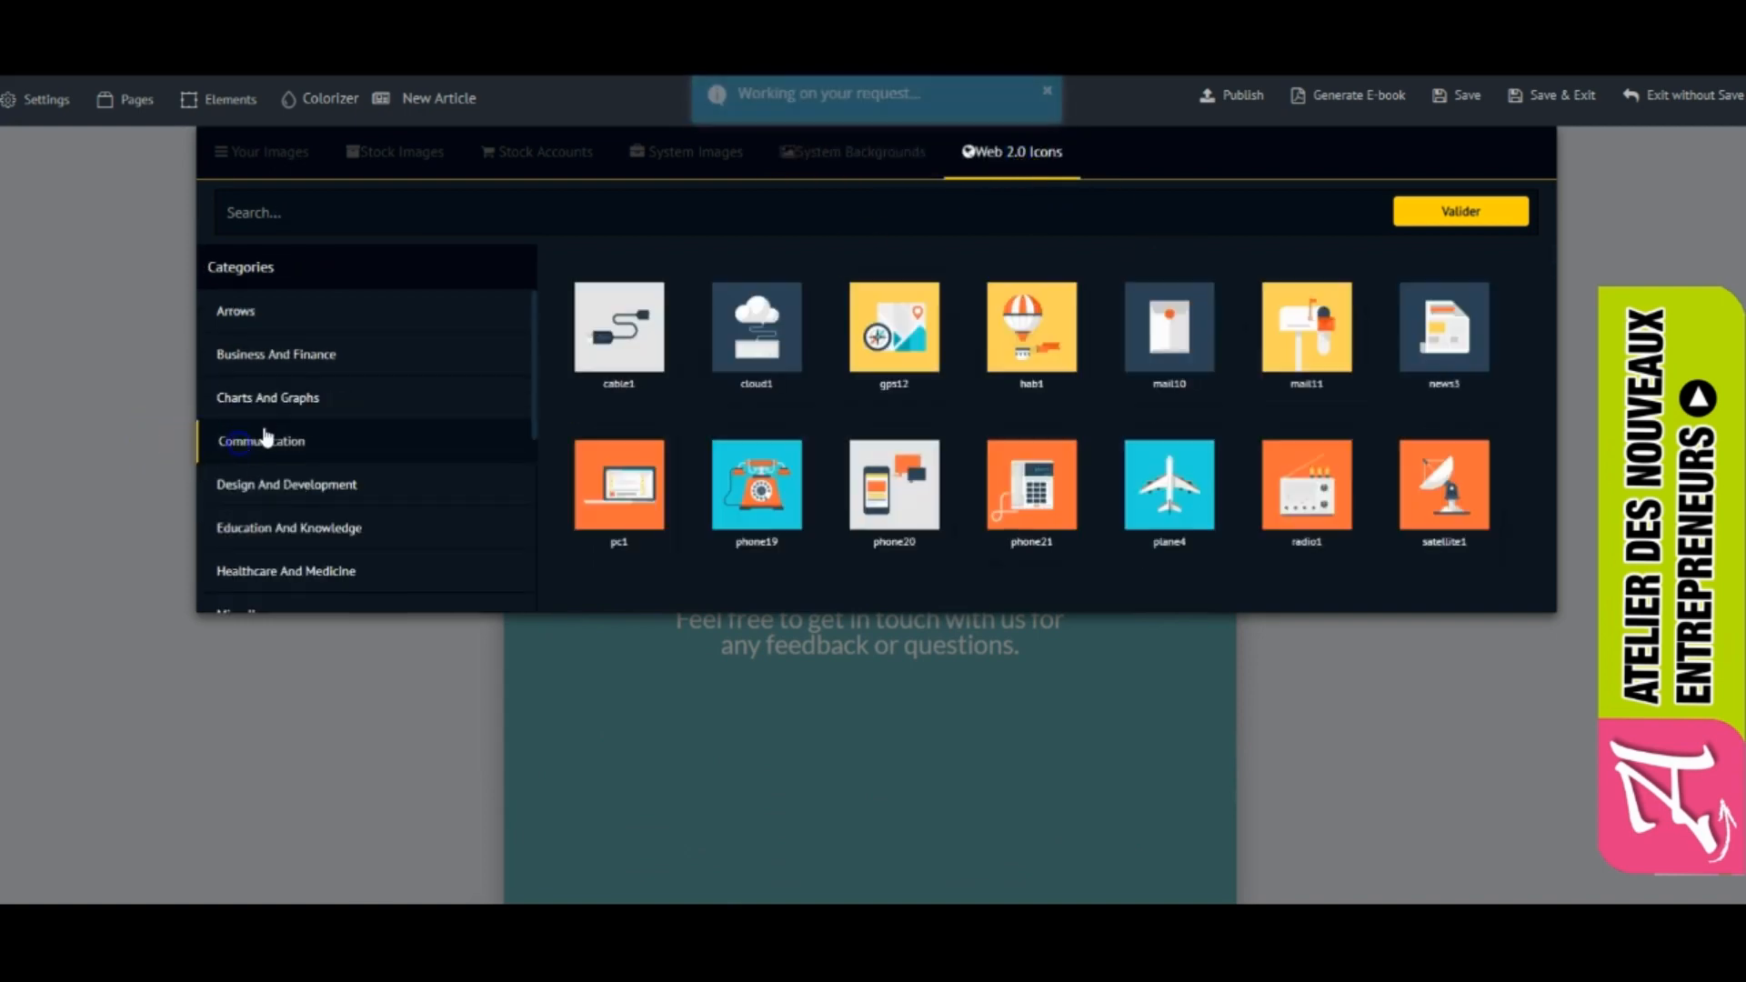
{"action": "scroll", "coordinate": [1009, 504], "scroll_direction": "down", "scroll_amount": 3}
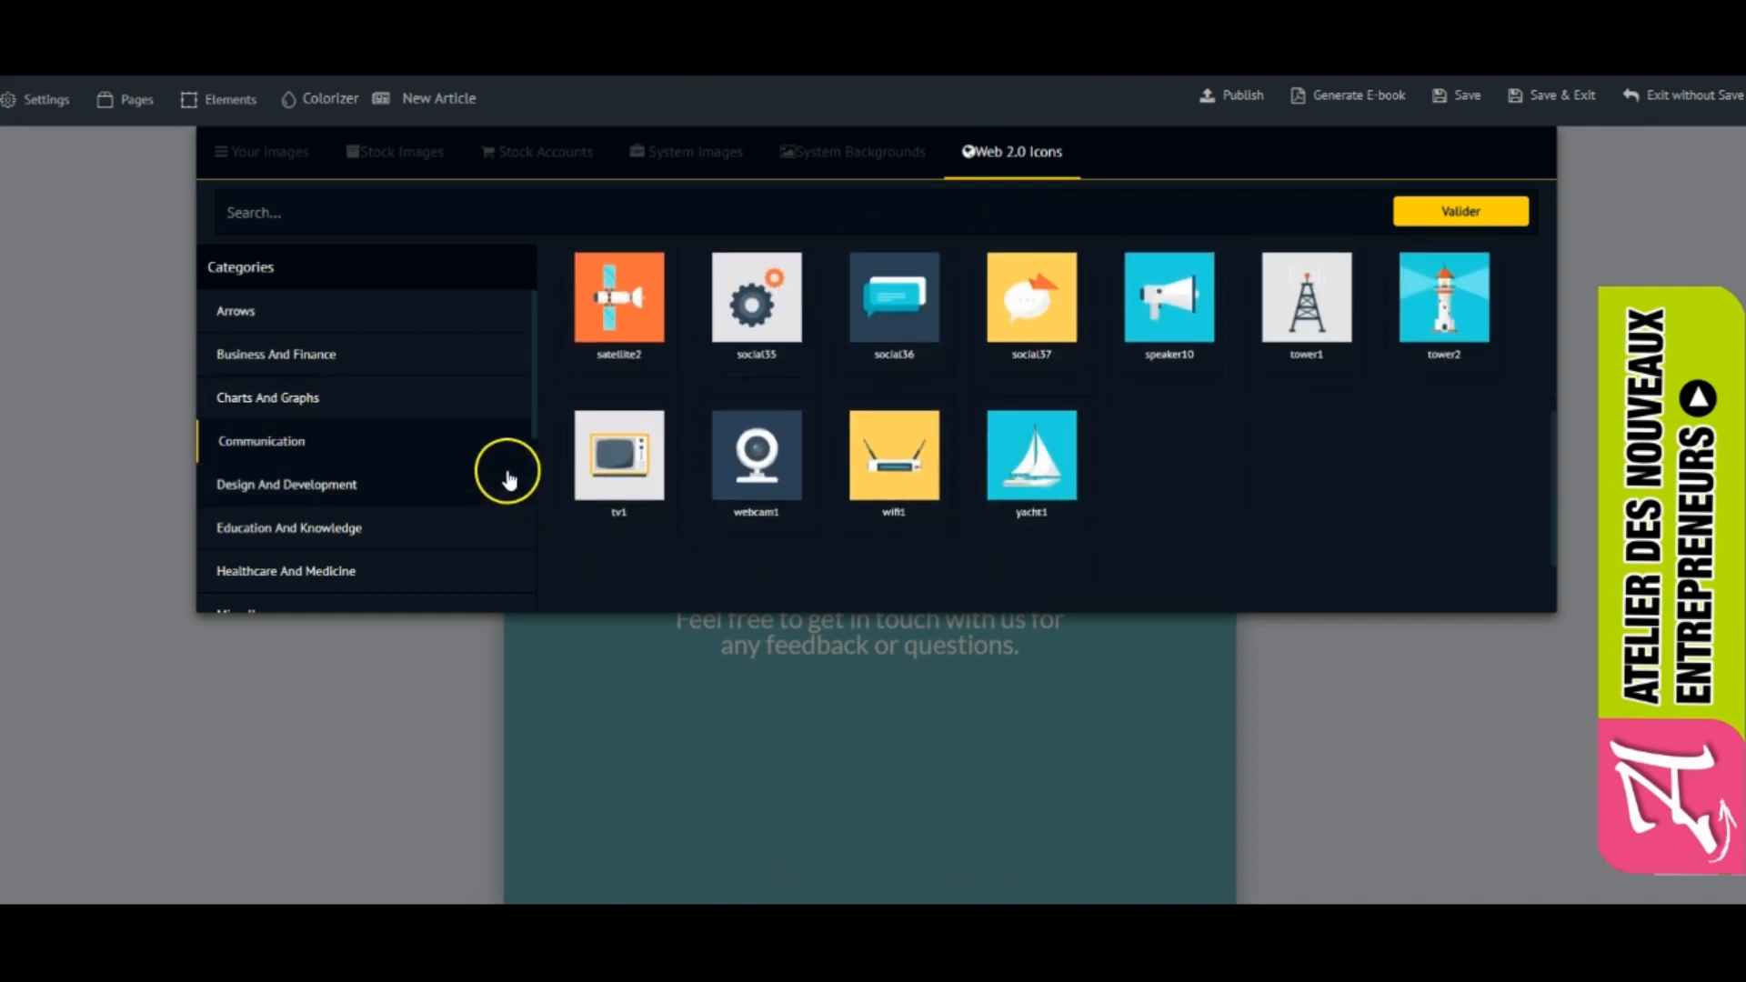
{"action": "scroll", "coordinate": [509, 455], "scroll_direction": "down", "scroll_amount": 5}
{"action": "left_click", "coordinate": [343, 460]}
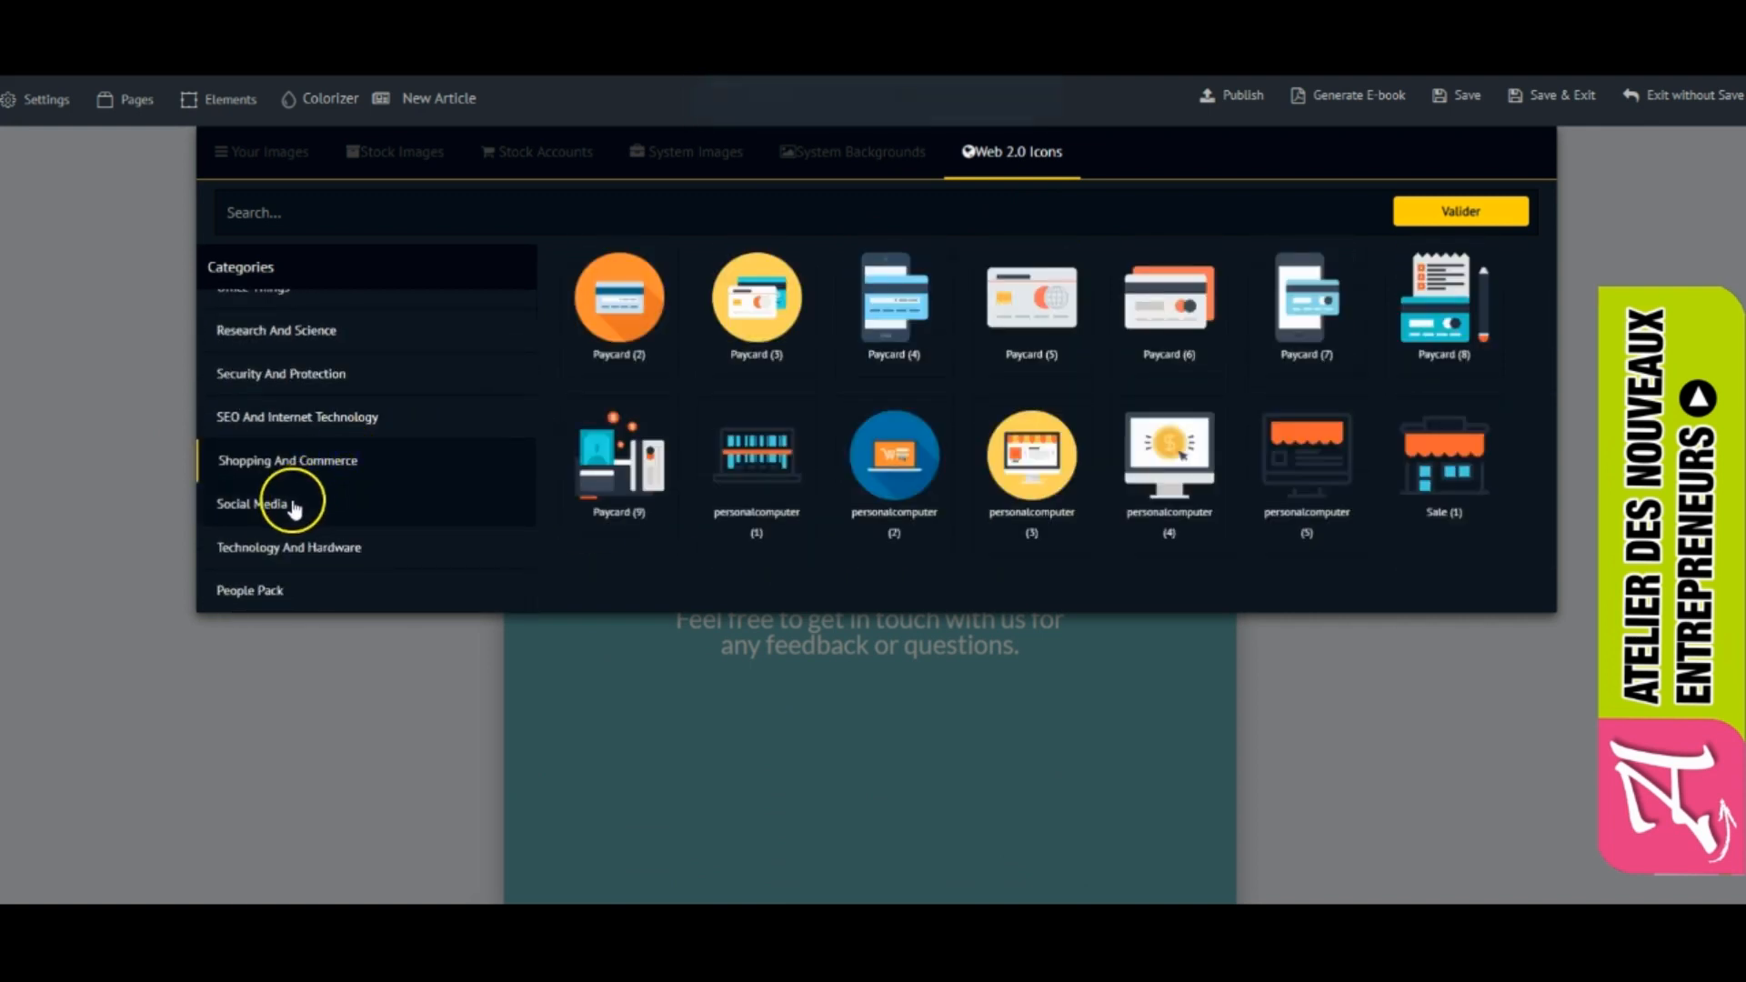
{"action": "left_click", "coordinate": [300, 503]}
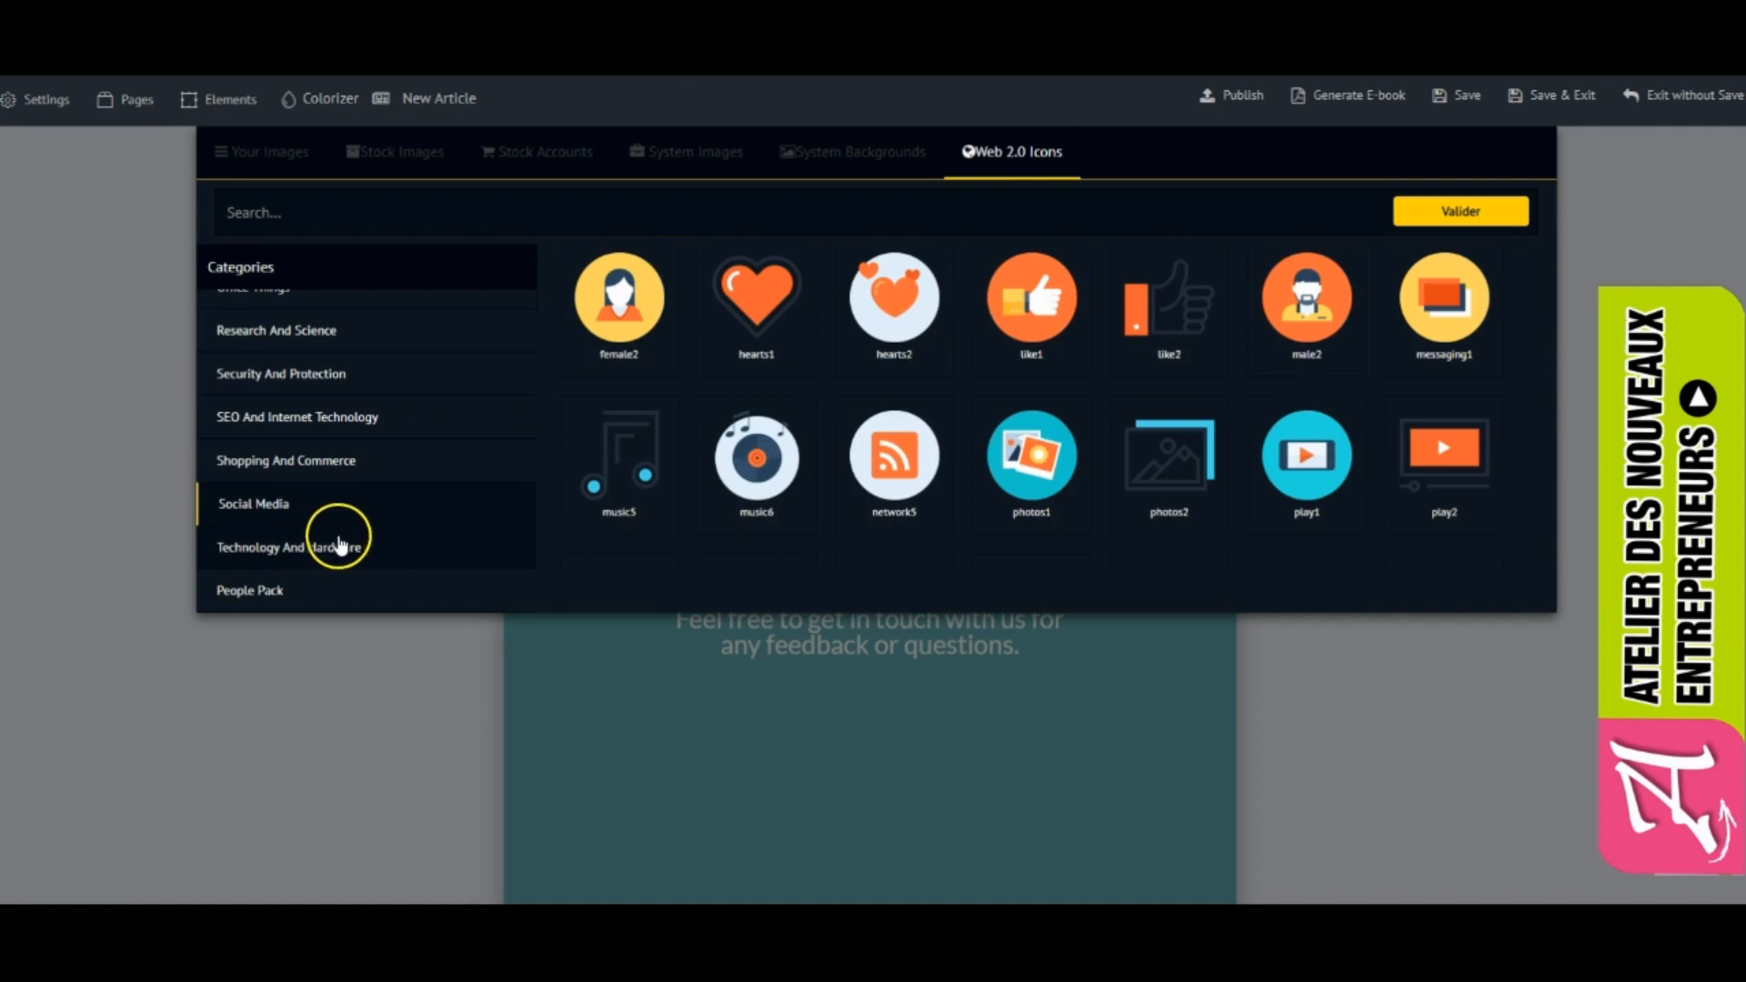
{"action": "scroll", "coordinate": [890, 409], "scroll_direction": "up", "scroll_amount": 15}
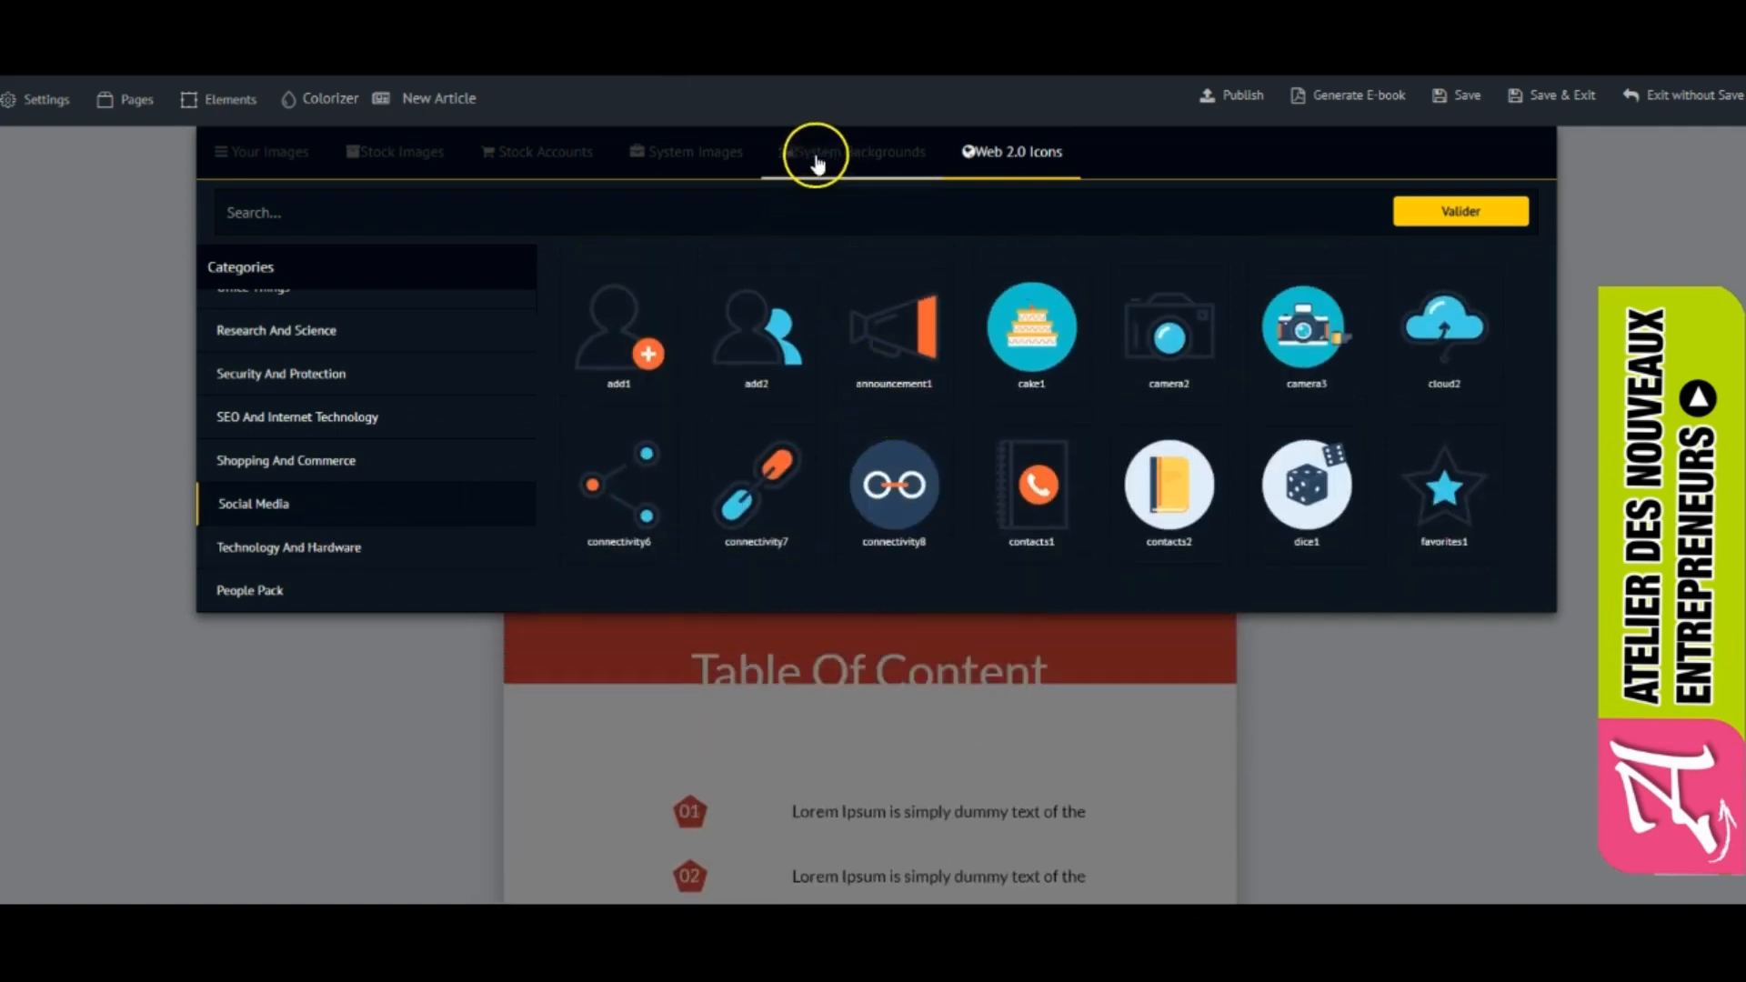
{"action": "left_click", "coordinate": [703, 159]}
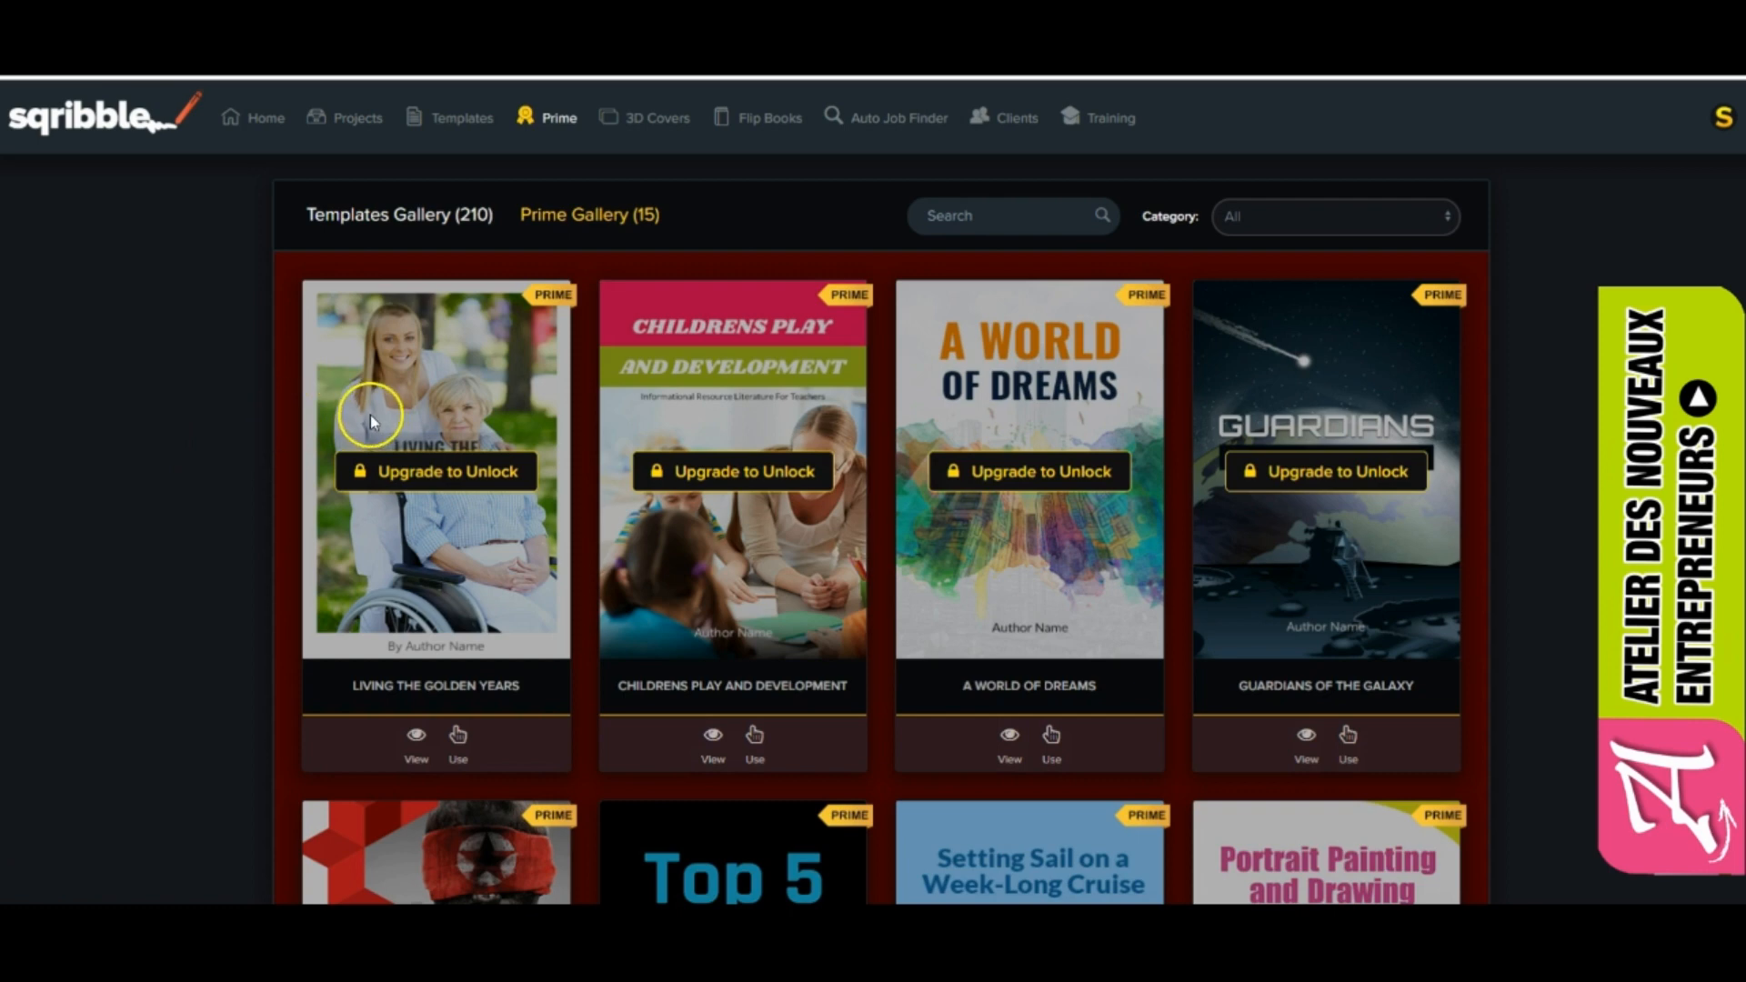
Step: View the Prime template gallery and the example eCovers on the 3D Covers page
{"action": "left_click", "coordinate": [547, 120]}
{"action": "left_click", "coordinate": [662, 121]}
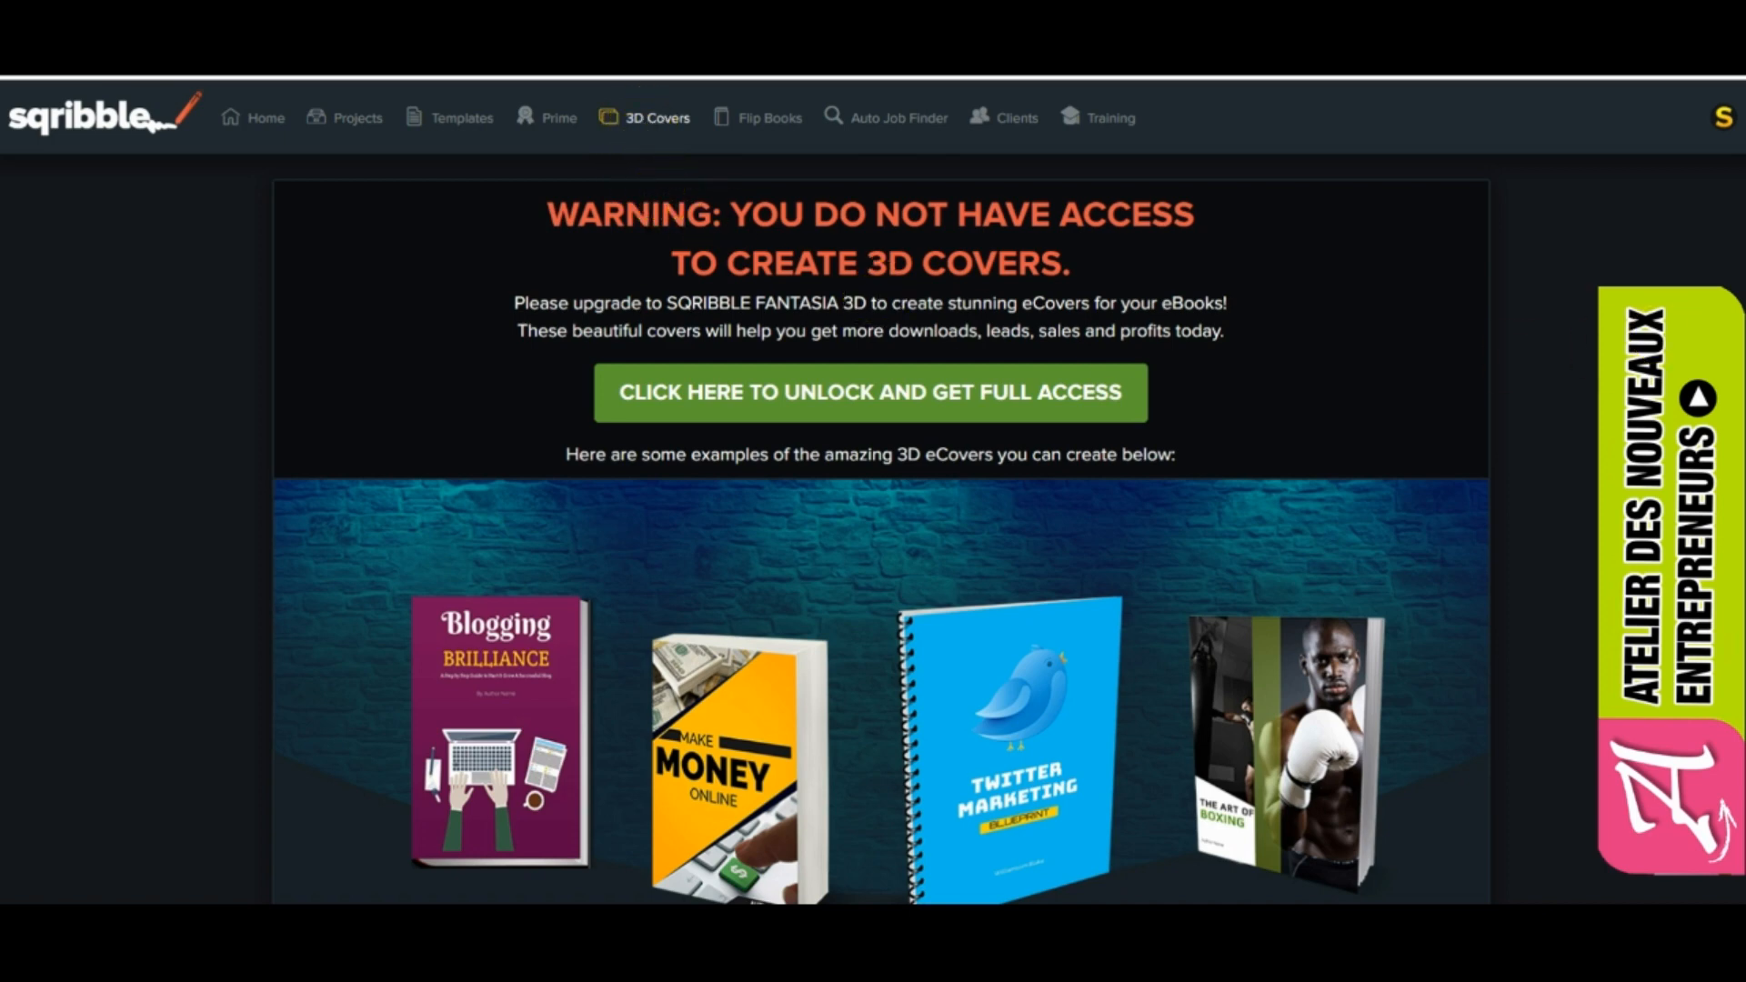
{"action": "scroll", "coordinate": [882, 535], "scroll_direction": "down", "scroll_amount": 4}
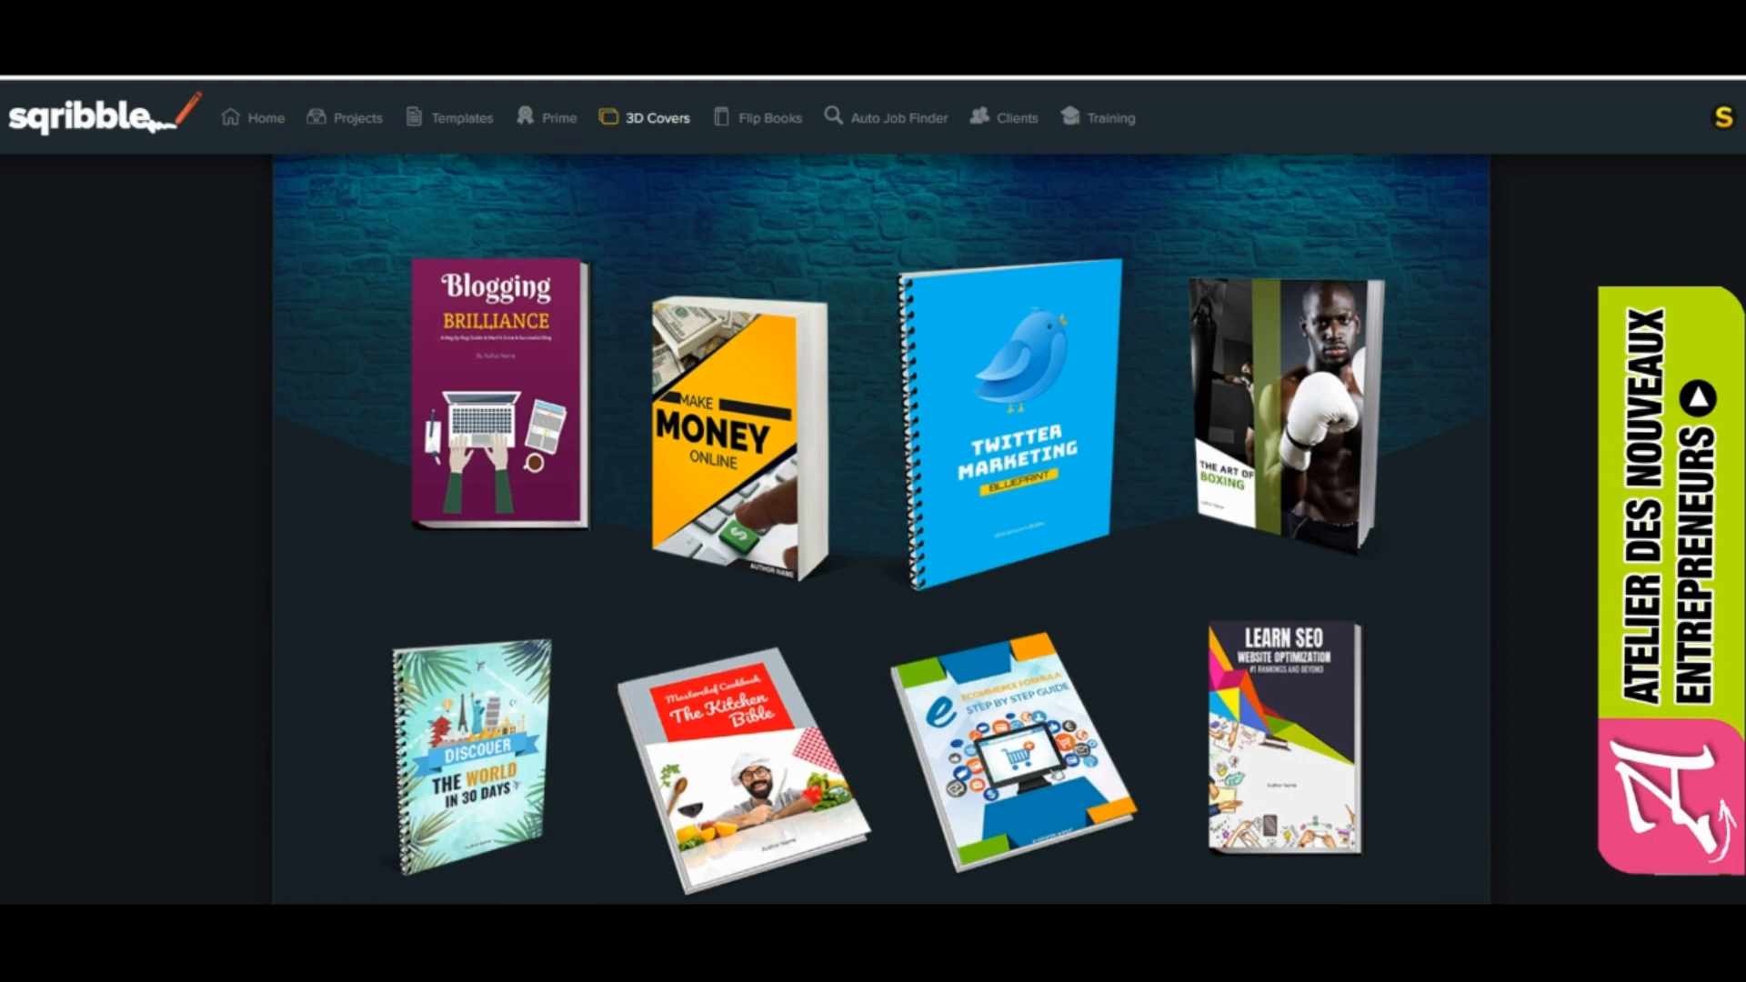
{"action": "scroll", "coordinate": [1344, 351], "scroll_direction": "up", "scroll_amount": 4}
Step: Open the full-access offer for 3D covers and read through the Sqribble Fantasia 3D sales page
{"action": "left_click", "coordinate": [1046, 387]}
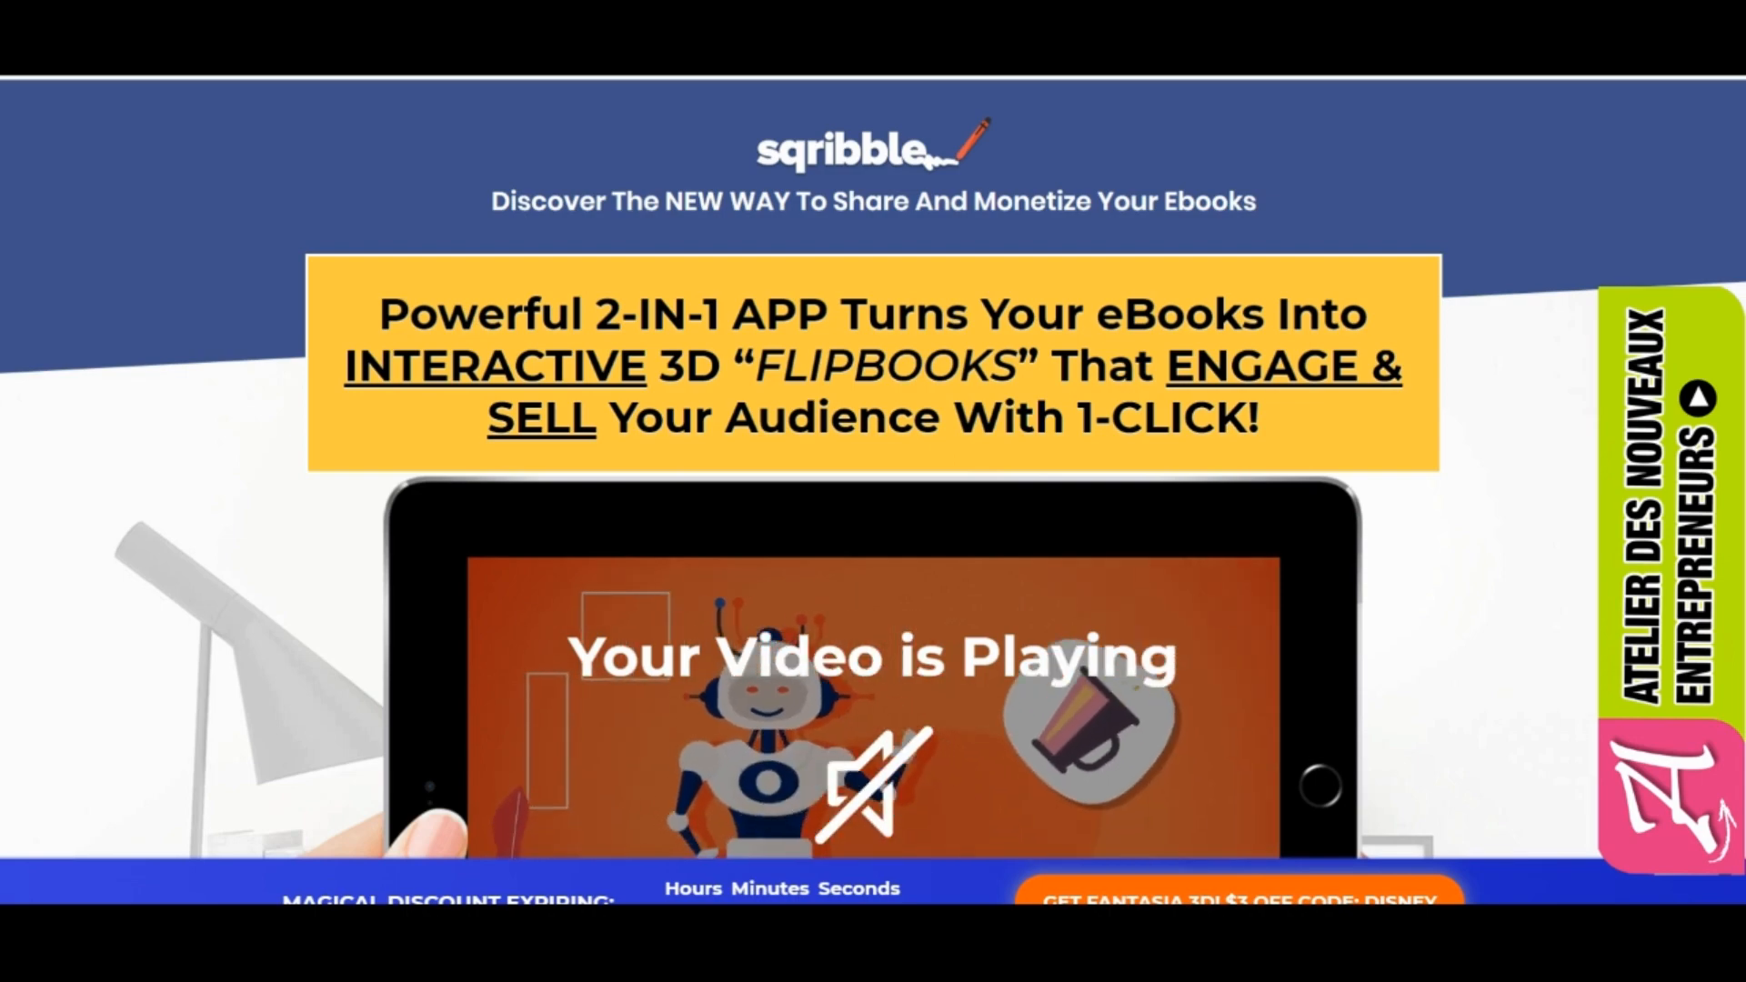
{"action": "scroll", "coordinate": [874, 468], "scroll_direction": "down", "scroll_amount": 10}
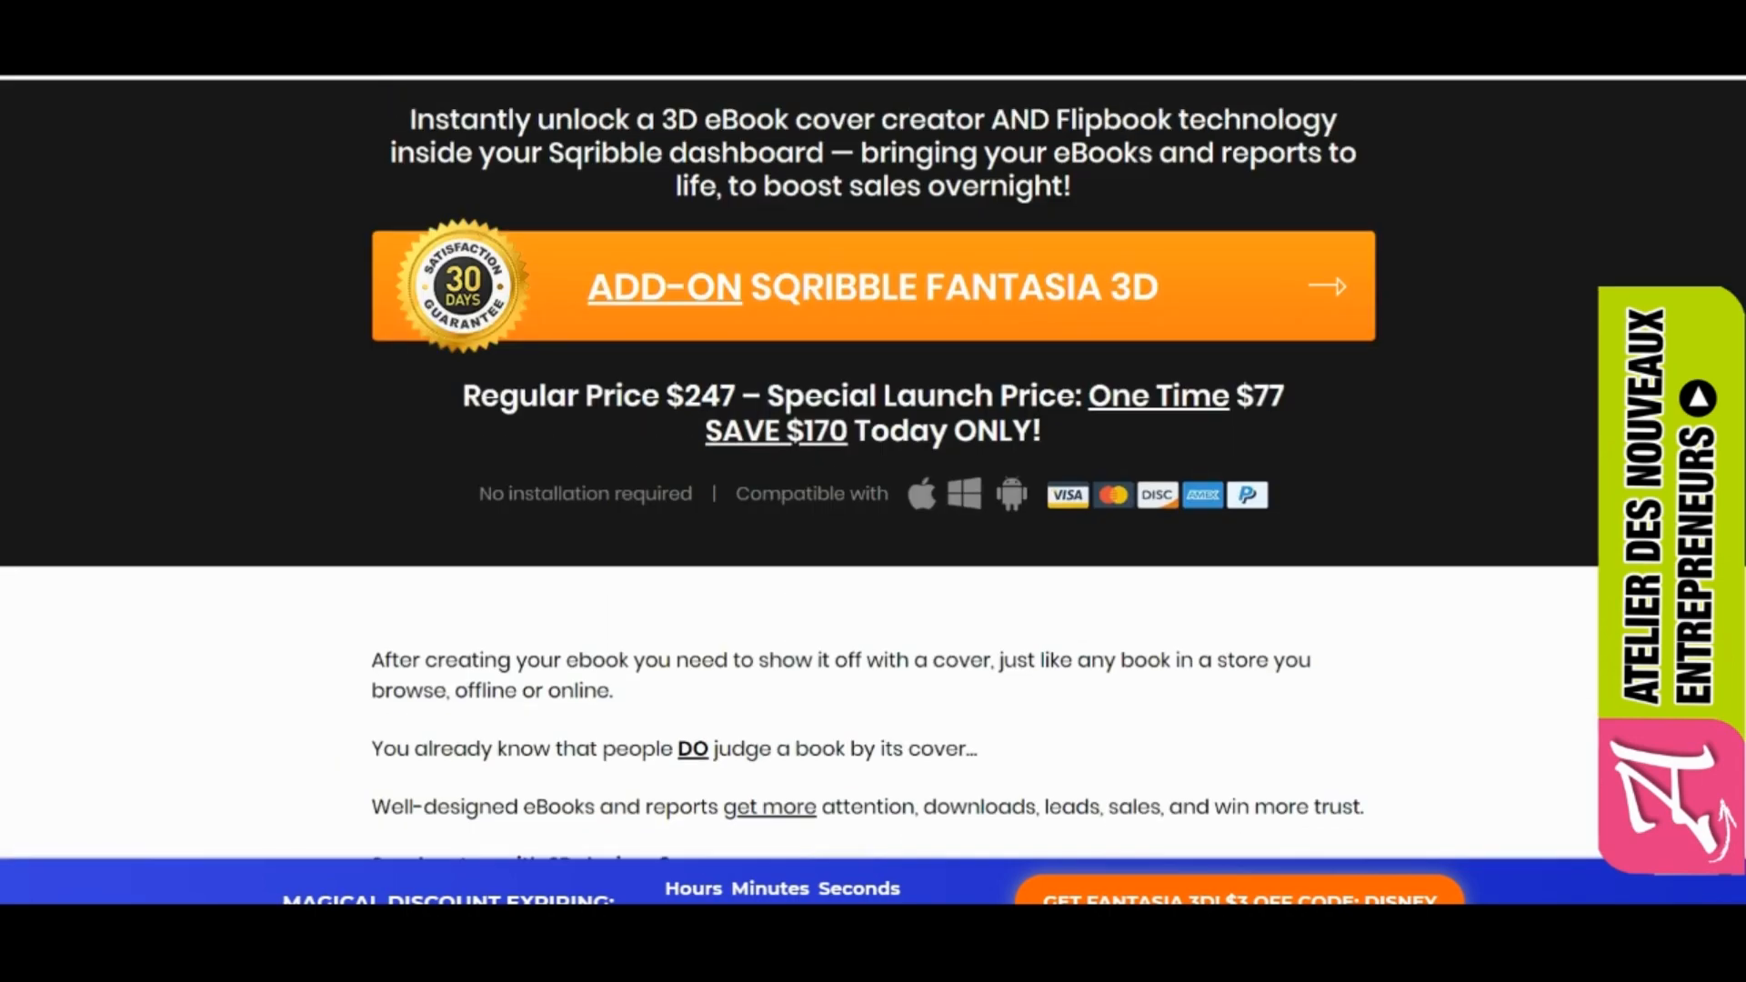
{"action": "scroll", "coordinate": [873, 468], "scroll_direction": "up", "scroll_amount": 10}
{"action": "scroll", "coordinate": [873, 468], "scroll_direction": "down", "scroll_amount": 20}
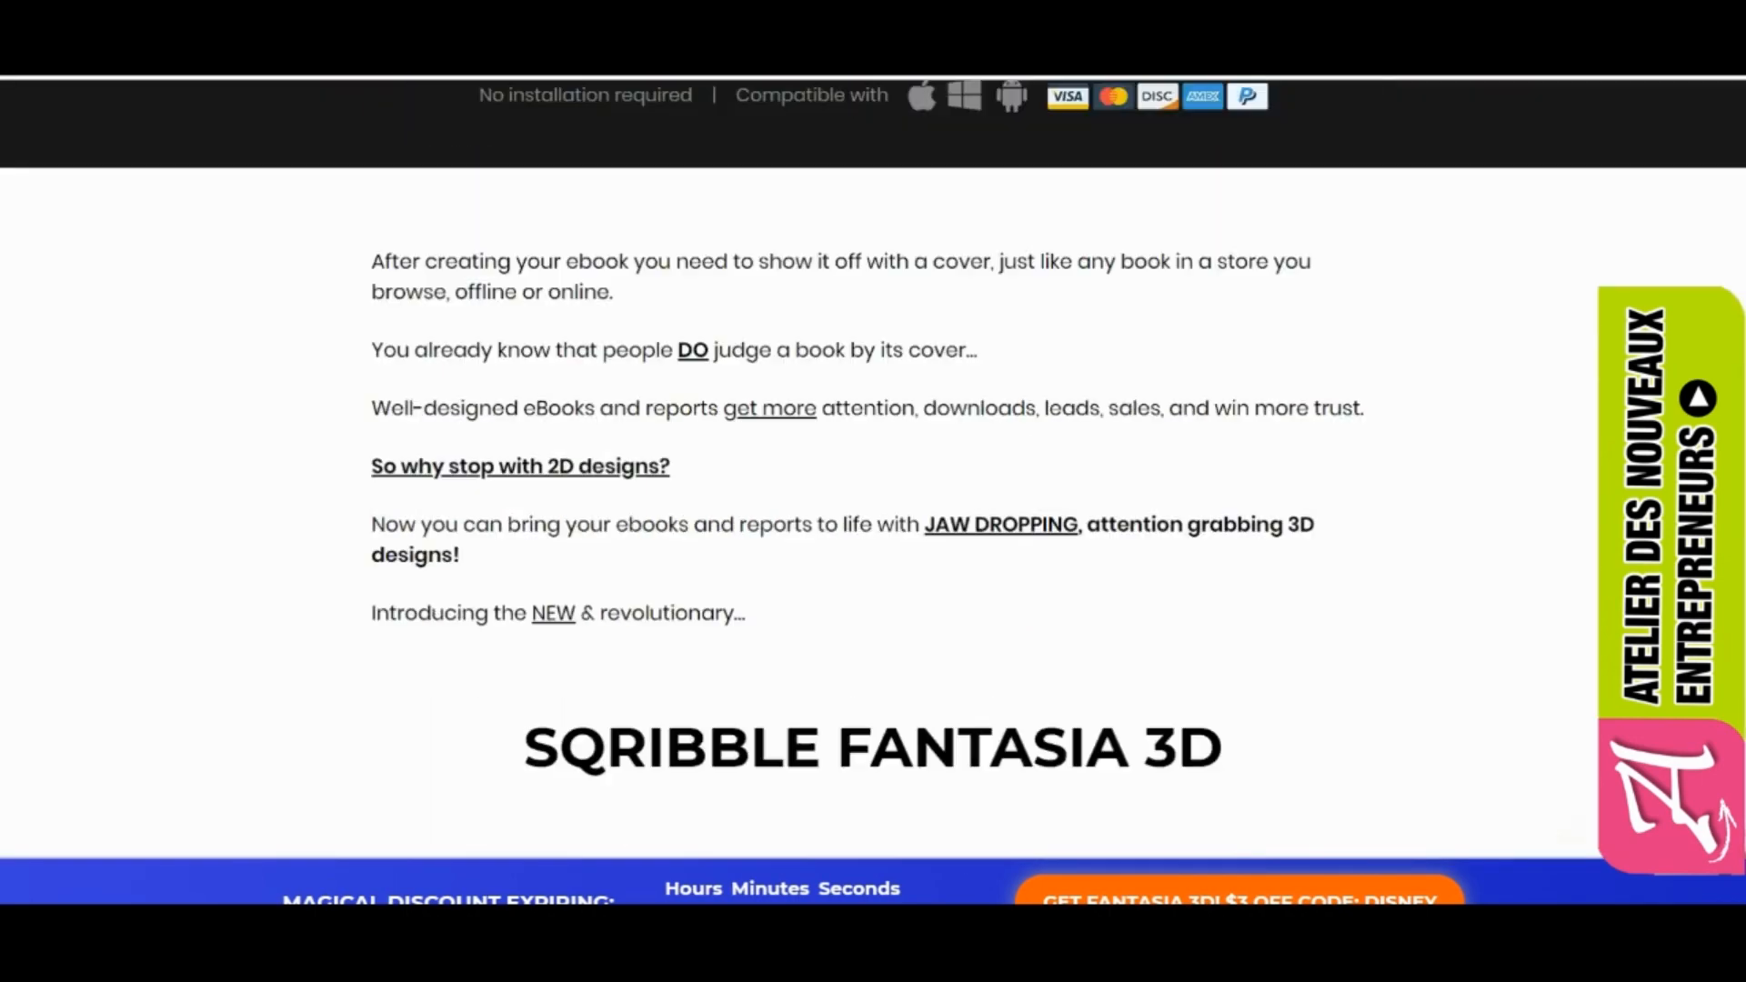
{"action": "scroll", "coordinate": [873, 468], "scroll_direction": "up", "scroll_amount": 6}
{"action": "scroll", "coordinate": [873, 468], "scroll_direction": "down", "scroll_amount": 2}
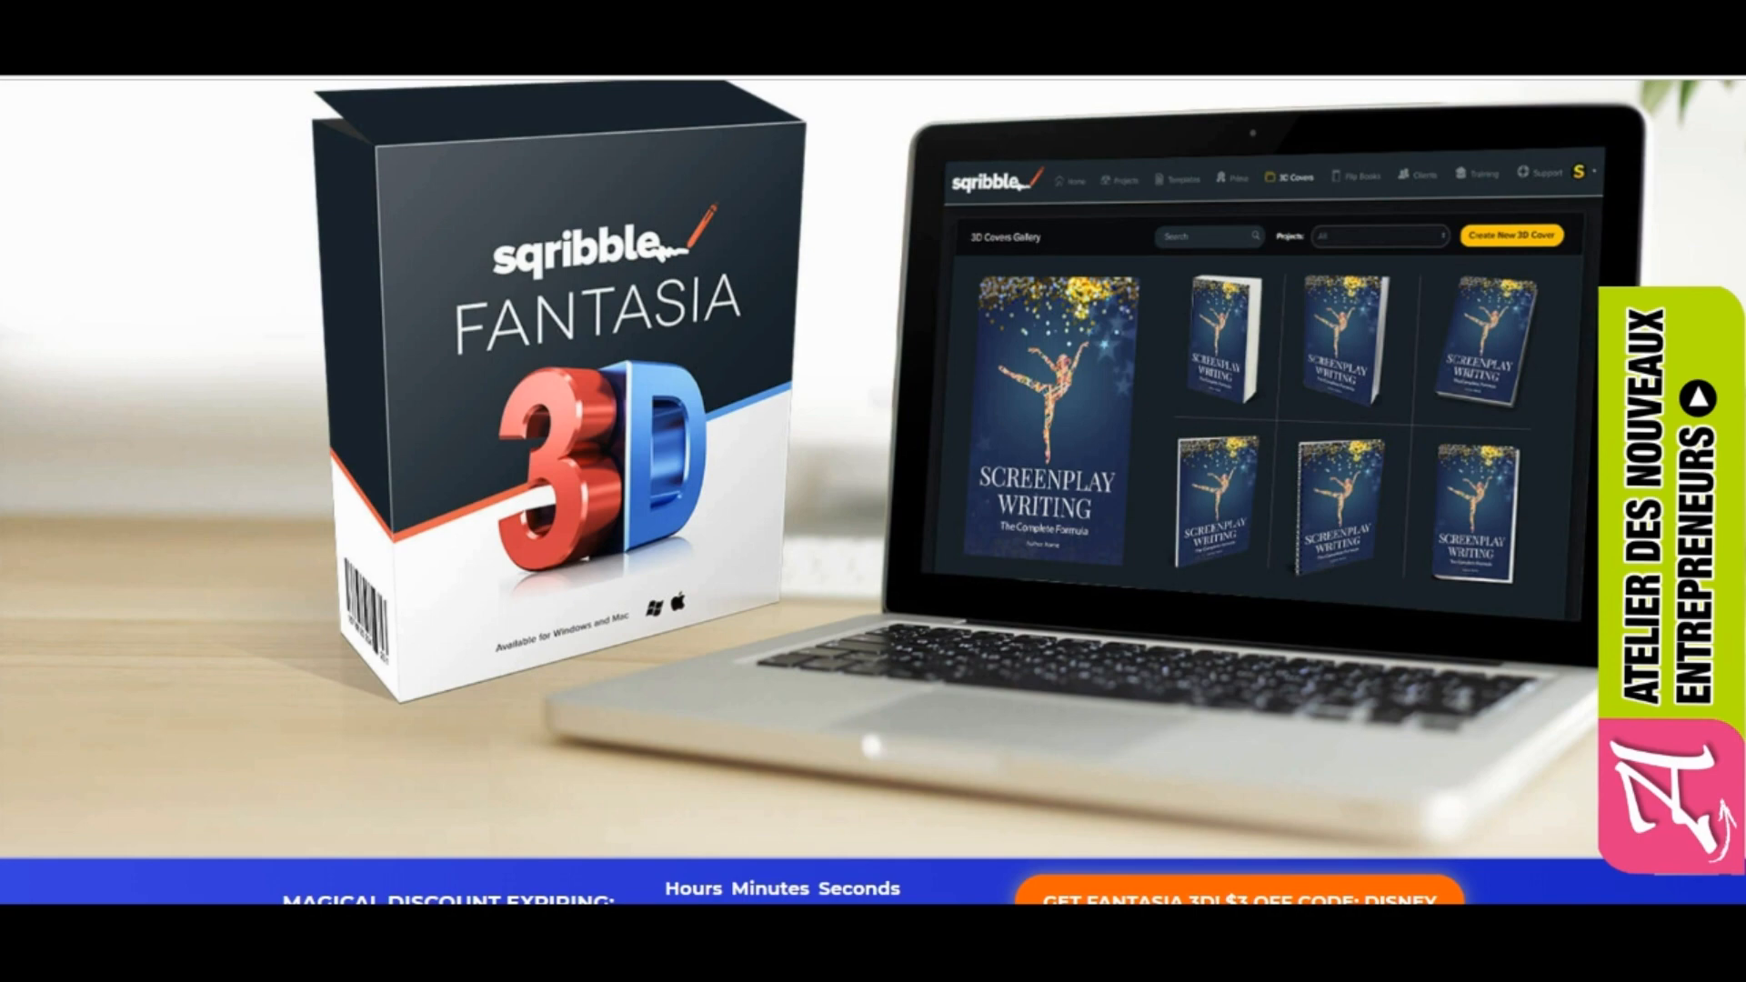
{"action": "scroll", "coordinate": [873, 469], "scroll_direction": "down", "scroll_amount": 15}
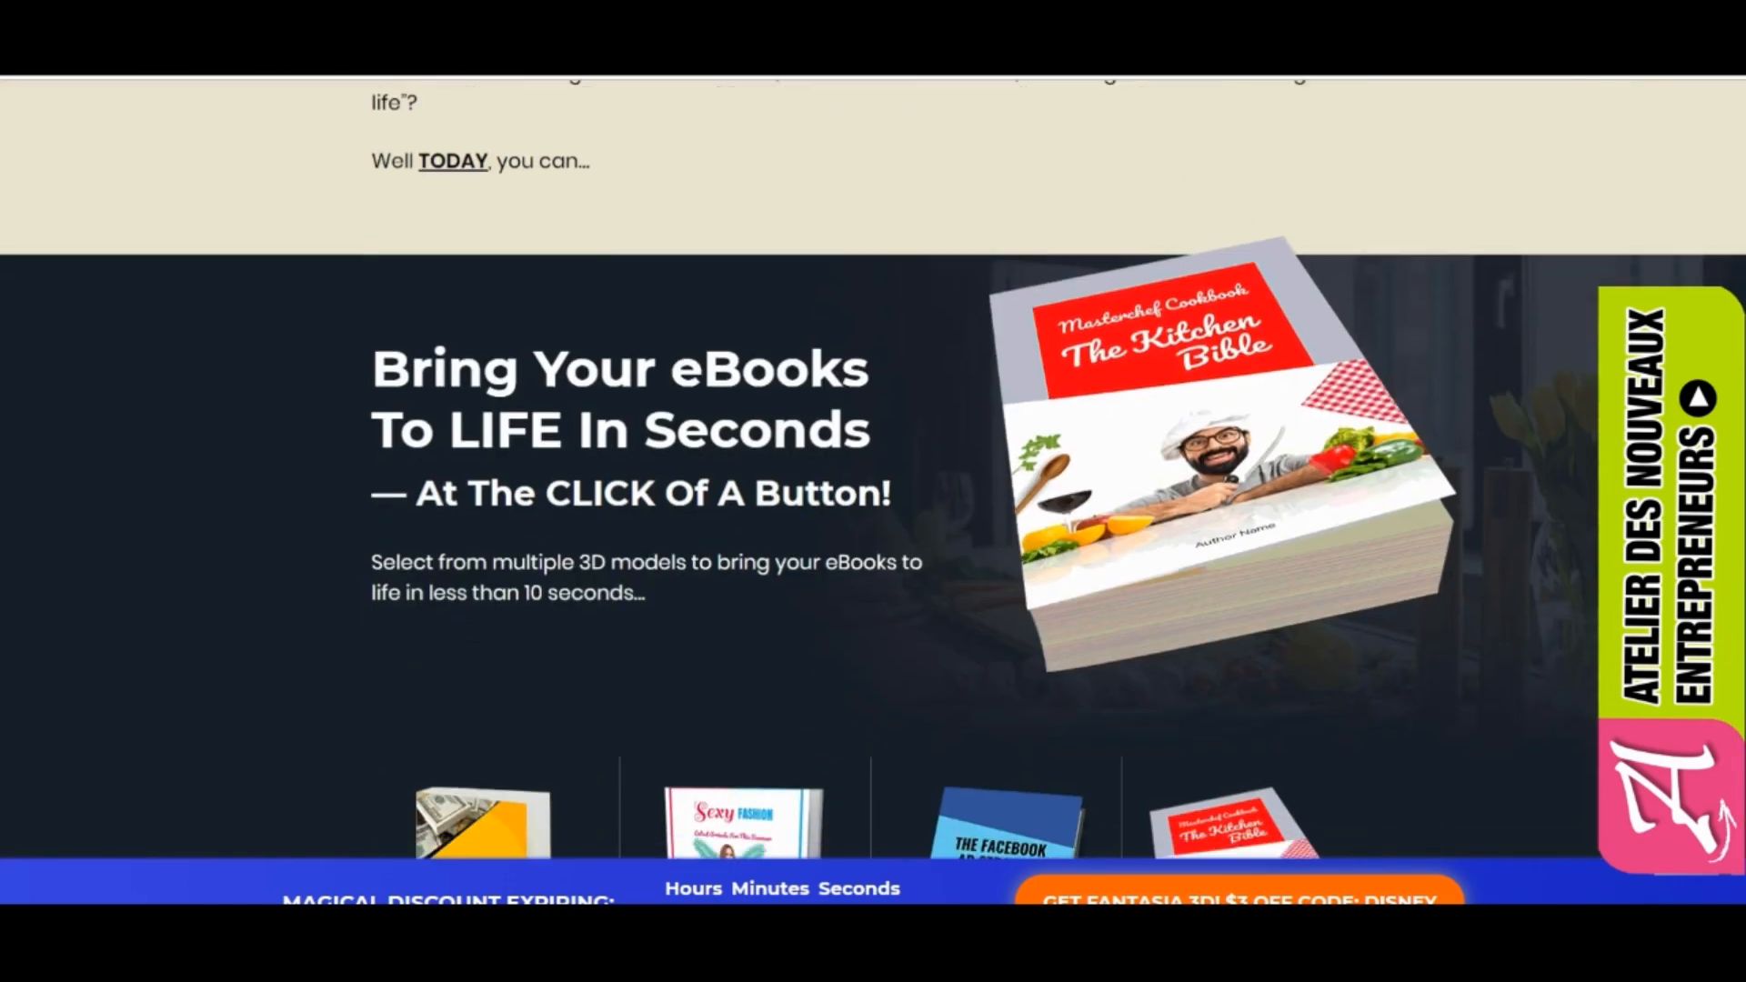
{"action": "scroll", "coordinate": [873, 468], "scroll_direction": "up", "scroll_amount": 6}
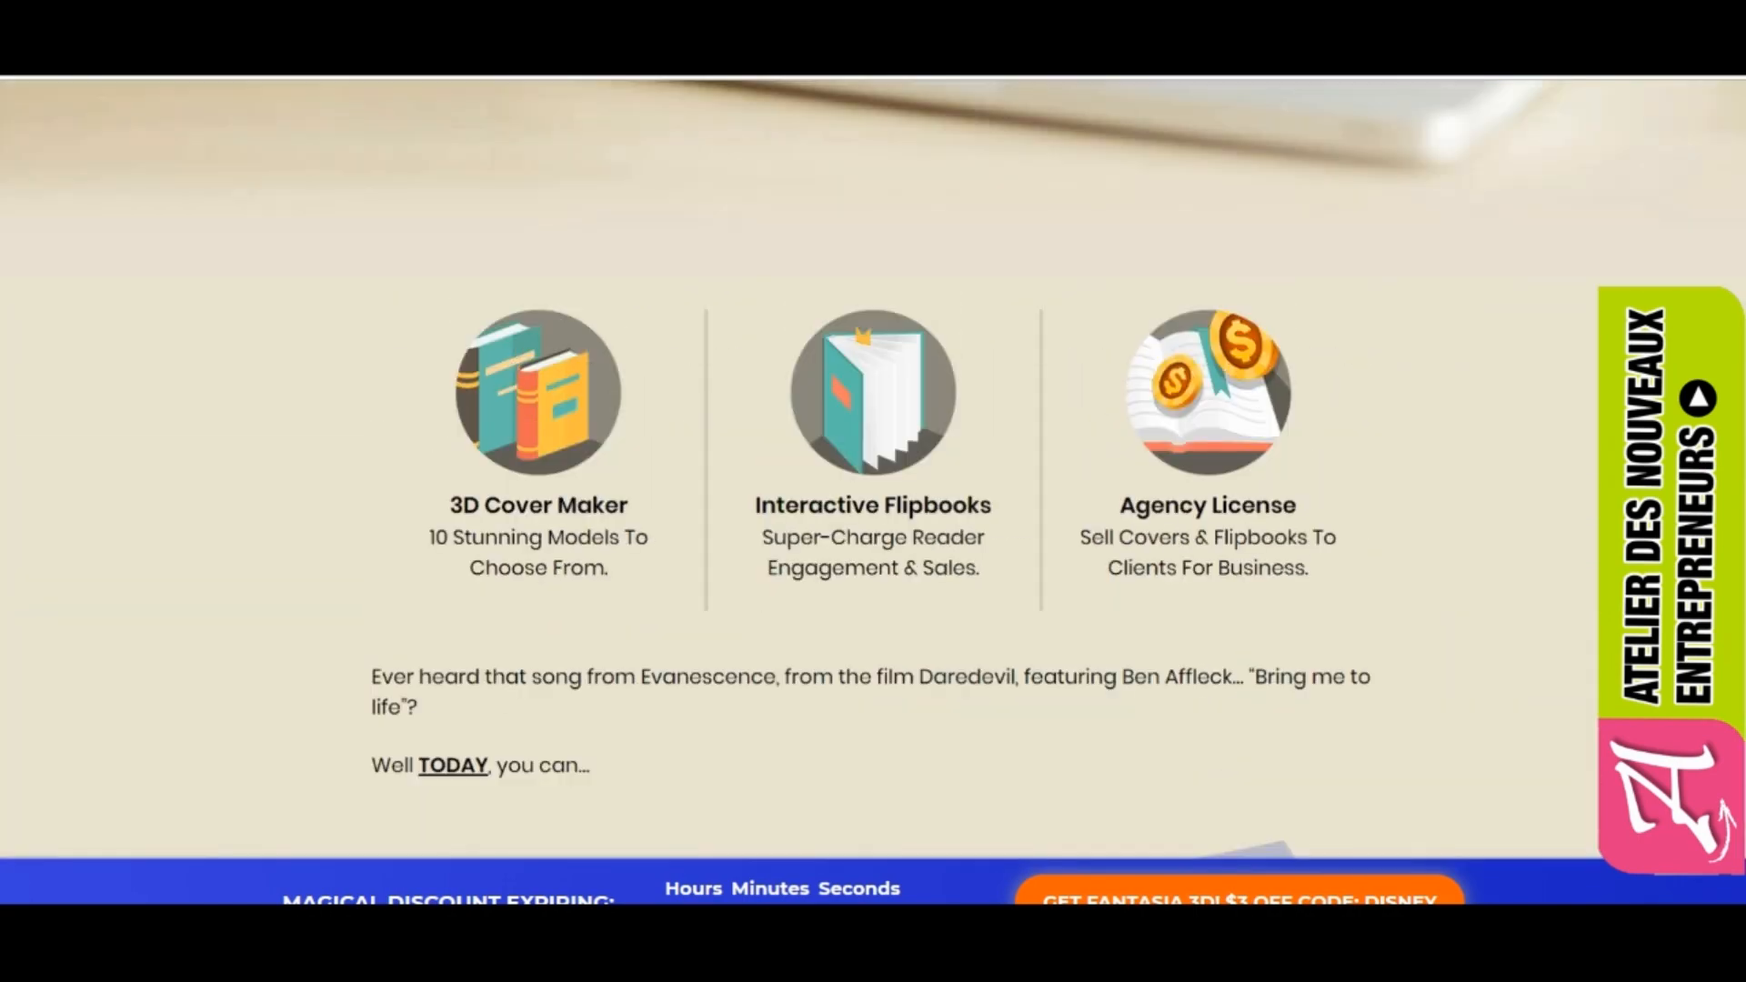
Step: Examine the 3D cover, Advanced 3D Editor and animated flipbook sections of the Fantasia 3D sales page
{"action": "scroll", "coordinate": [873, 468], "scroll_direction": "down", "scroll_amount": 1}
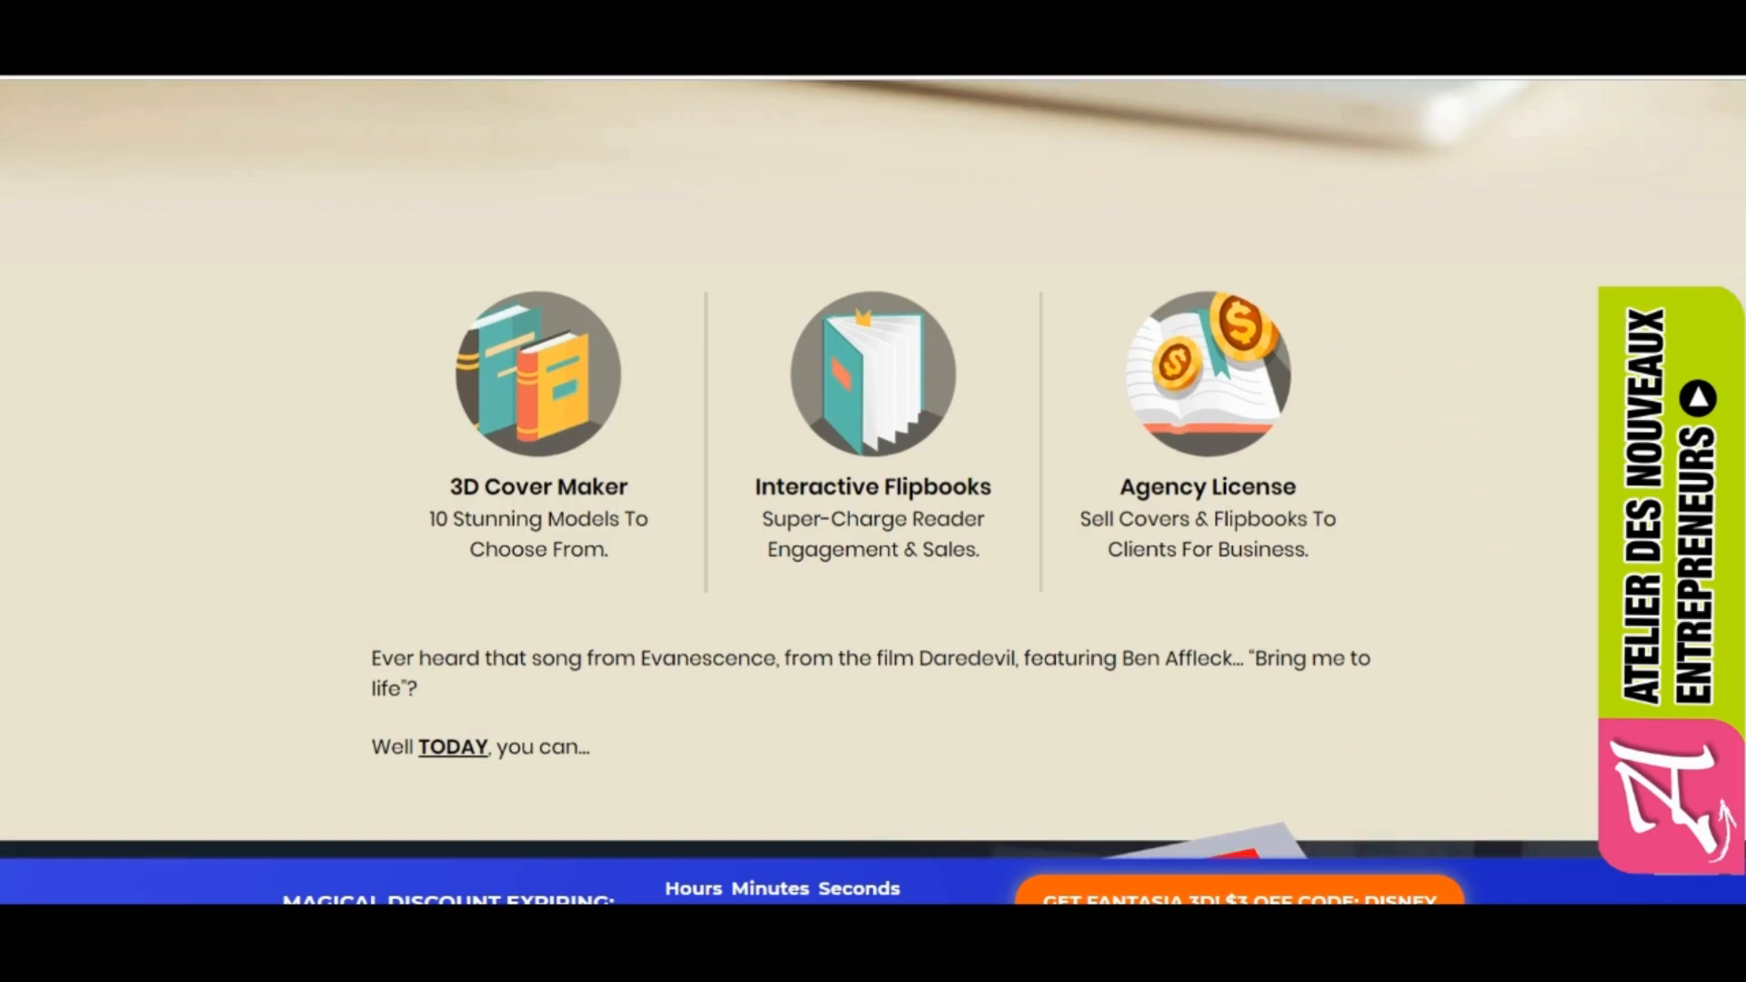
{"action": "scroll", "coordinate": [874, 468], "scroll_direction": "down", "scroll_amount": 6}
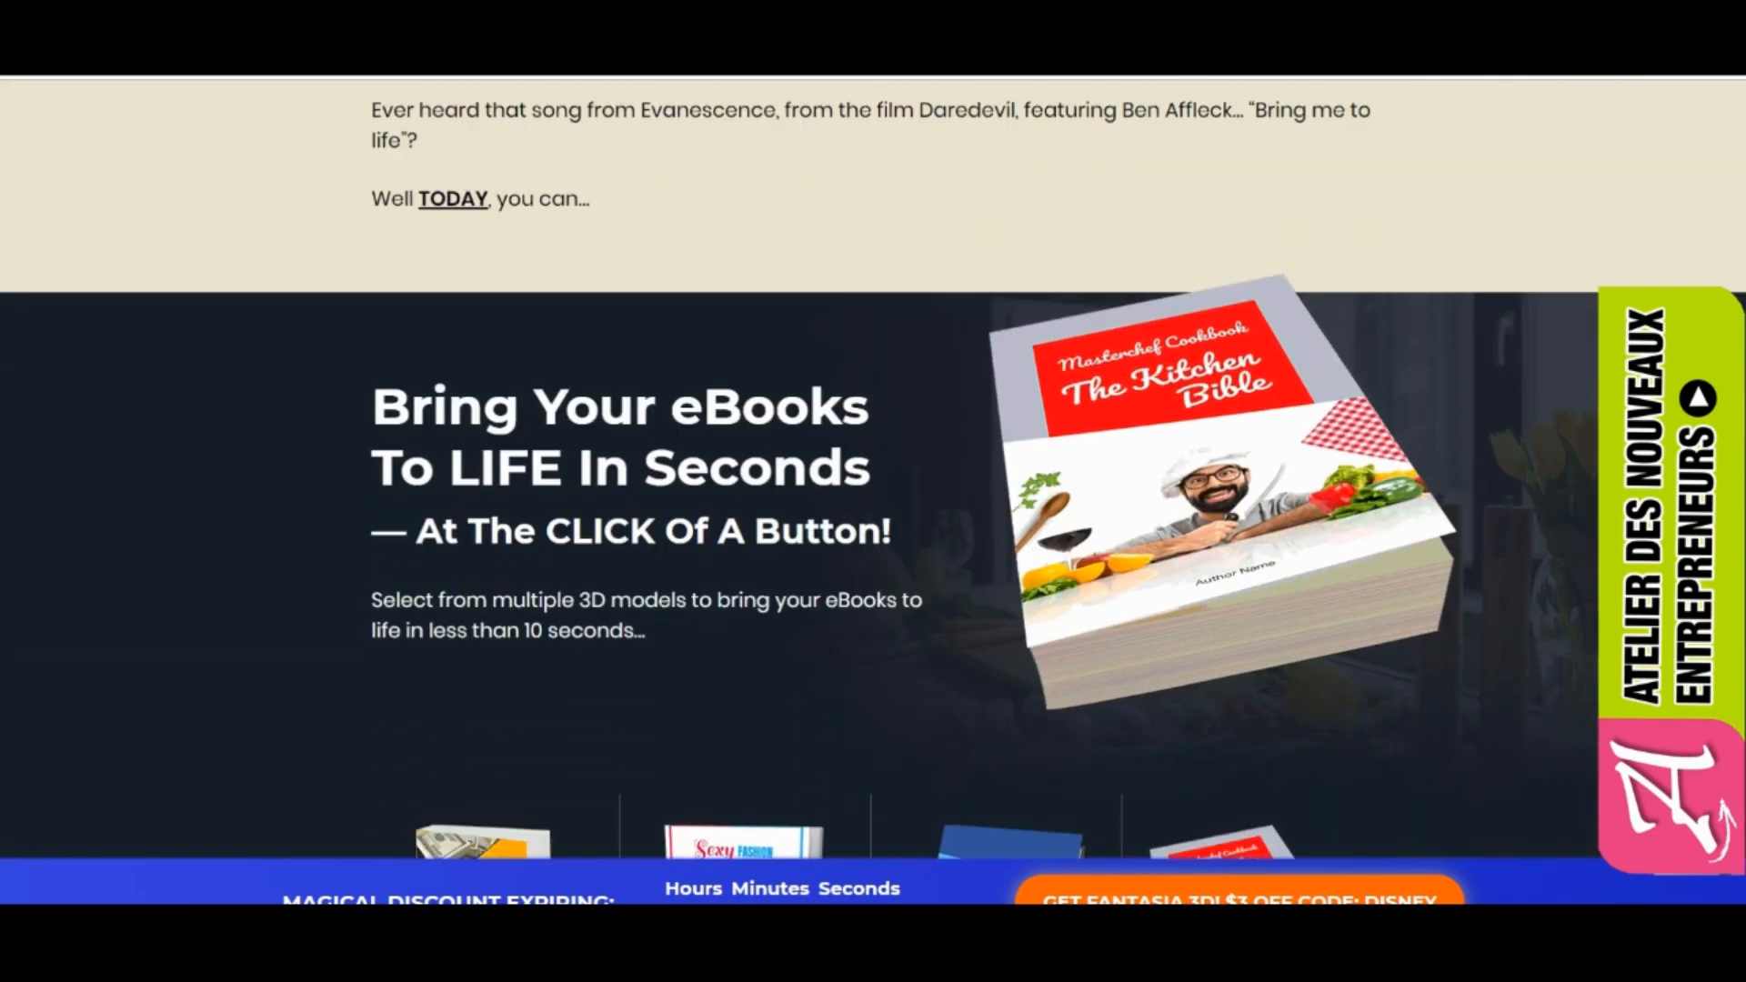
{"action": "scroll", "coordinate": [873, 469], "scroll_direction": "down", "scroll_amount": 15}
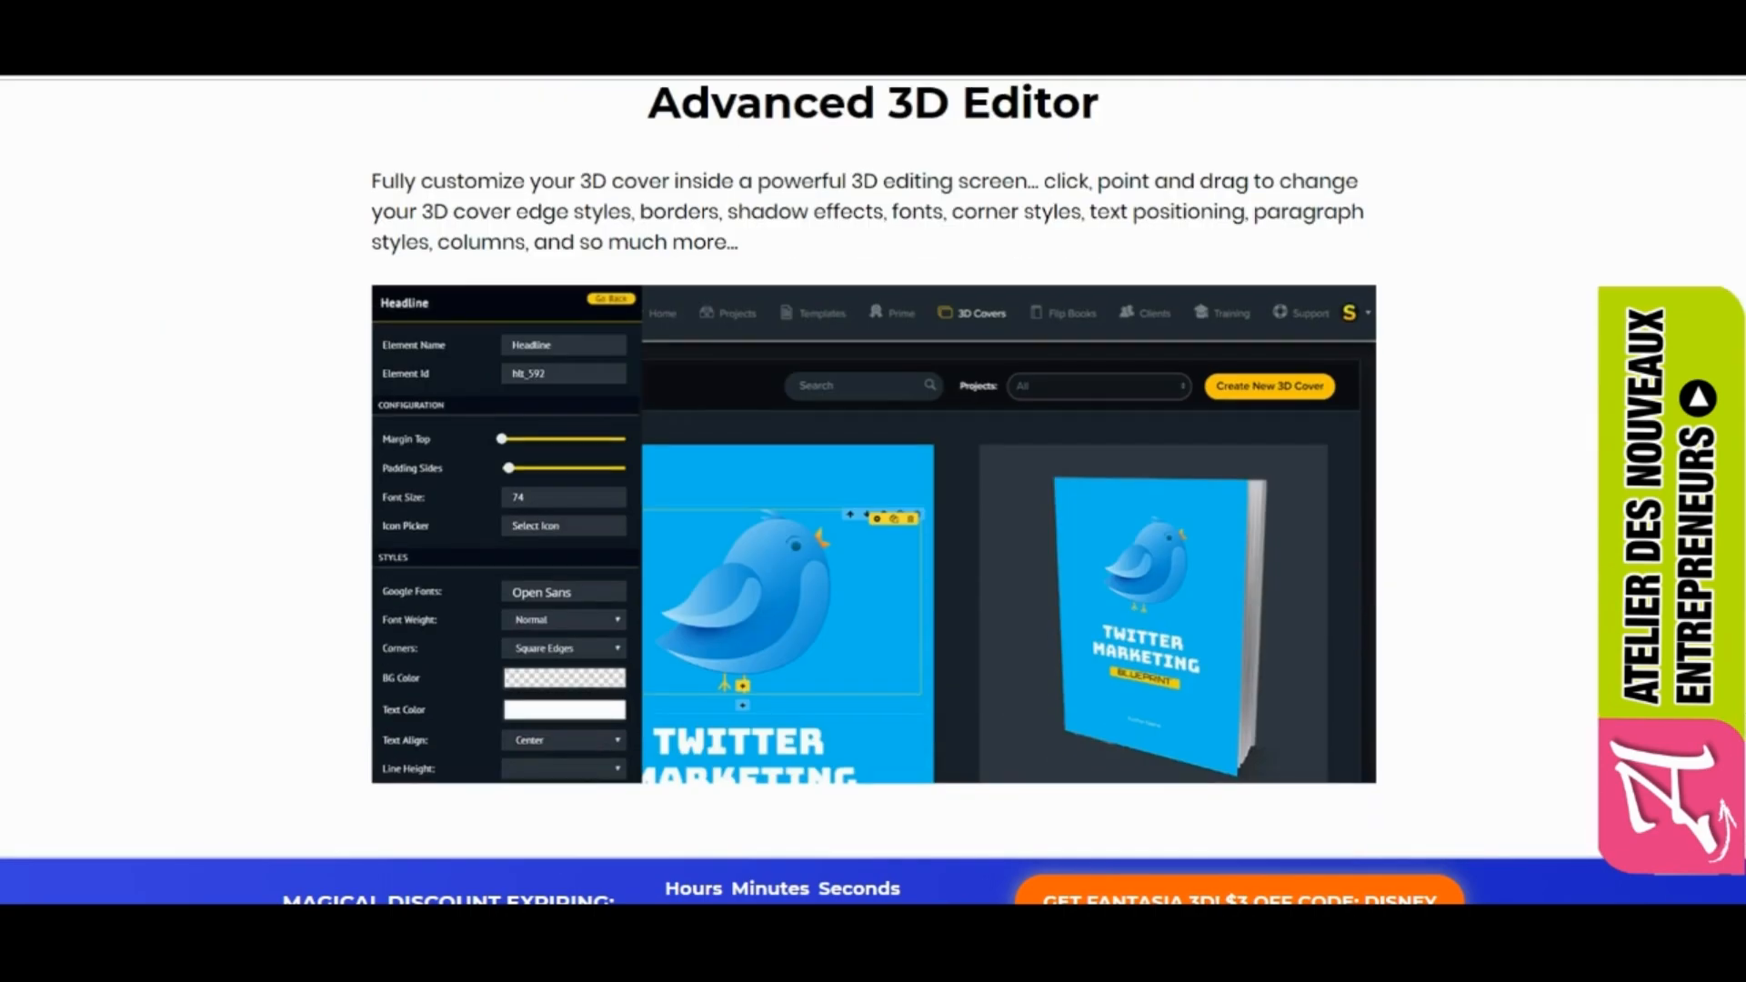
{"action": "scroll", "coordinate": [873, 468], "scroll_direction": "down", "scroll_amount": 15}
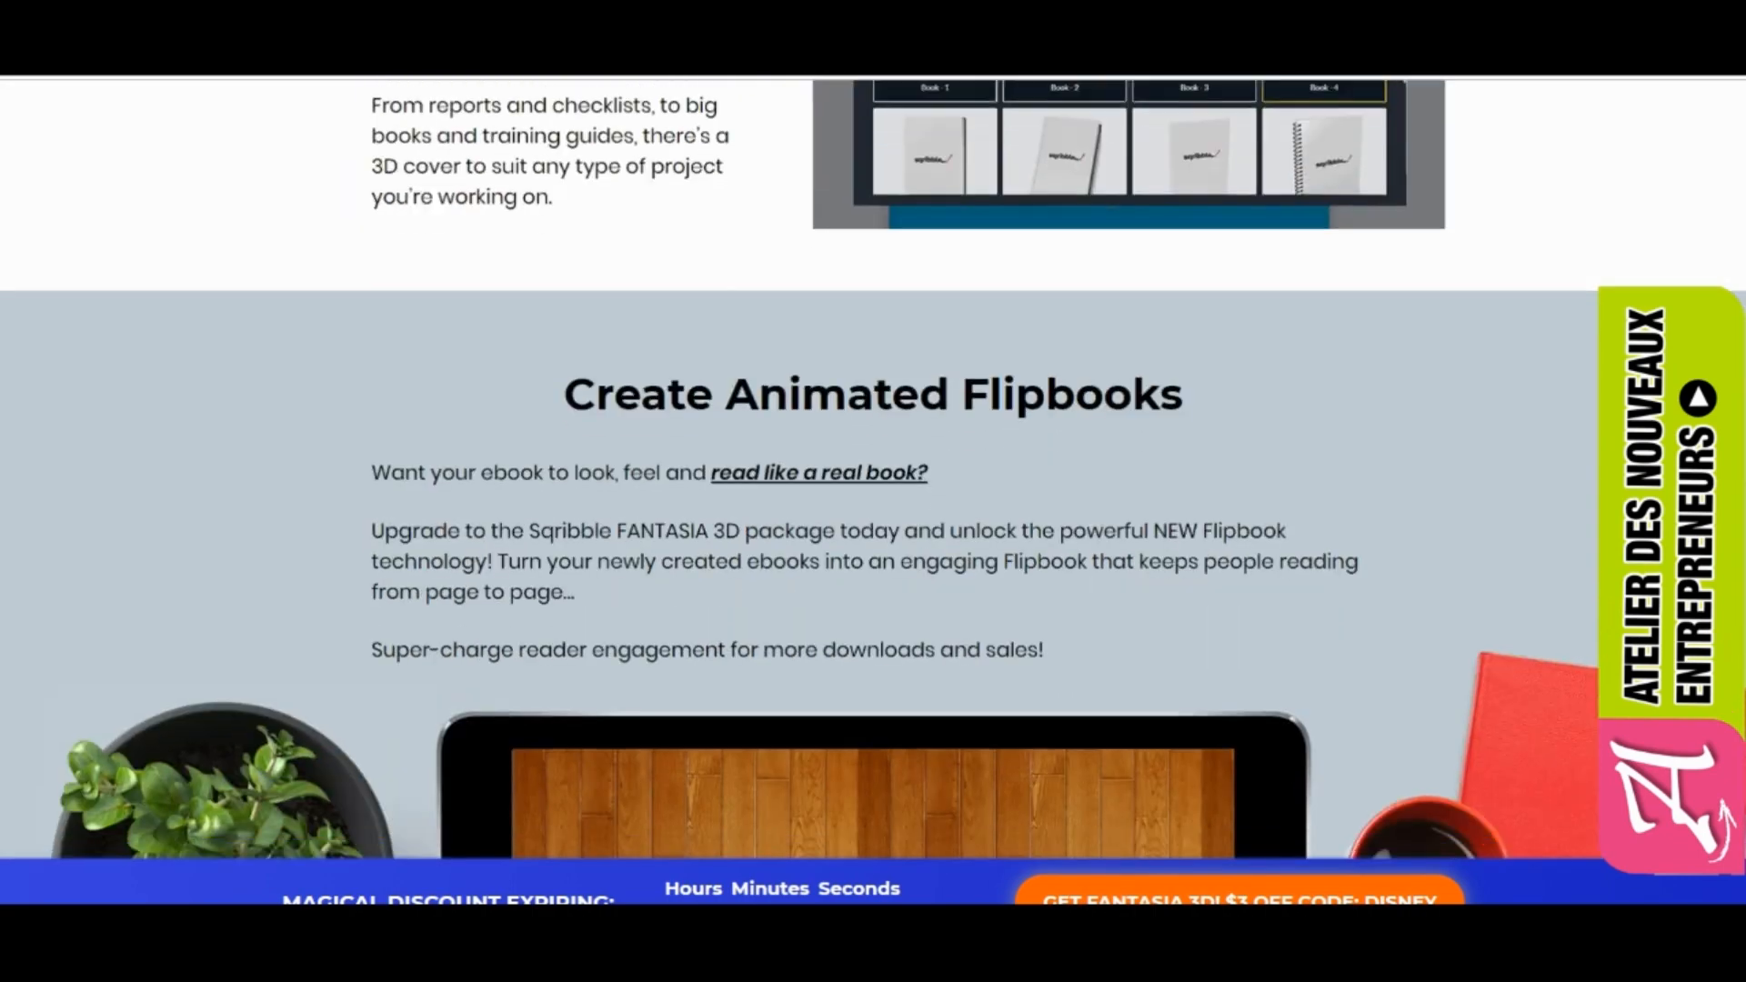
{"action": "scroll", "coordinate": [873, 468], "scroll_direction": "down", "scroll_amount": 6}
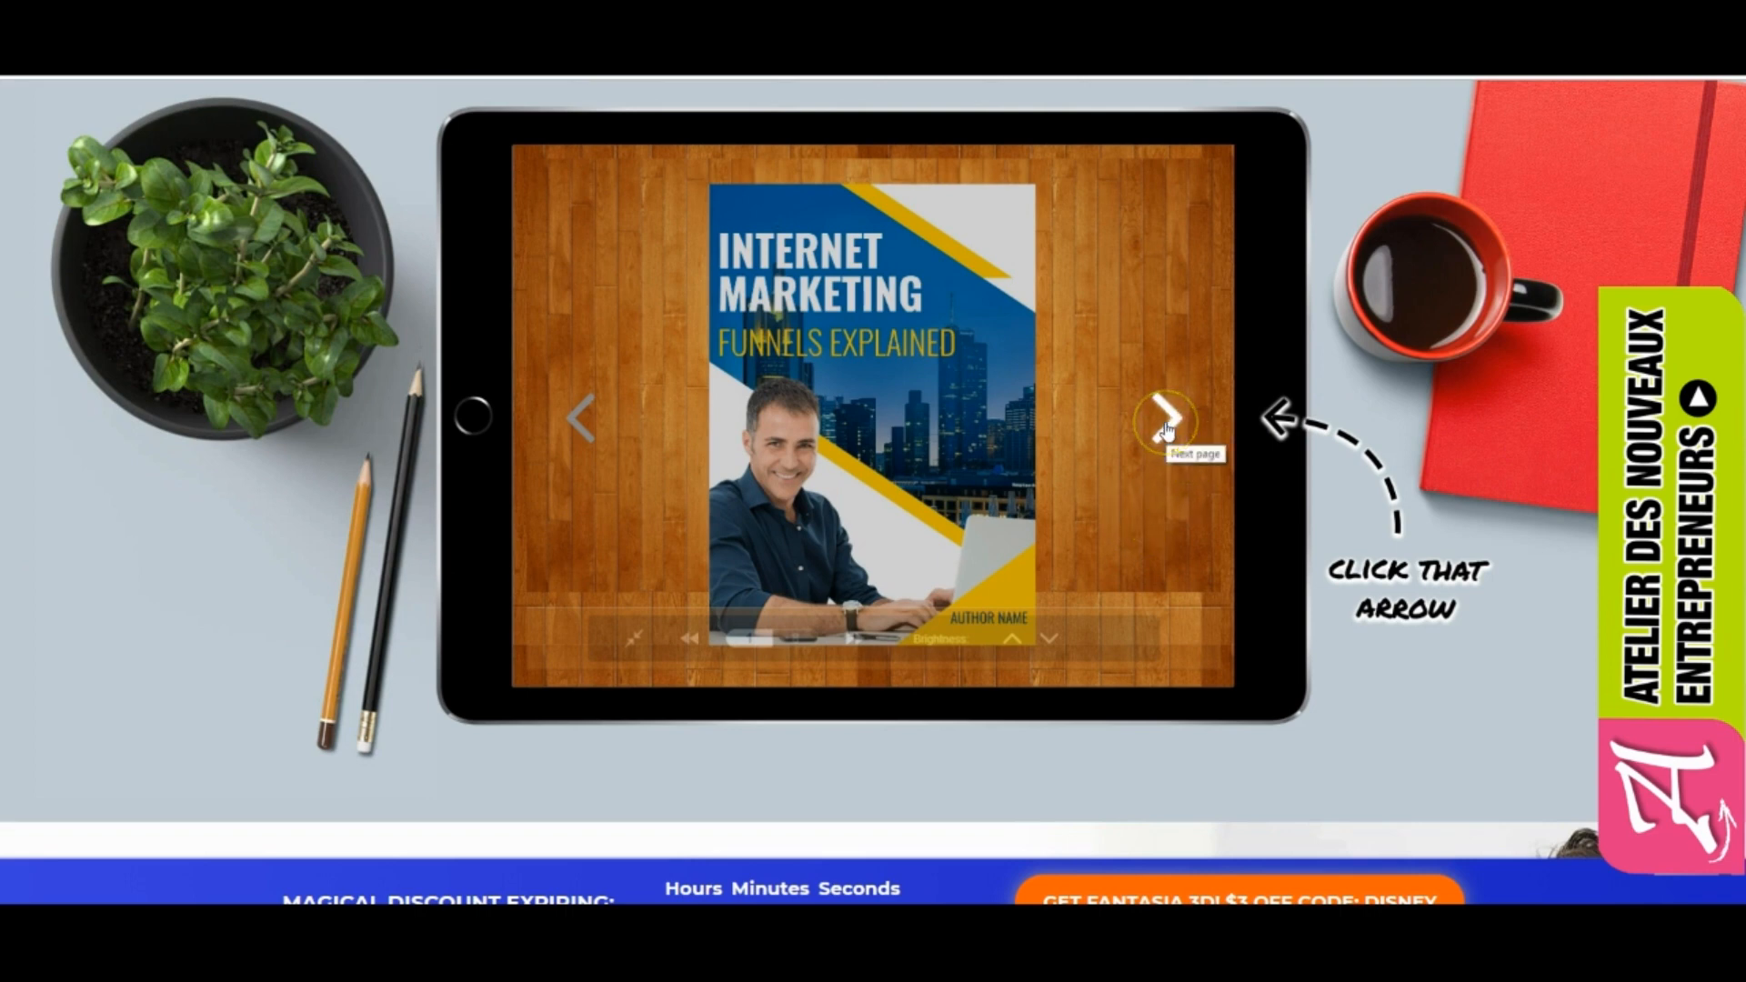
Step: Page through the Internet Marketing Funnels Explained sample flipbook to its Thank You page and back to the front cover
{"action": "left_click", "coordinate": [1167, 427]}
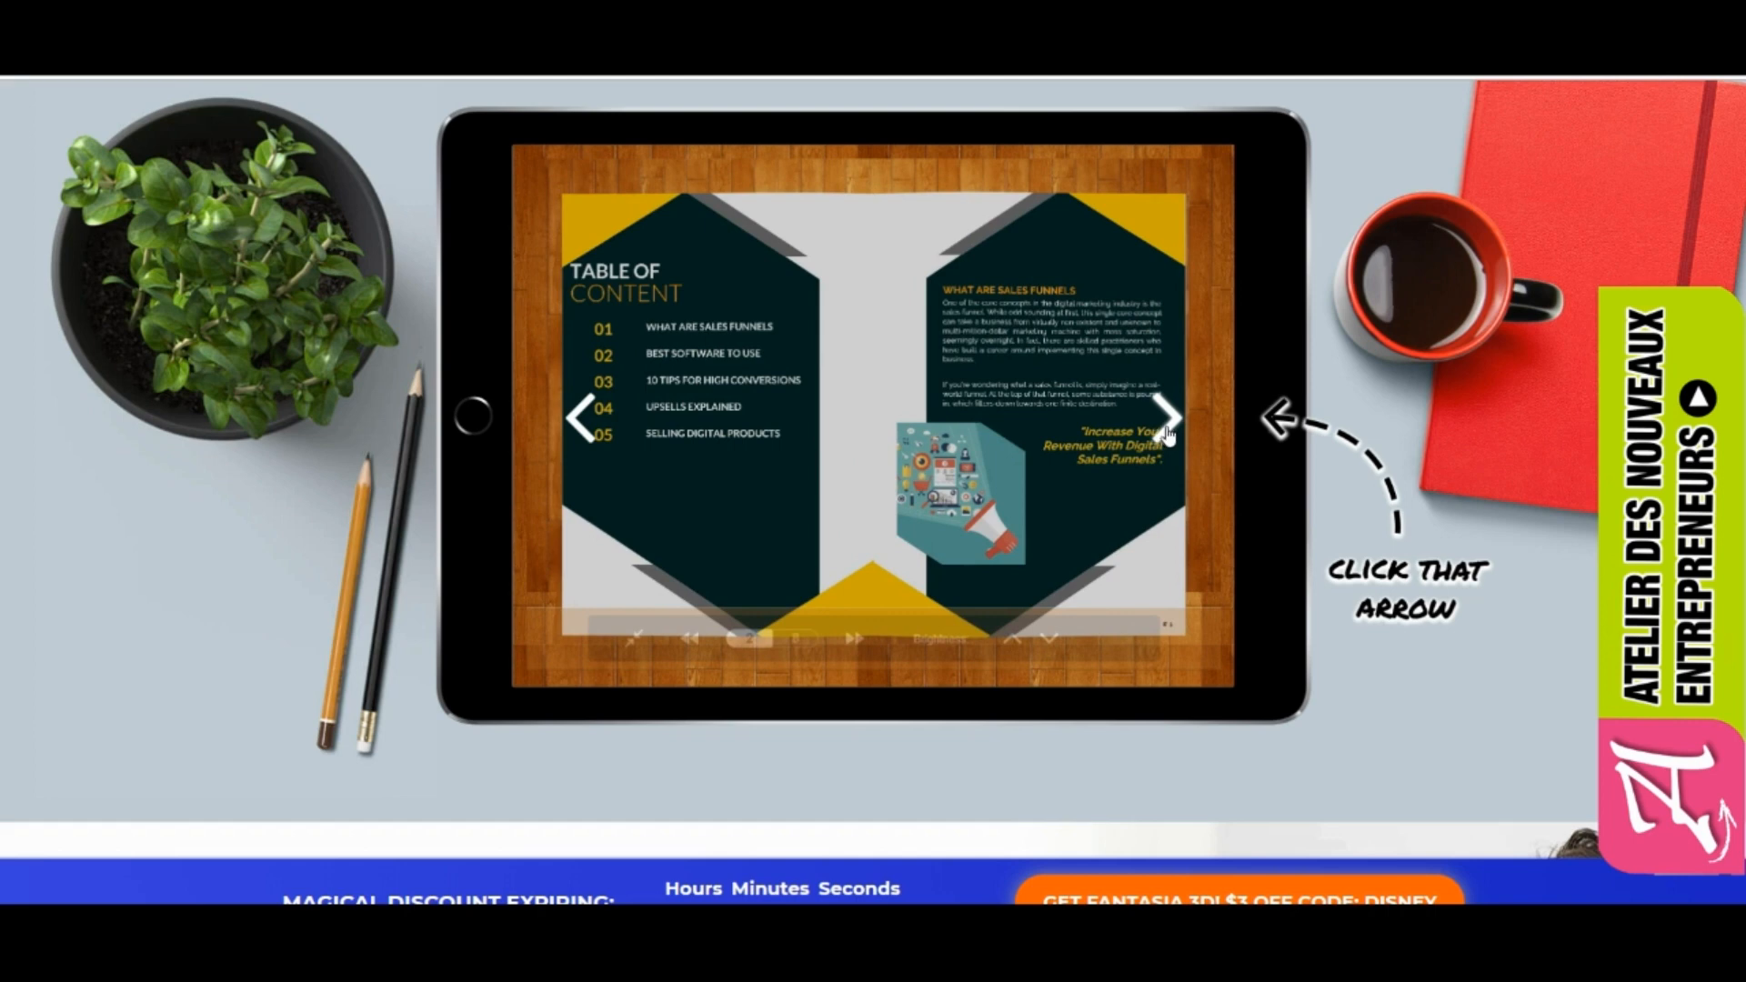
{"action": "left_click", "coordinate": [1169, 428]}
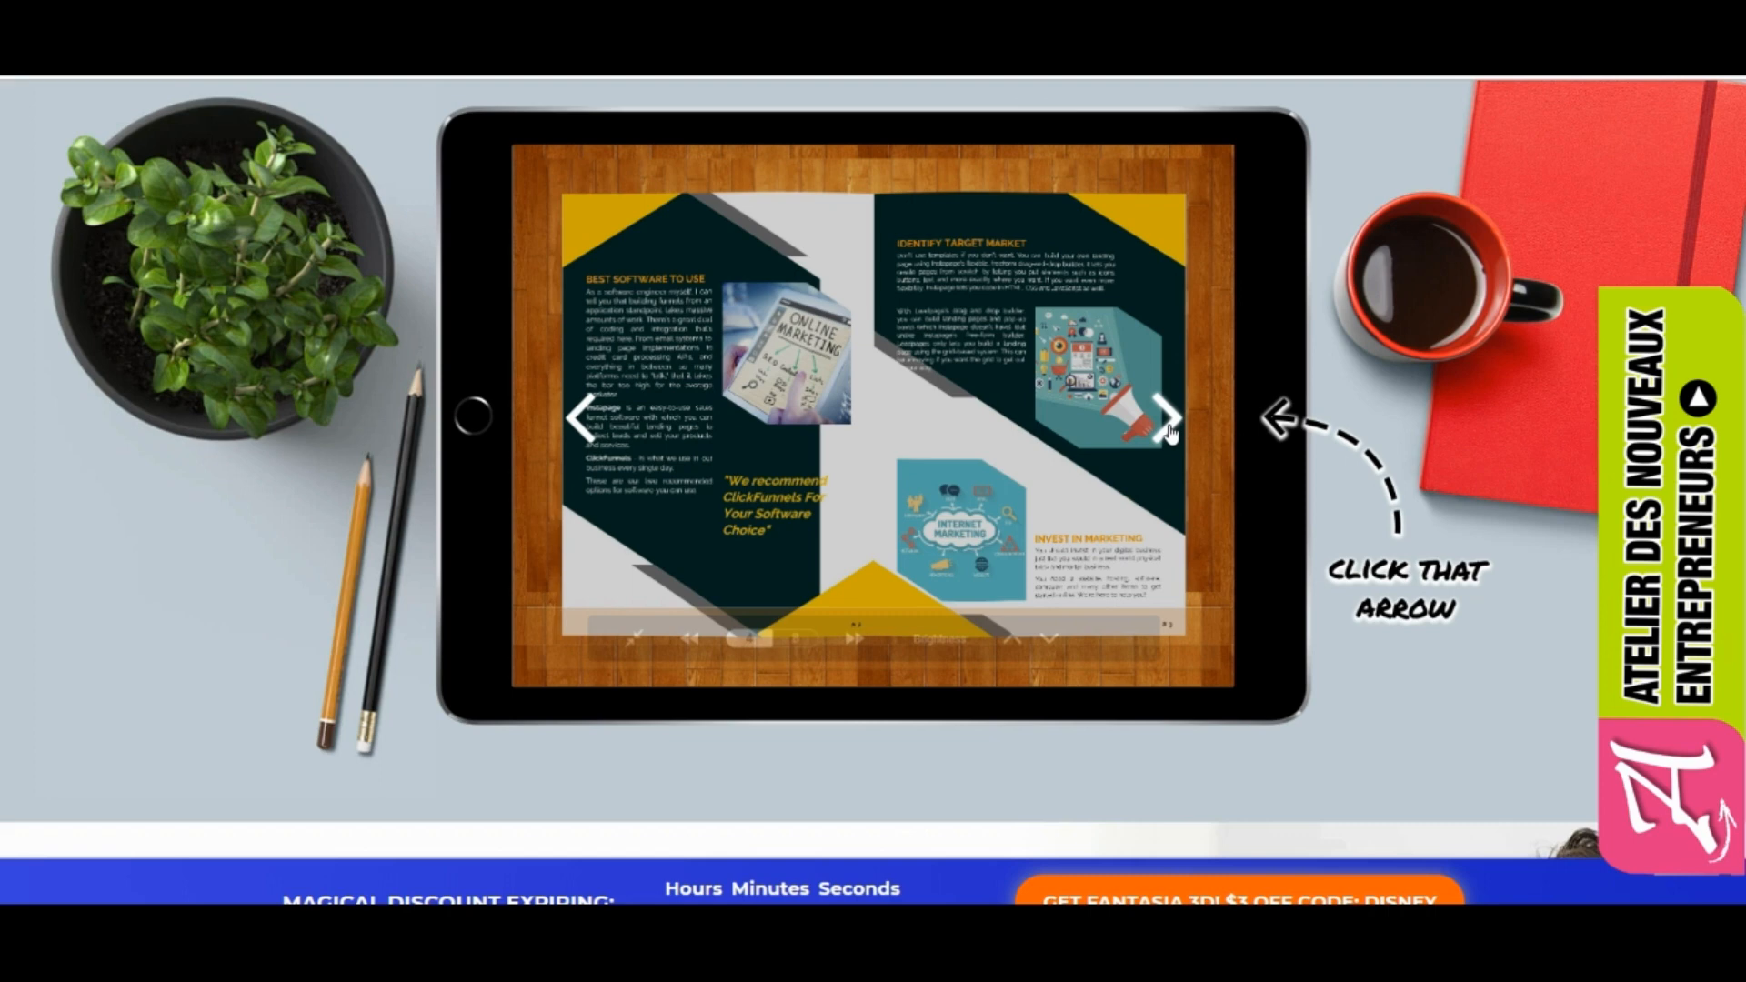
{"action": "left_click", "coordinate": [1169, 425]}
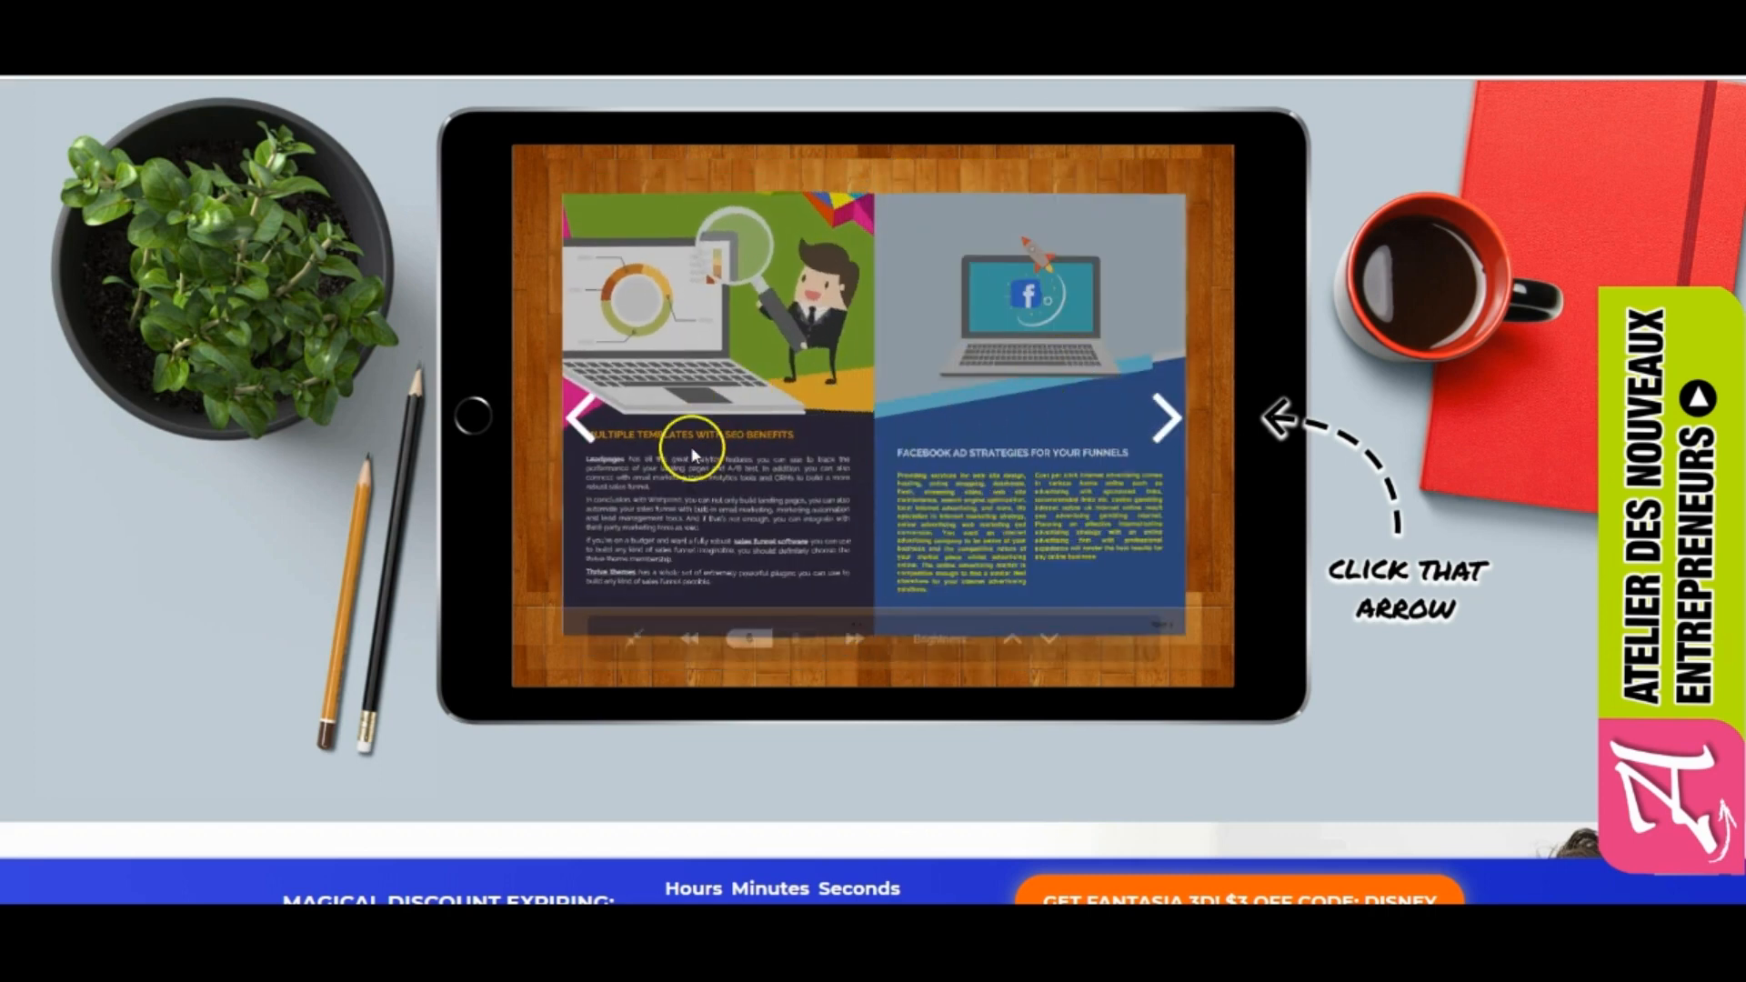
{"action": "left_click", "coordinate": [1170, 423]}
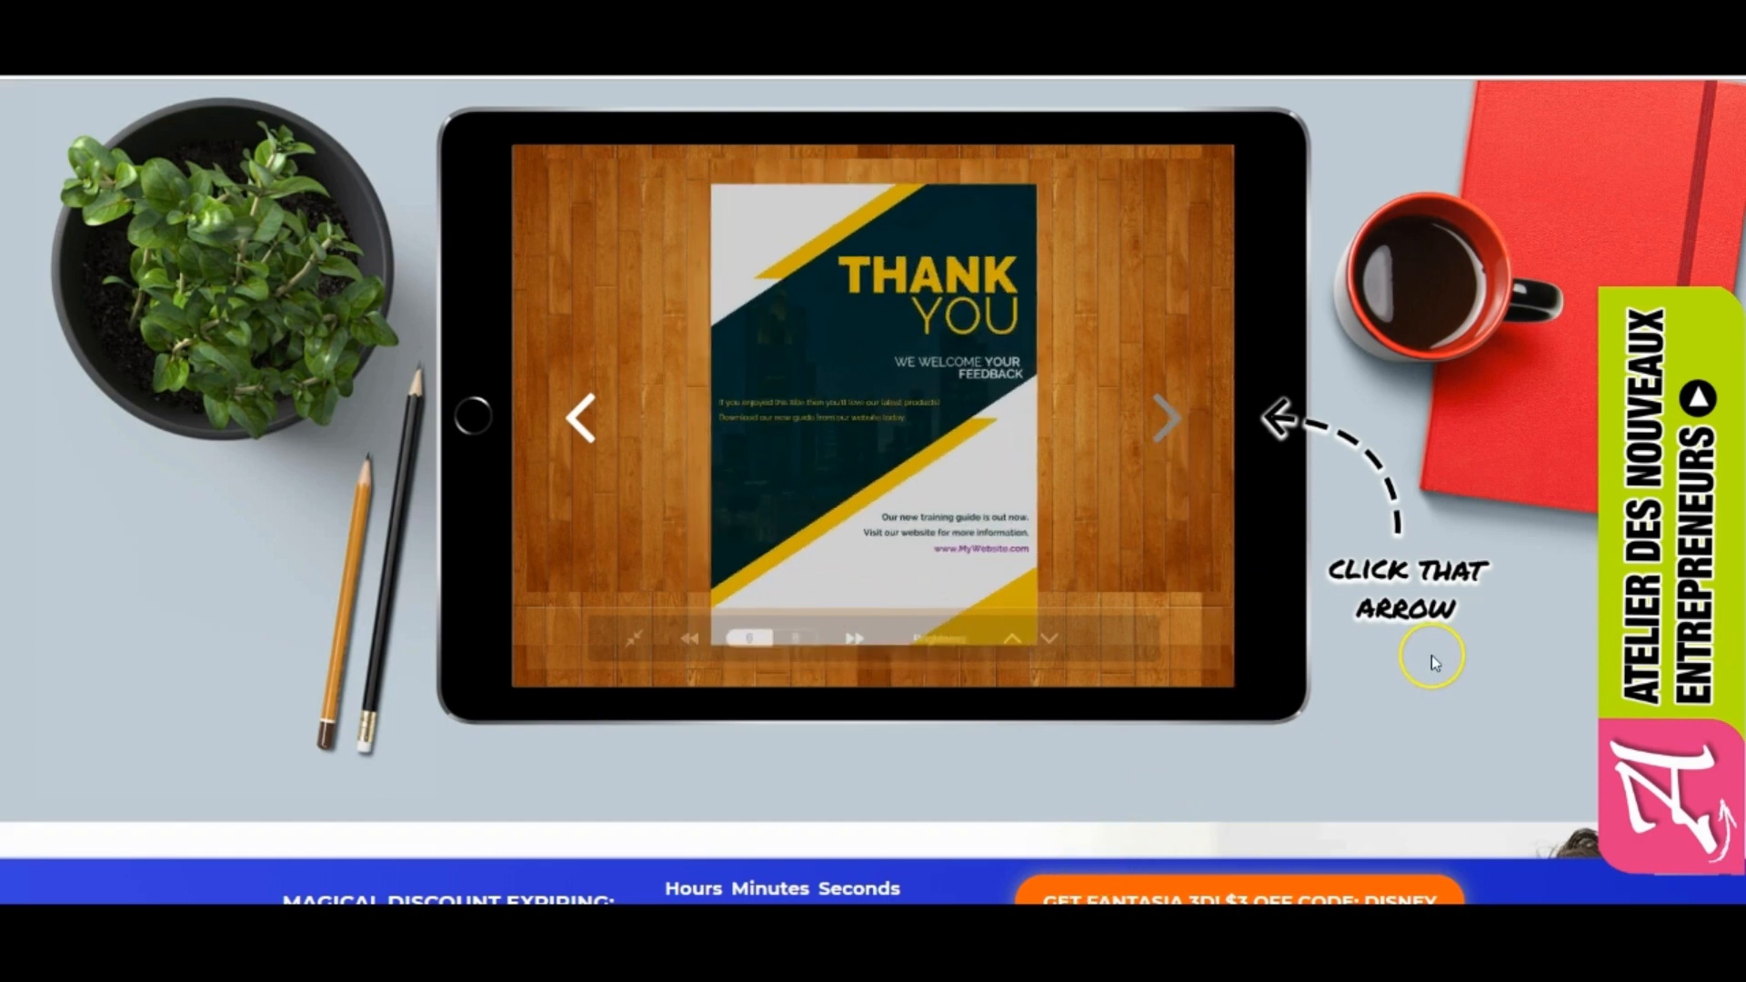
{"action": "left_click", "coordinate": [579, 418]}
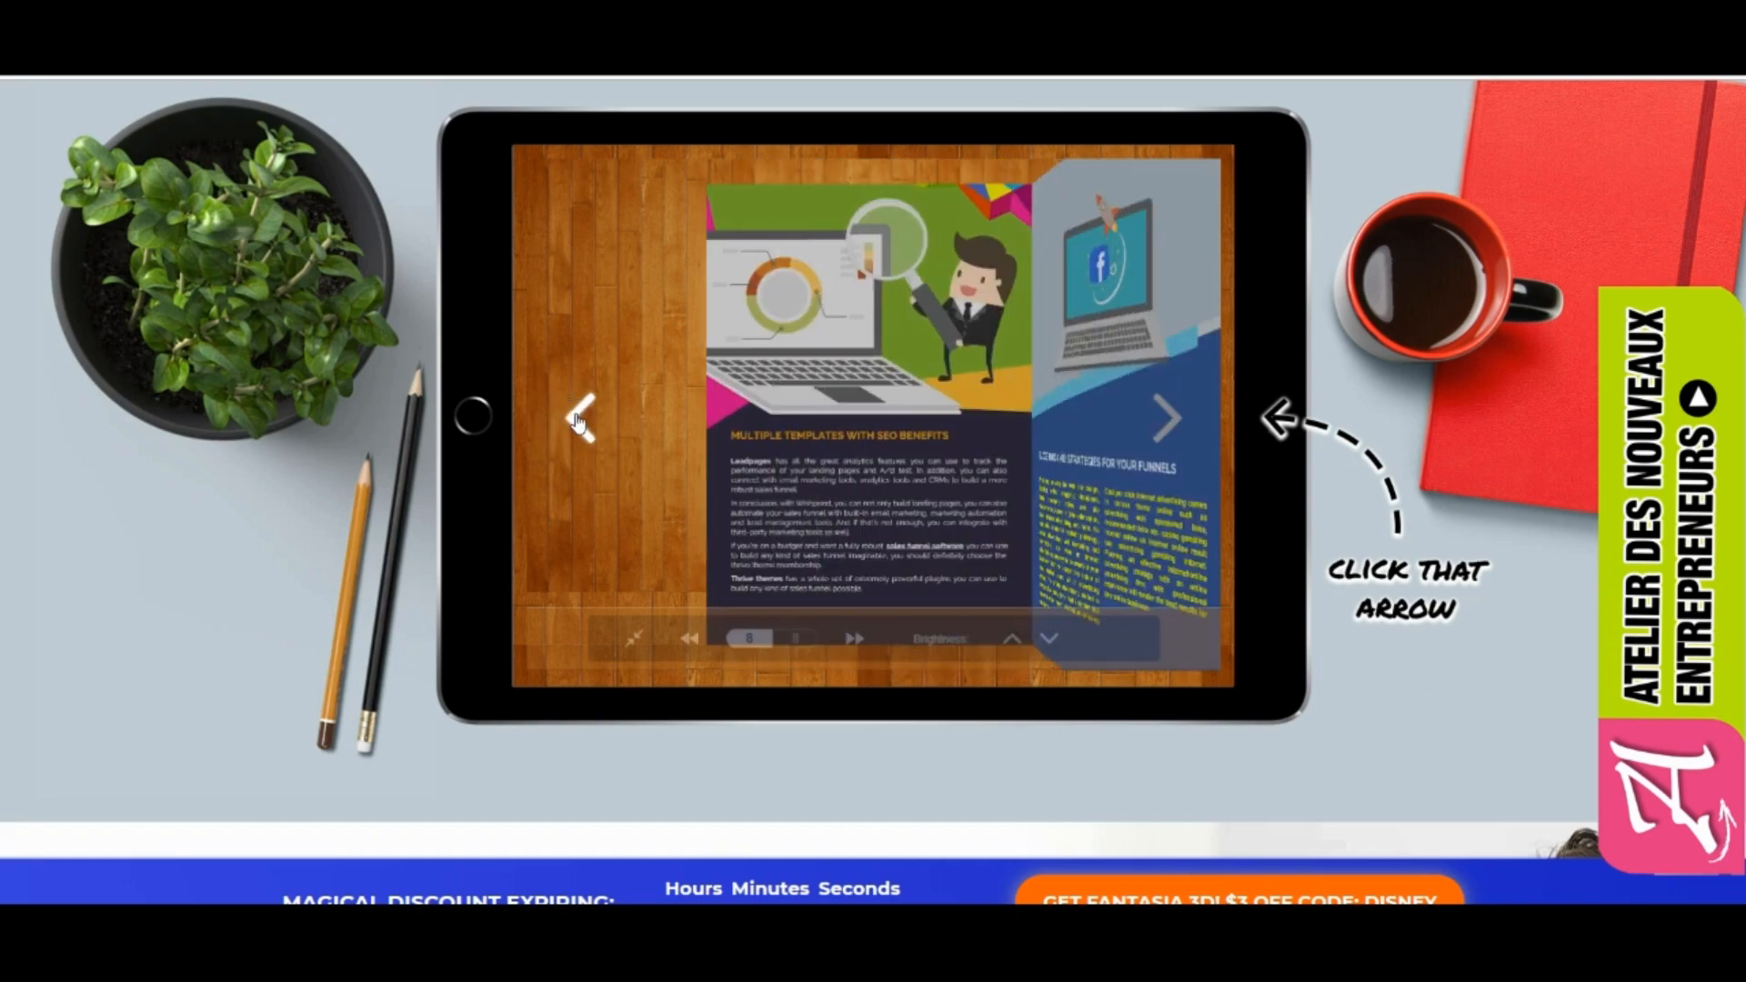
{"action": "left_click", "coordinate": [579, 419]}
{"action": "left_click", "coordinate": [580, 423]}
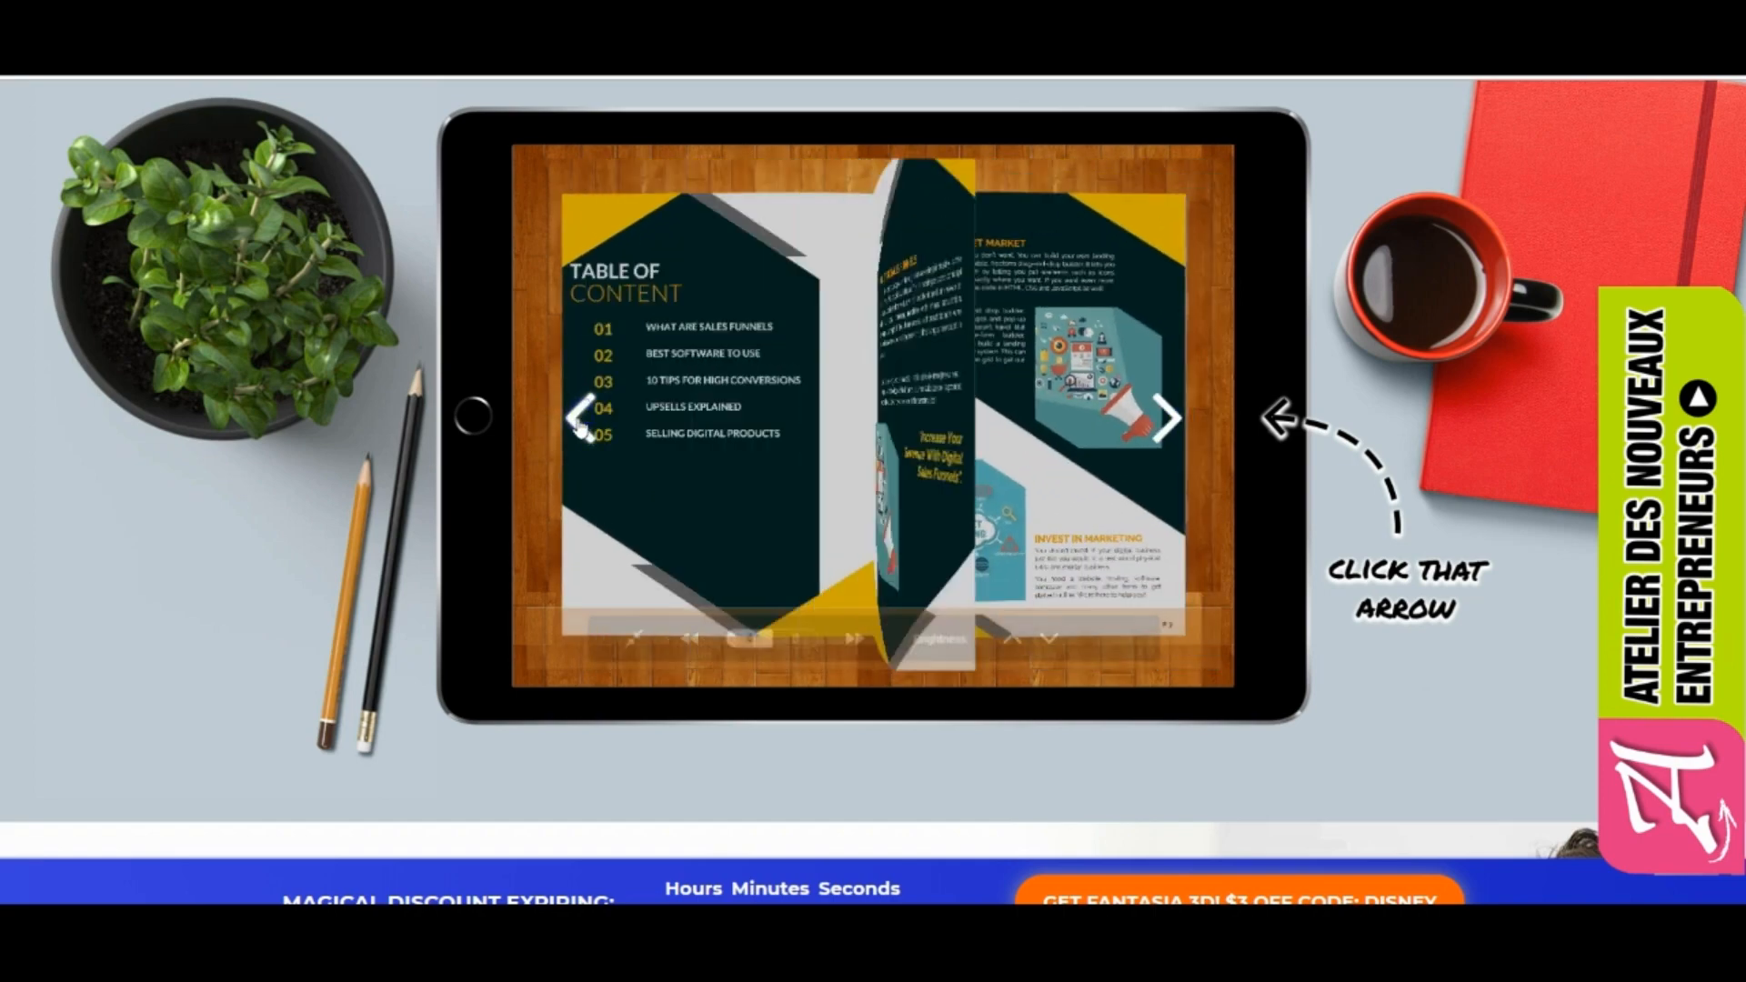
{"action": "left_click", "coordinate": [580, 421]}
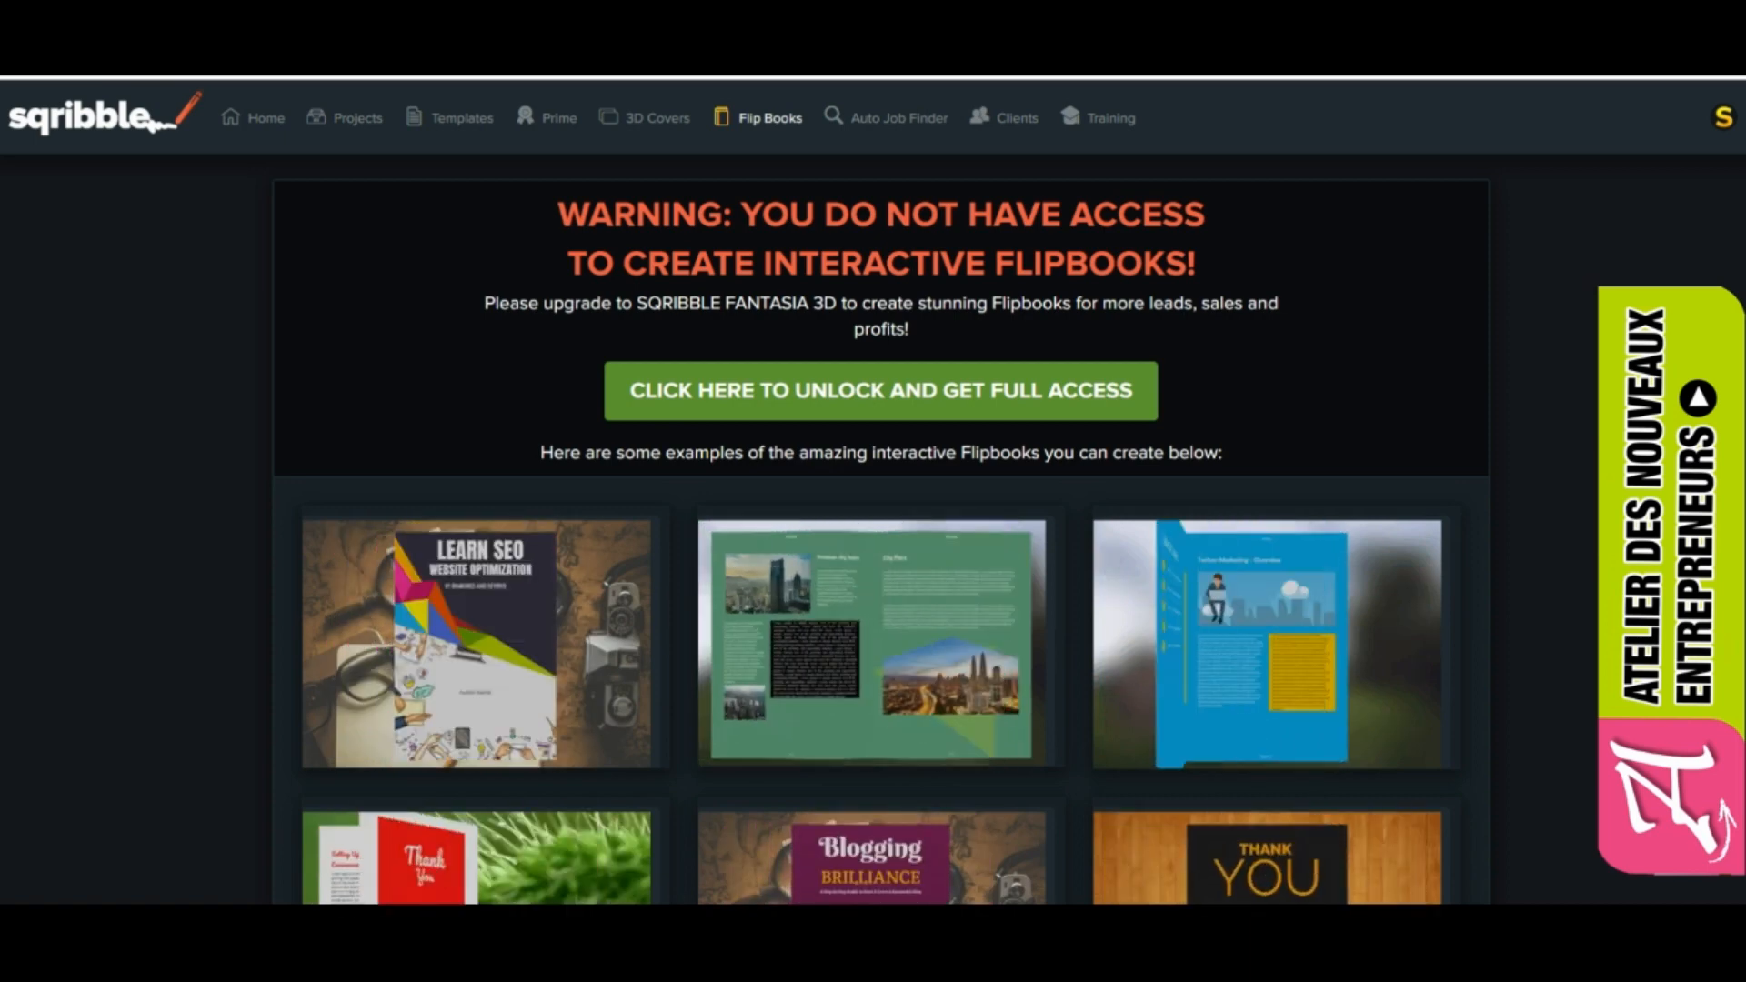
Step: View the Auto Job Finder page and its client work search preview, and return to the home page
{"action": "left_click", "coordinate": [881, 123]}
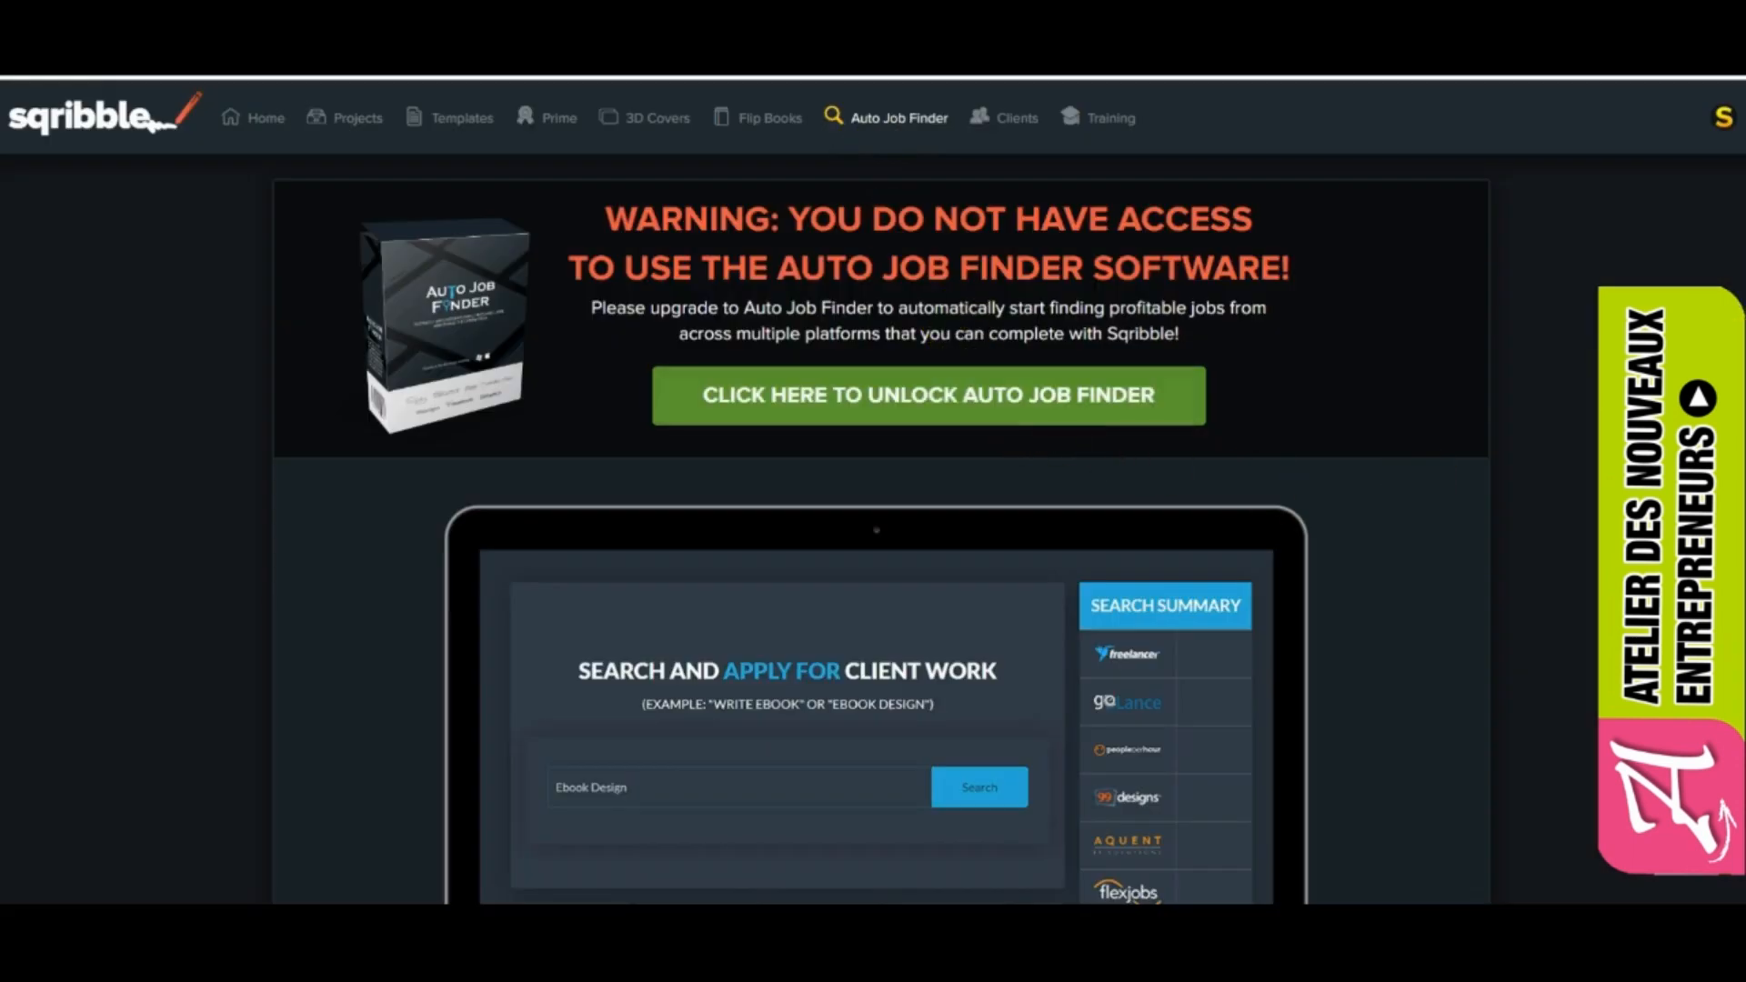
{"action": "scroll", "coordinate": [882, 528], "scroll_direction": "down", "scroll_amount": 2}
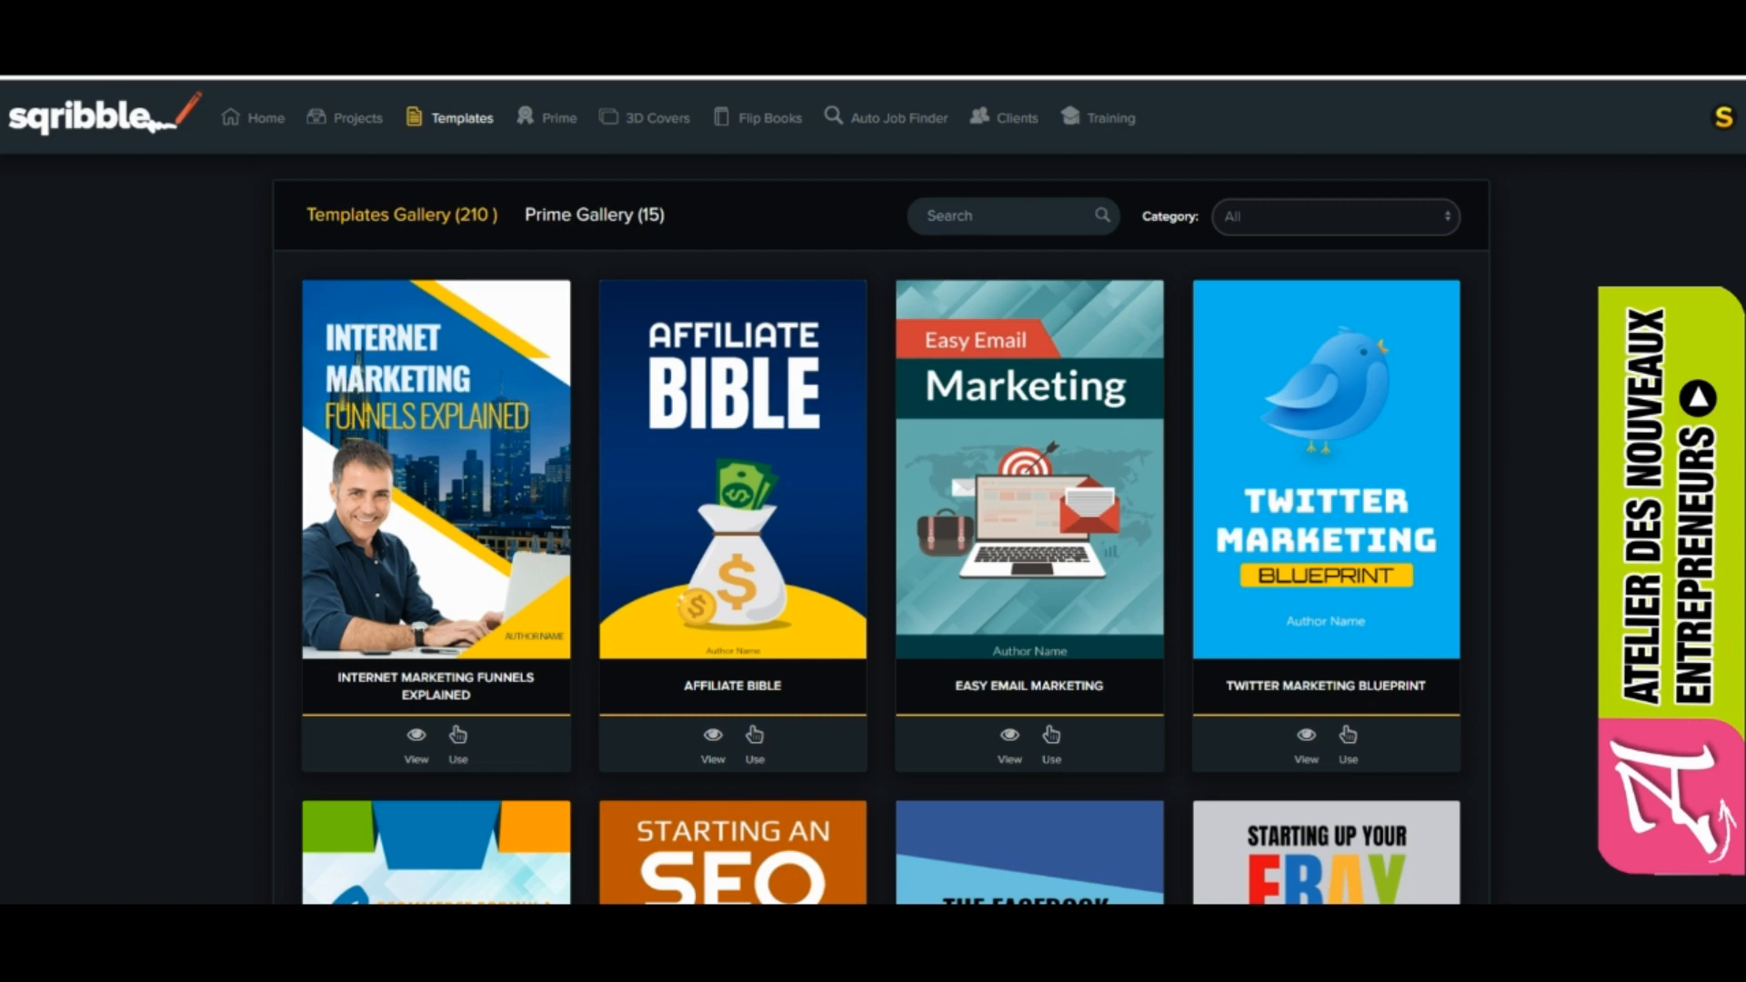
{"action": "left_click", "coordinate": [262, 117]}
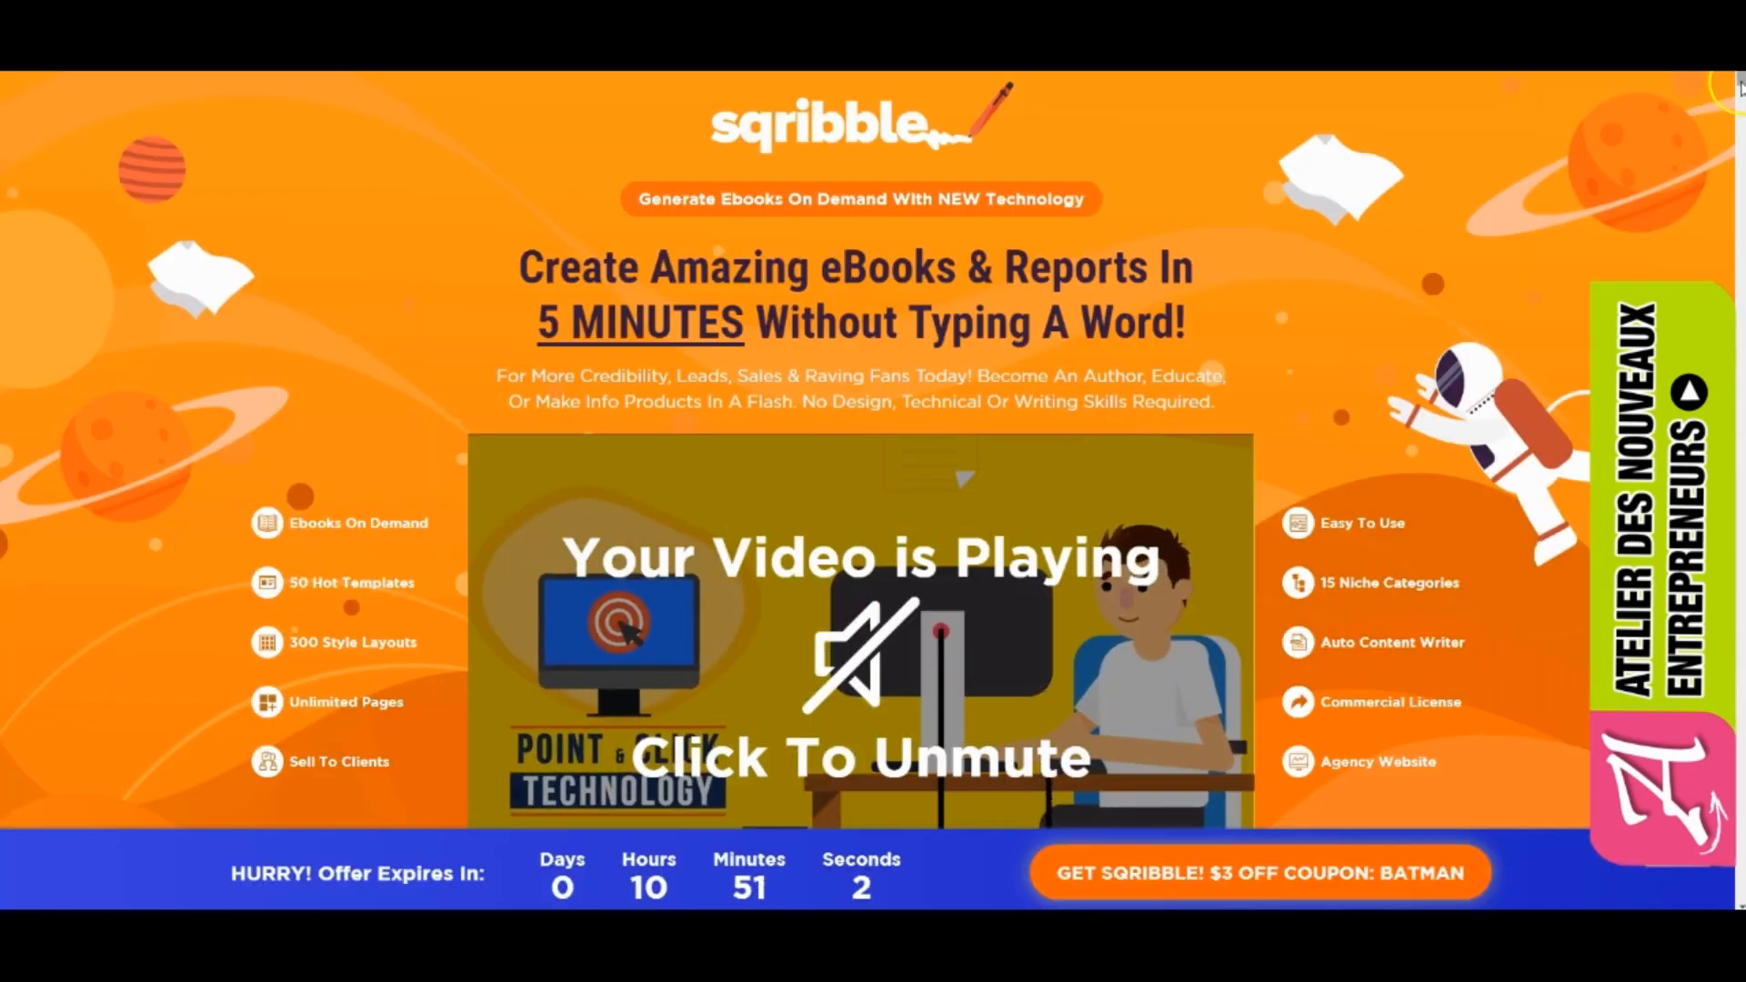
Step: Skim the Sqribble sales page through the benefits and Frequently Asked Questions to the instant access offer in the footer
{"action": "left_click_drag", "start_coordinate": [1739, 86], "coordinate": [1739, 145]}
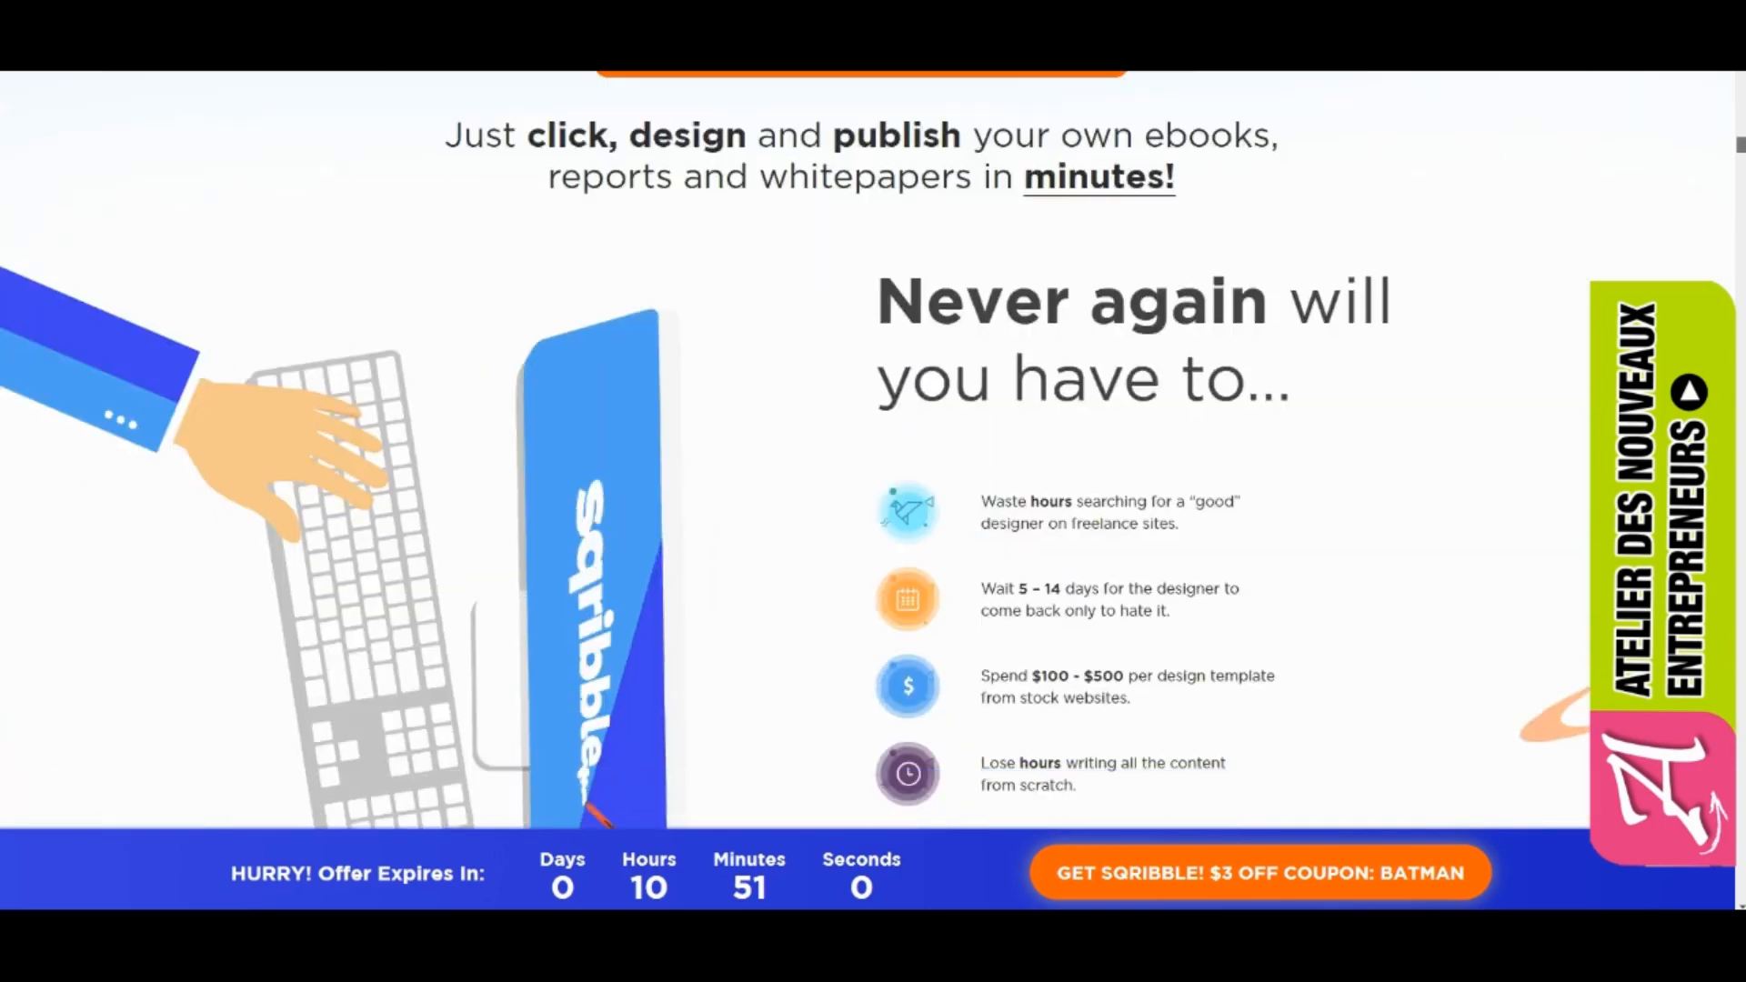
{"action": "scroll", "coordinate": [868, 450], "scroll_direction": "down", "scroll_amount": 20}
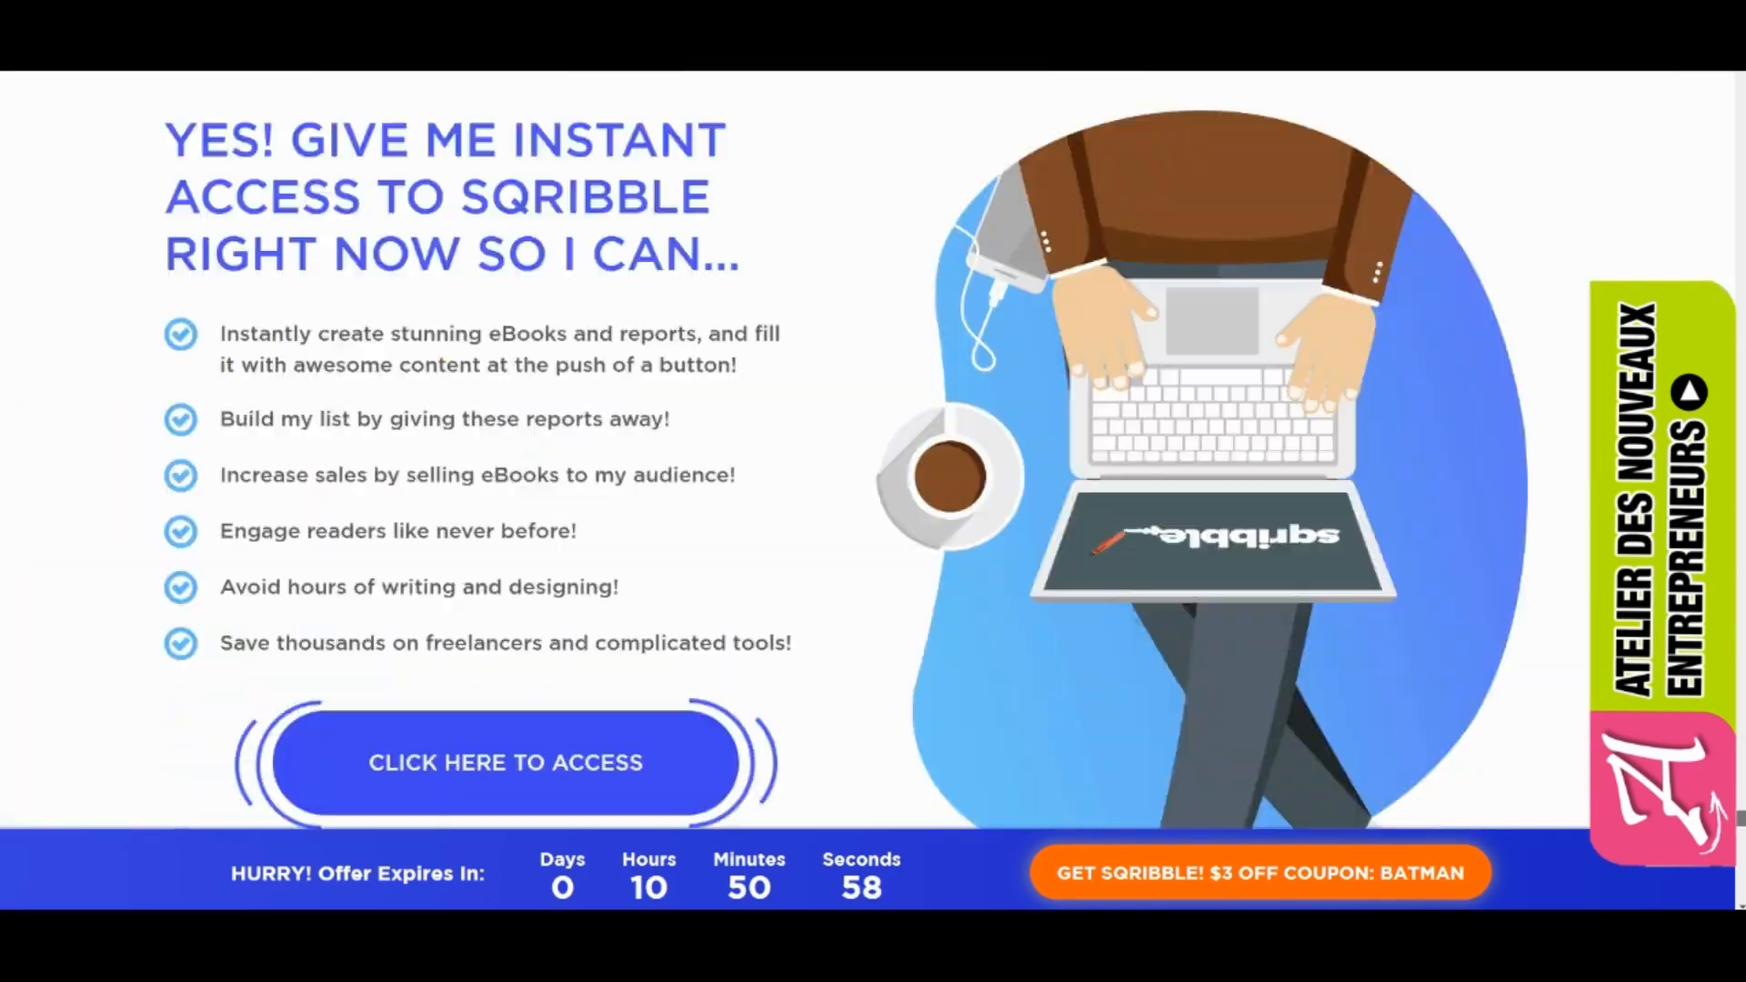
{"action": "scroll", "coordinate": [868, 451], "scroll_direction": "up", "scroll_amount": 3}
{"action": "scroll", "coordinate": [868, 450], "scroll_direction": "down", "scroll_amount": 15}
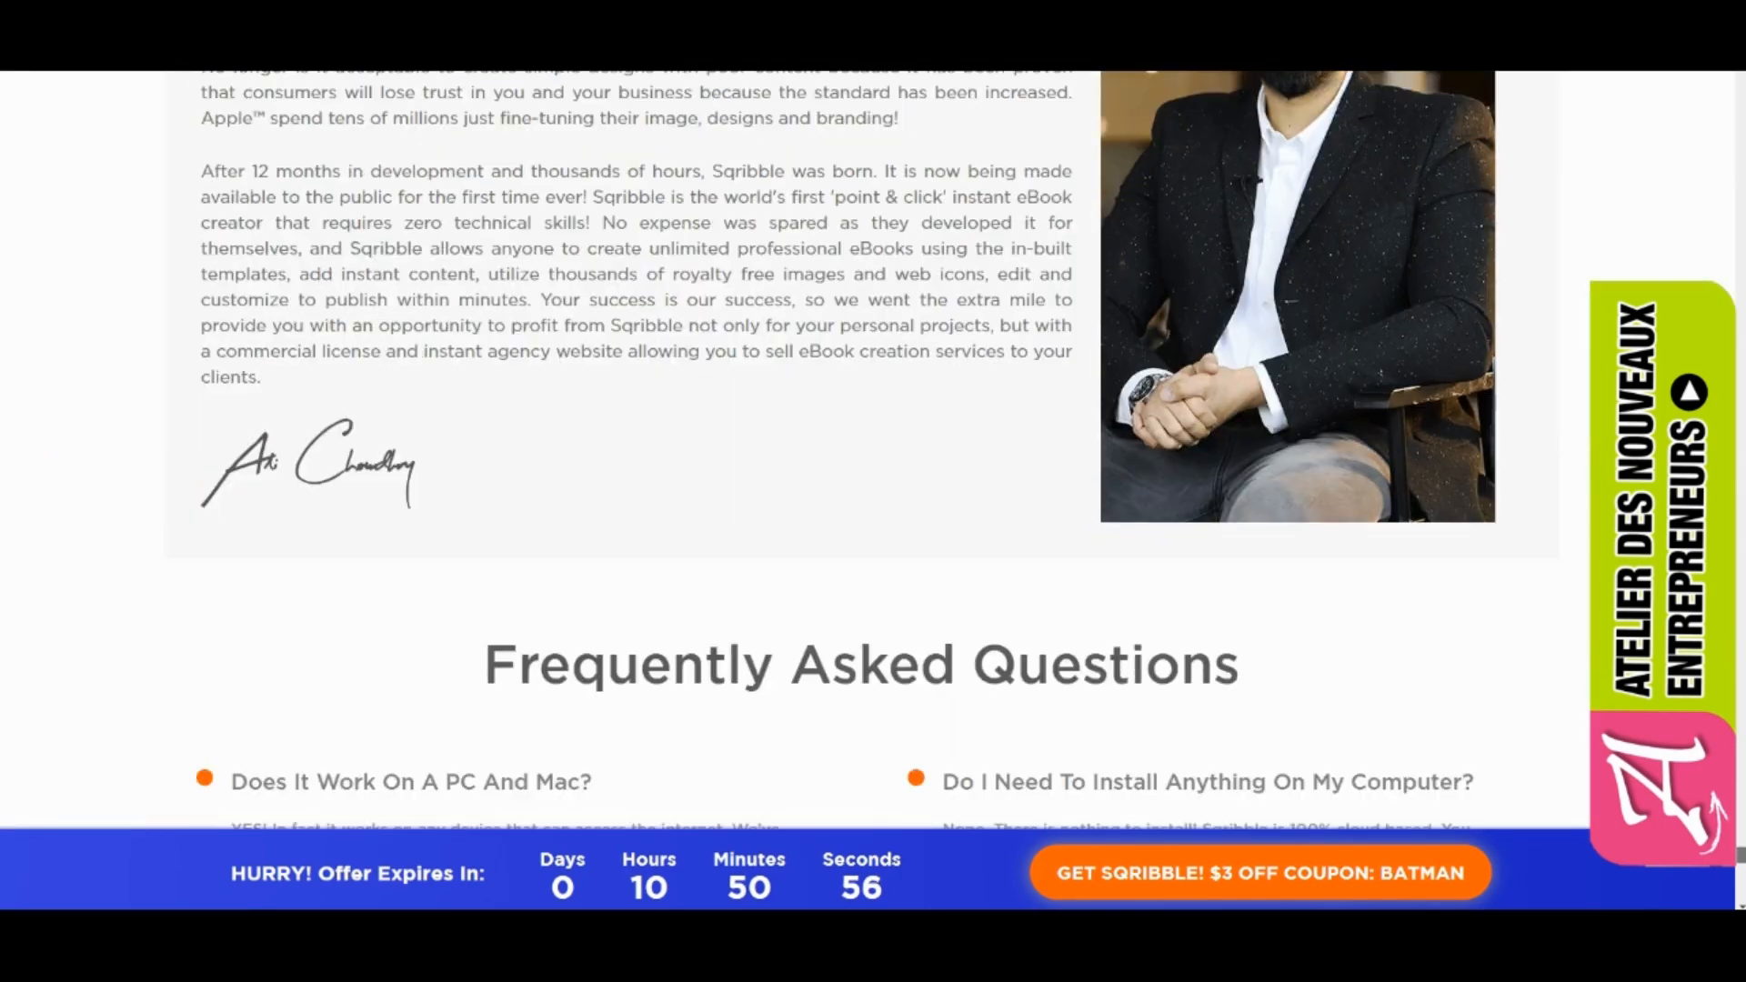
{"action": "scroll", "coordinate": [868, 451], "scroll_direction": "down", "scroll_amount": 20}
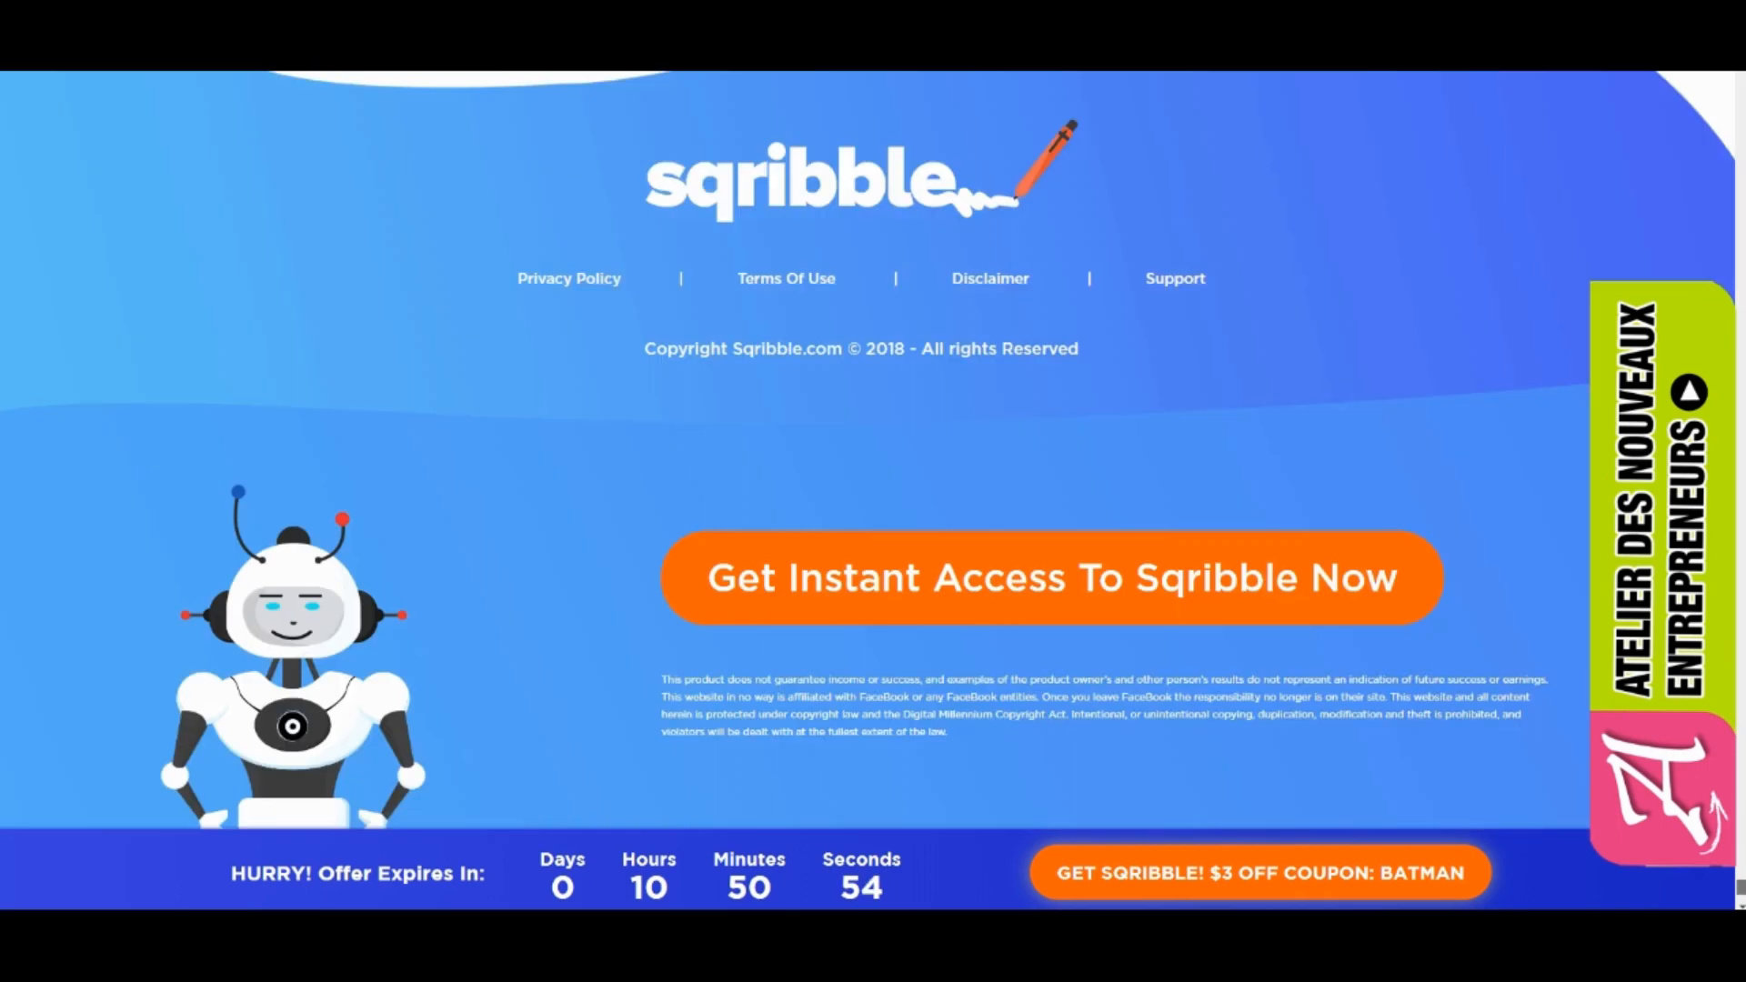
{"action": "scroll", "coordinate": [869, 450], "scroll_direction": "down", "scroll_amount": 2}
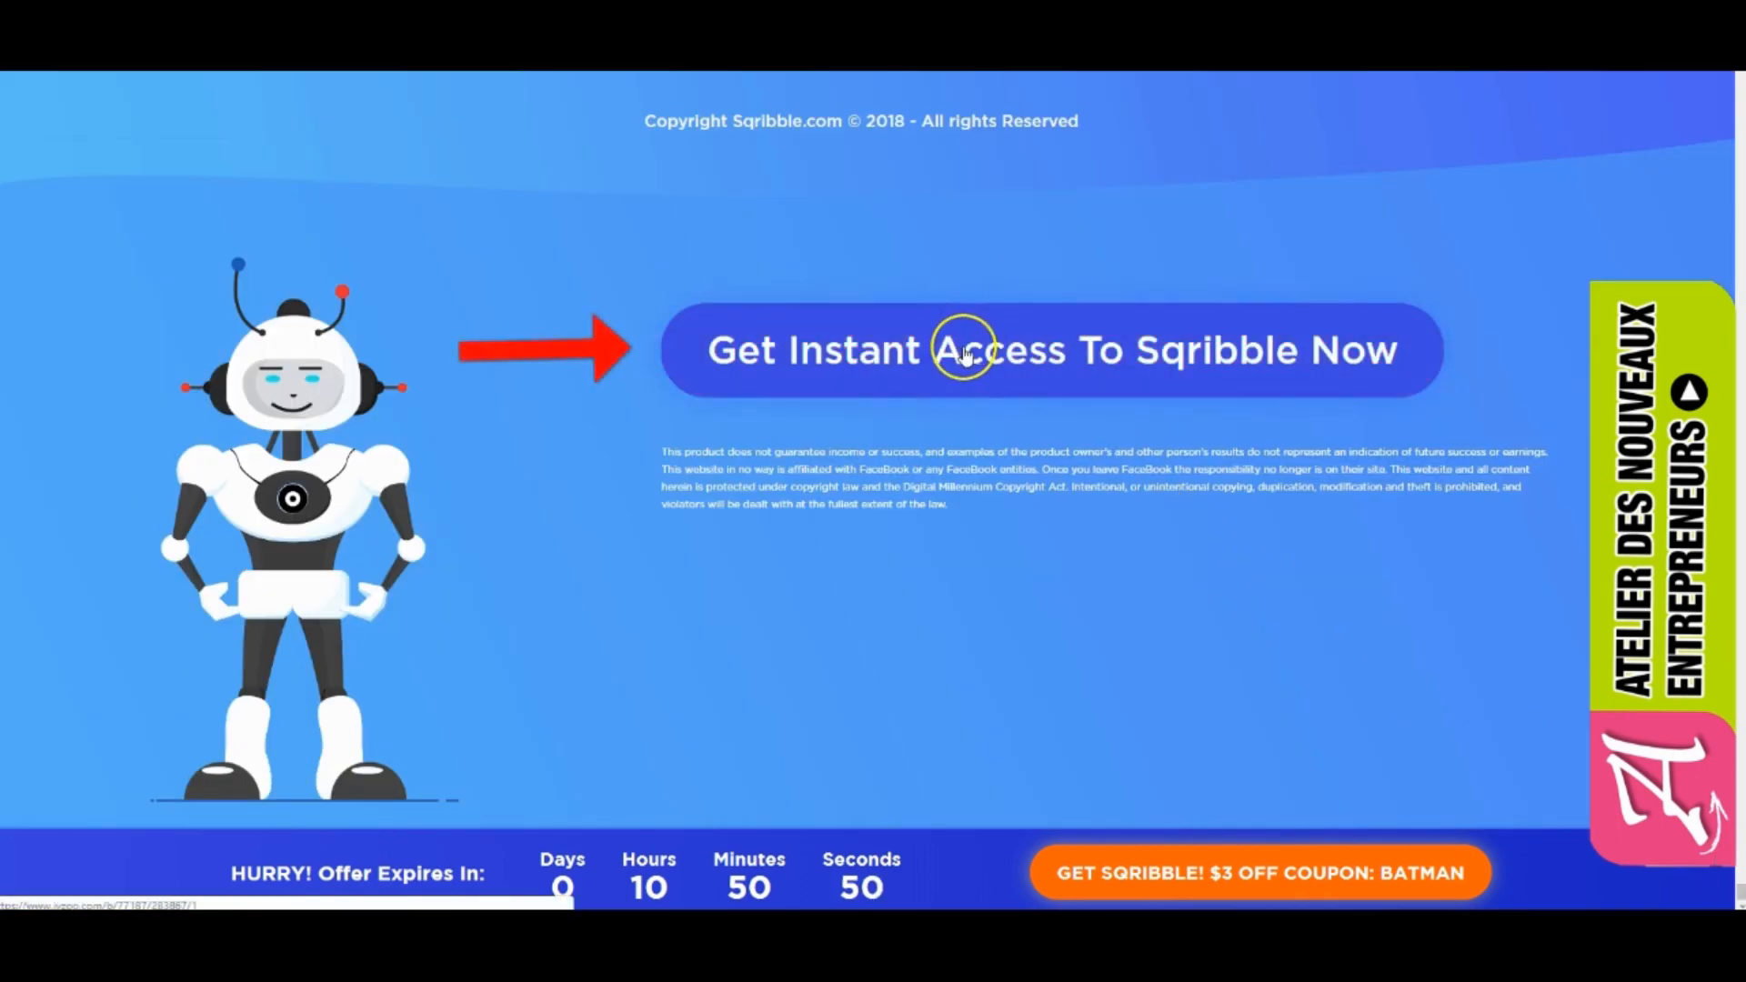
Step: Open the Sqribble checkout from the instant access offer and enable paying by credit card through PayPal
{"action": "left_click", "coordinate": [970, 362]}
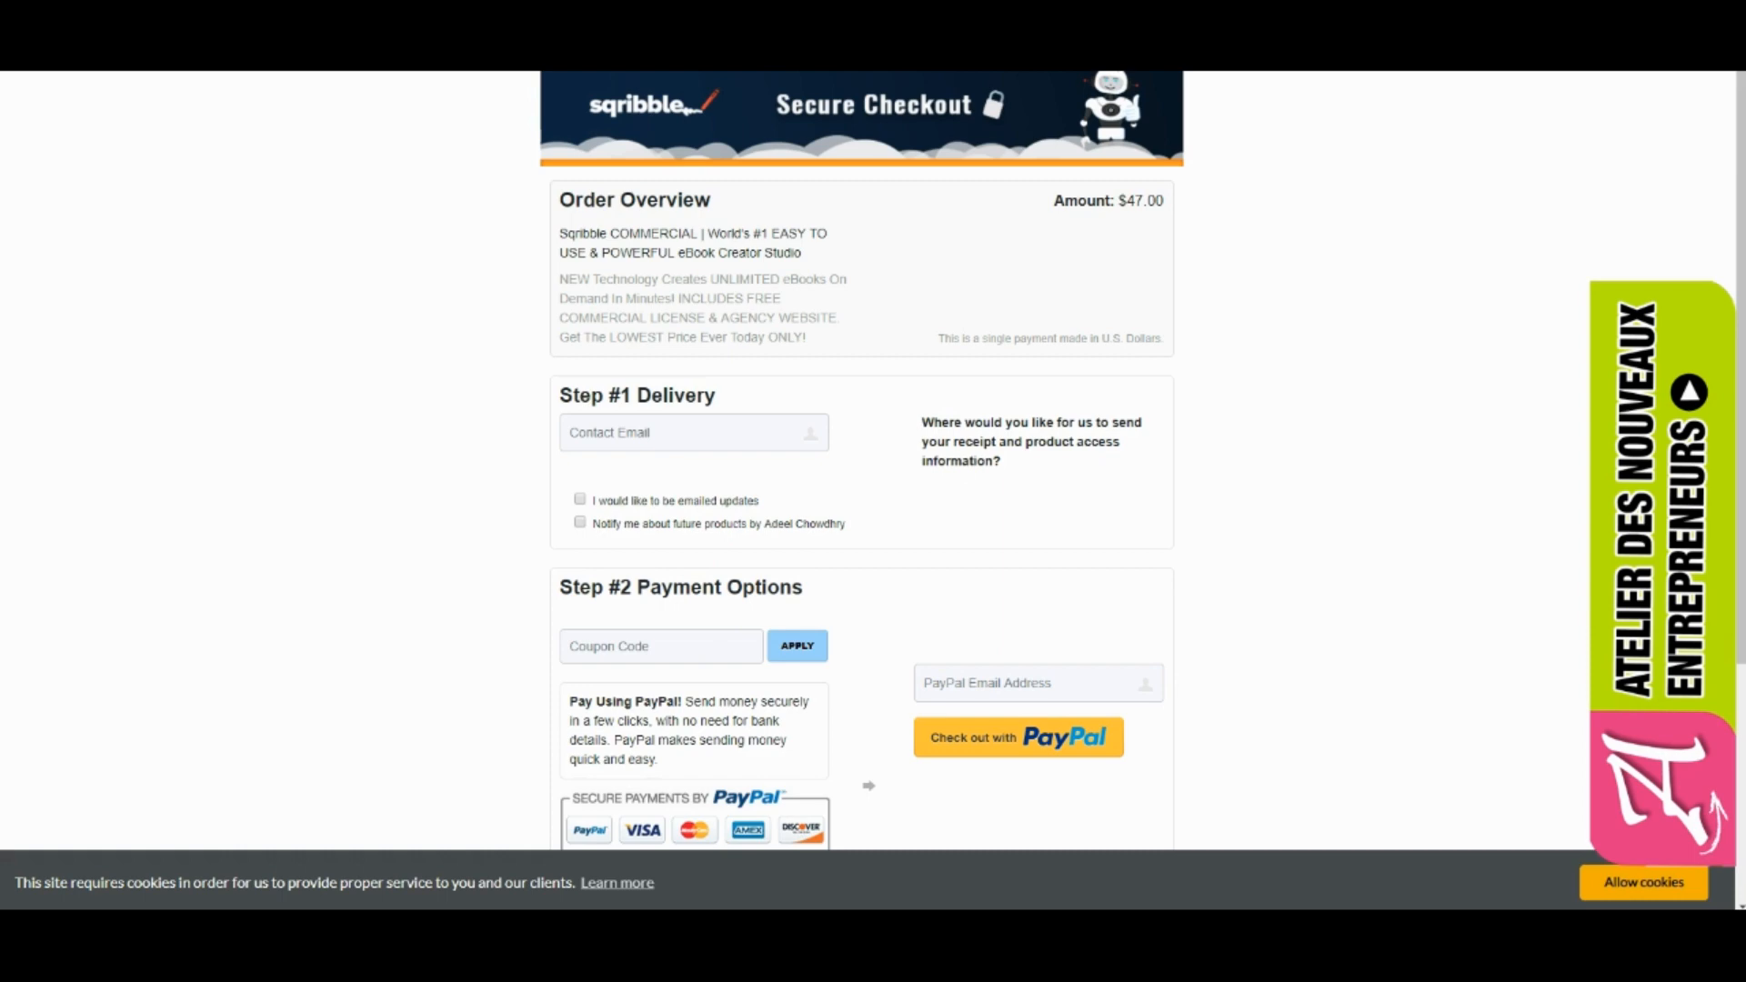
{"action": "key", "text": "alt+Left"}
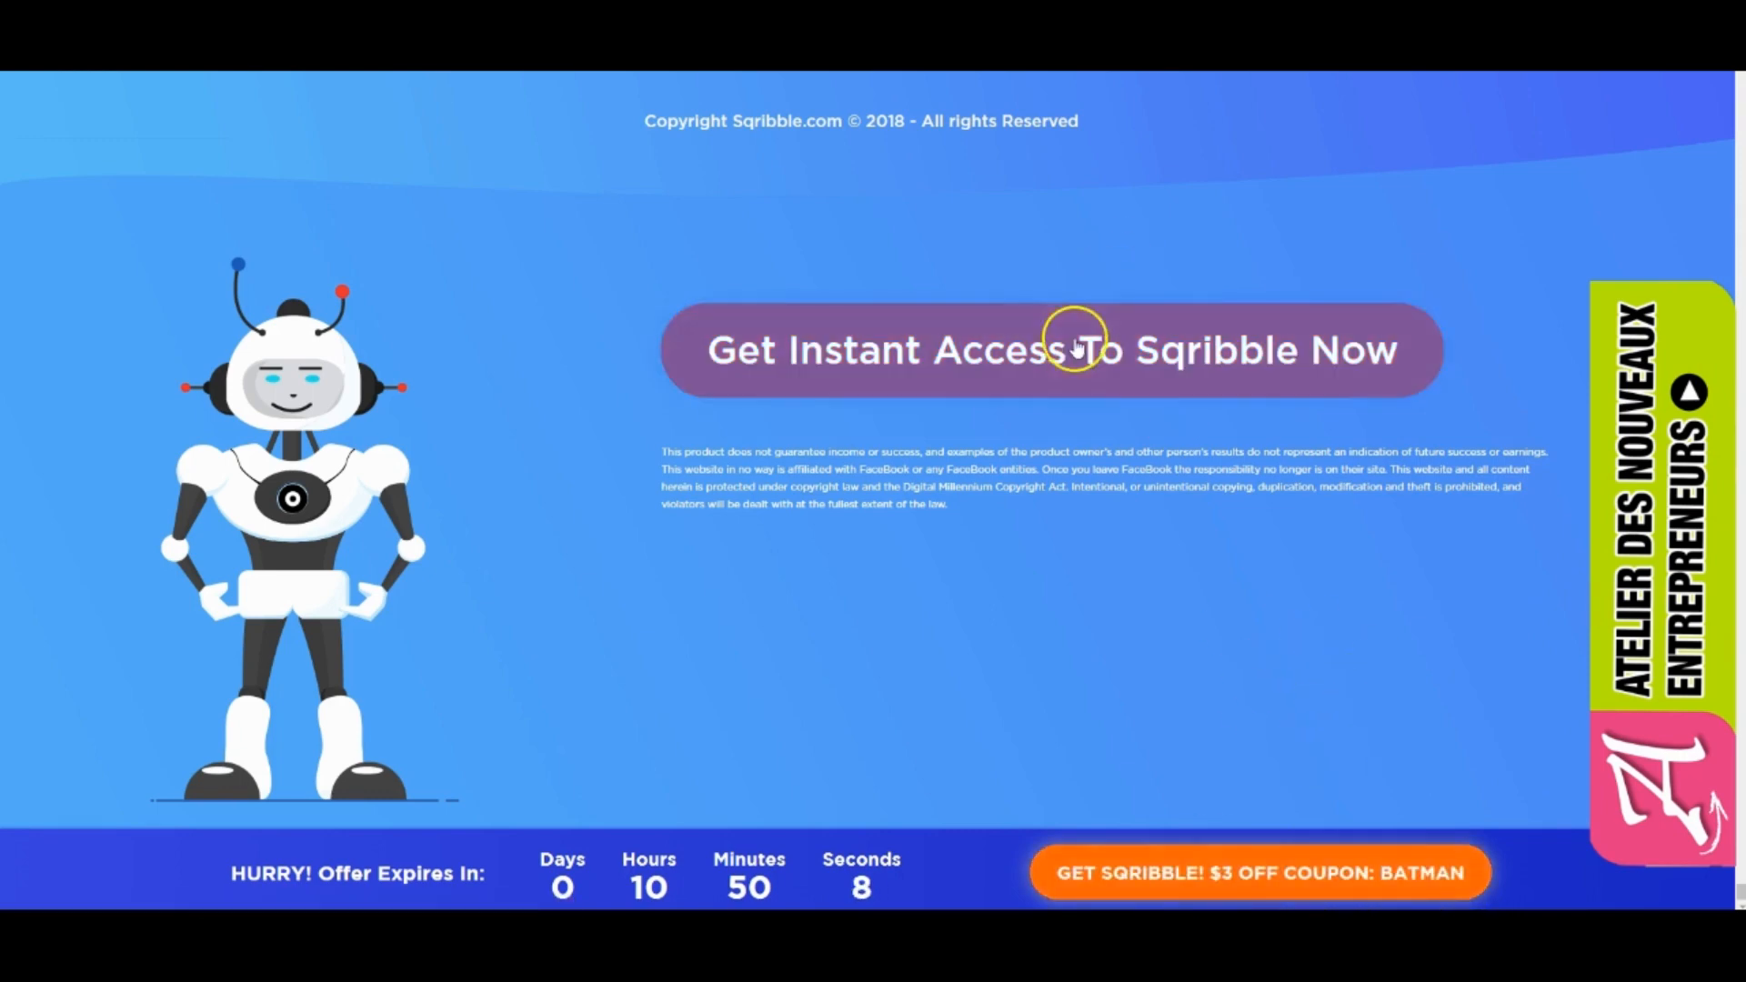
{"action": "left_click", "coordinate": [1076, 346]}
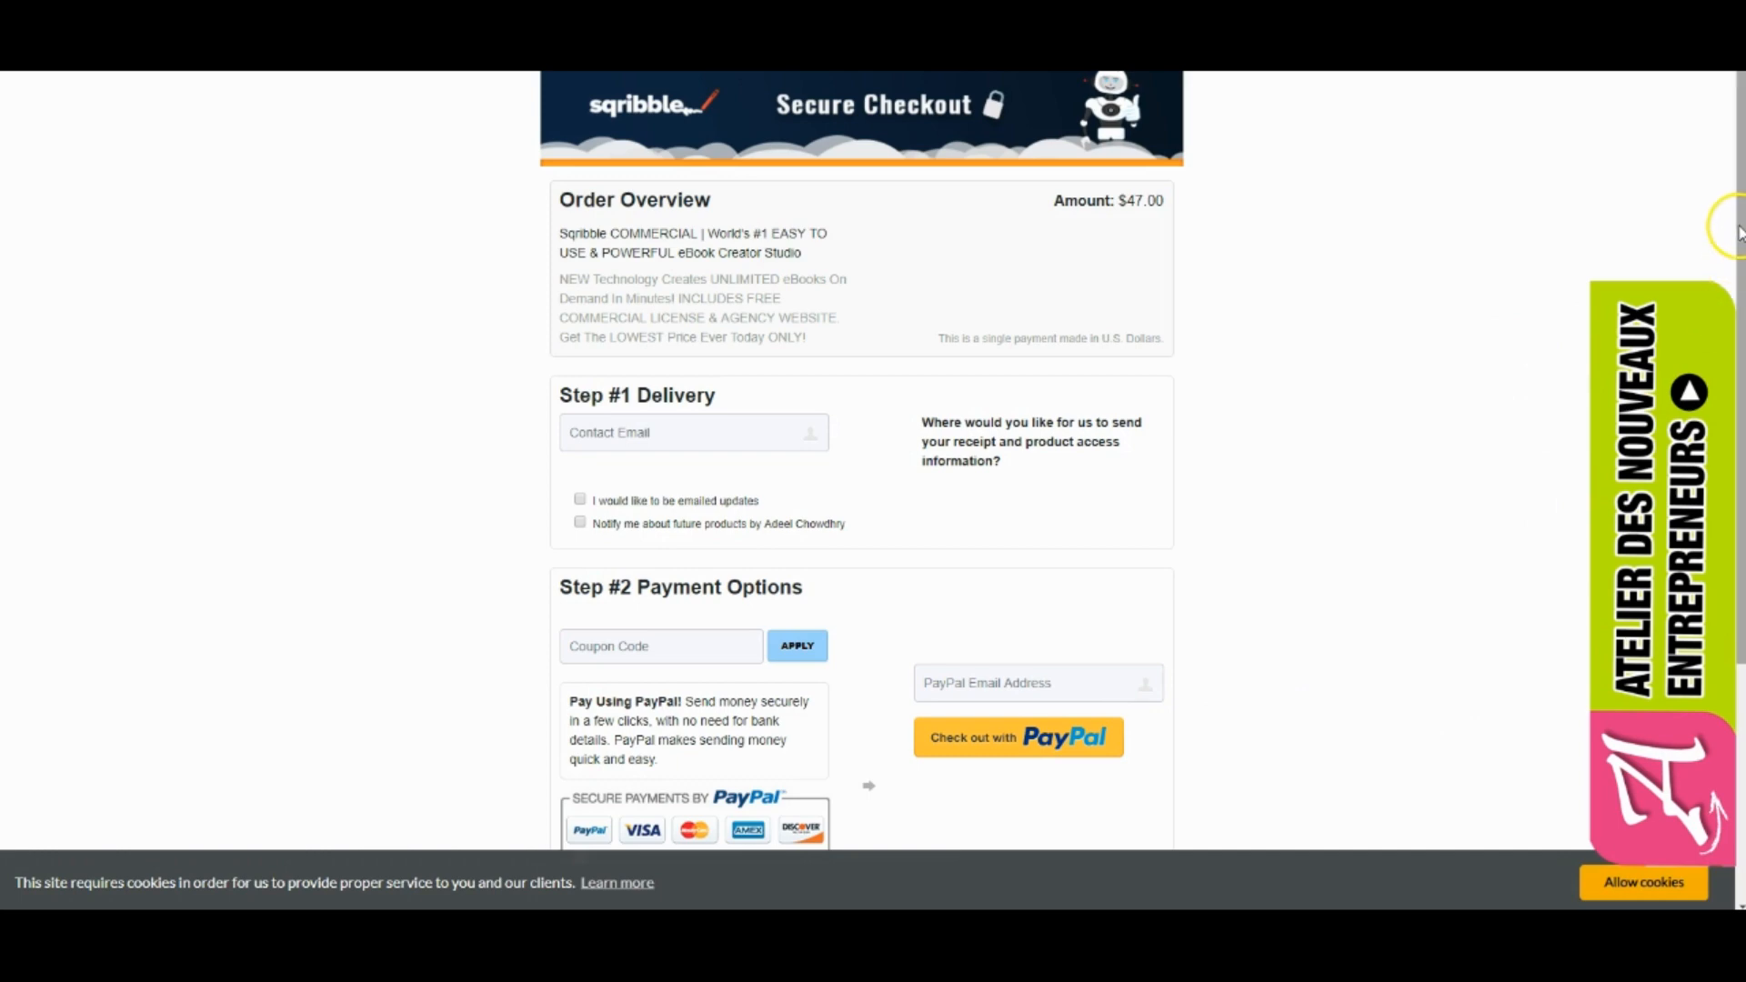
{"action": "left_click_drag", "start_coordinate": [1739, 232], "coordinate": [1739, 410]}
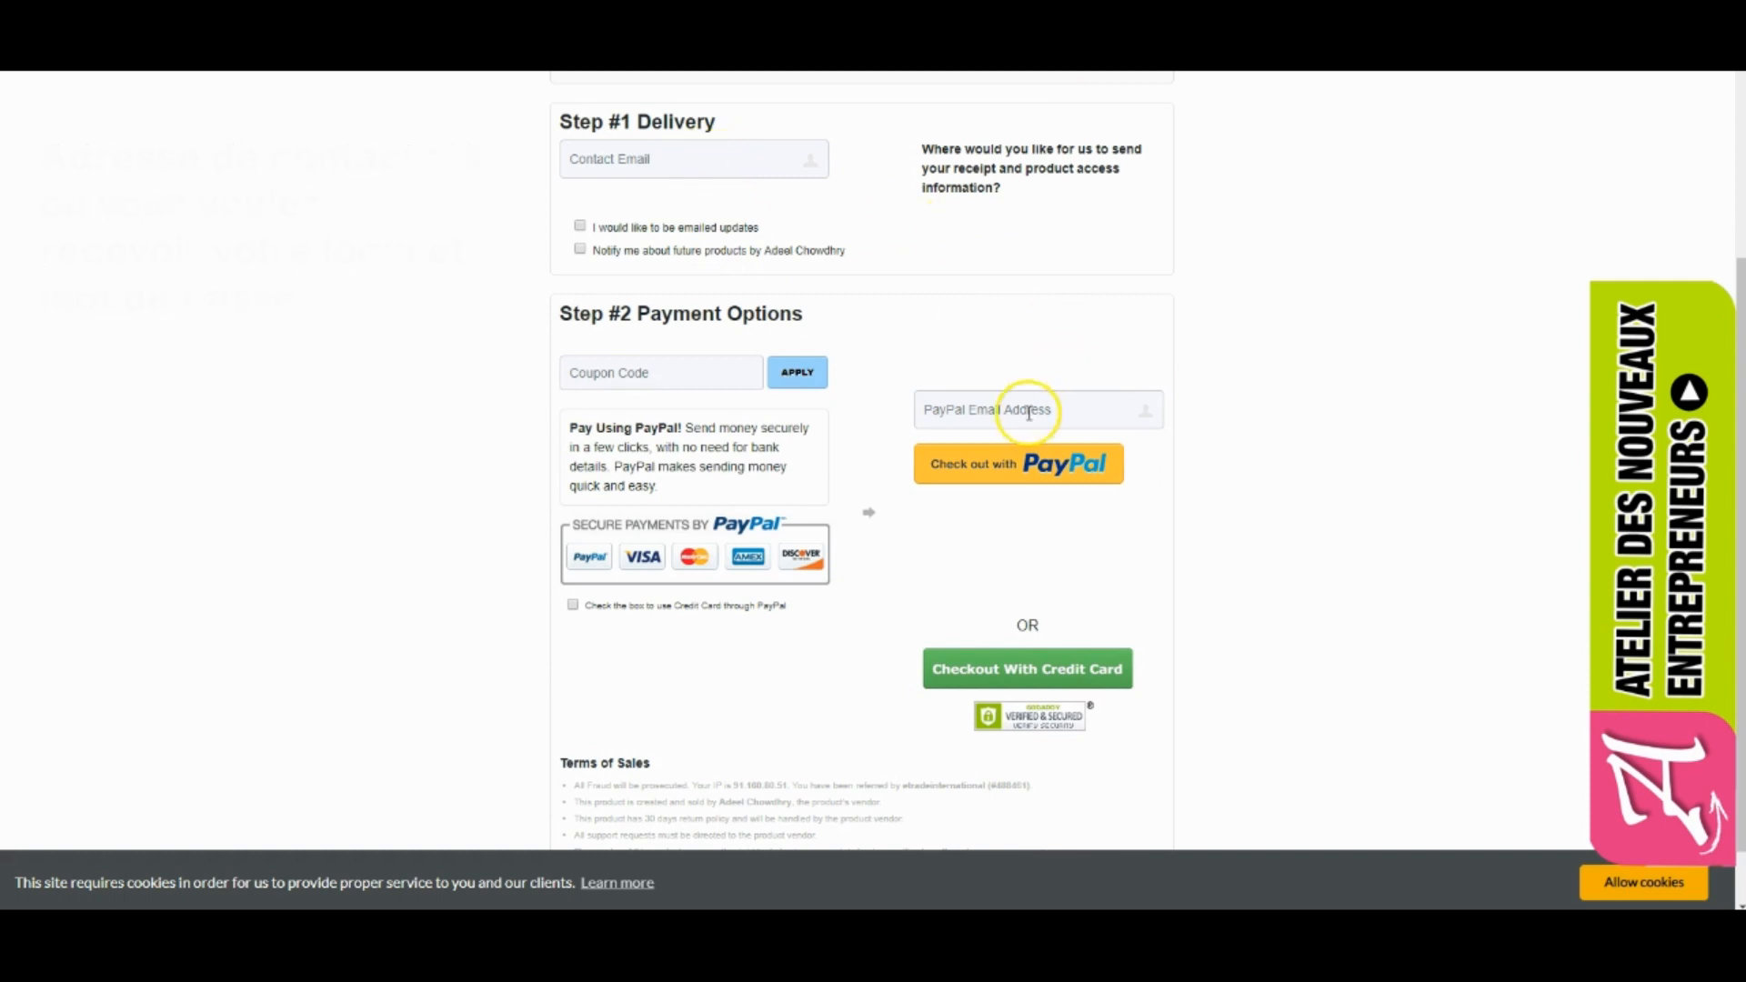
{"action": "left_click", "coordinate": [573, 605]}
{"action": "left_click", "coordinate": [1237, 417]}
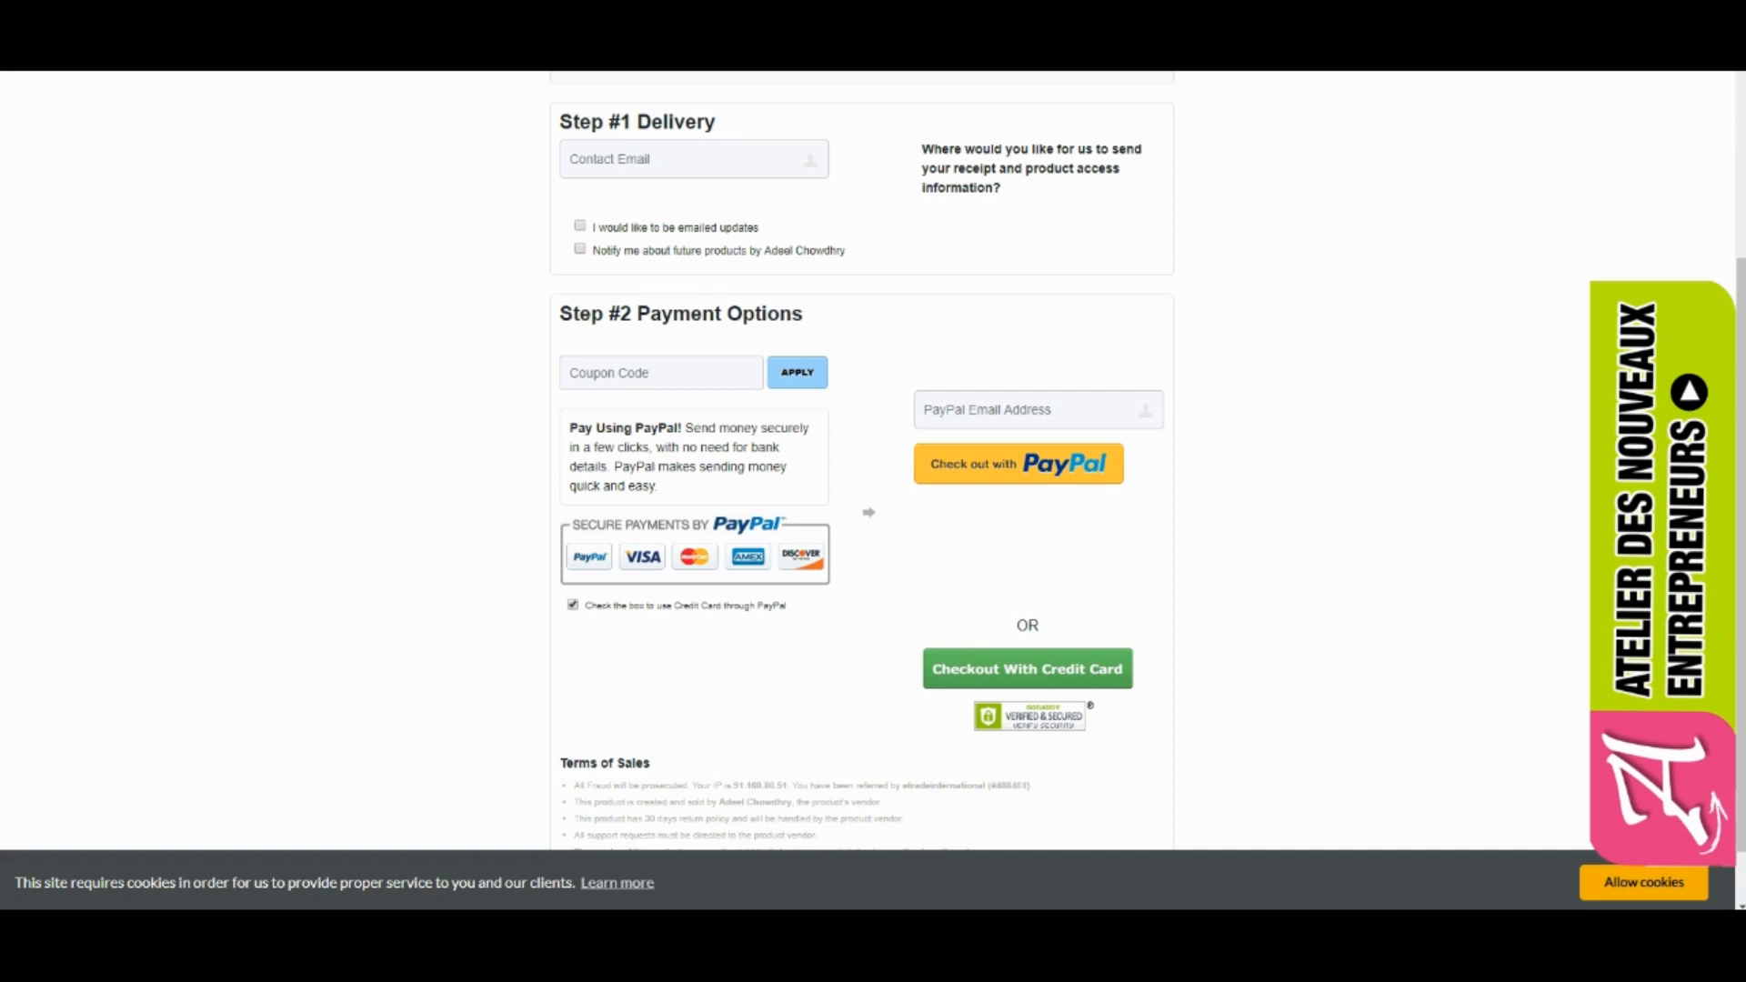